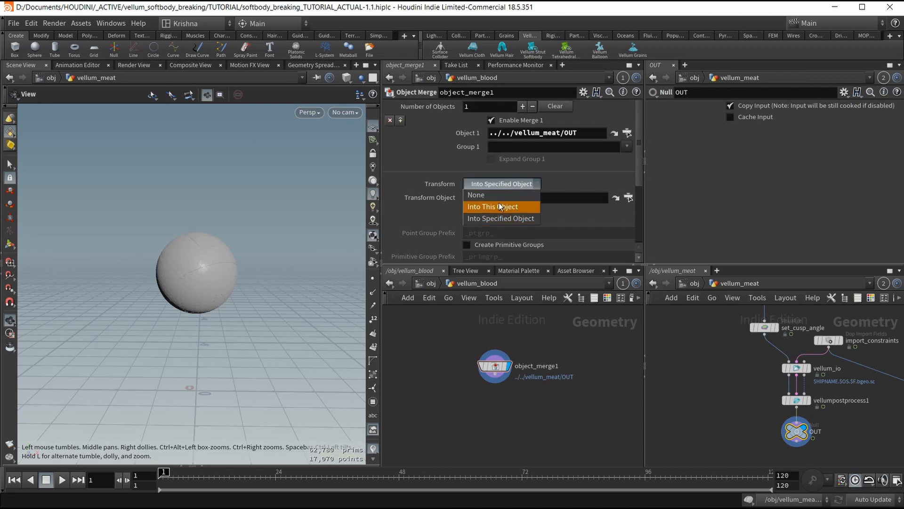
Step: Set the object merge's transform to Into This Object
left_click(494, 202)
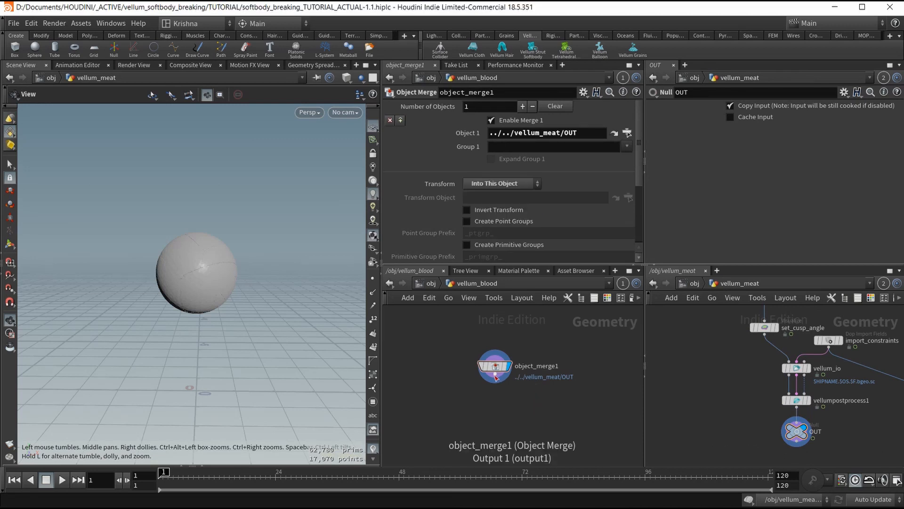
middle_click_drag(536, 409, 533, 388)
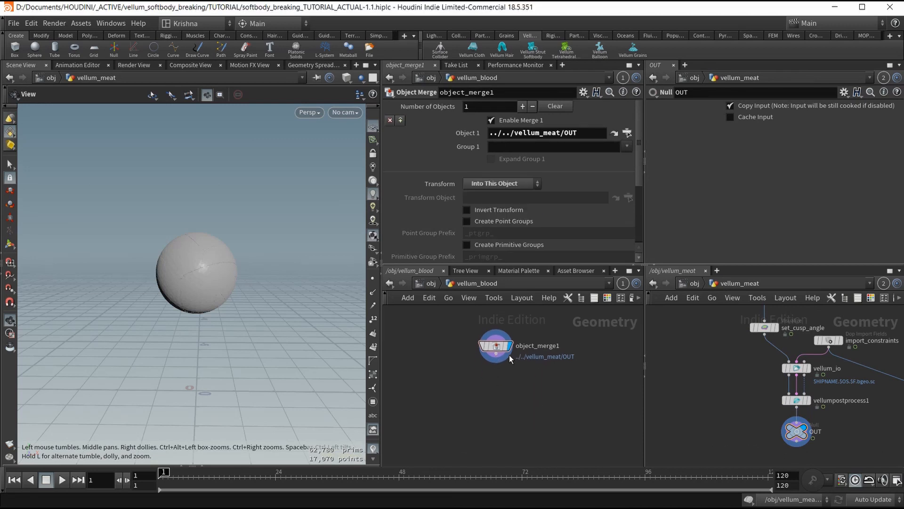
scroll(198, 267, "down", 3)
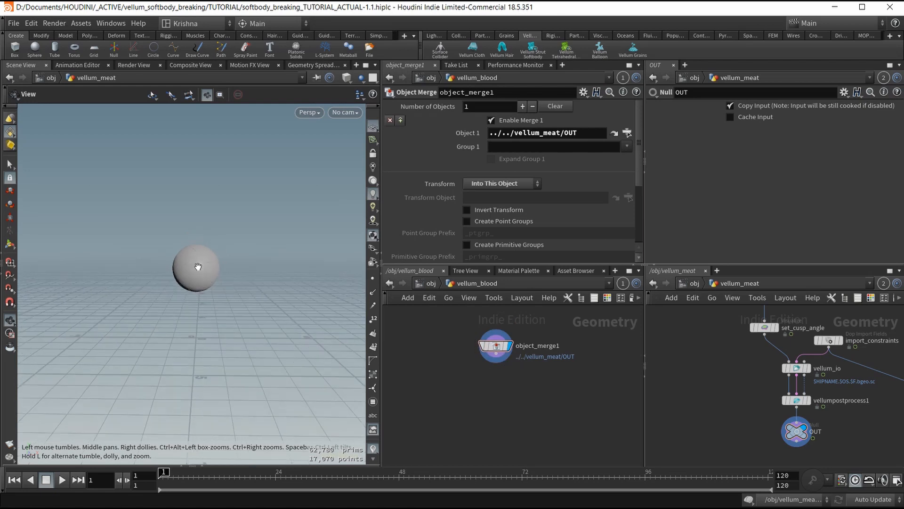
left_click_drag(198, 266, 201, 277)
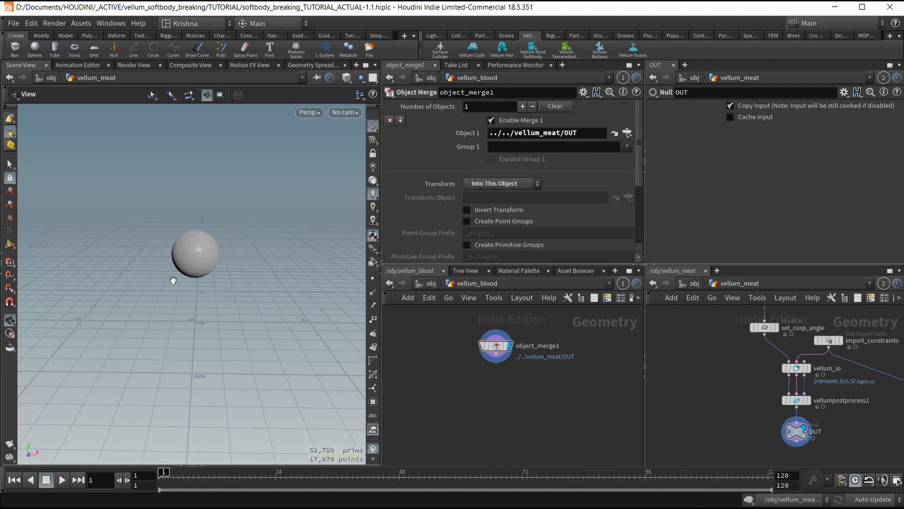
Step: Append a Delete node after the object merge in vellum_blood and set its group to outside
right_click(498, 355)
type("del")
key("Return")
key("Return")
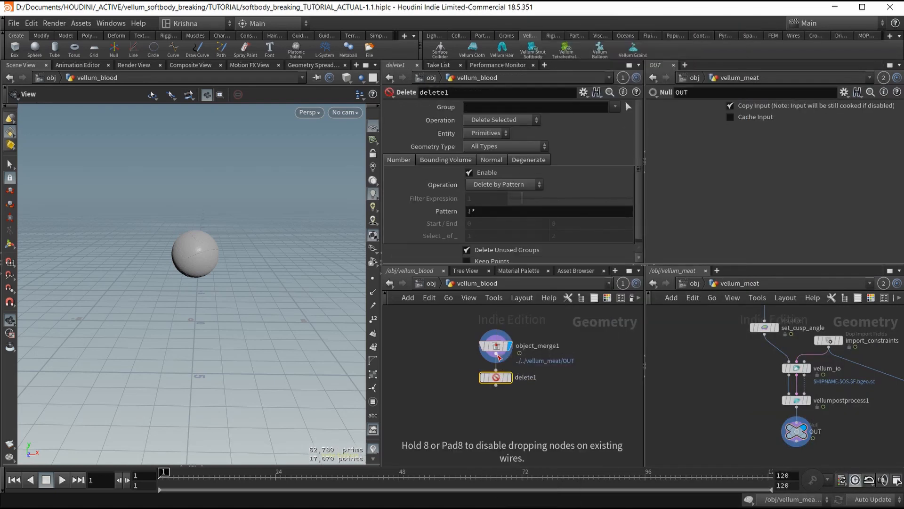
left_click(615, 107)
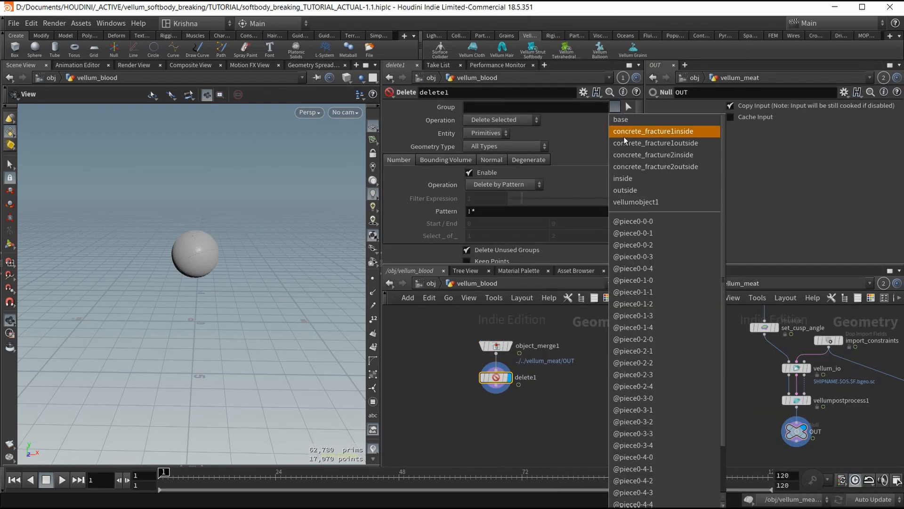
left_click(628, 187)
scroll(194, 257, "up", 3)
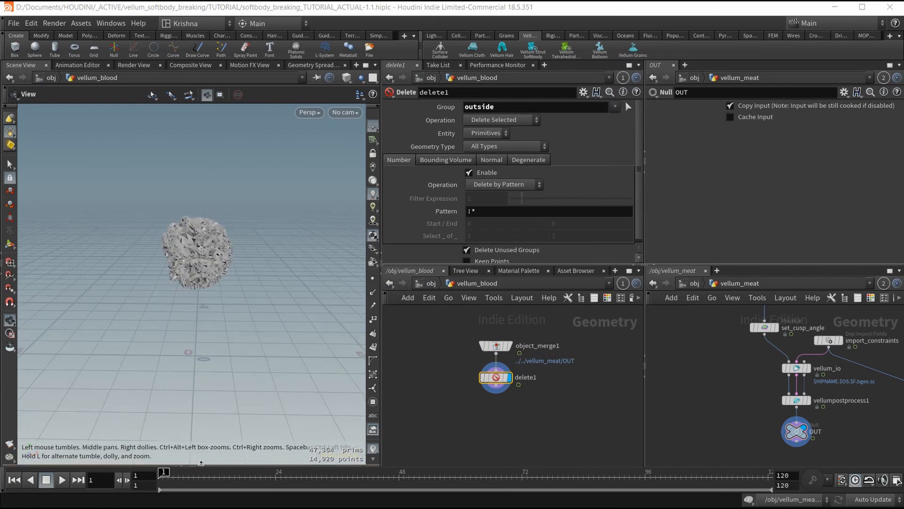
Step: Reveal the Geometry Spreadsheet below the viewport and look through the Delete node's point attributes
left_click(202, 464)
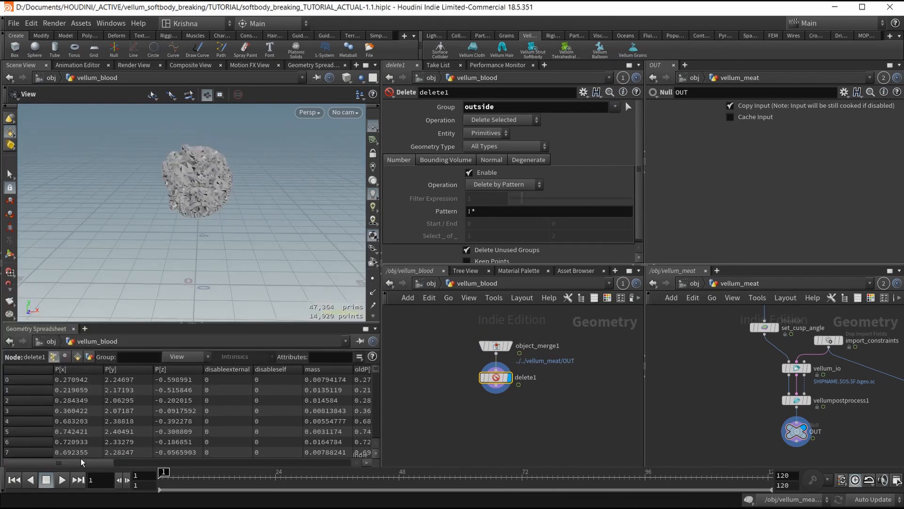
mouse_move(81, 463)
left_mouse_down()
mouse_move(182, 471)
mouse_move(345, 461)
mouse_move(94, 464)
left_mouse_up()
Step: In the vellum_meat network, insert a Rest Position node between group2 and tetrahedral_constraints
left_click(431, 283)
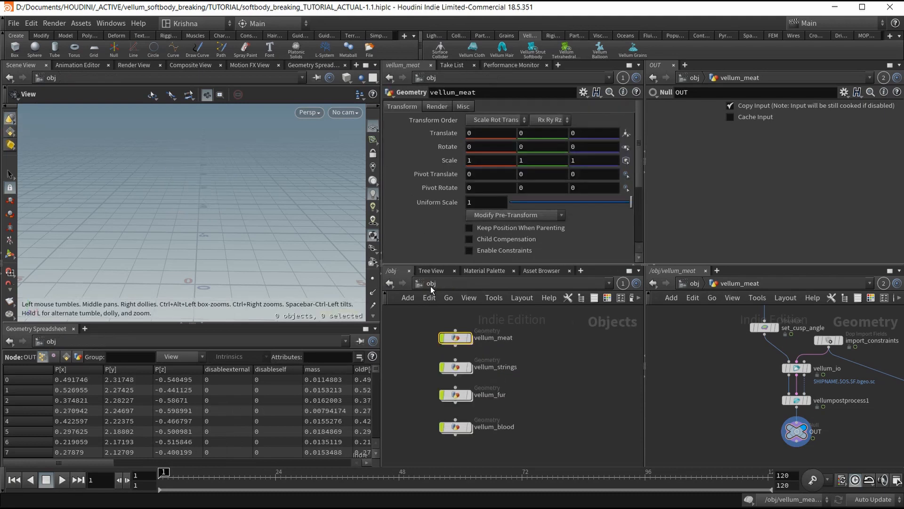
left_click(455, 338)
double_click(457, 338)
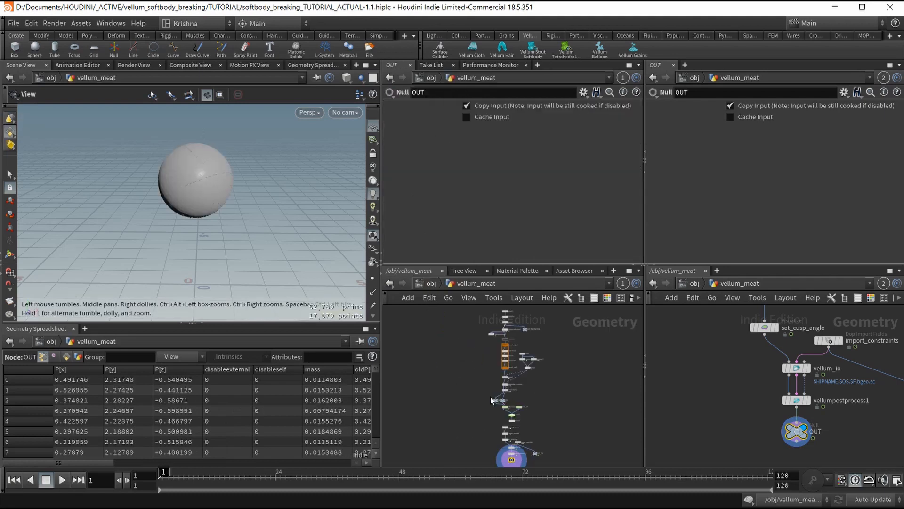
scroll(490, 397, "up", 2)
scroll(562, 392, "up", 3)
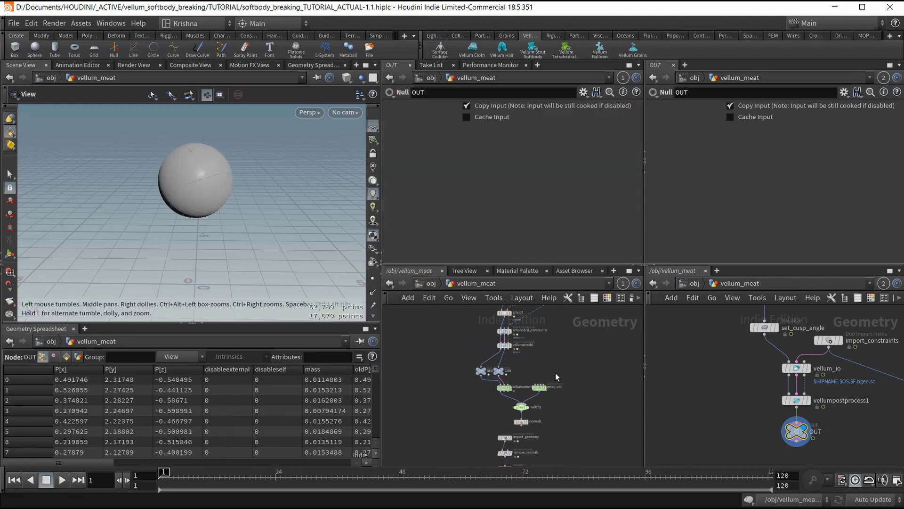
scroll(556, 376, "up", 2)
scroll(579, 377, "up", 2)
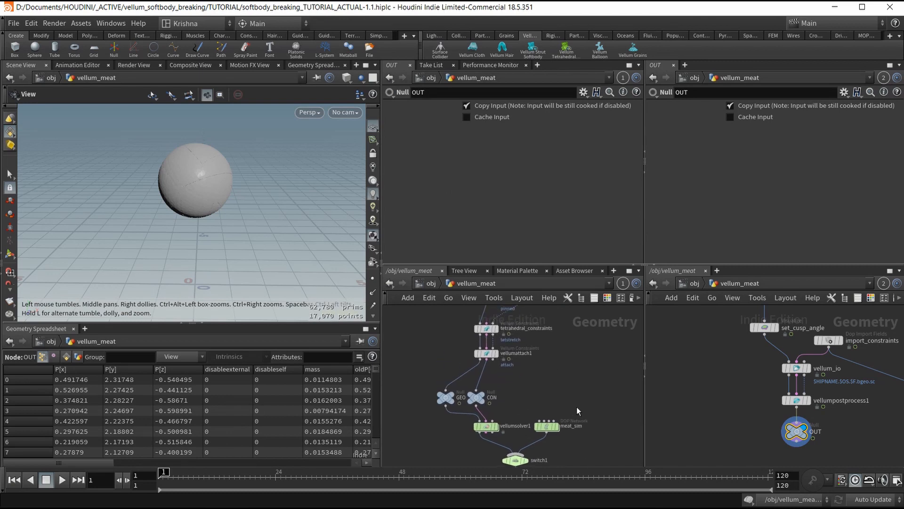
middle_click_drag(537, 372, 547, 418)
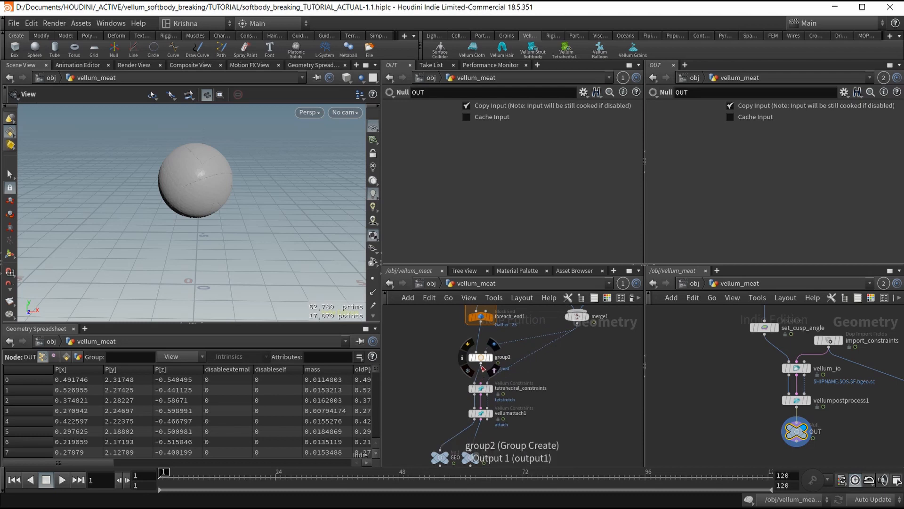
left_click(482, 365)
type("rest")
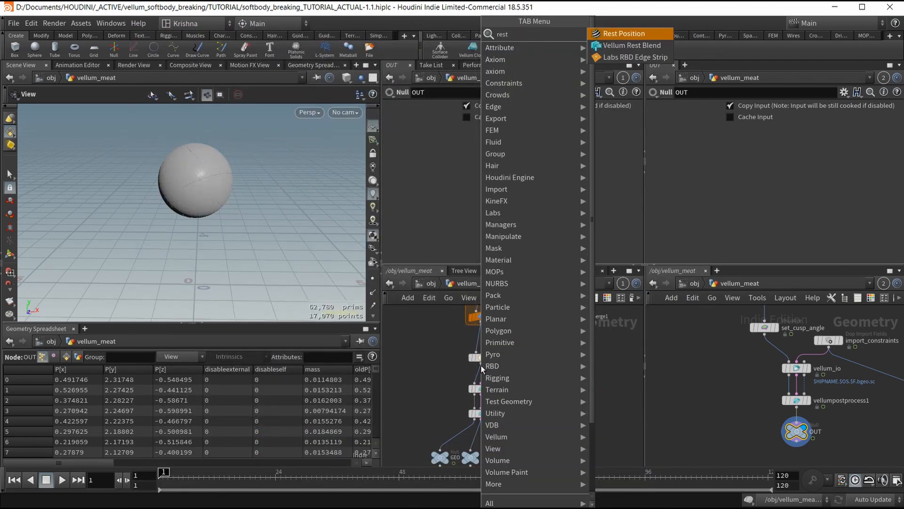
key("Return")
left_click(482, 368)
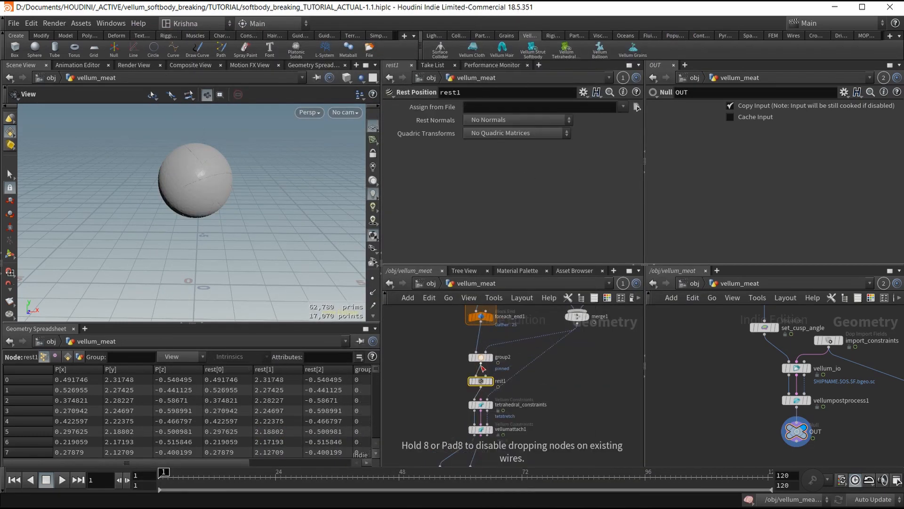
middle_click_drag(566, 407, 563, 383)
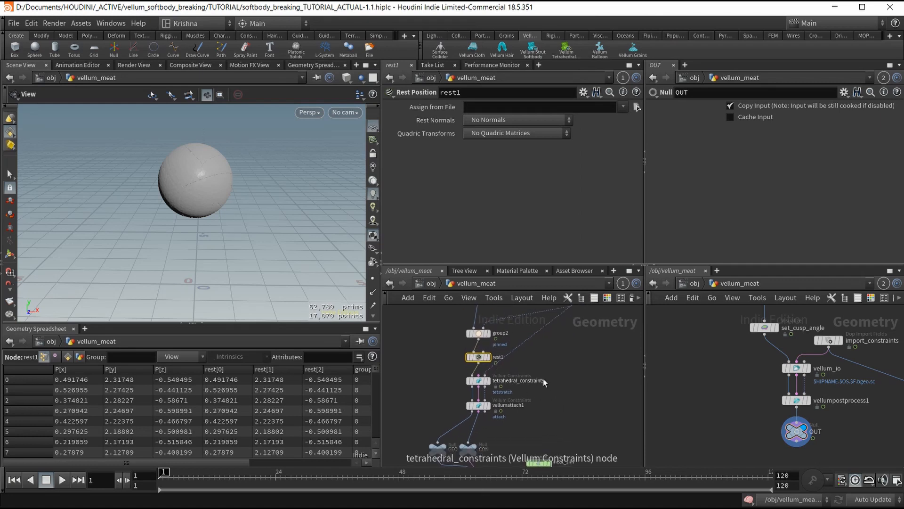
Step: Return to the vellum_blood network and check the point attributes on the Delete node
left_click(423, 281)
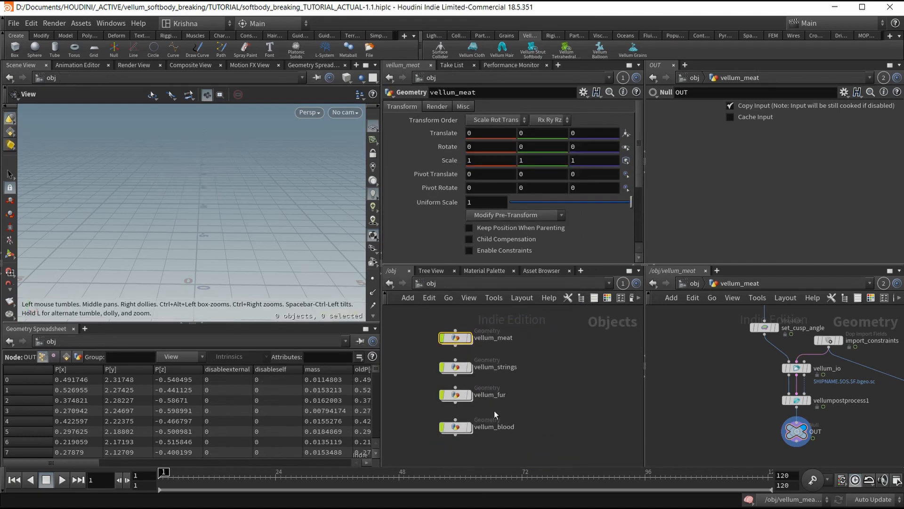
double_click(458, 430)
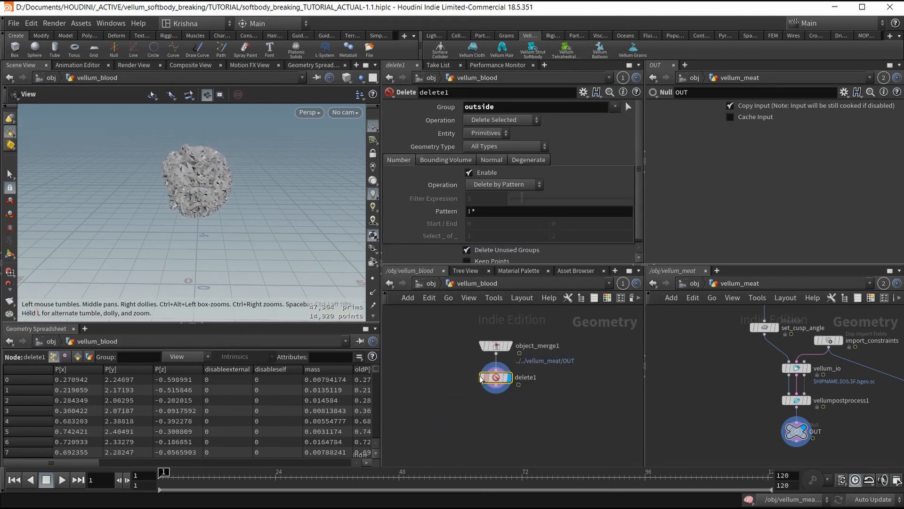
left_click_drag(77, 462, 45, 471)
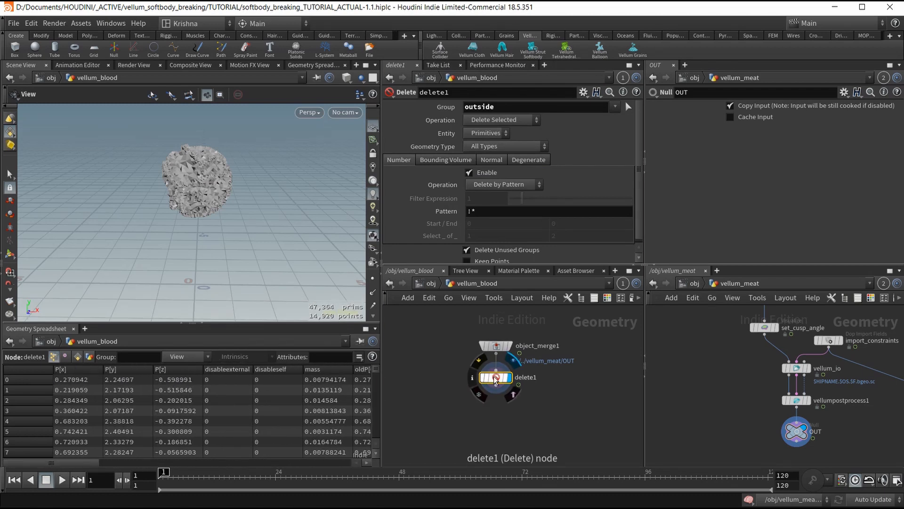
Step: Append a point wrangle after the Delete node in vellum_blood
key("Tab")
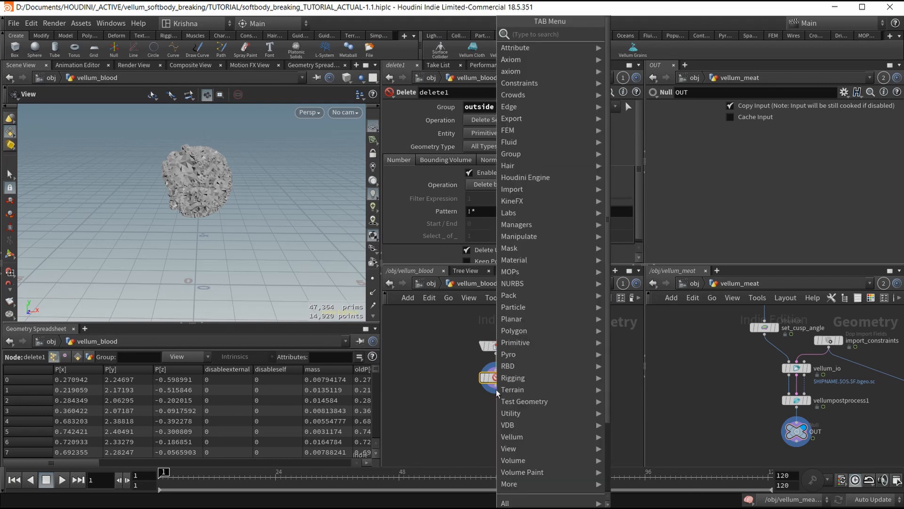
type("pon")
key("BackSpace")
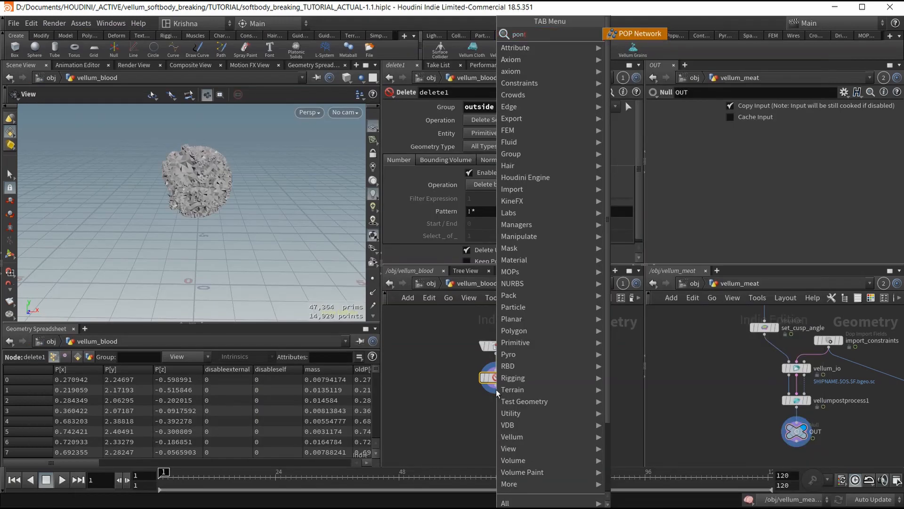
type("int wr")
key("Return")
left_click(498, 392)
left_click(454, 171)
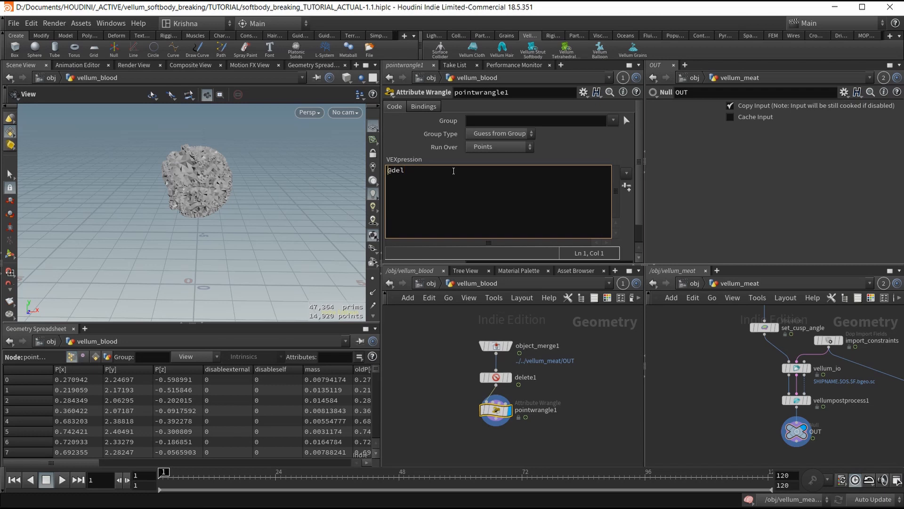
type("f")
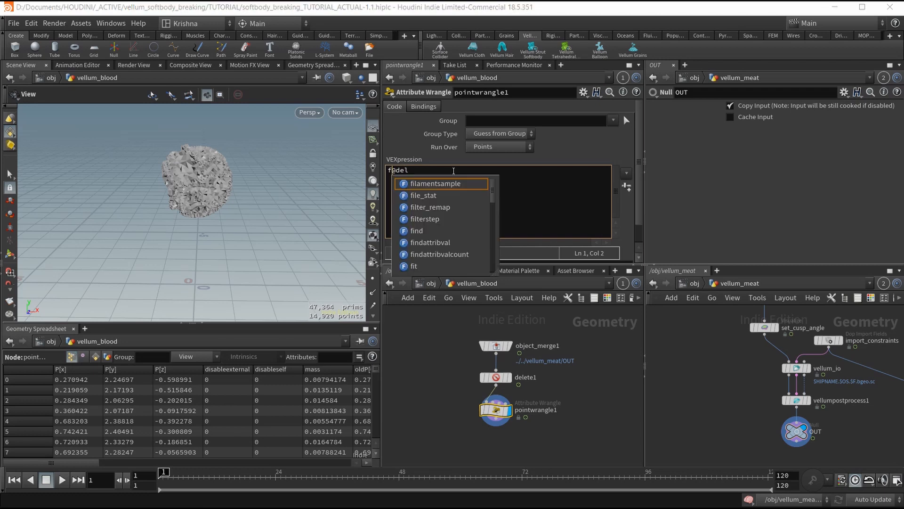
key("Up")
type("p")
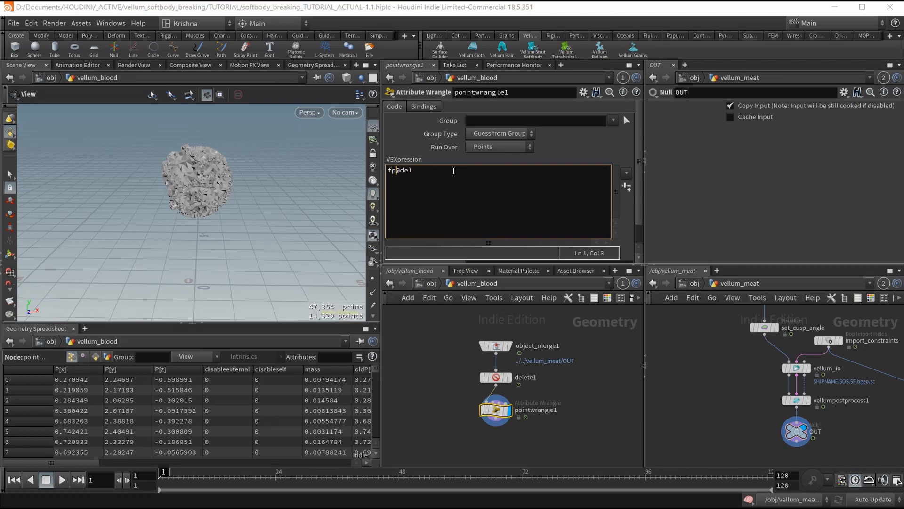
key("BackSpace")
key("Up")
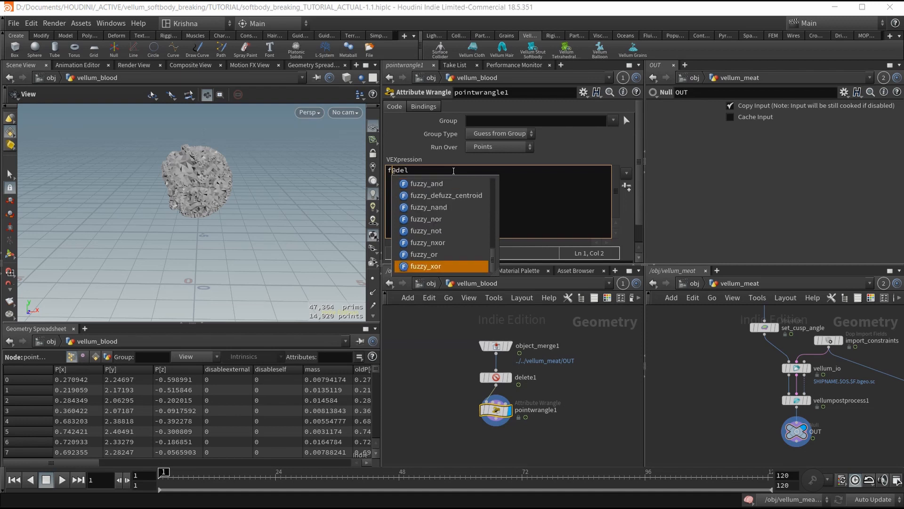
left_click(454, 170)
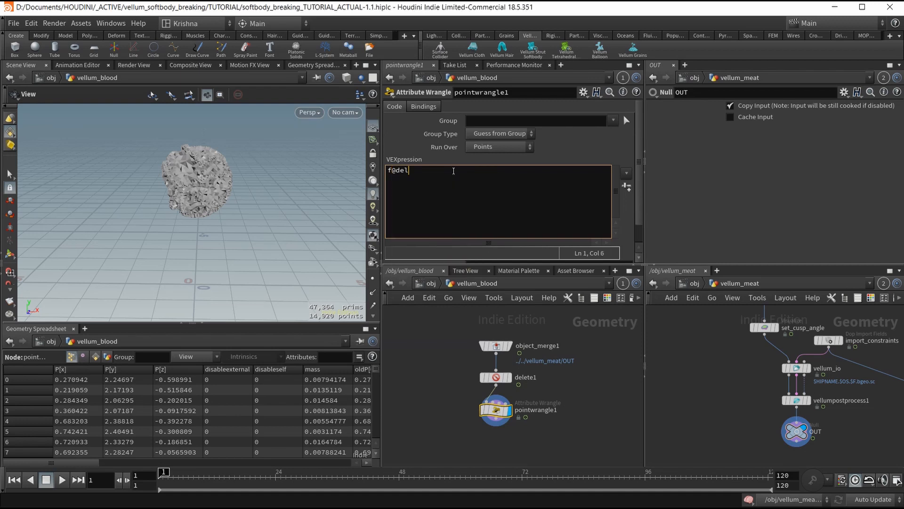
type("p = @P - @rest")
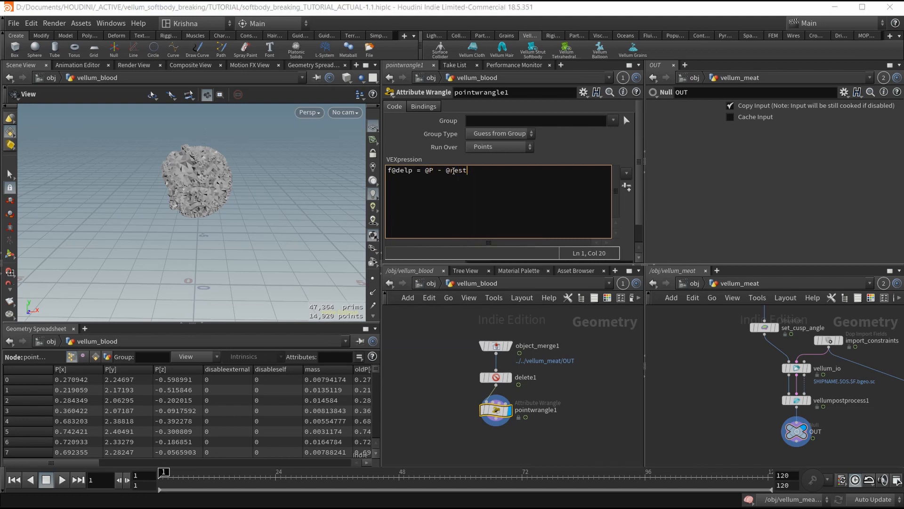
type(";")
key("Return")
Step: Begin a second VEX line with f and change the delp attribute's type prefix to v
type("f")
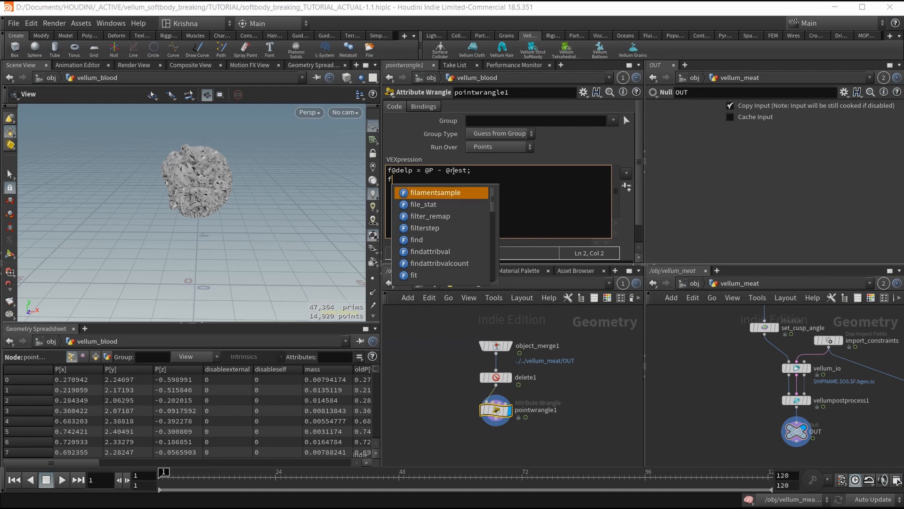
key("Escape")
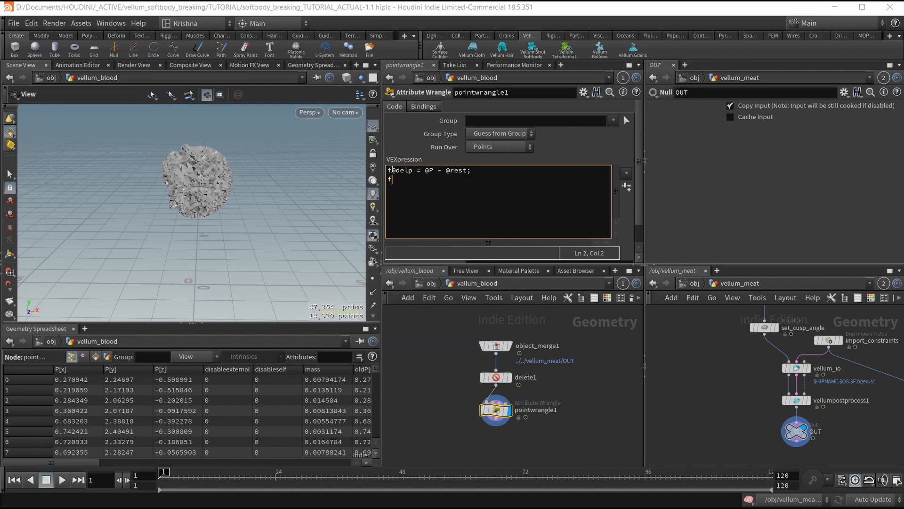
left_click(386, 170)
type("v")
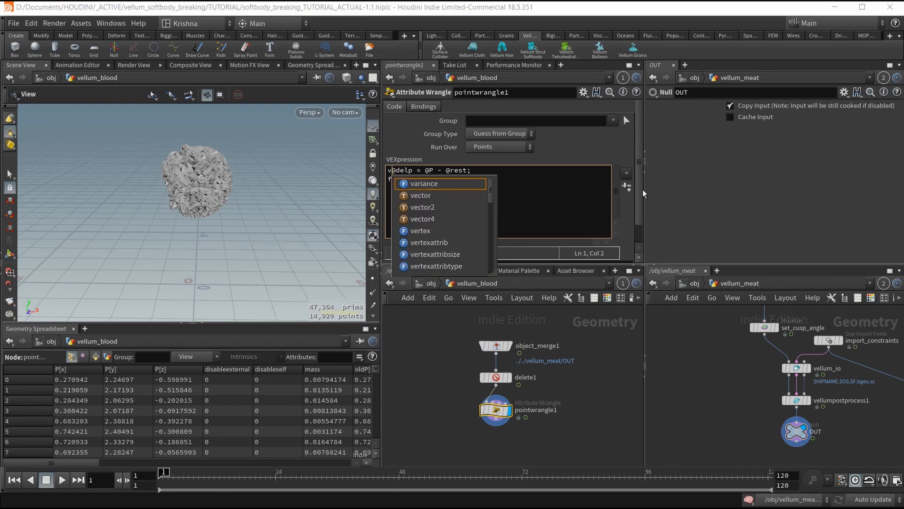
left_click(554, 183)
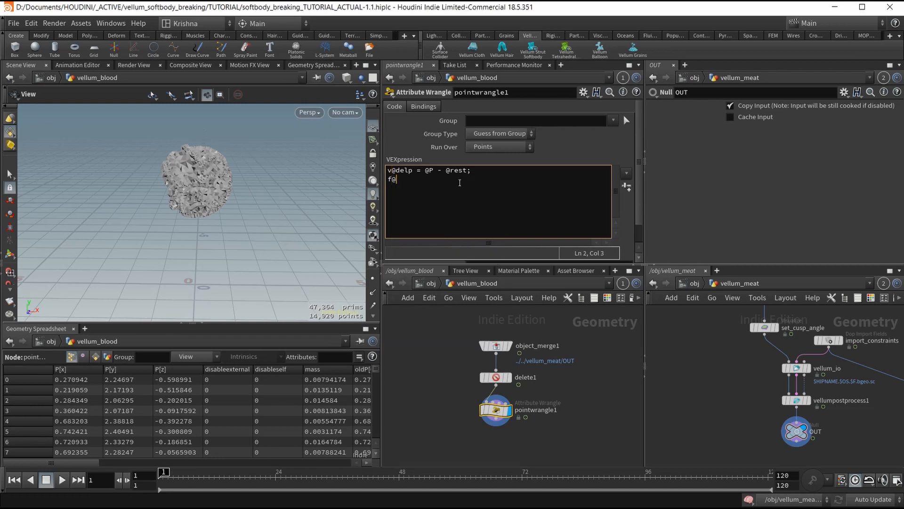
type("@diff")
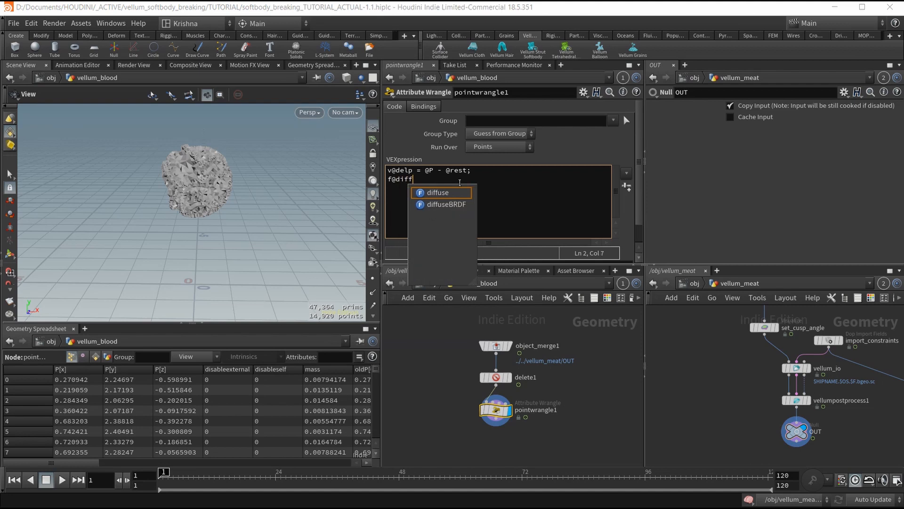
type(" = length(@")
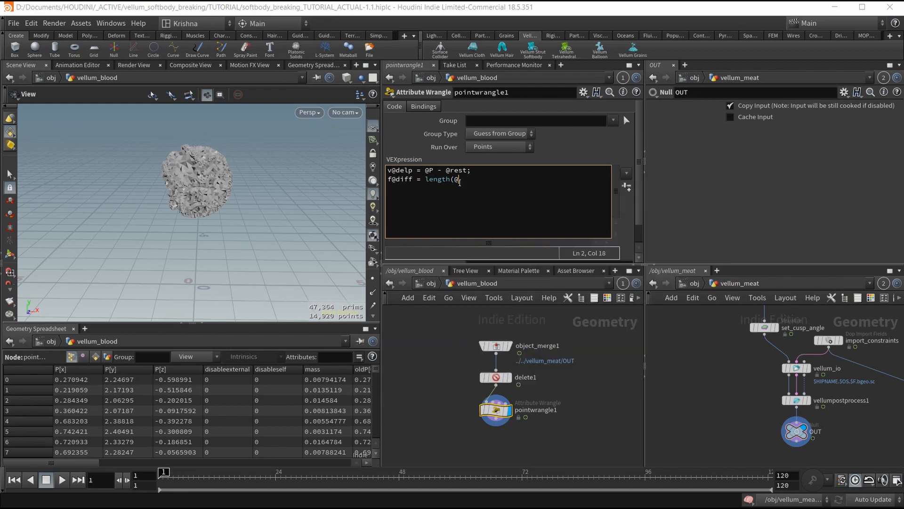
type("delp);")
left_click(414, 369)
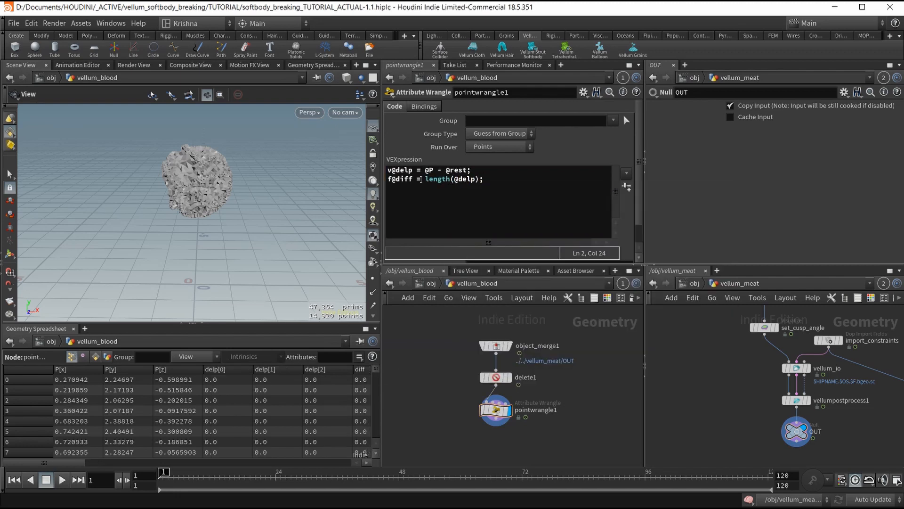
middle_click_drag(614, 433, 585, 381)
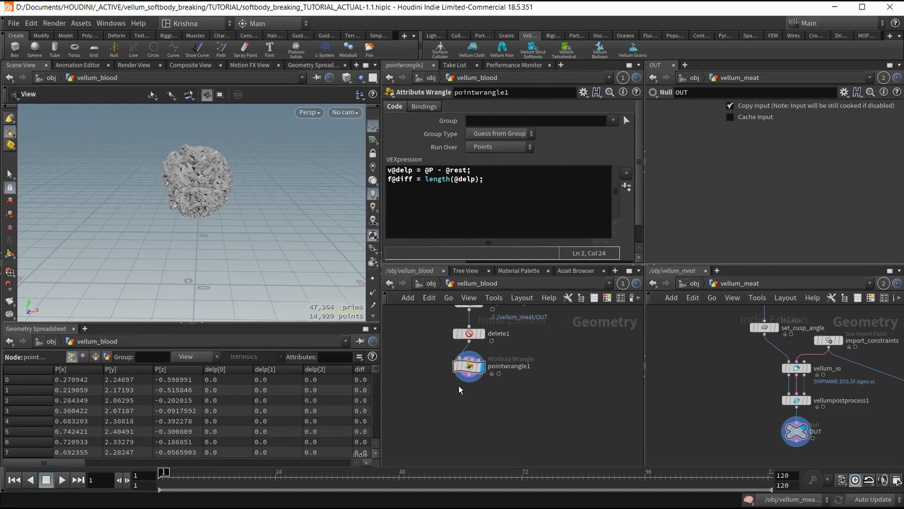
Step: Append a Delete node after the point wrangle in vellum_blood
key("Tab")
type("delt")
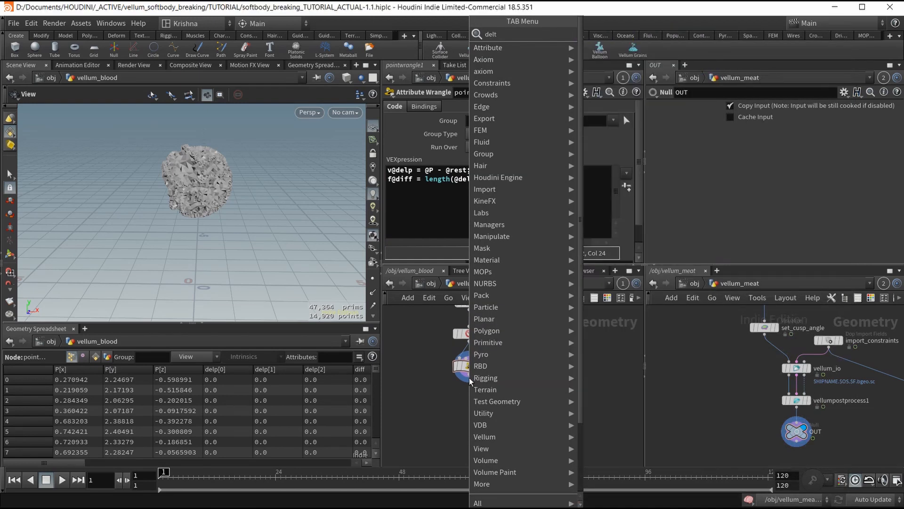
key("BackSpace")
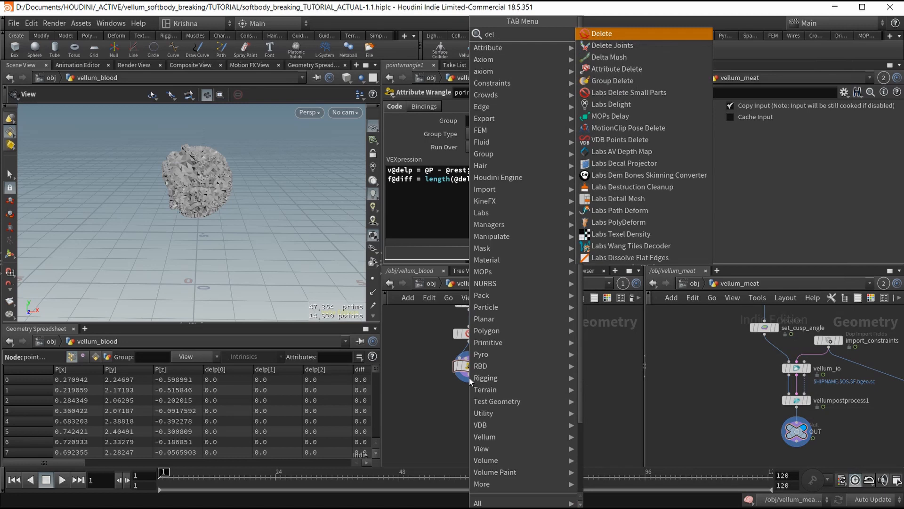
key("Return")
left_click(469, 399)
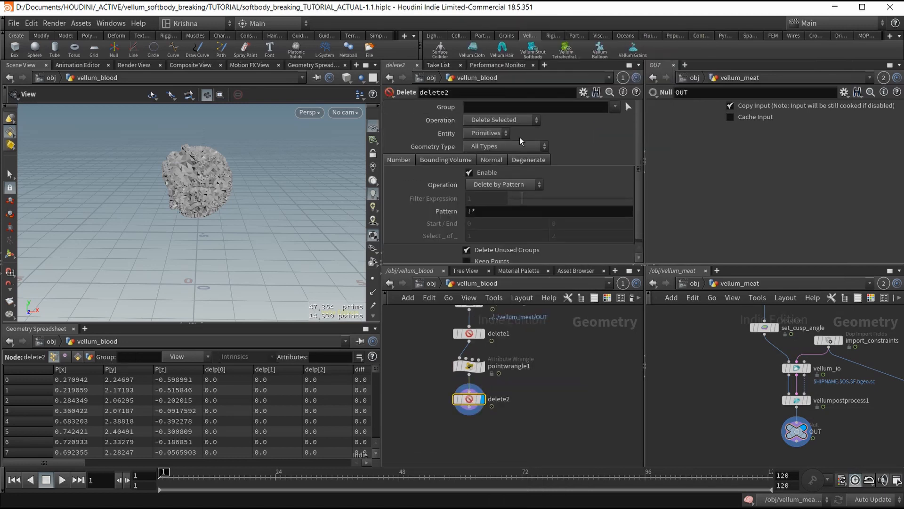
Step: Set the new Delete node's entity to Points and its number operation to Delete by Expression
left_click(517, 120)
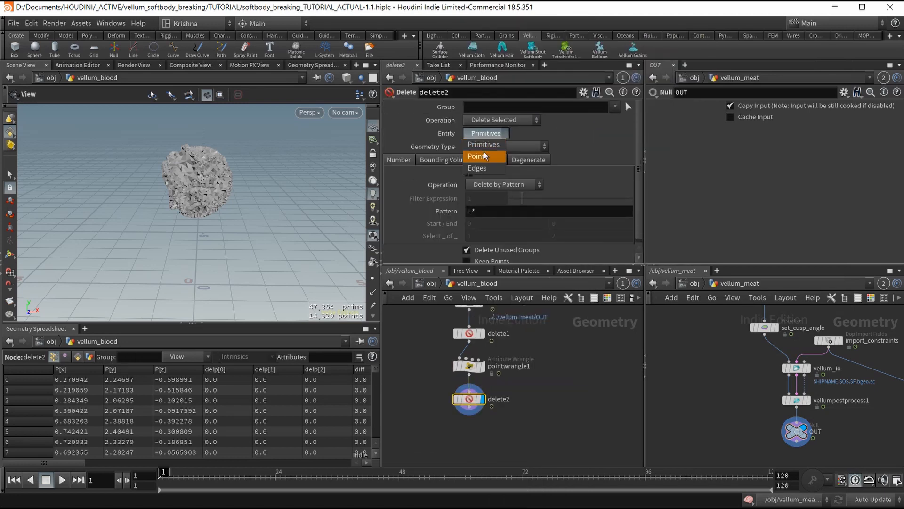
left_click(495, 131)
left_click(509, 190)
left_click(507, 220)
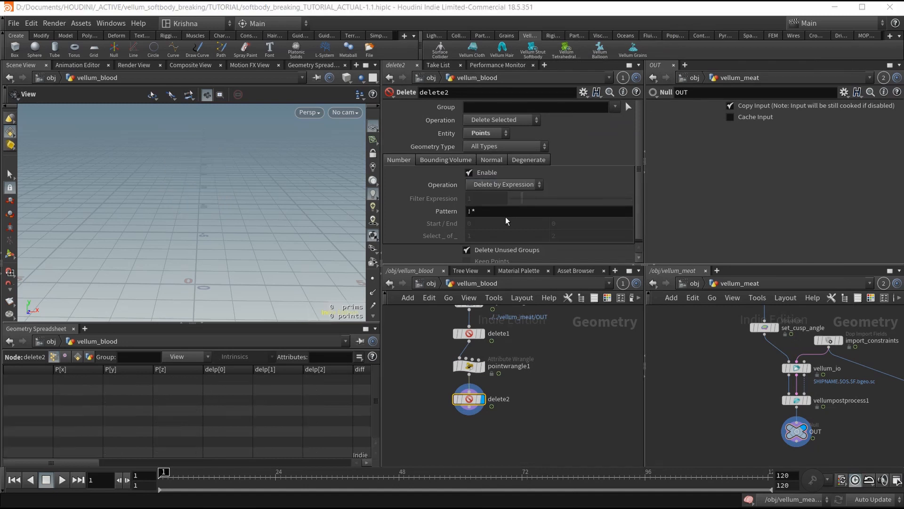
left_click(490, 199)
type("@")
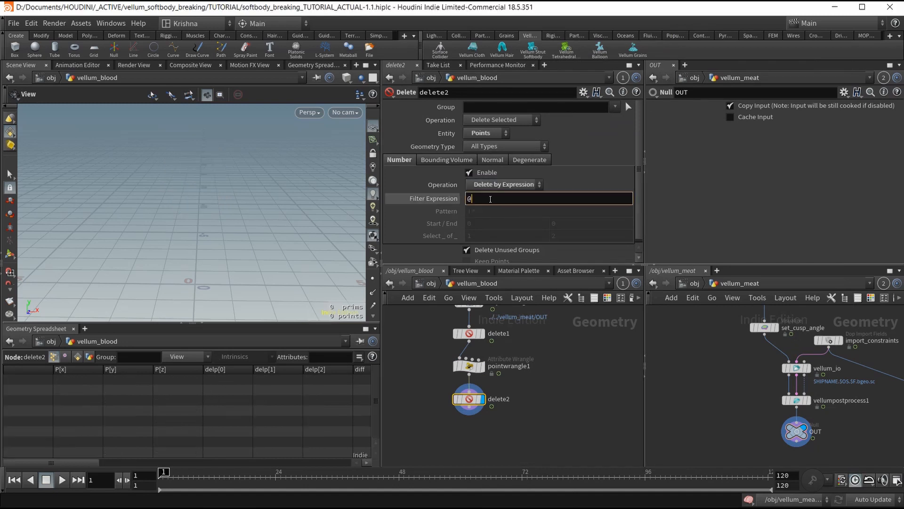
type("diff")
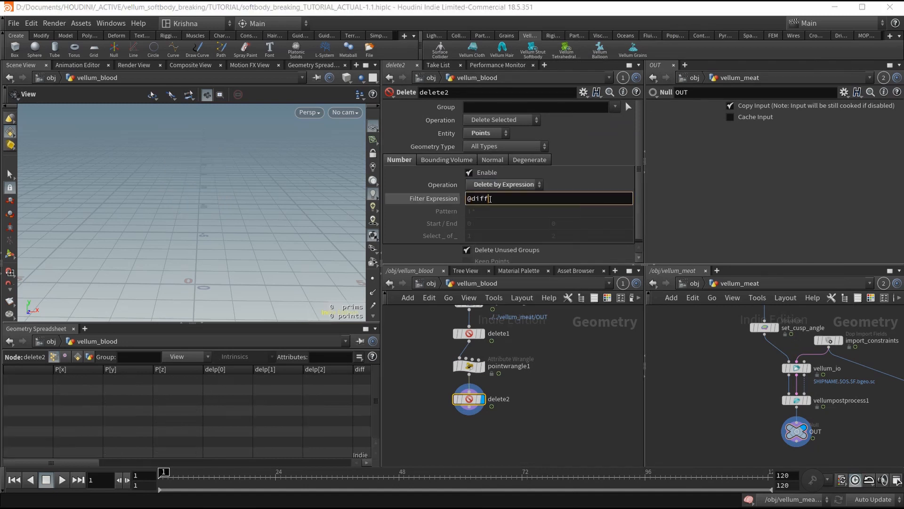
type("==1")
key("Return")
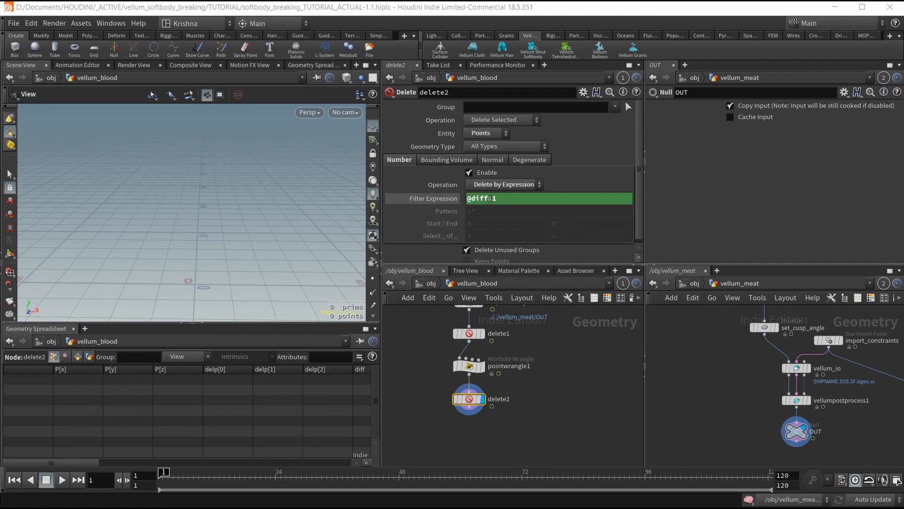
left_click(502, 120)
left_click(501, 140)
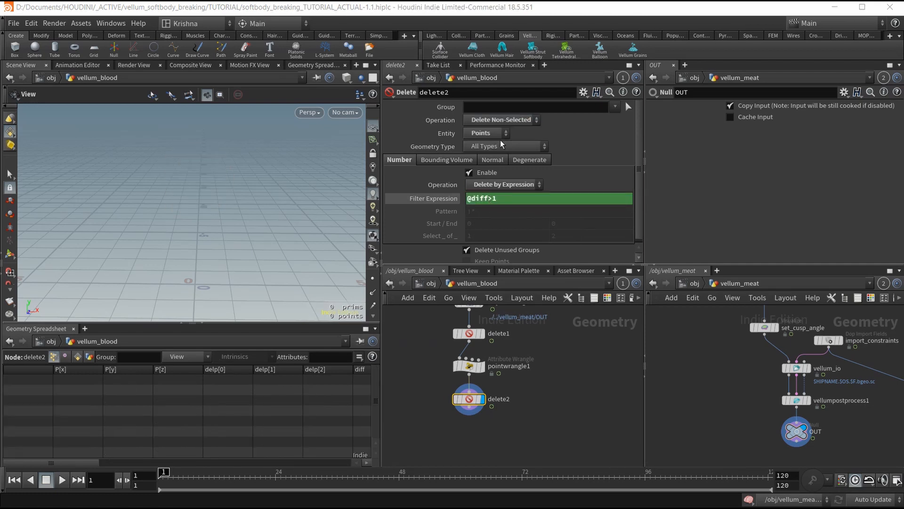
left_click(63, 479)
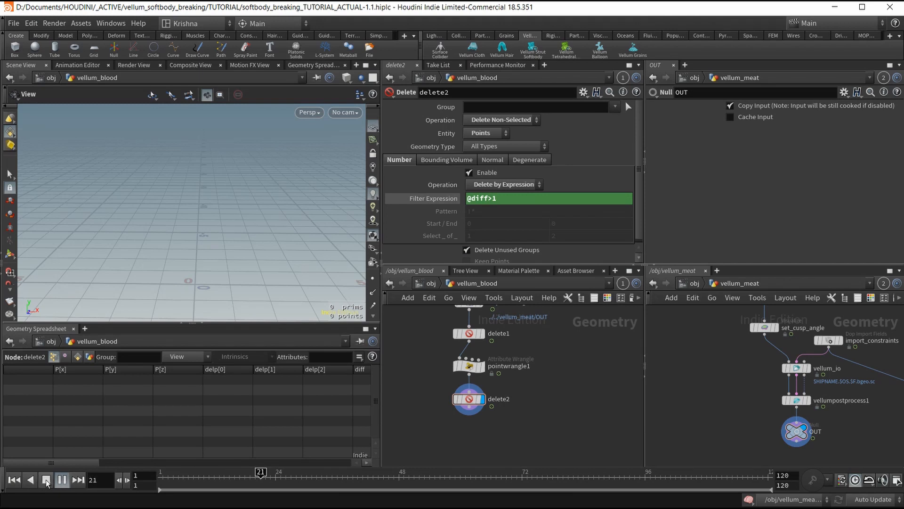
left_click(47, 481)
left_click_drag(385, 481, 348, 480)
left_click(492, 198)
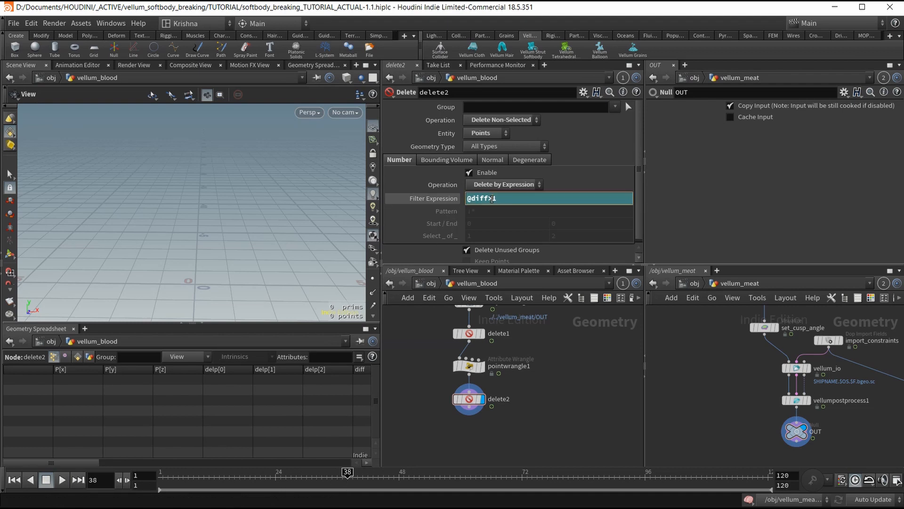
type(".")
key("Return")
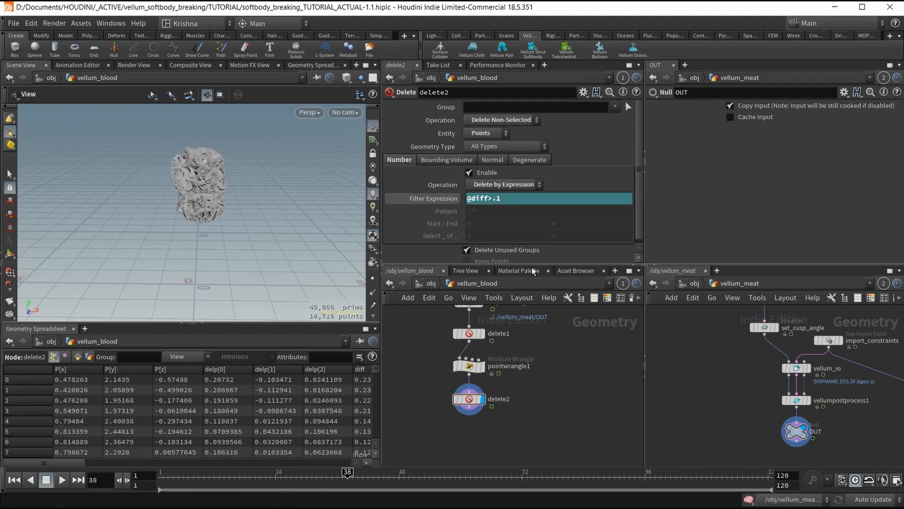
left_click_drag(183, 477, 420, 481)
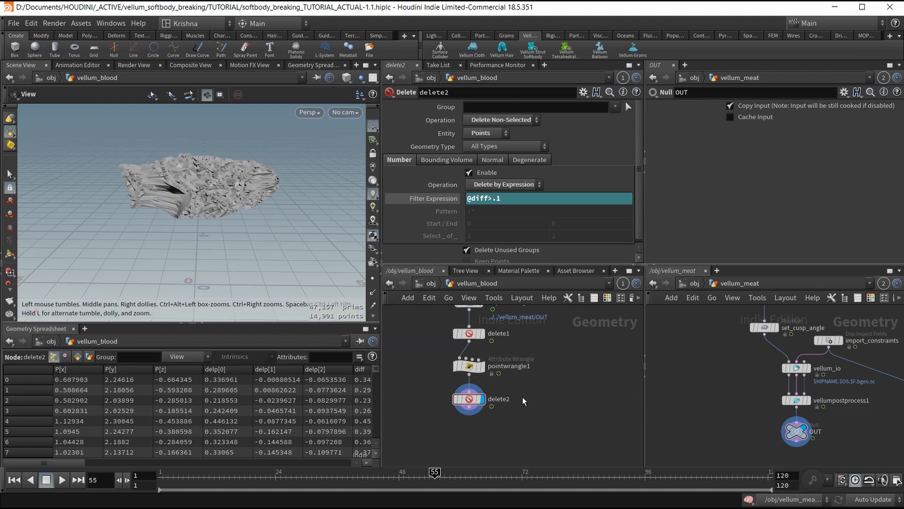
Step: Add an Object Merge node beside the second Delete node in vellum_blood
key("Tab")
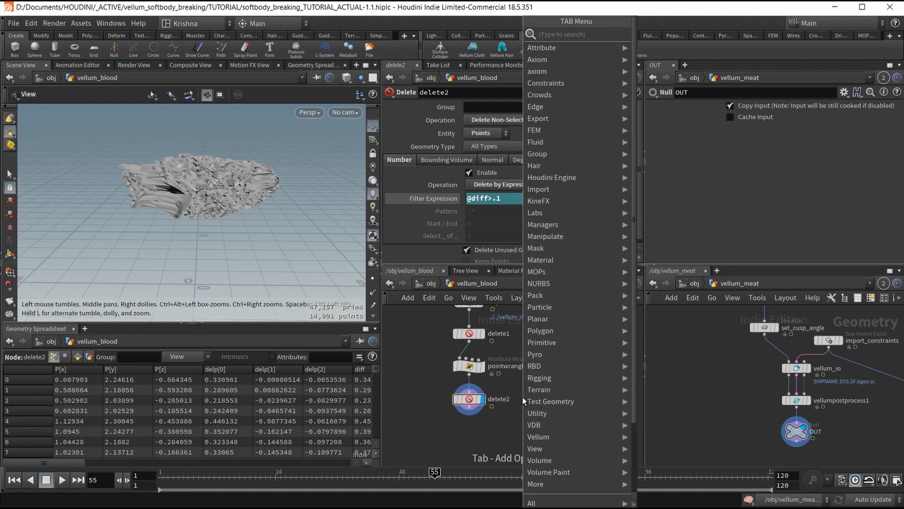
type("obj")
key("Return")
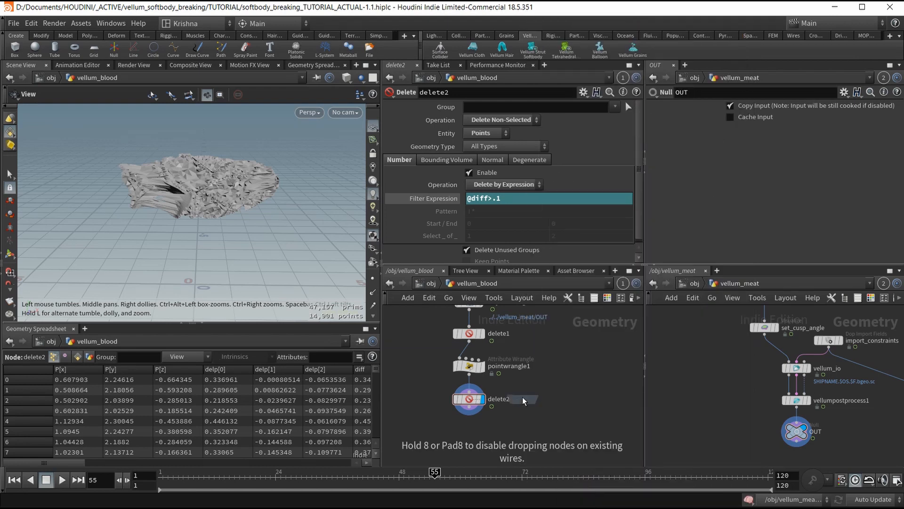
left_click(528, 396)
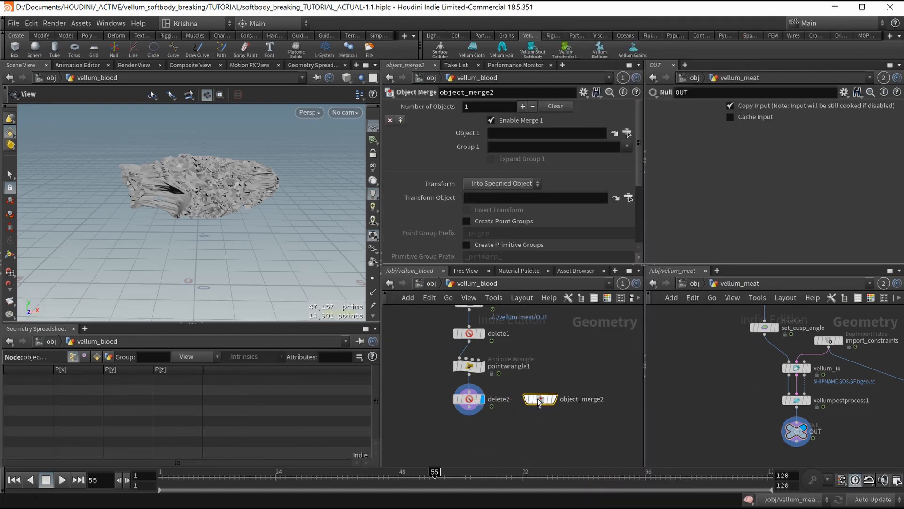
Step: Point the Object Merge's Object 1 to vellum_meat's OUT_CON null and set its transform to Into This Object
left_click(696, 283)
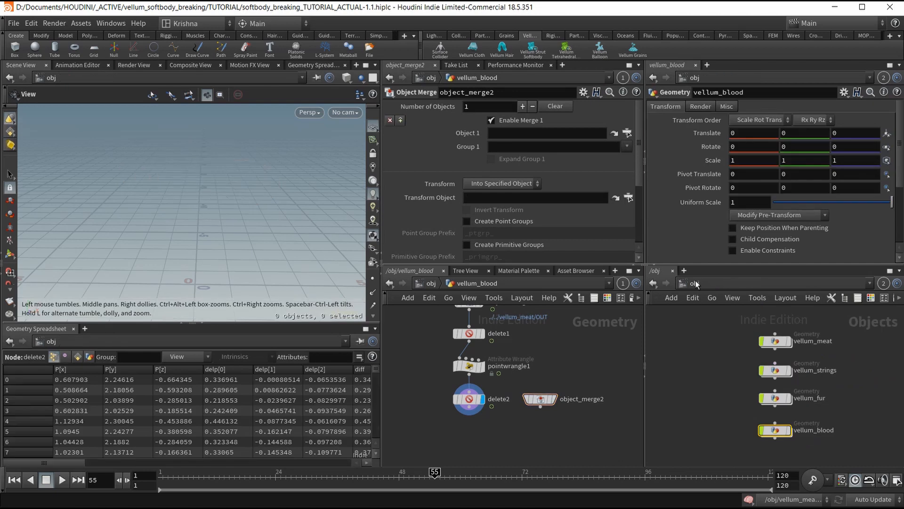
double_click(777, 343)
scroll(828, 369, "down", 1)
scroll(829, 377, "up", 3)
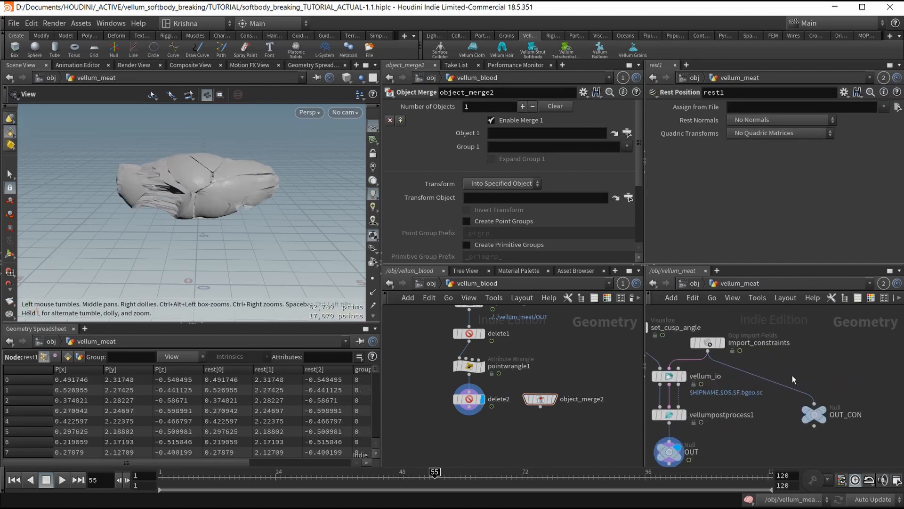
left_click_drag(814, 414, 505, 137)
left_click(501, 183)
left_click(499, 207)
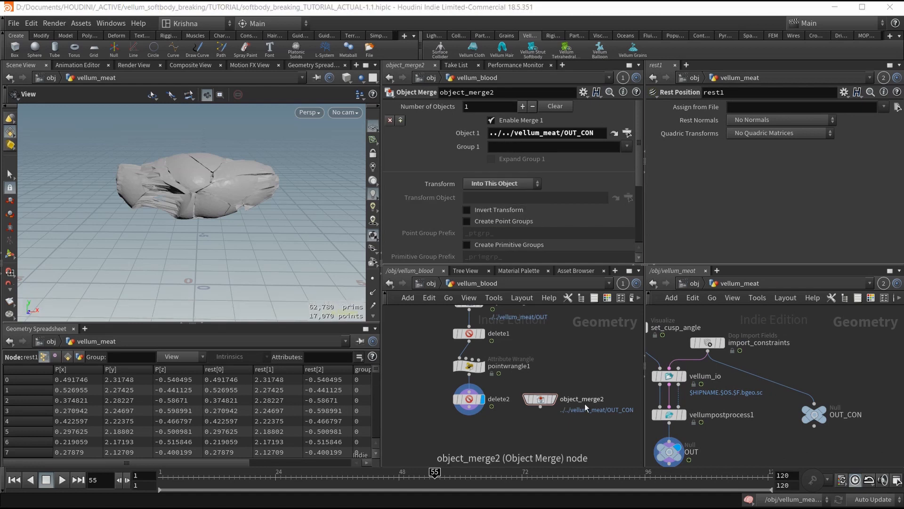
Step: Place an Attribute Transfer node below the second Delete node
middle_click_drag(517, 439, 522, 408)
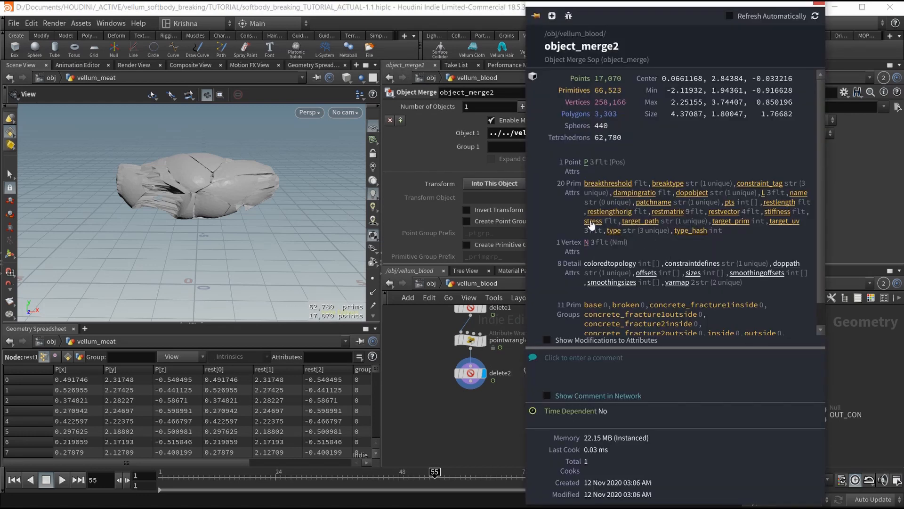
middle_click_drag(490, 425, 487, 403)
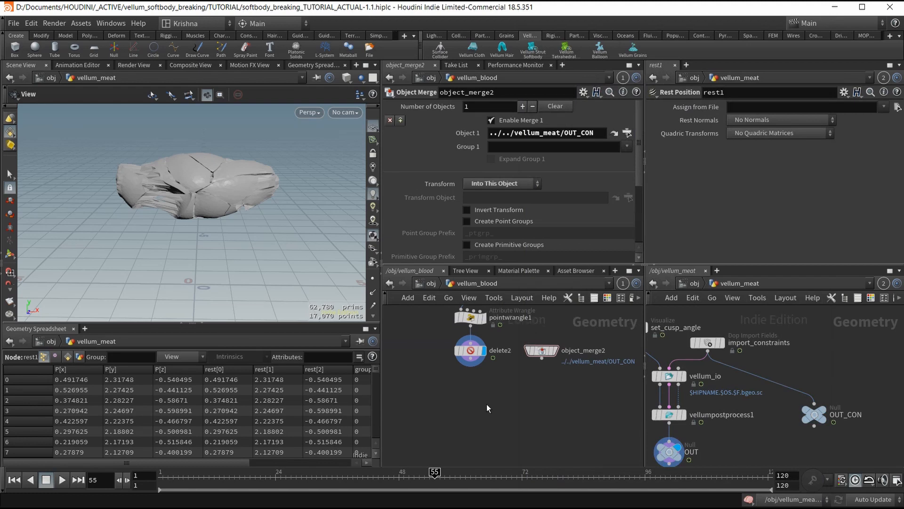
key("Tab")
type("attr tr")
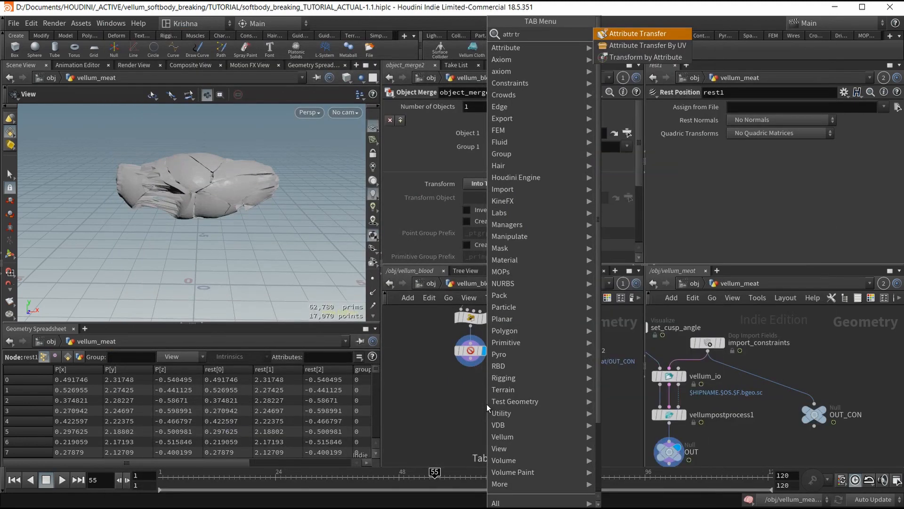
key("Return")
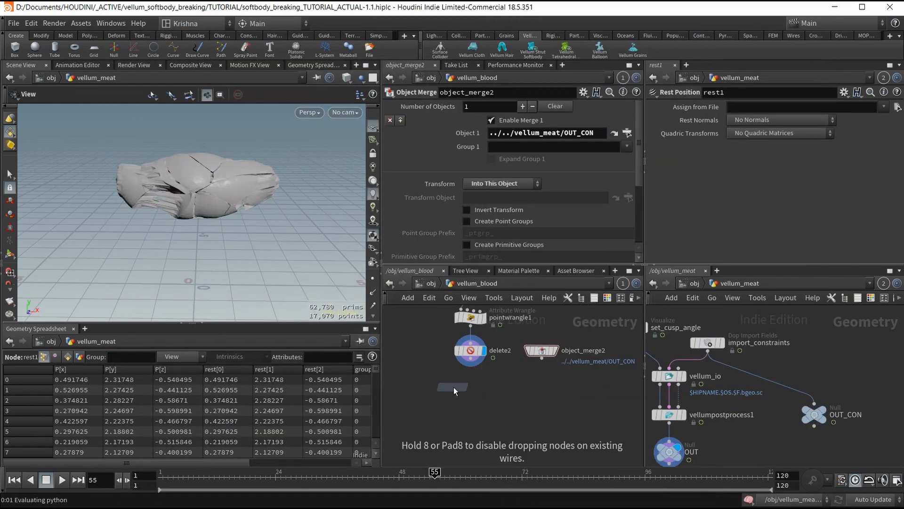
left_click(473, 397)
Step: Wire the second Delete node and the constraint Object Merge into the Attribute Transfer, and transfer only the stress primitive attribute
left_click(466, 388)
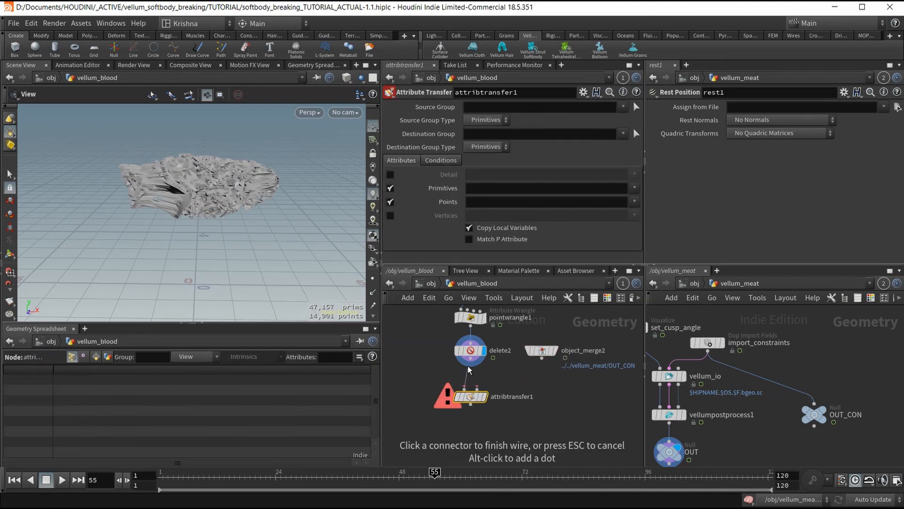
left_click(477, 386)
left_click(541, 359)
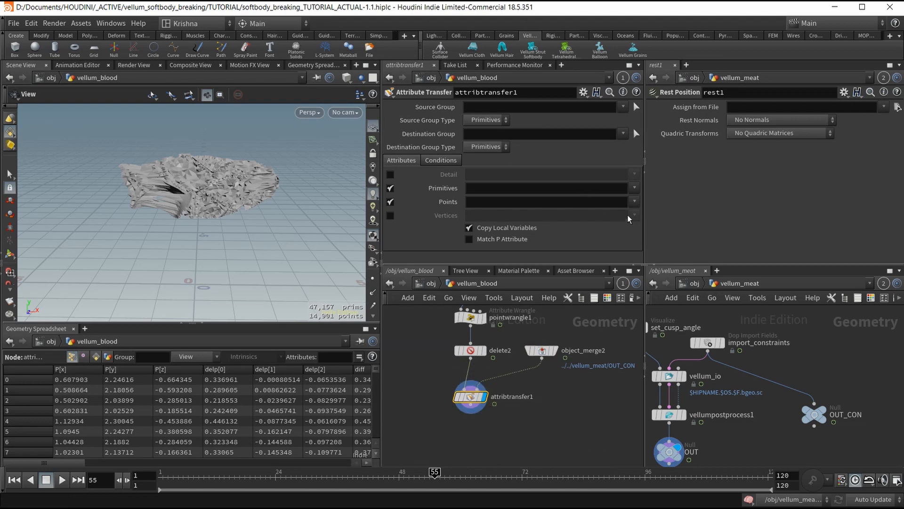
left_click(634, 188)
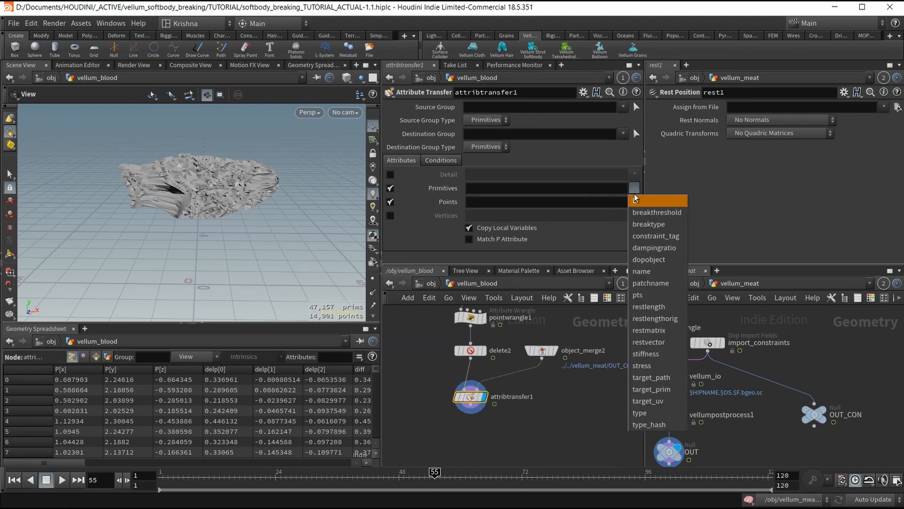
left_click(642, 366)
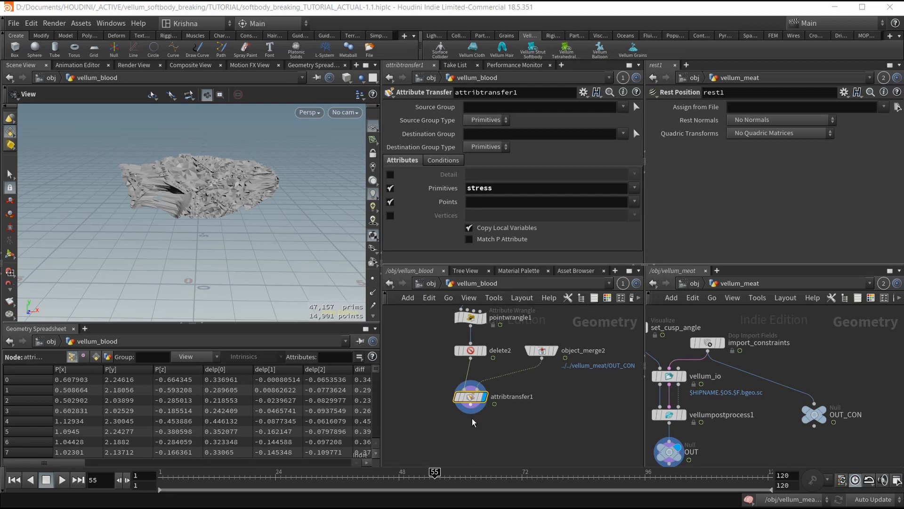
Step: Append an Attribute Promote node after the Attribute Transfer
key("Tab")
type("attr")
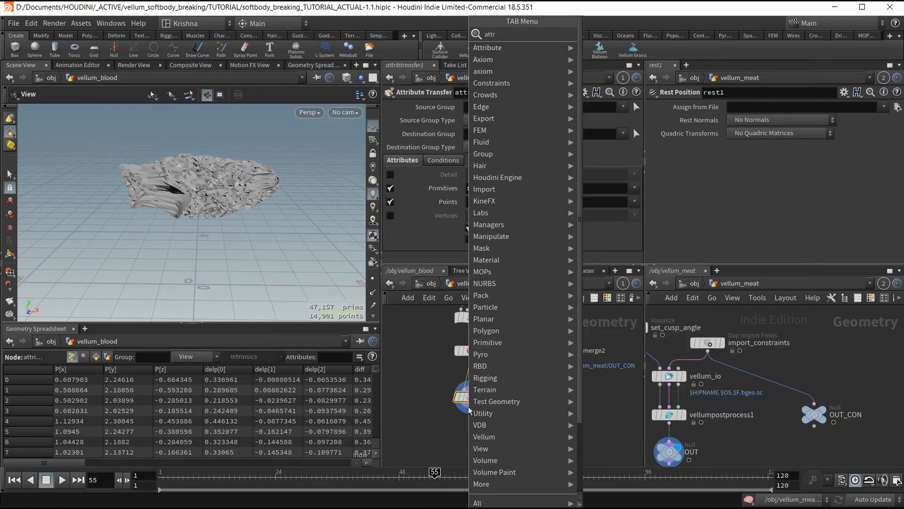
type(" pt")
key("BackSpace")
type("r")
key("Return")
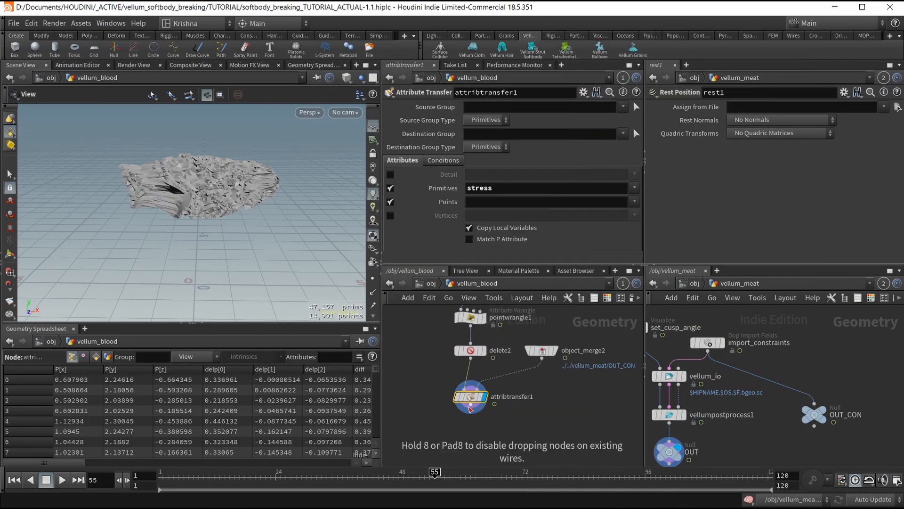
key("Return")
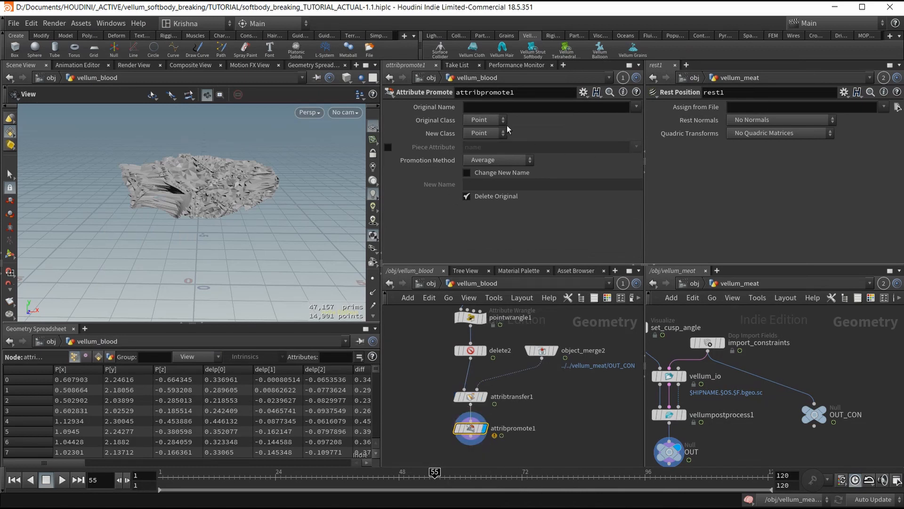
Step: Set the Attribute Promote to convert the stress attribute from Primitive class to Point class
left_click(485, 120)
left_click(483, 111)
left_click(635, 107)
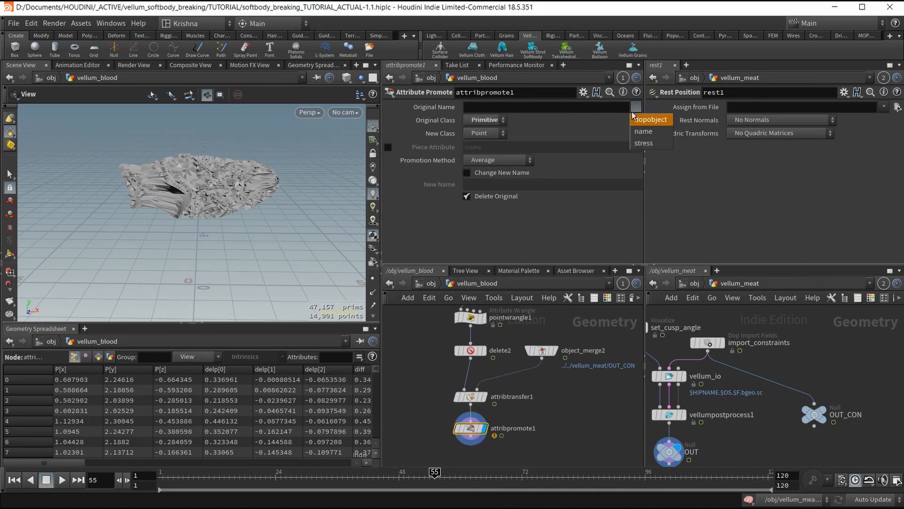
left_click(639, 146)
middle_click_drag(543, 416, 539, 367)
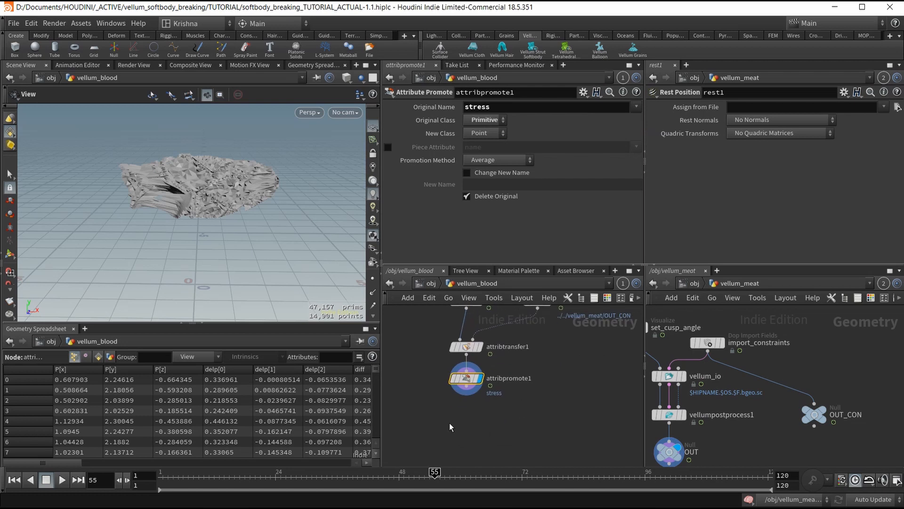
middle_click_drag(522, 408, 523, 442)
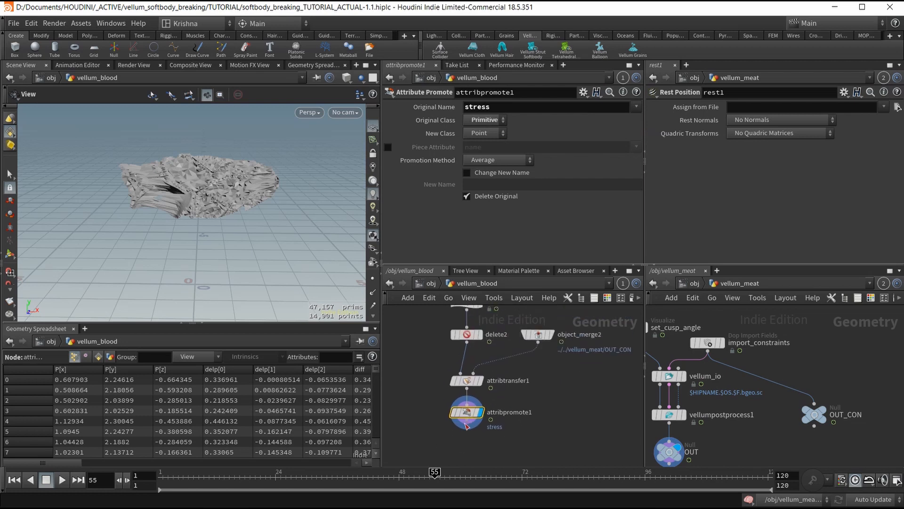
Step: Append a third Delete node after the Attribute Promote and save the scene
right_click(467, 422)
type("delete")
key("Return")
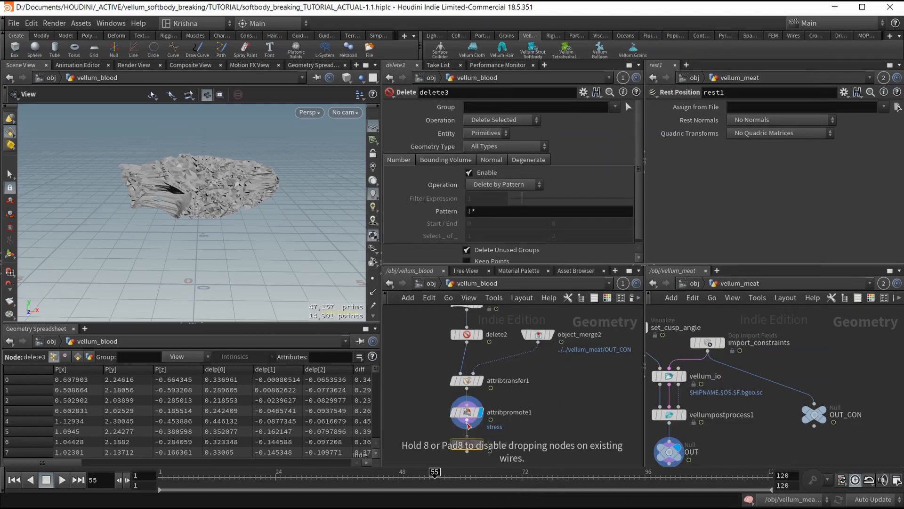
left_click(468, 425)
key("ctrl+s")
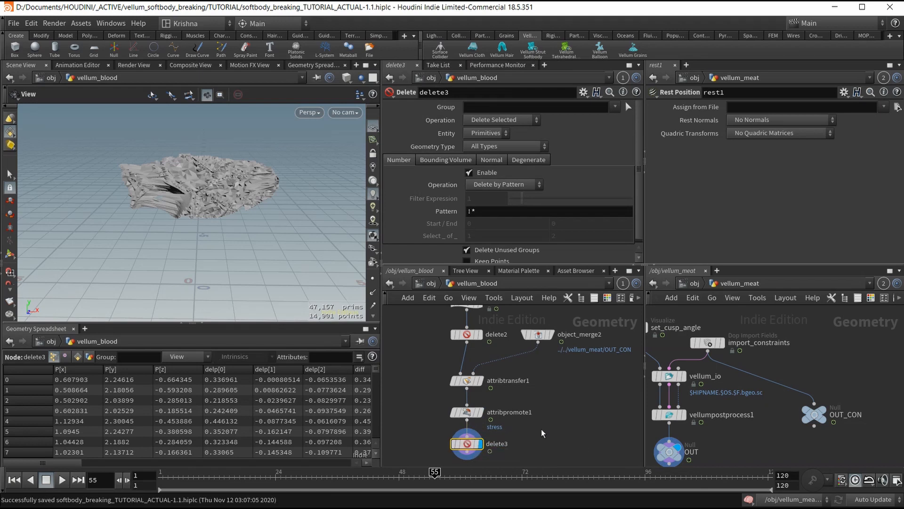
middle_click_drag(542, 433, 543, 391)
left_click(486, 133)
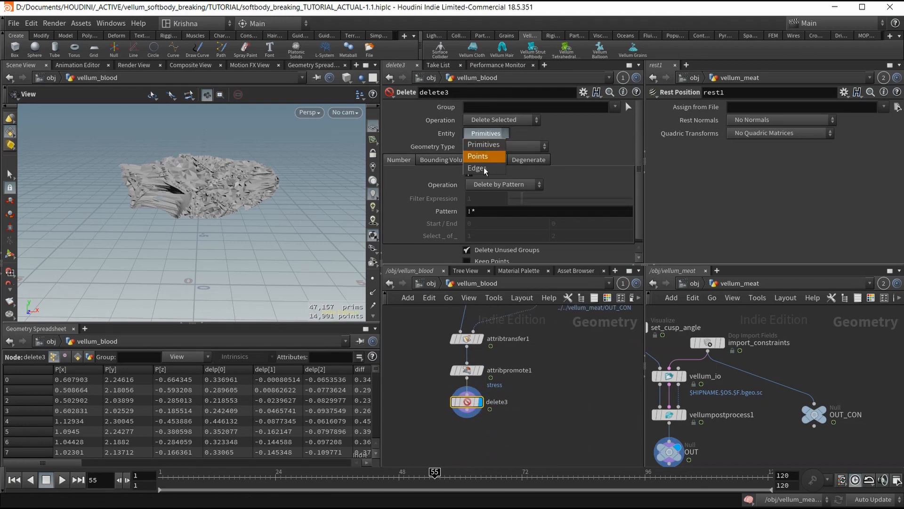
left_click(485, 162)
left_click(508, 186)
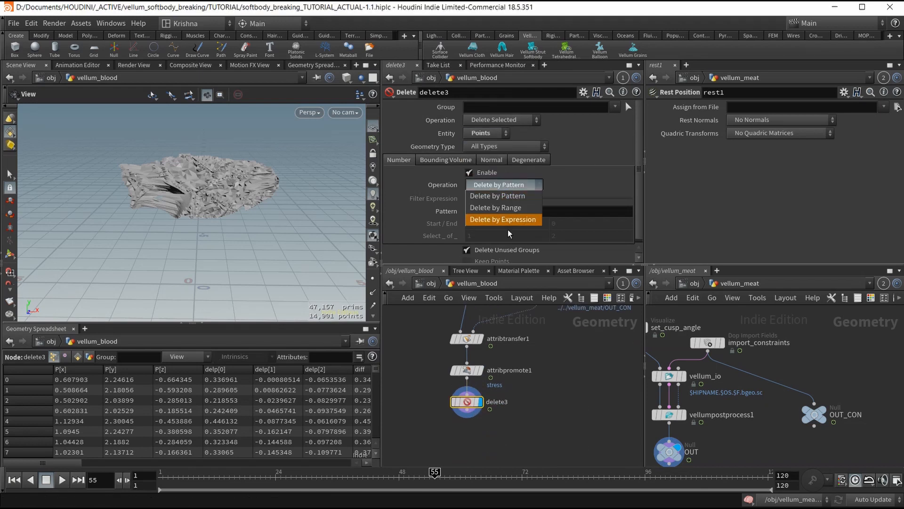
left_click(509, 224)
left_click(484, 199)
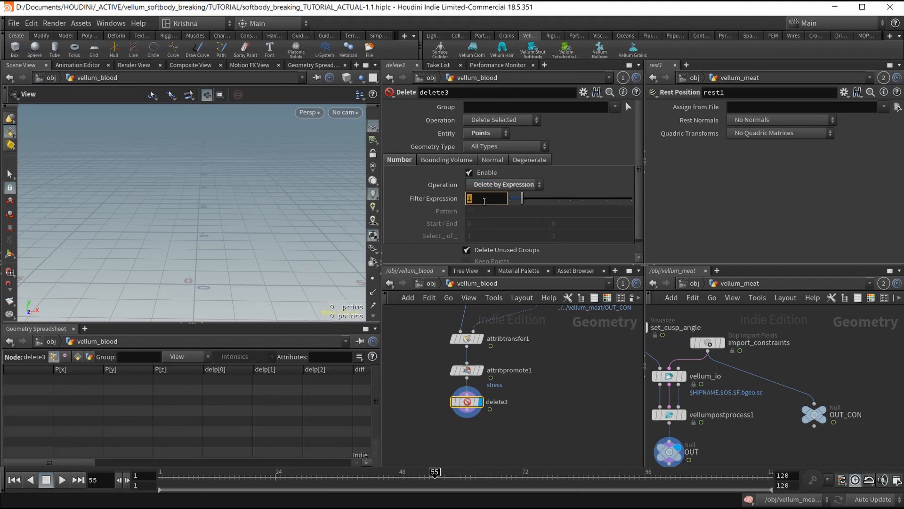
type("@stress>200")
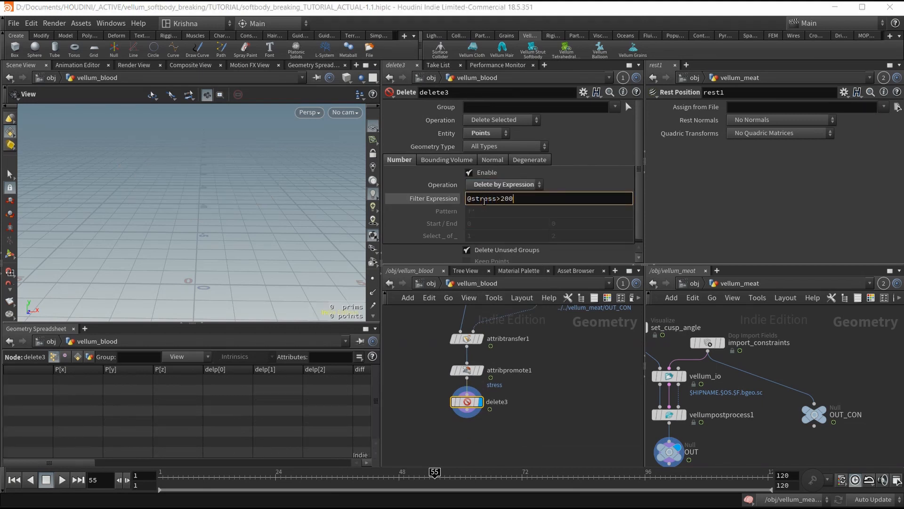
key("Return")
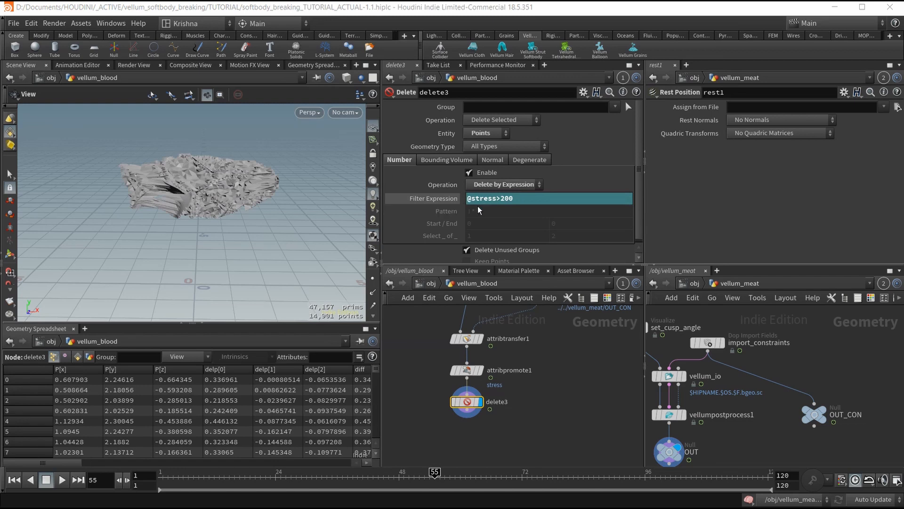
Step: Switch the third Delete node's operation to Delete Non-Selected and scrub the timeline to frame 42
left_click(517, 123)
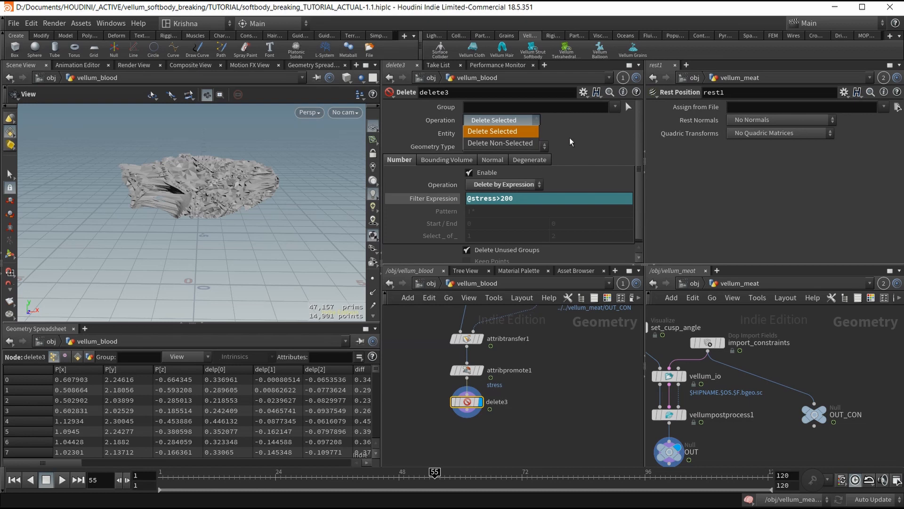
left_click(516, 143)
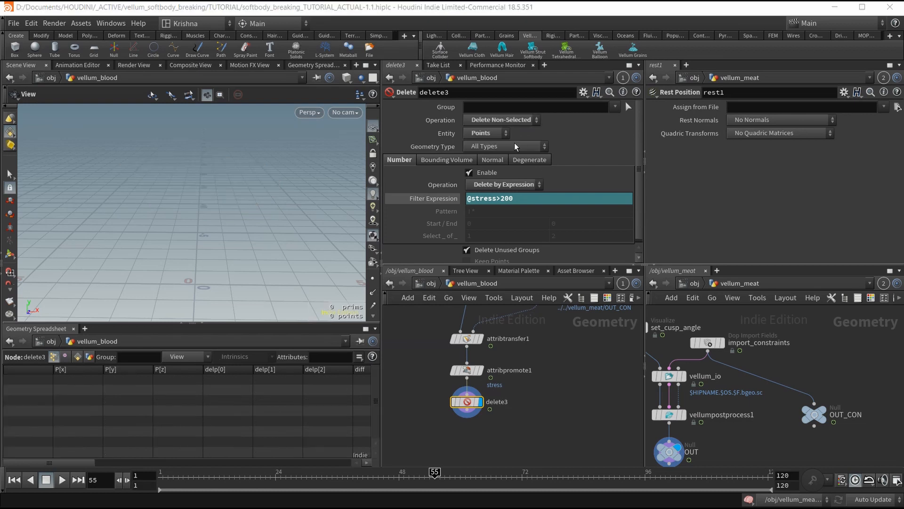
left_click_drag(283, 476, 369, 476)
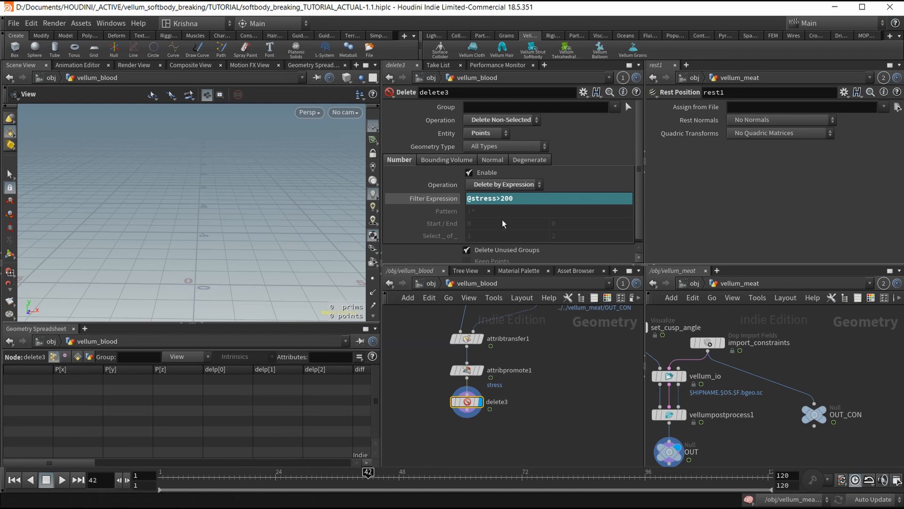
left_click_drag(501, 198, 508, 200)
type("1")
key("Return")
mouse_move(340, 476)
left_mouse_down()
mouse_move(272, 477)
mouse_move(430, 477)
mouse_move(212, 477)
mouse_move(343, 478)
left_mouse_up()
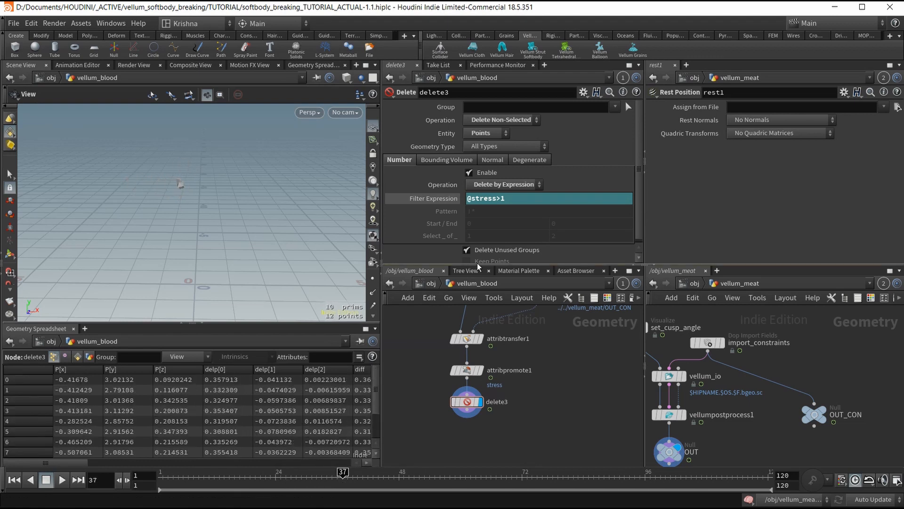
left_click(510, 199)
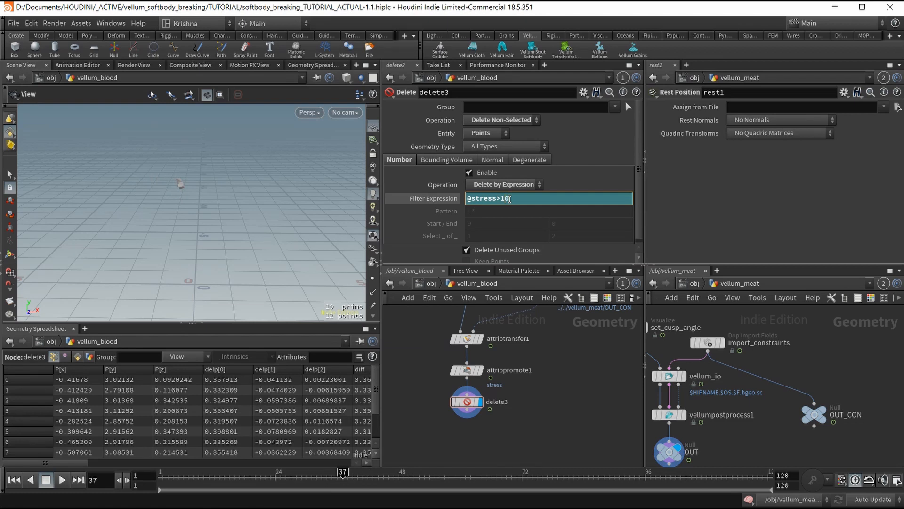
key("Return")
left_click_drag(277, 479, 333, 479)
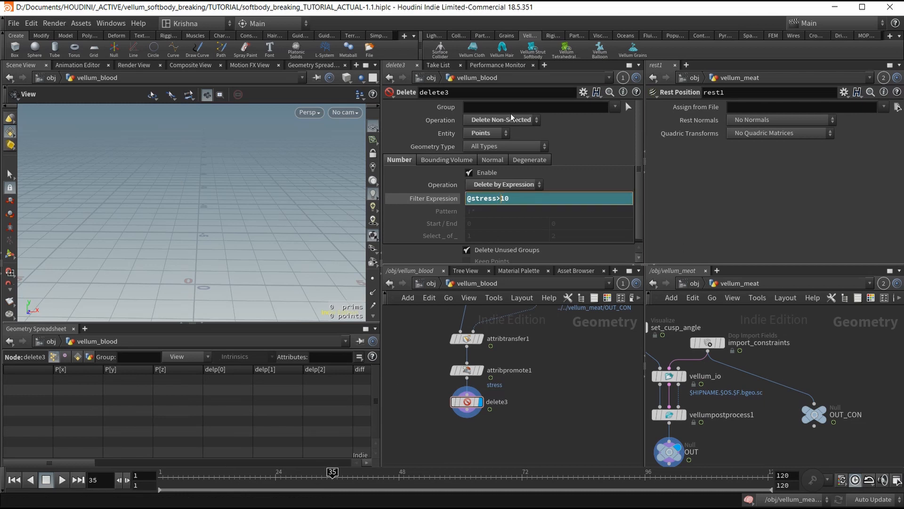
left_click(509, 126)
left_click(504, 134)
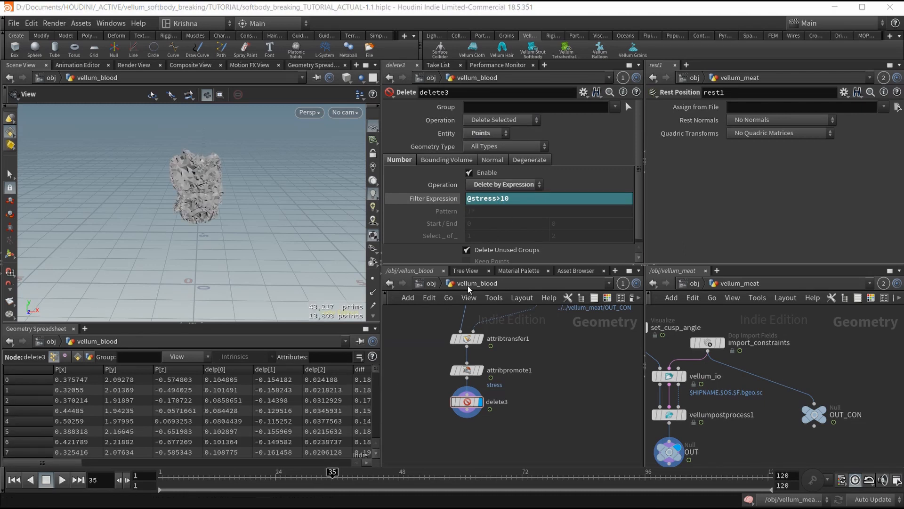
left_click_drag(250, 482, 359, 479)
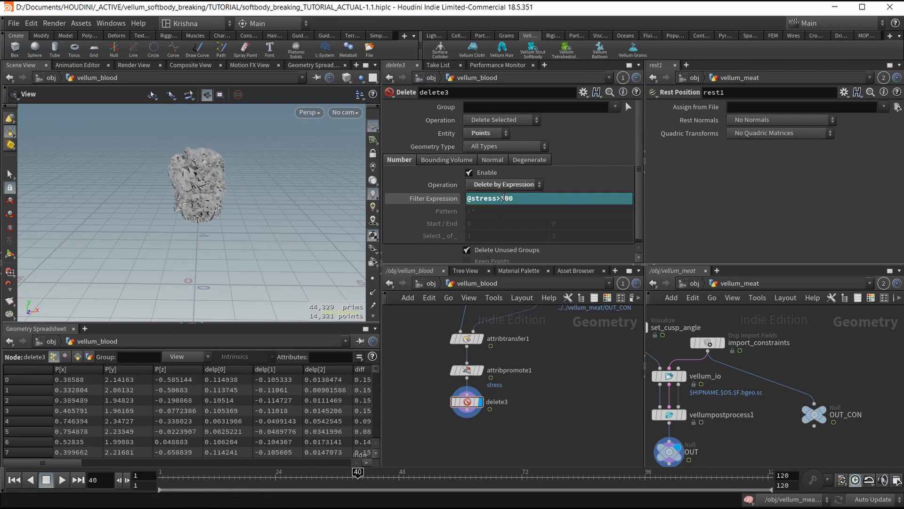
triple_click(504, 198)
left_click(504, 198)
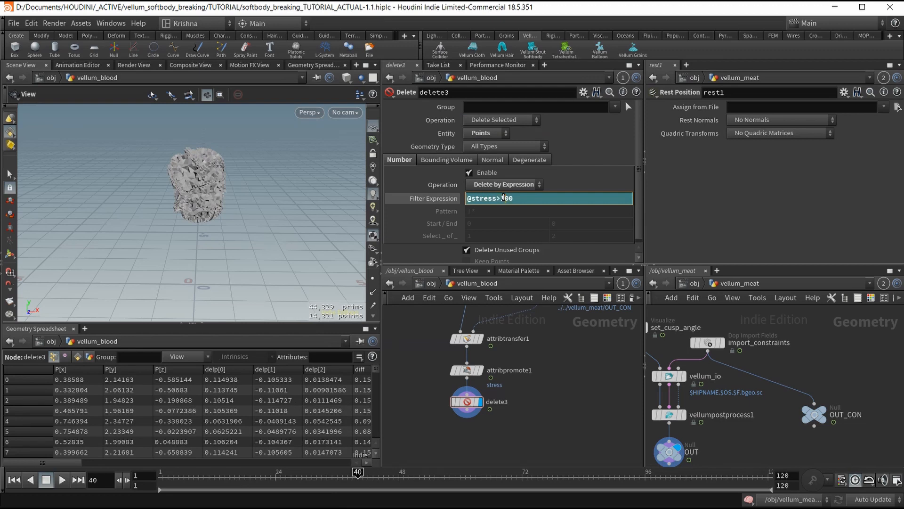
key("Delete")
key("Delete")
left_click(490, 121)
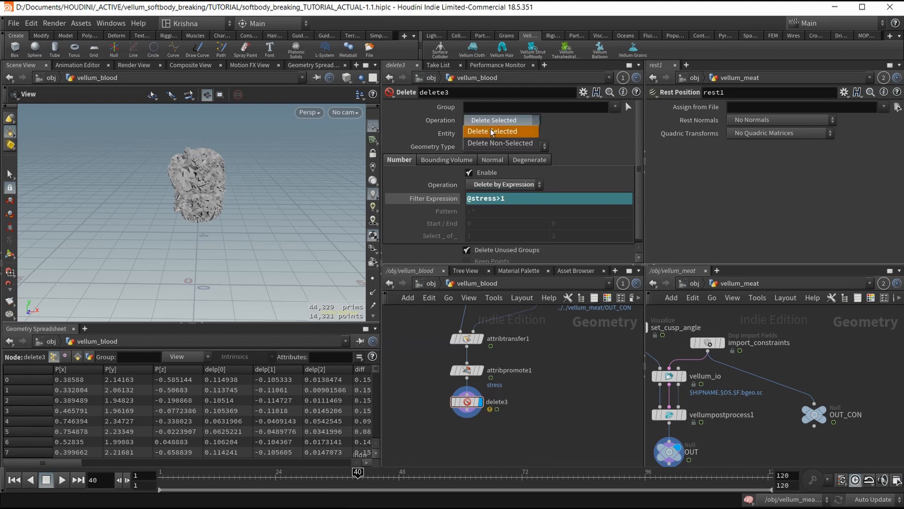
left_click(495, 130)
mouse_move(197, 478)
left_mouse_down()
mouse_move(477, 489)
mouse_move(443, 488)
mouse_move(444, 458)
left_mouse_up()
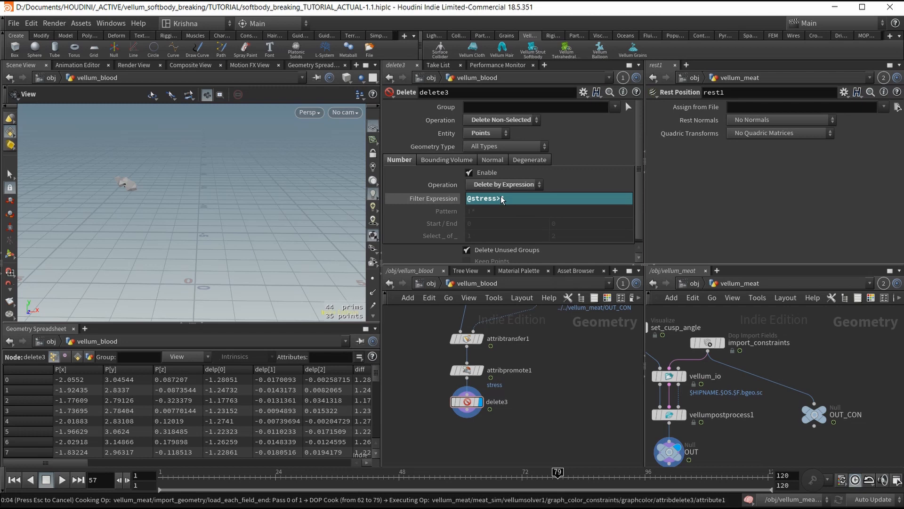
type("1")
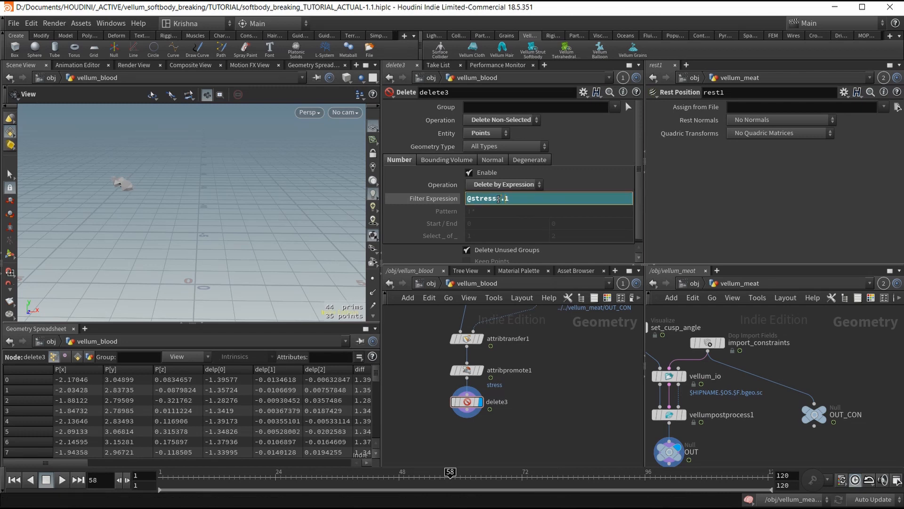
key("Return")
mouse_move(332, 475)
left_mouse_down()
mouse_move(524, 474)
mouse_move(241, 472)
mouse_move(445, 476)
left_mouse_up()
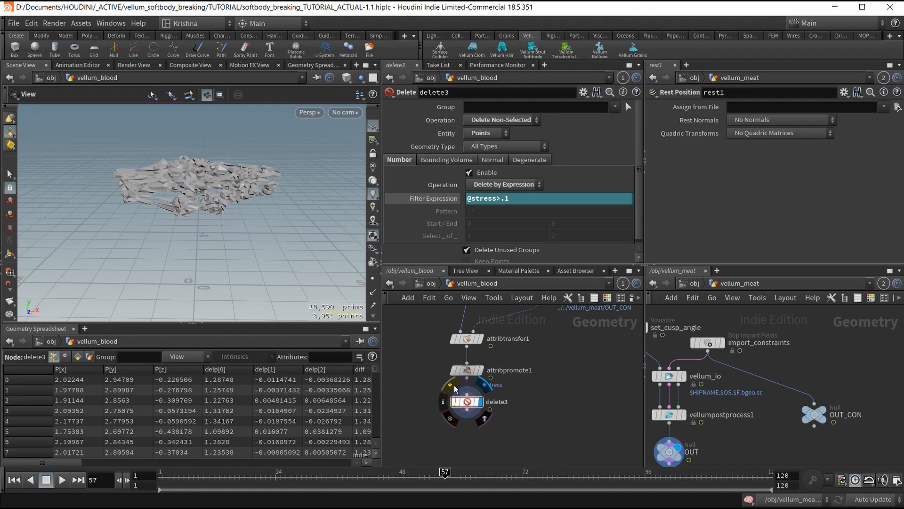
left_click(455, 388)
left_click(455, 389)
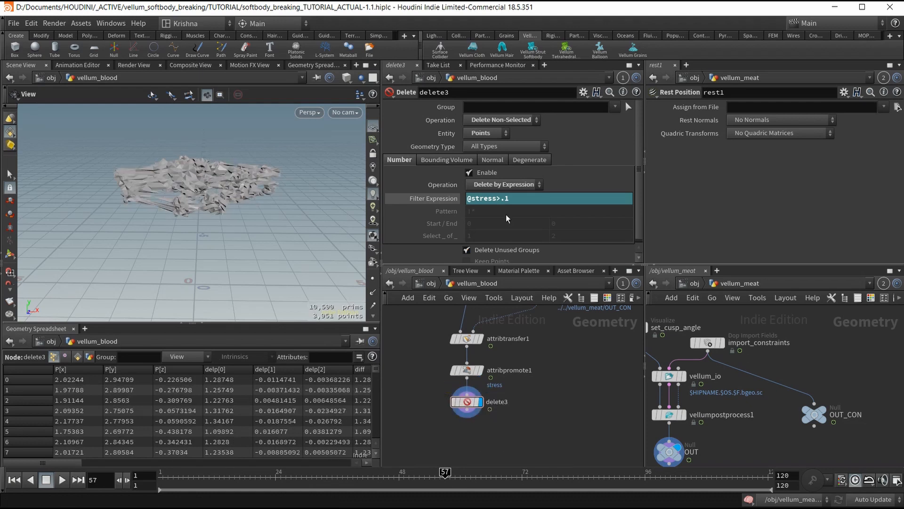
double_click(517, 200)
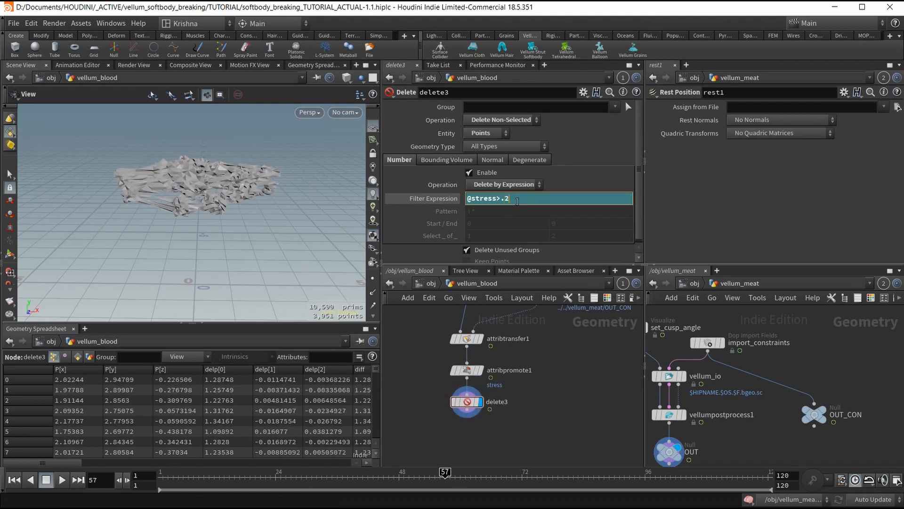
type("2")
key("Return")
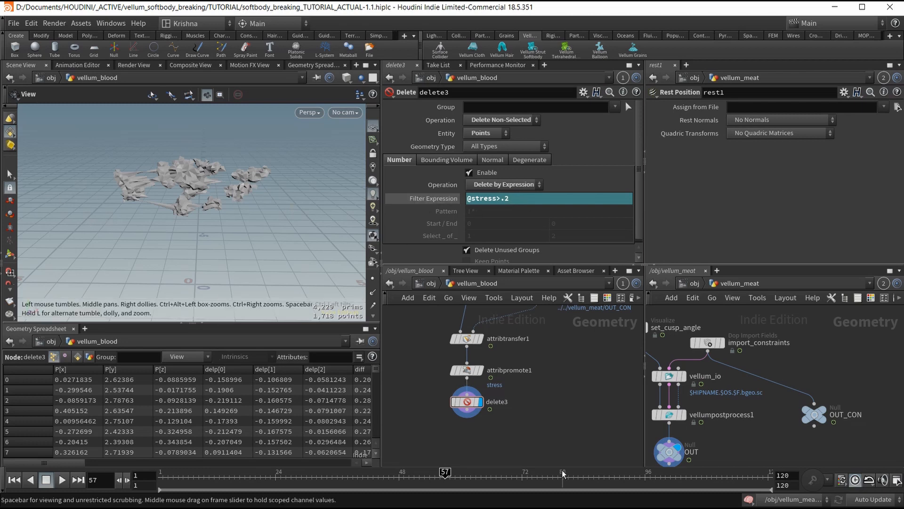
Step: Scrub between frames 57 and 63 to examine the filtered pieces, stop at frame 62 and save the scene
middle_click_drag(538, 429, 528, 407)
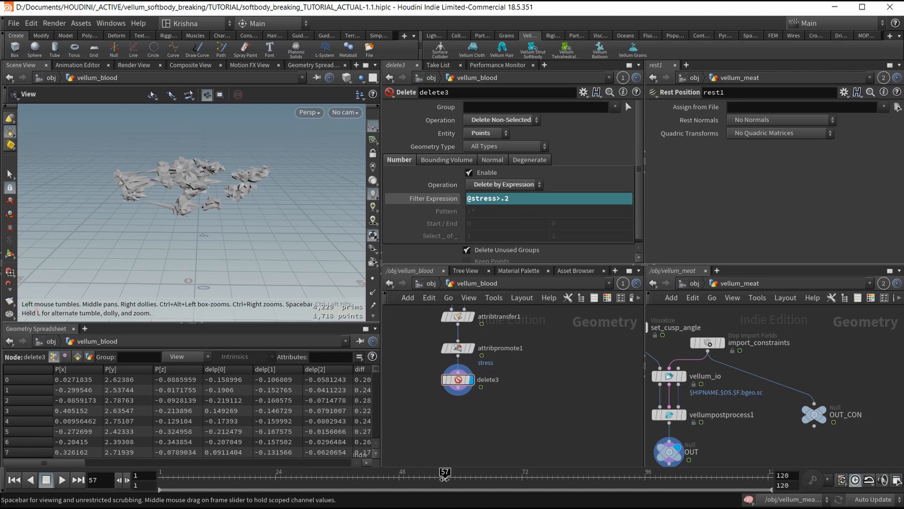
mouse_move(444, 476)
left_mouse_down()
mouse_move(481, 476)
mouse_move(461, 475)
left_mouse_up()
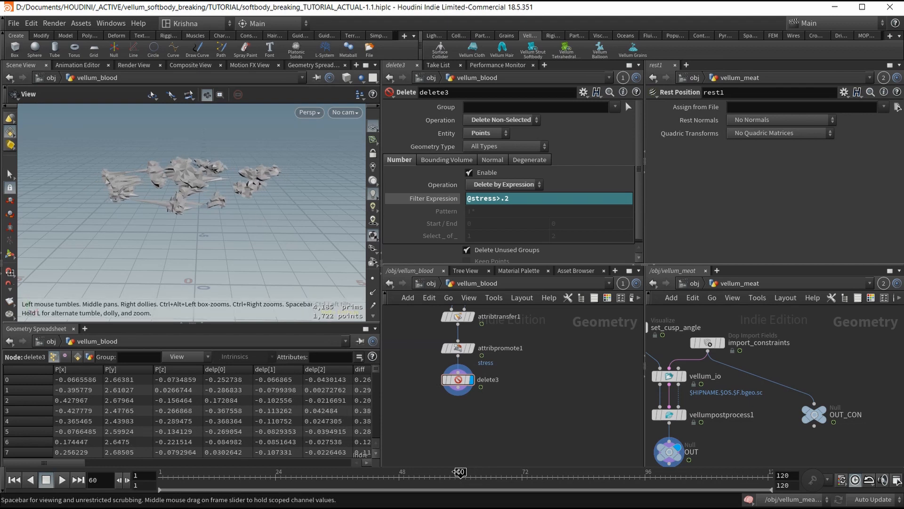
left_click(466, 473)
mouse_move(466, 473)
left_mouse_down()
mouse_move(444, 477)
mouse_move(472, 477)
left_mouse_up()
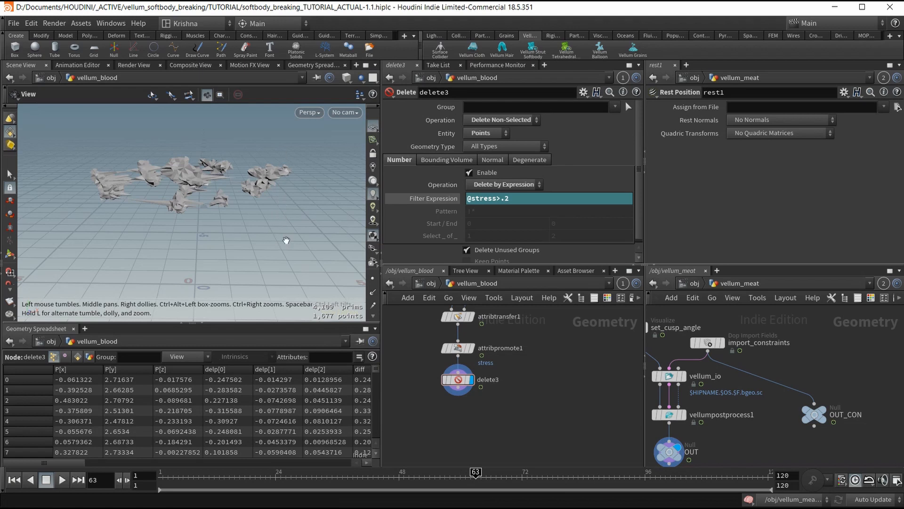
left_click_drag(479, 476, 471, 475)
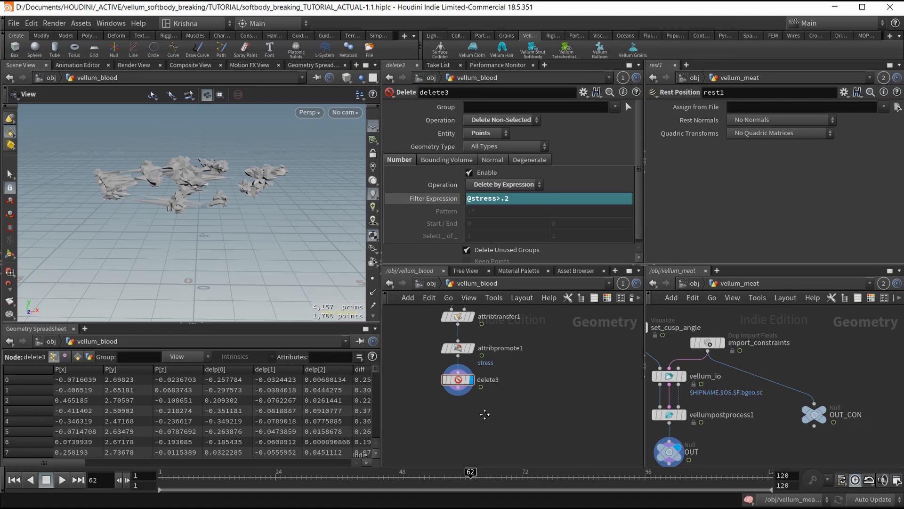
middle_click_drag(485, 414, 482, 414)
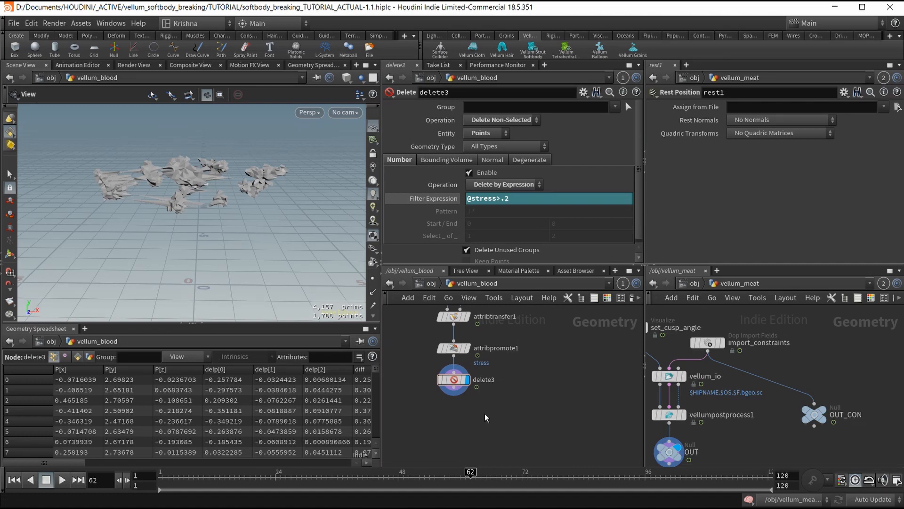
key("ctrl+s")
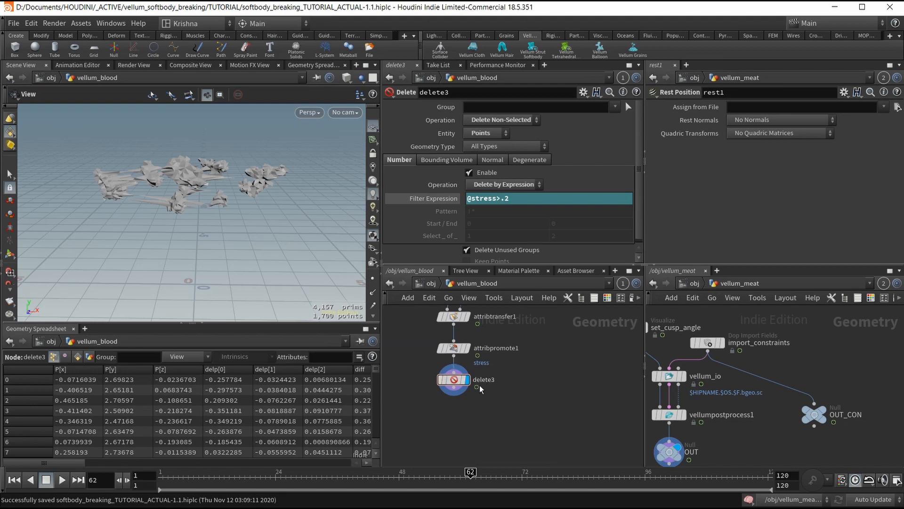
Step: Insert an Attribute Create node between the Attribute Promote and the third Delete node
key("Tab")
type("attrib cr")
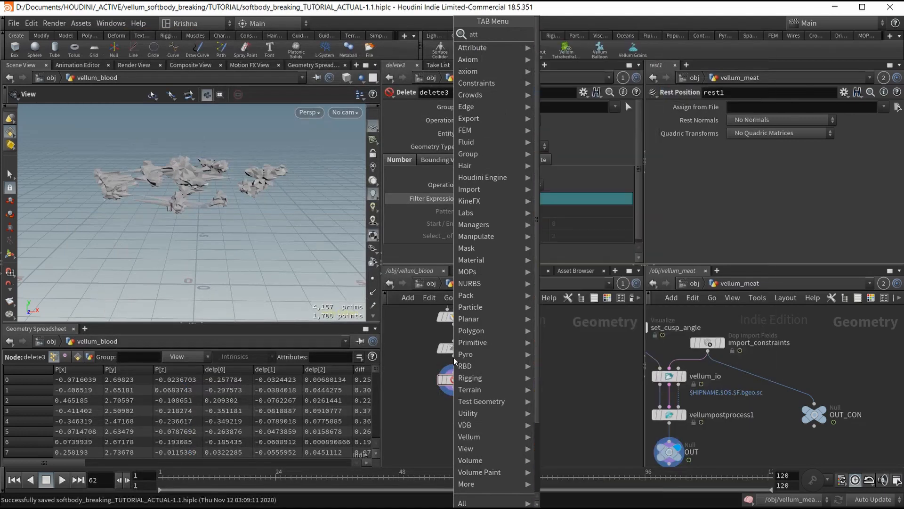
key("Return")
left_click(455, 359)
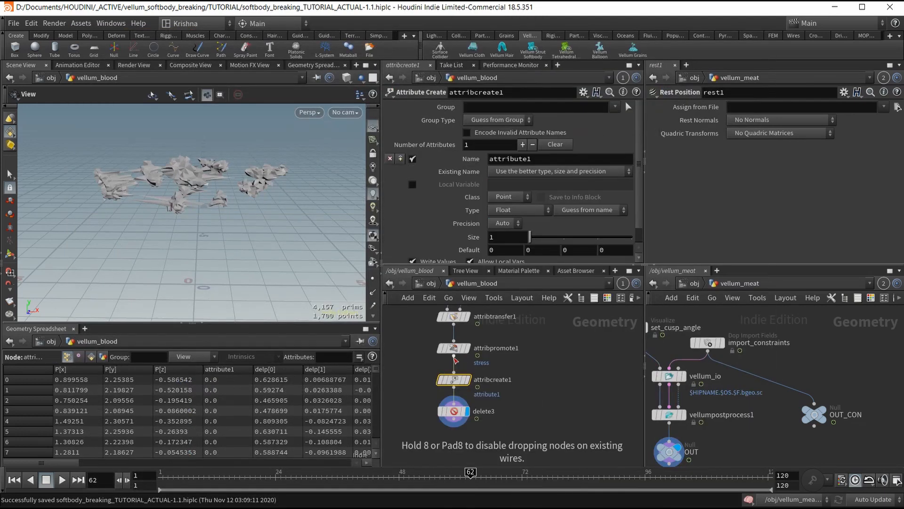
left_click(453, 410)
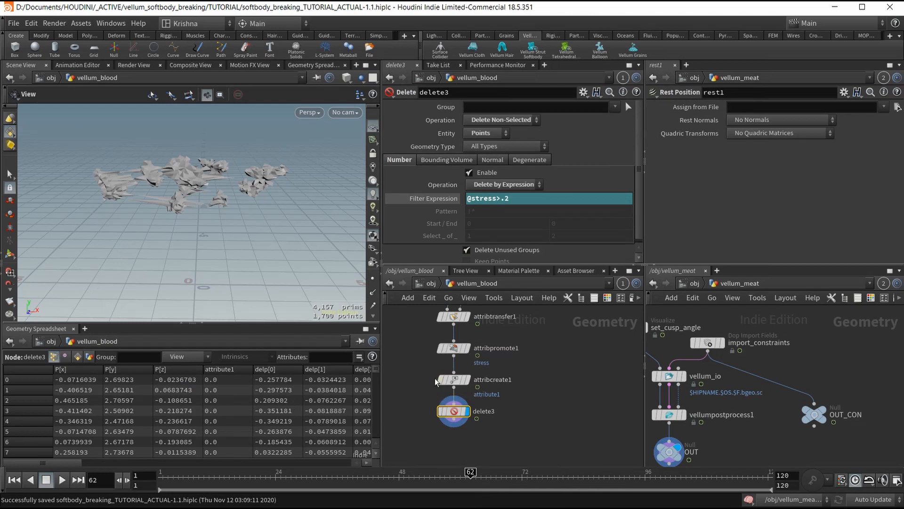
Step: Name the attribute made by the Attribute Create node age
left_click(469, 379)
double_click(507, 157)
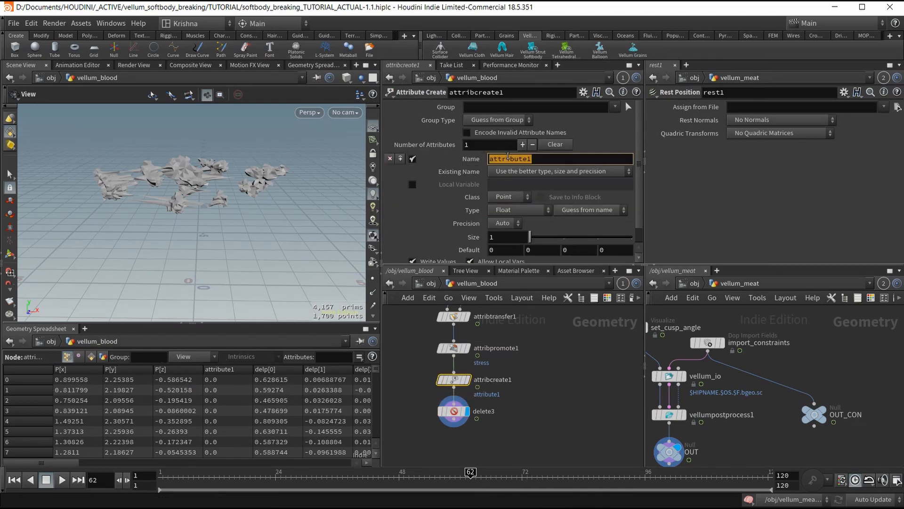
type("age")
key("Return")
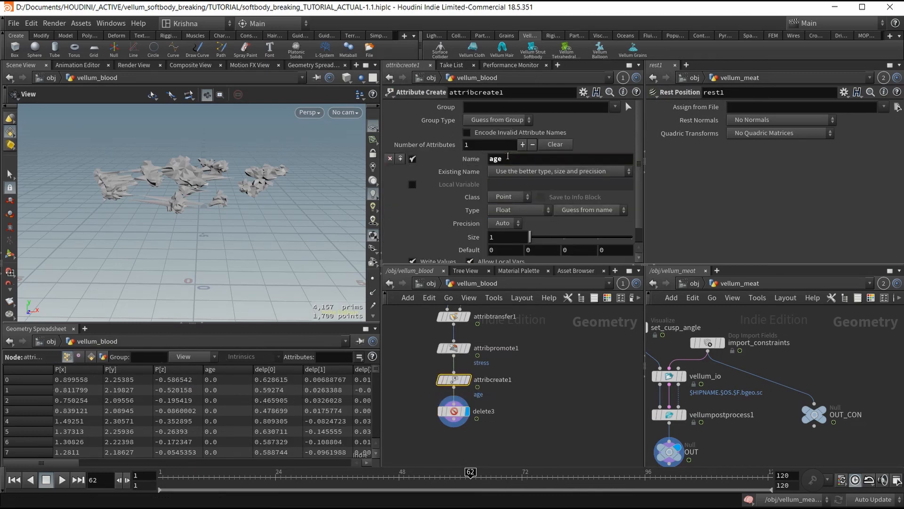
Step: Set the age attribute's type to Integer and its value to 1 in the Attribute Create node
scroll(396, 254, "down", 1)
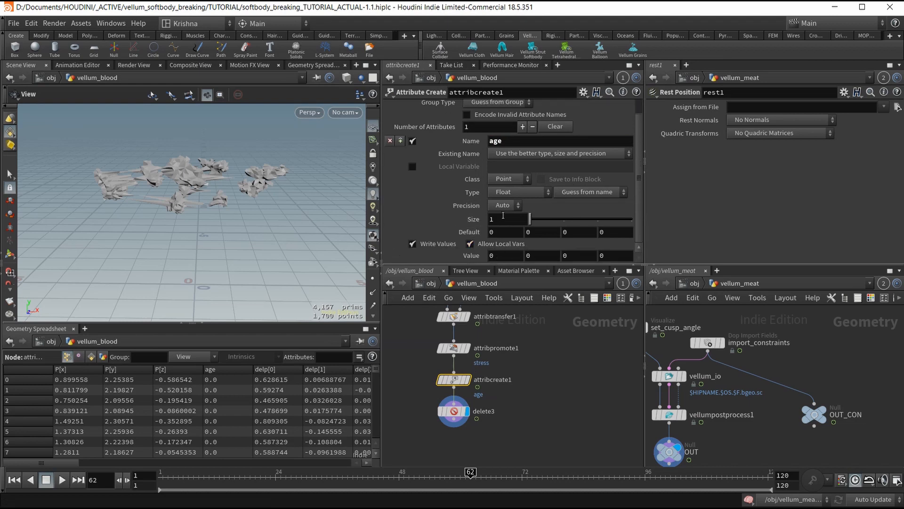
left_click(506, 180)
left_click(506, 181)
left_click(509, 193)
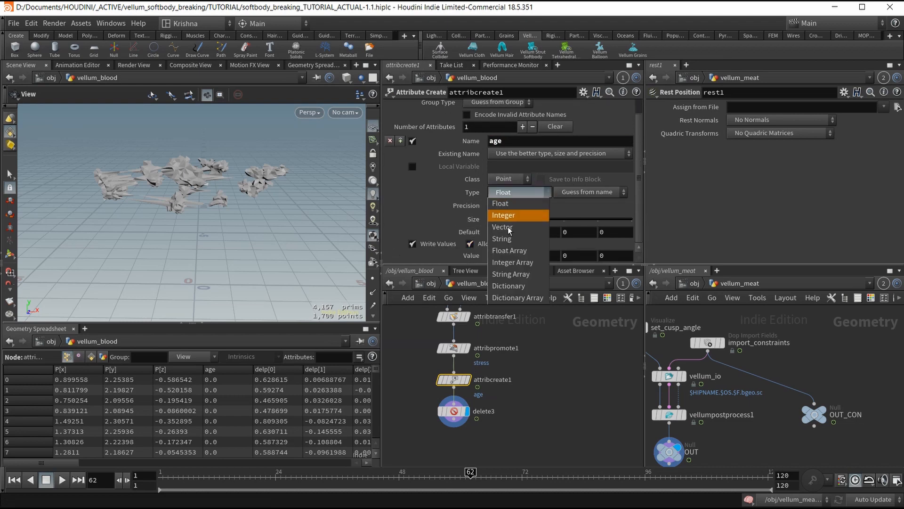
left_click(512, 219)
left_click(501, 255)
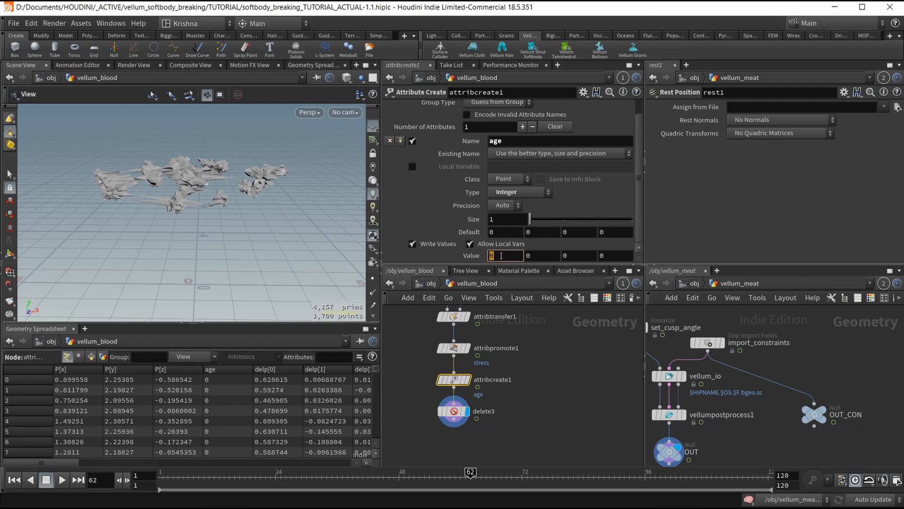
left_click(544, 366)
Step: Add a Solver node fed by the third Delete node's output, display it, and save the scene
middle_click_drag(521, 422, 516, 376)
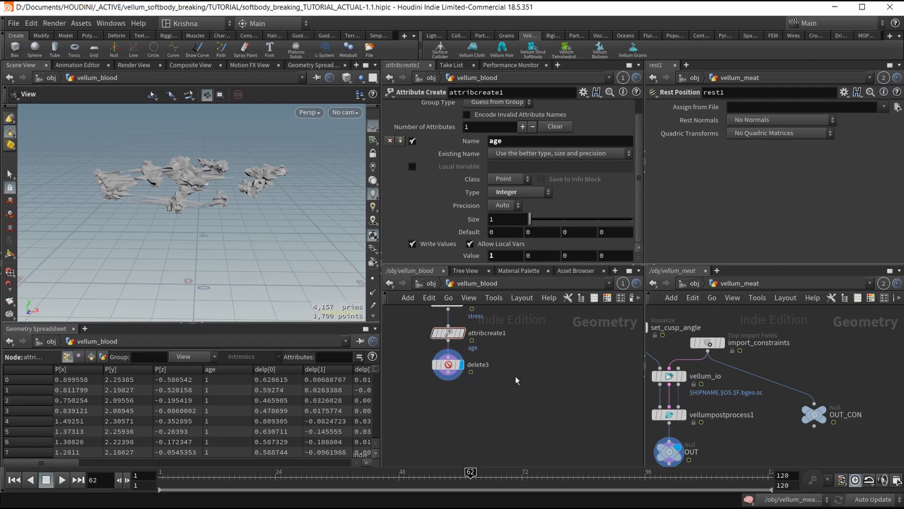
right_click(450, 376)
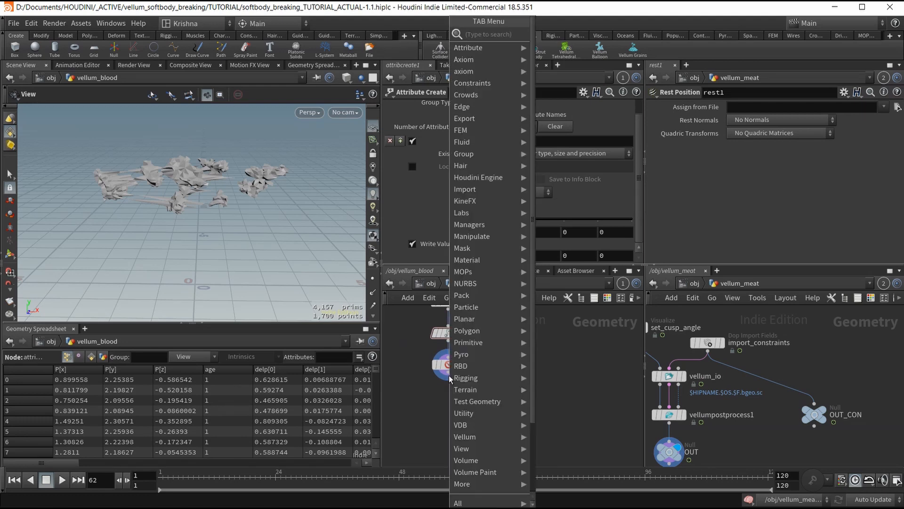
type("sop so")
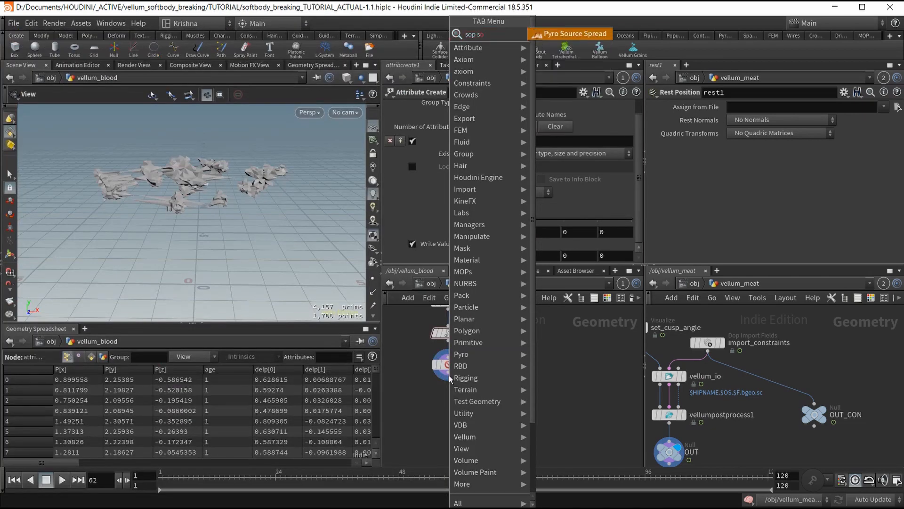
key("BackSpace")
key("BackSpace")
key("BackSpace")
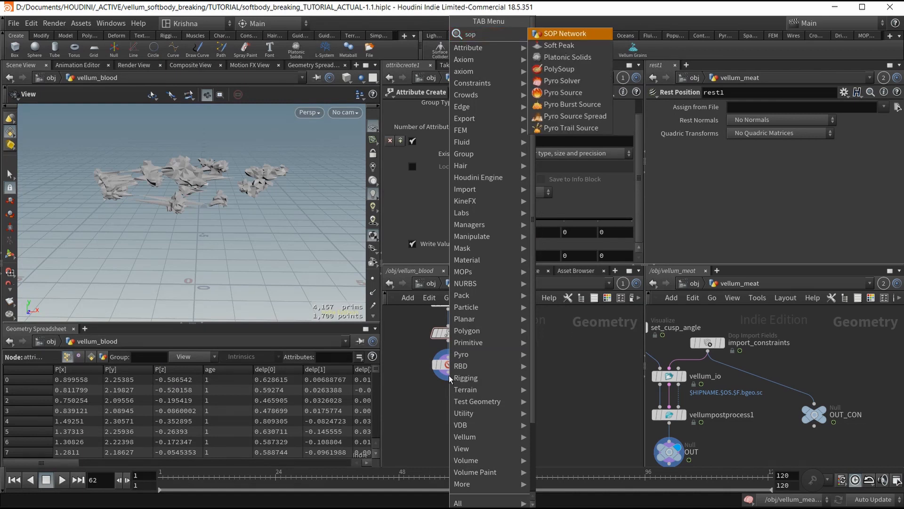
key("BackSpace")
key("BackSpace")
key("BackSpace")
type("olv")
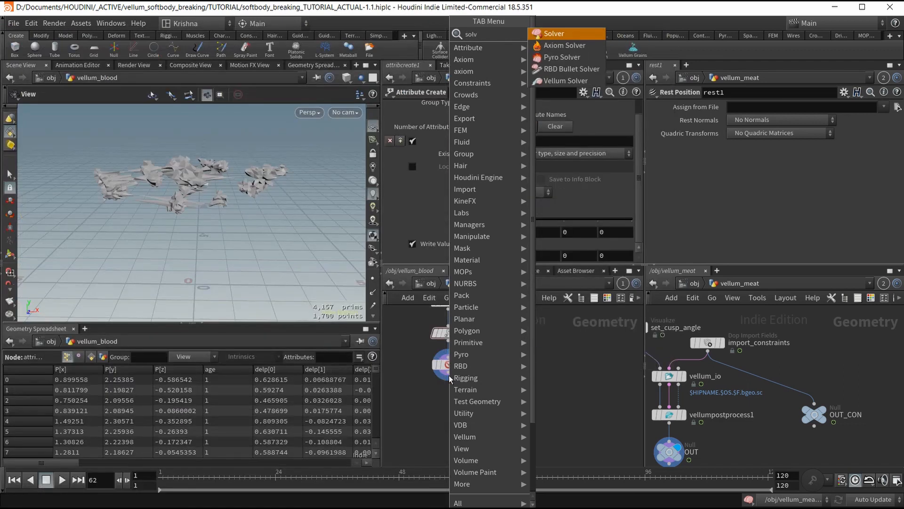
key("Return")
key("Return")
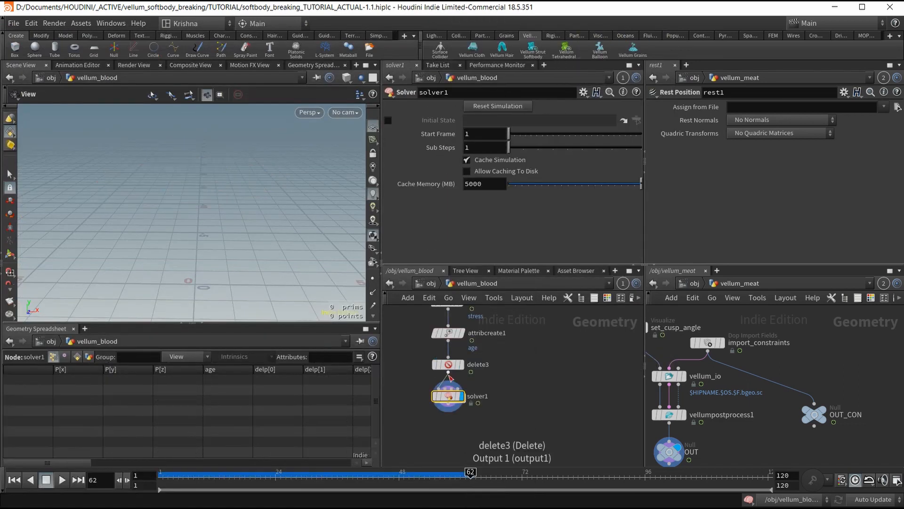
key("ctrl+s")
Step: Inside the solver, add a displayed Point Wrangle with Prev_Frame wired to its first input and Input_1 to its second
double_click(448, 397)
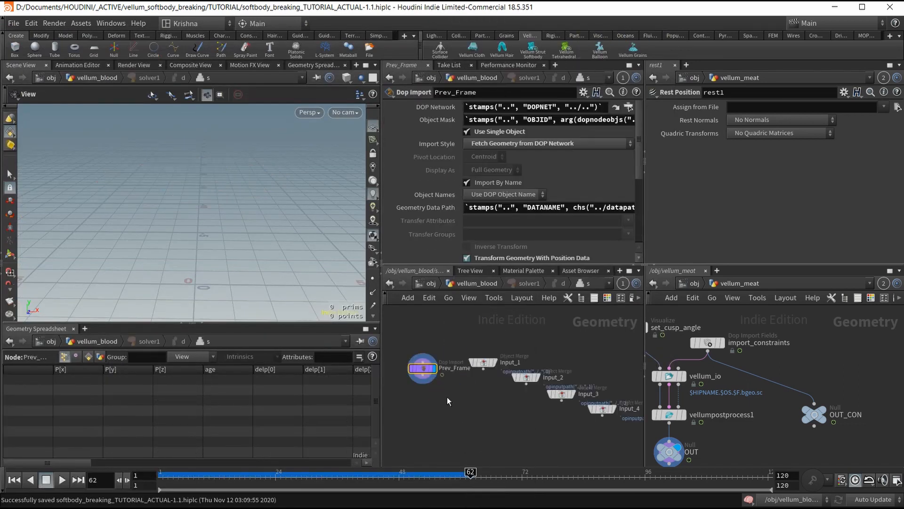
key("Tab")
type("po")
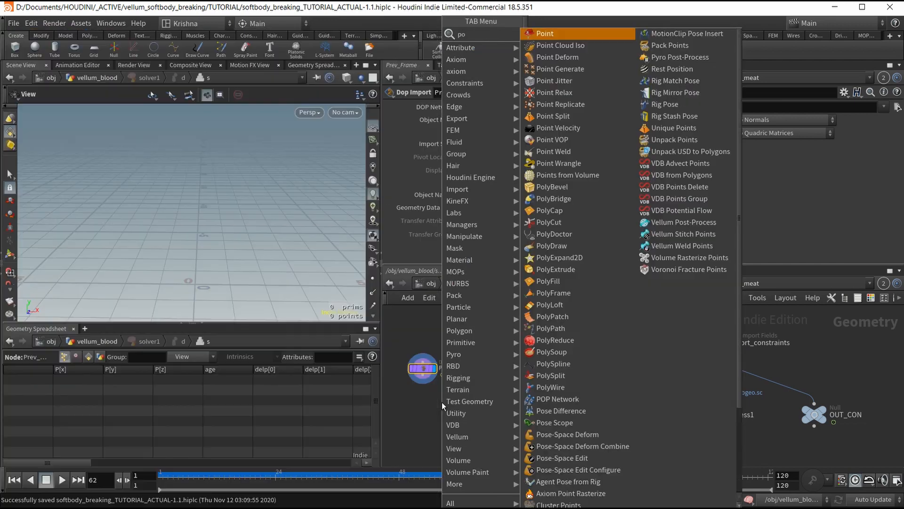
type("int wra")
key("Return")
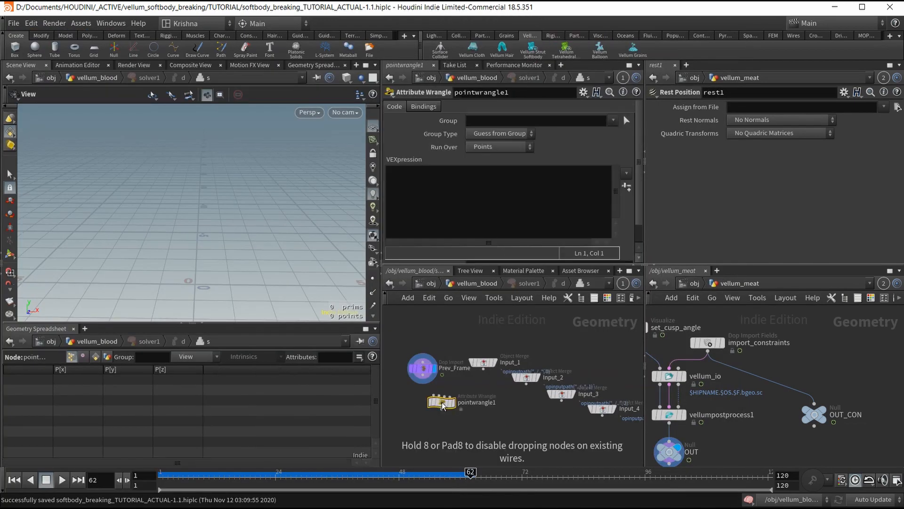
left_click(443, 404)
left_click_drag(441, 396, 426, 378)
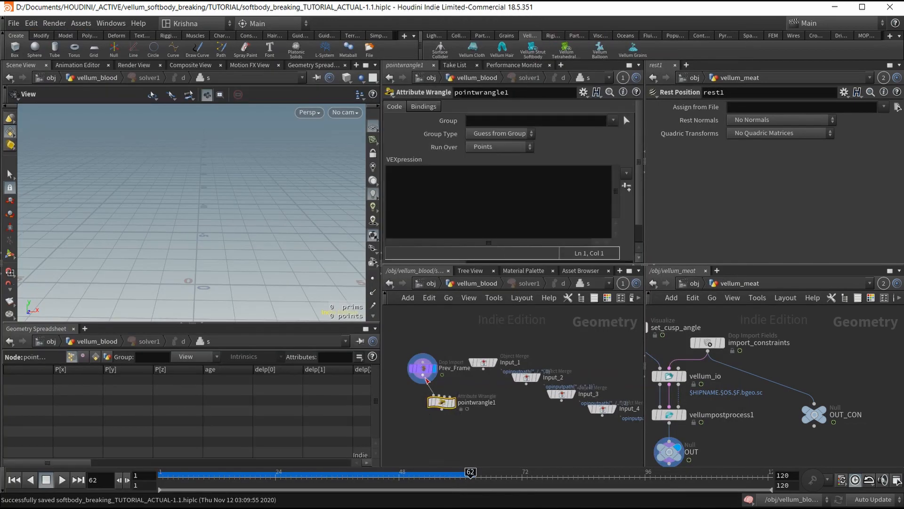
left_click(438, 396)
left_click(483, 368)
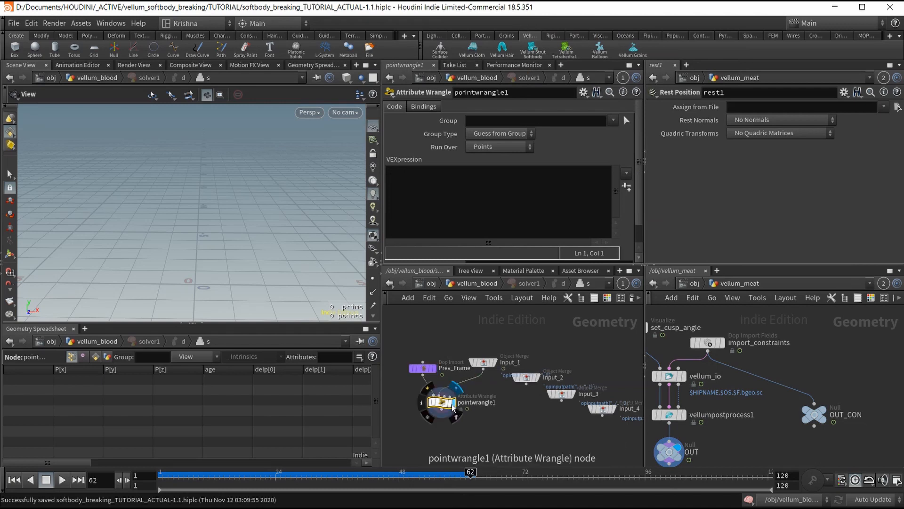
left_click(449, 193)
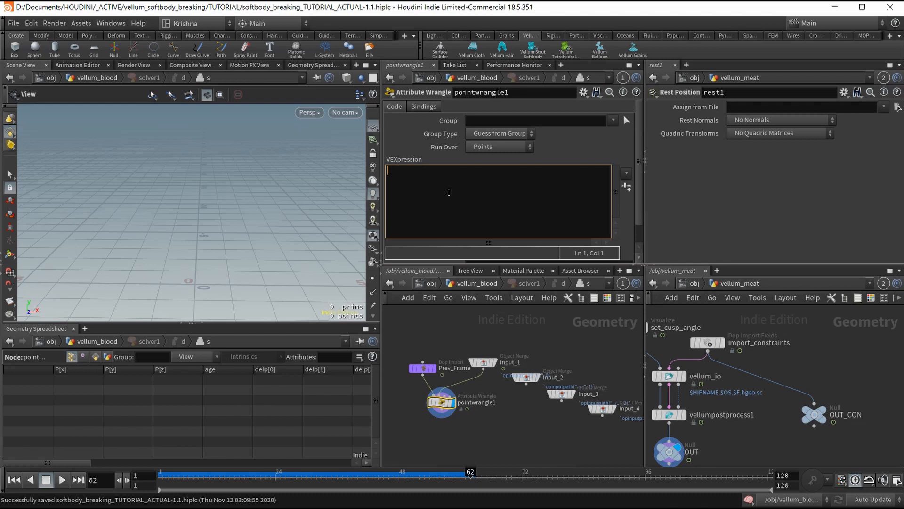
type("i@")
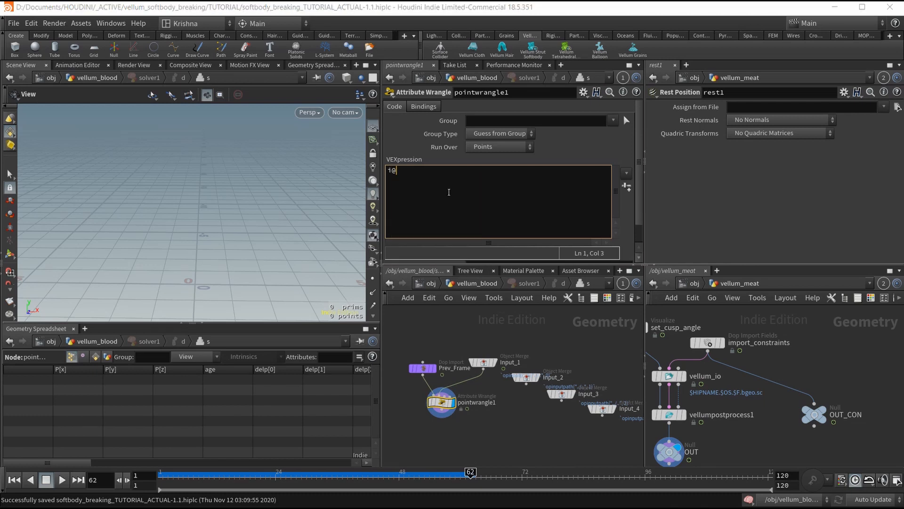
type("ageinc+=point")
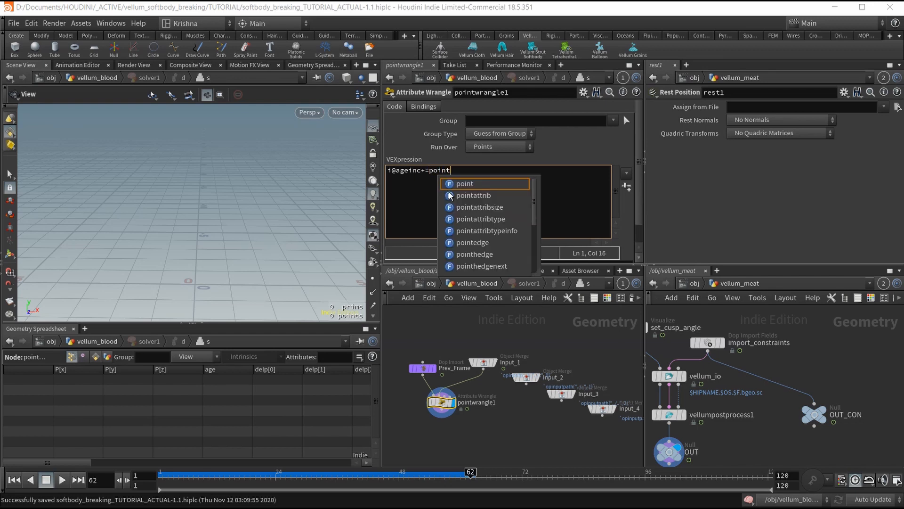
type("(1")
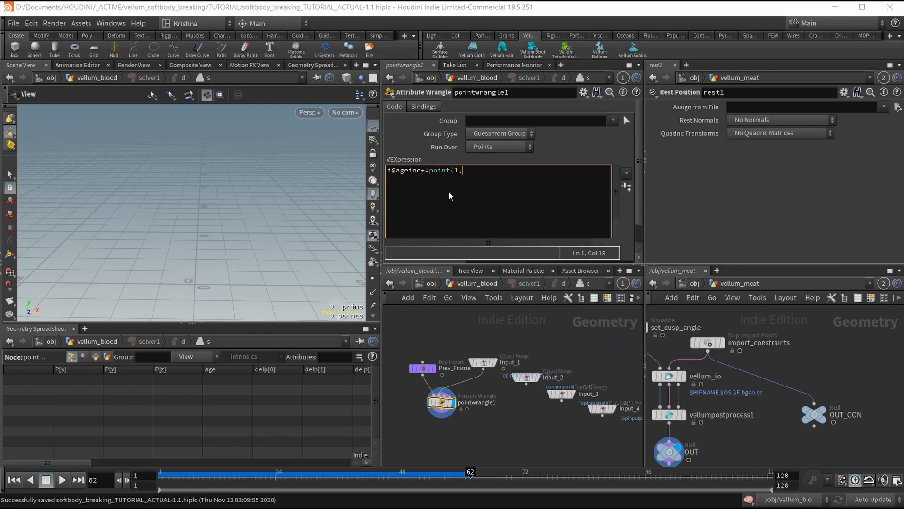
type(",\"age\",@ptnum")
key("BackSpace")
type(");")
left_click(502, 422)
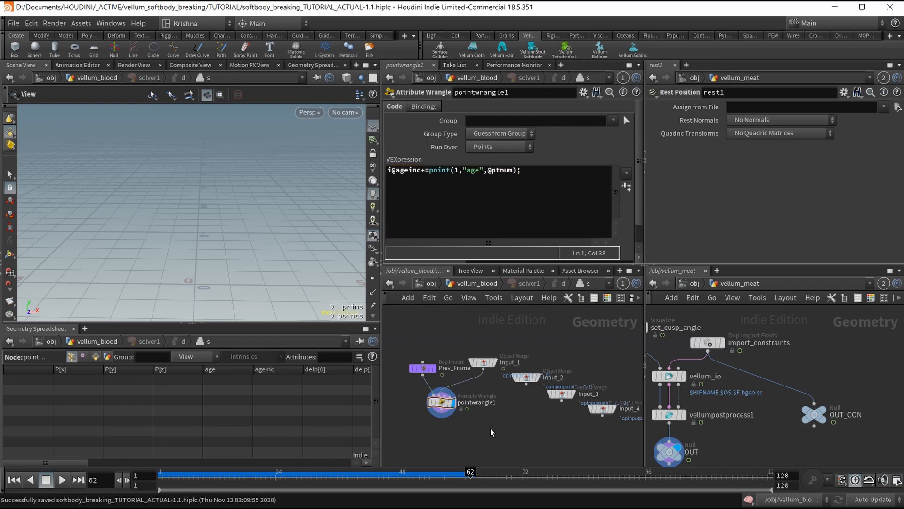
Step: Add a displayed Attribute Transfer node that transfers the ageinc point attribute from the point wrangle to Input_1
key("Tab")
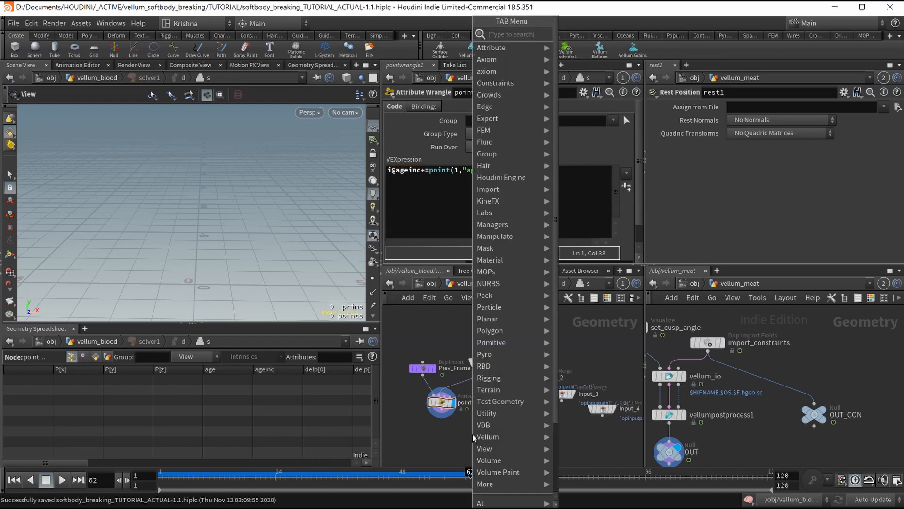
type("attr trans")
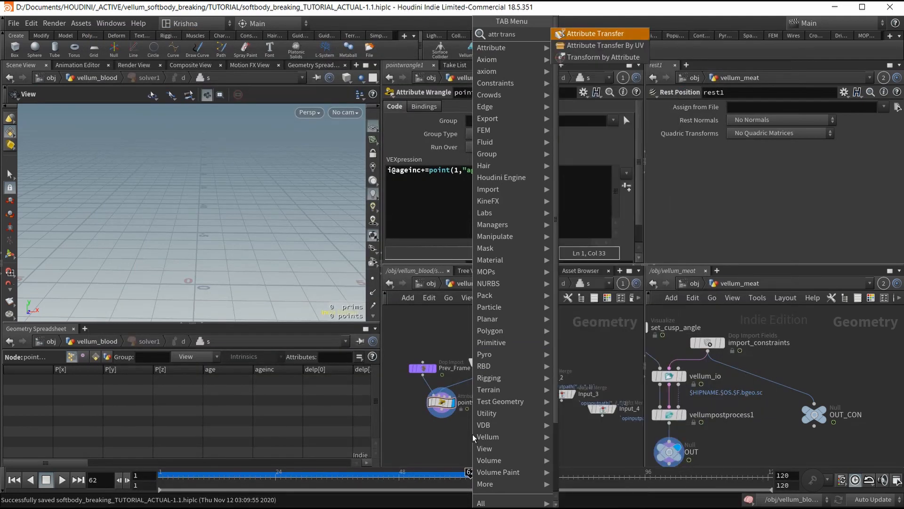
key("Return")
left_click(473, 435)
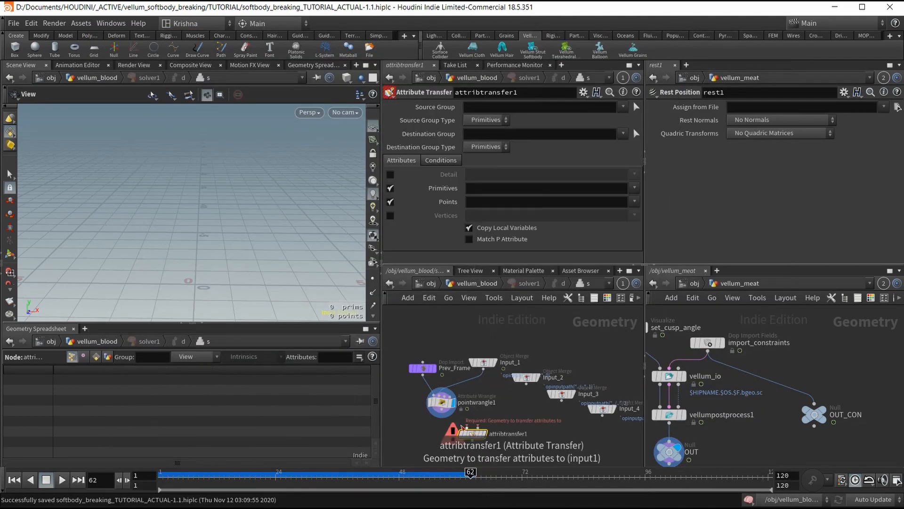
left_click(466, 426)
left_click(485, 371)
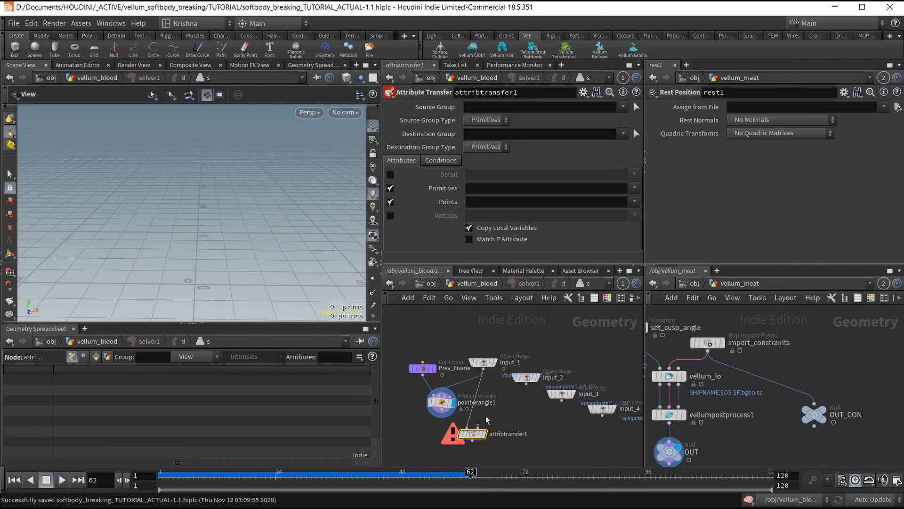
left_click(478, 426)
left_click(443, 416)
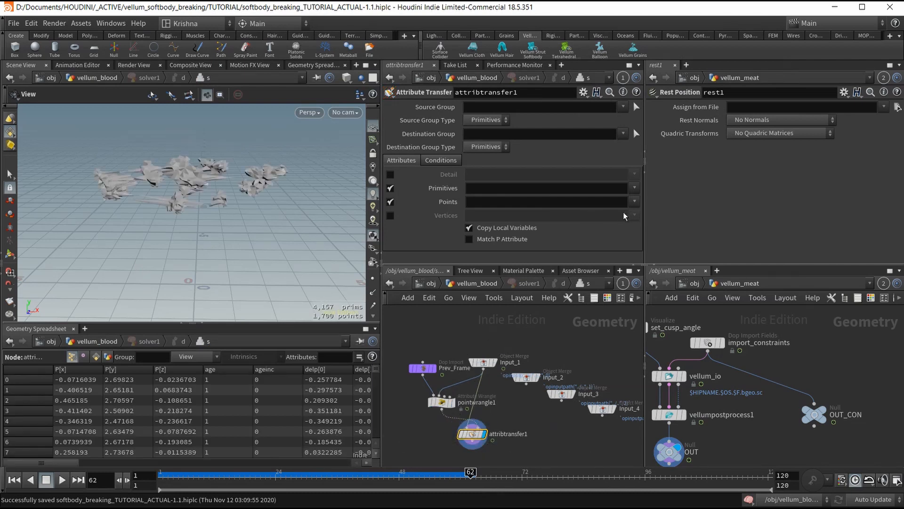
left_click(635, 202)
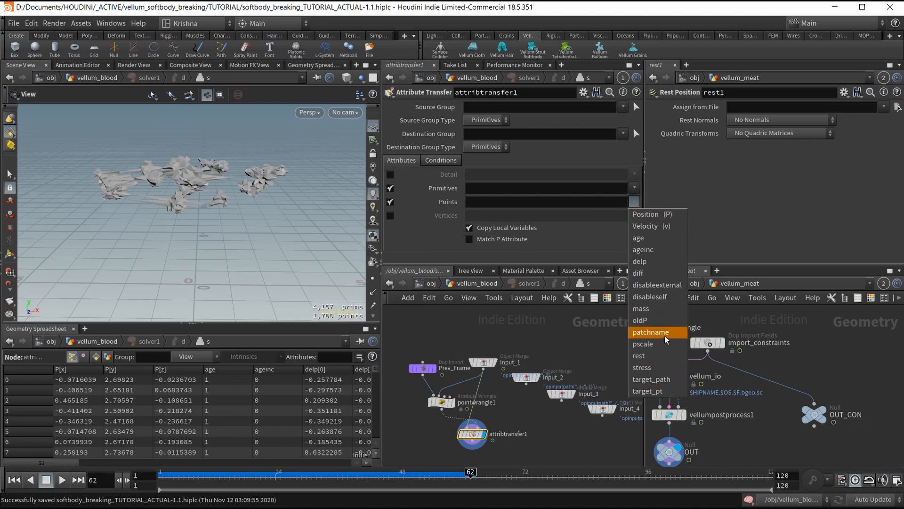
left_click(643, 250)
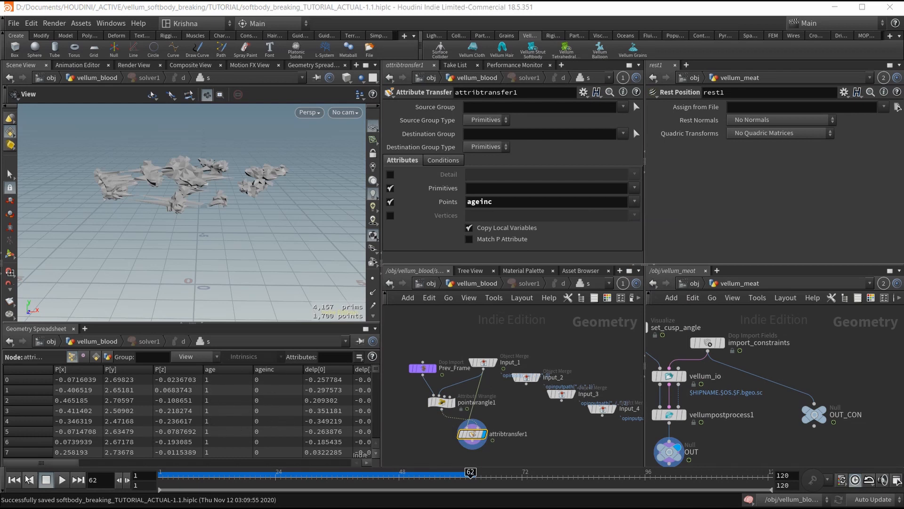
Step: Rewind to frame 1, return to the vellum_blood network, and add a displayed Null node after the solver
left_click(14, 480)
left_click(469, 285)
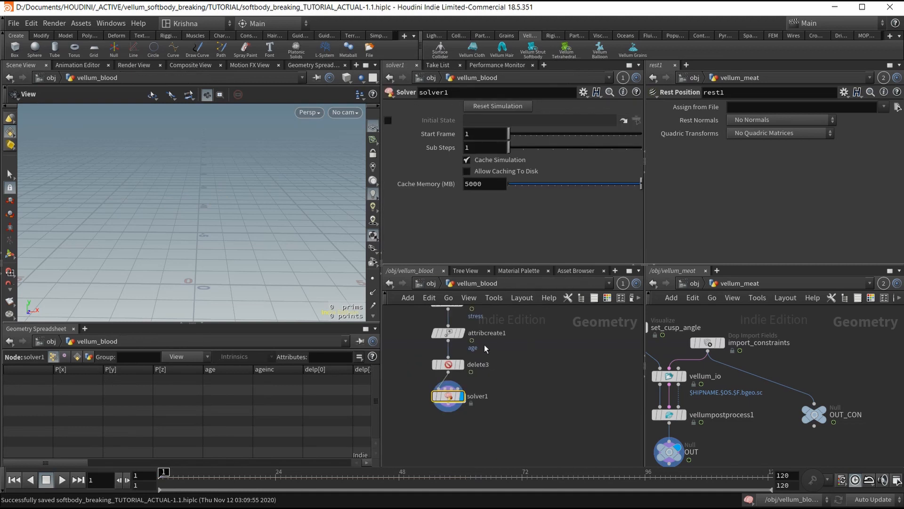
key("Tab")
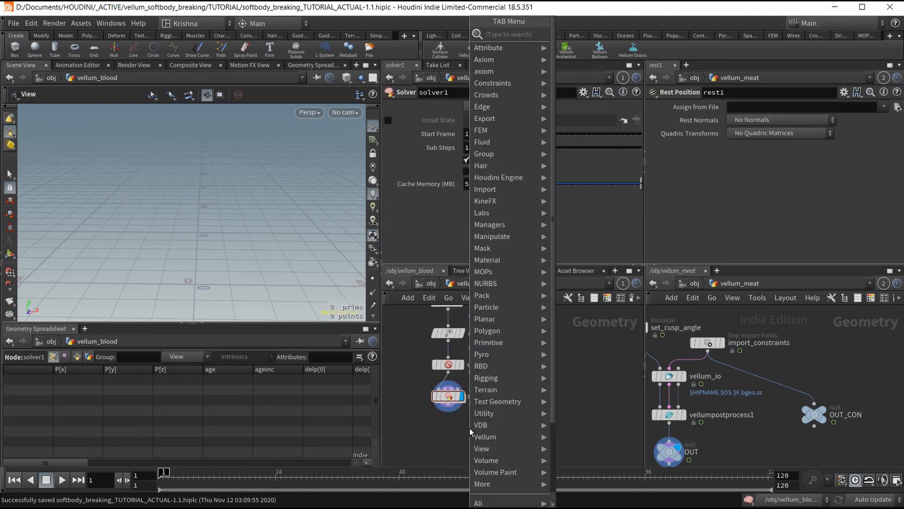
type("null")
key("Return")
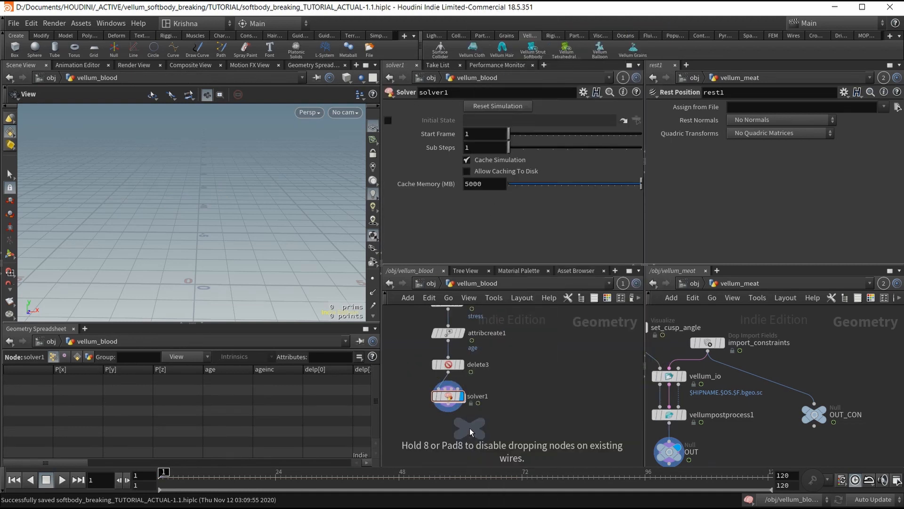
left_click(474, 432)
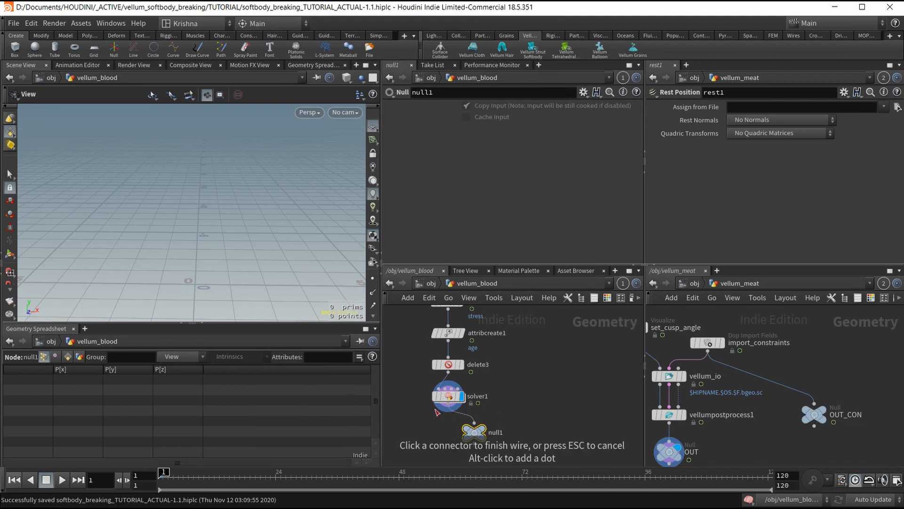
left_click(479, 430)
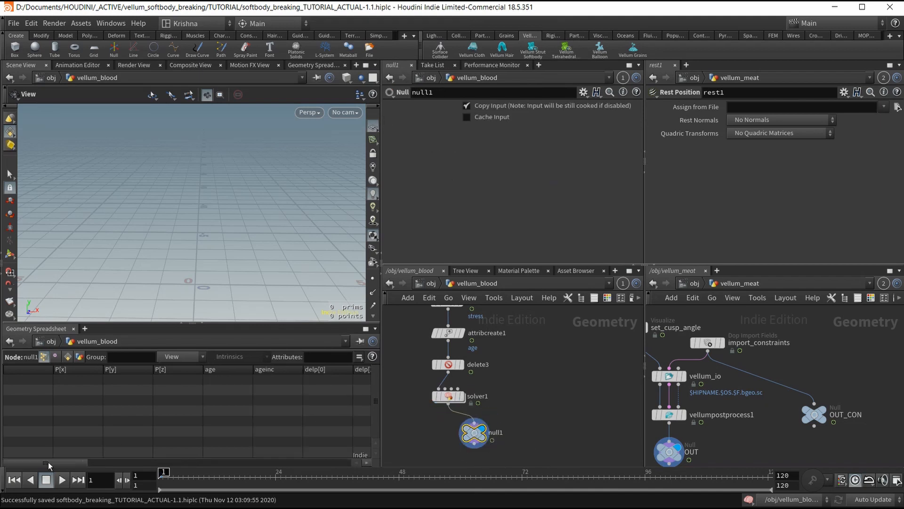
Step: Play the solver simulation to examine the ageinc values in the geometry spreadsheet, stopping at frame 45
left_click(59, 484)
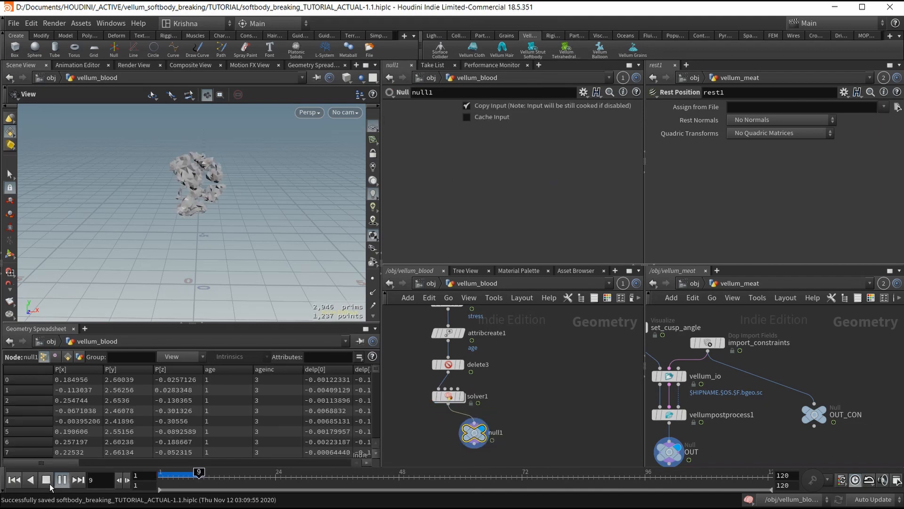
left_click(46, 479)
left_click_drag(168, 478, 199, 483)
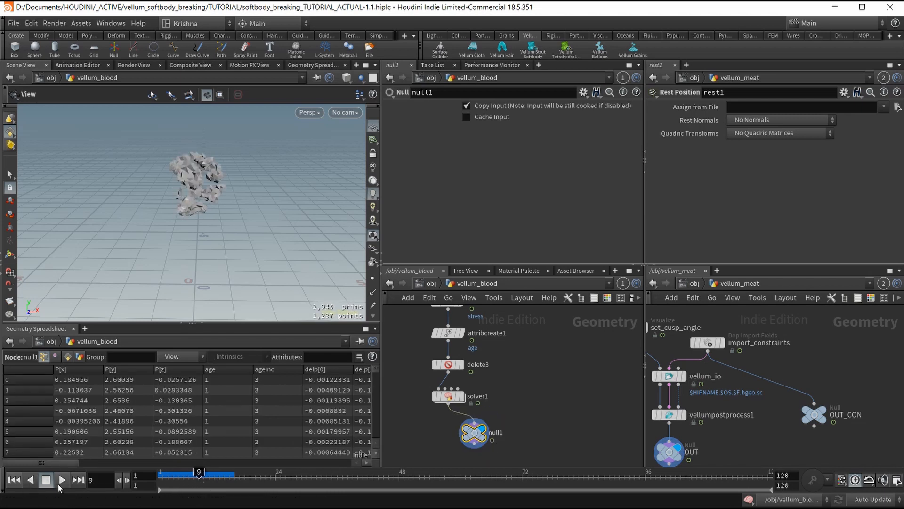
left_click(62, 480)
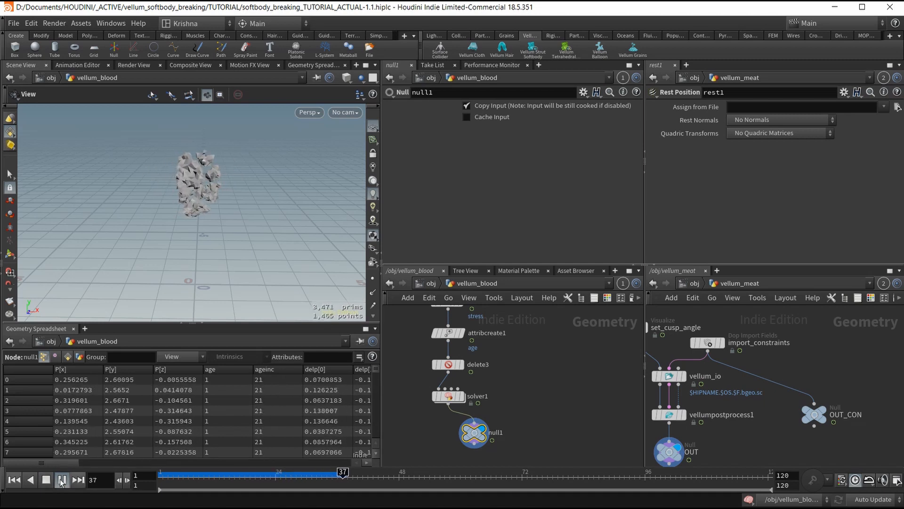
key("Up")
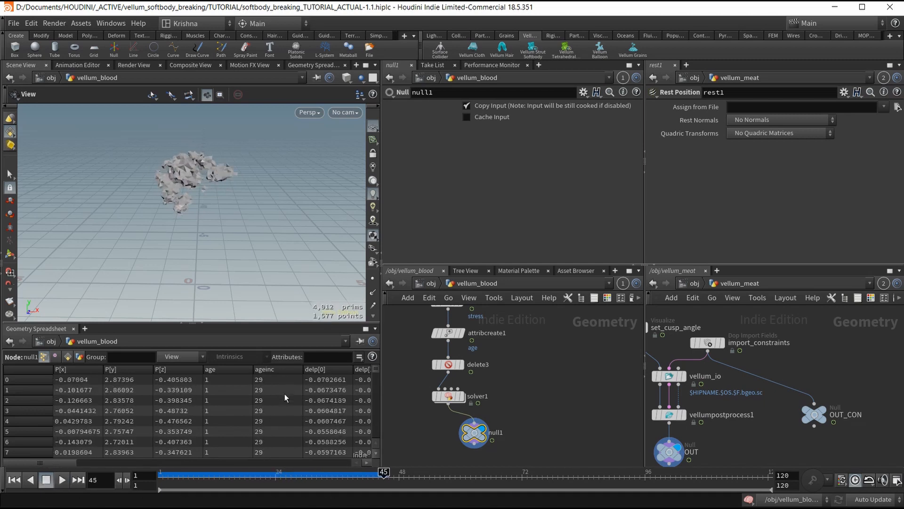
Step: Scrub back to frame 38, delete the Null node below the solver, and save the scene
left_click_drag(384, 472, 347, 472)
middle_click_drag(559, 444, 561, 417)
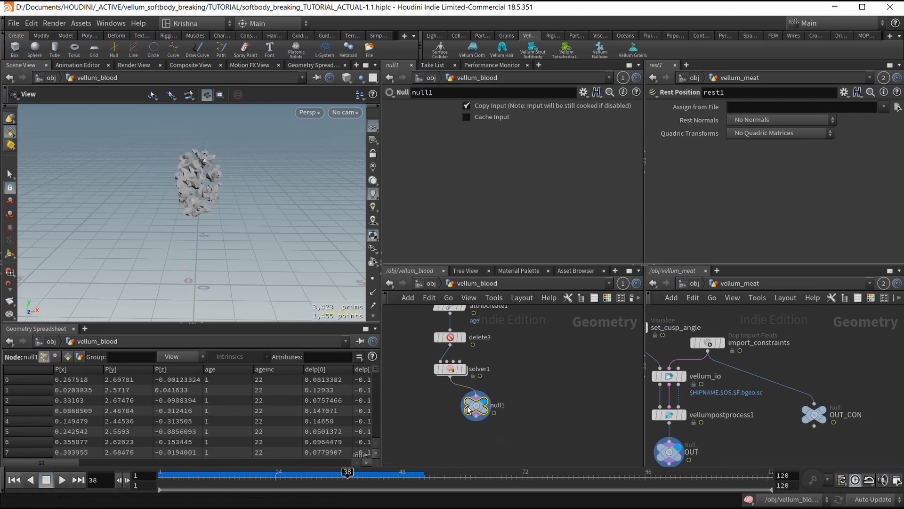
key("Delete")
key("ctrl+s")
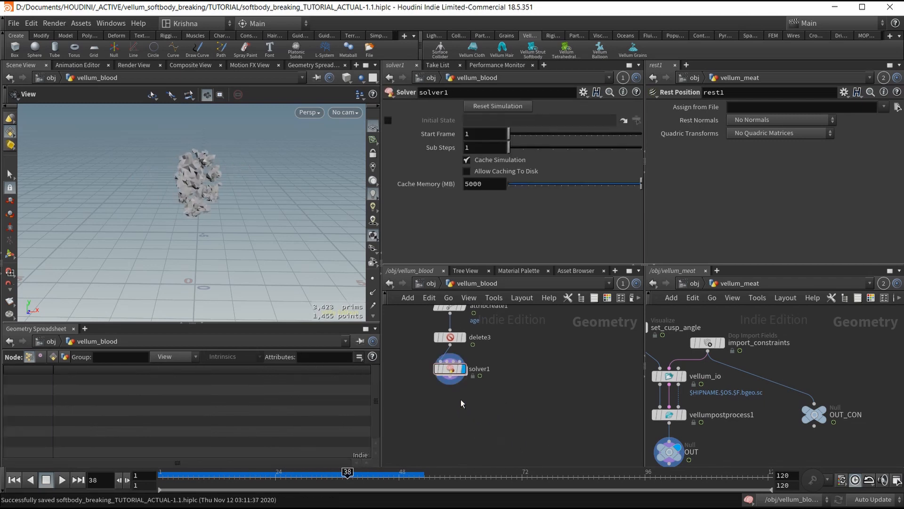
Step: Add a Delete node directly below the solver in the vellum_blood network
key("Tab")
type("del")
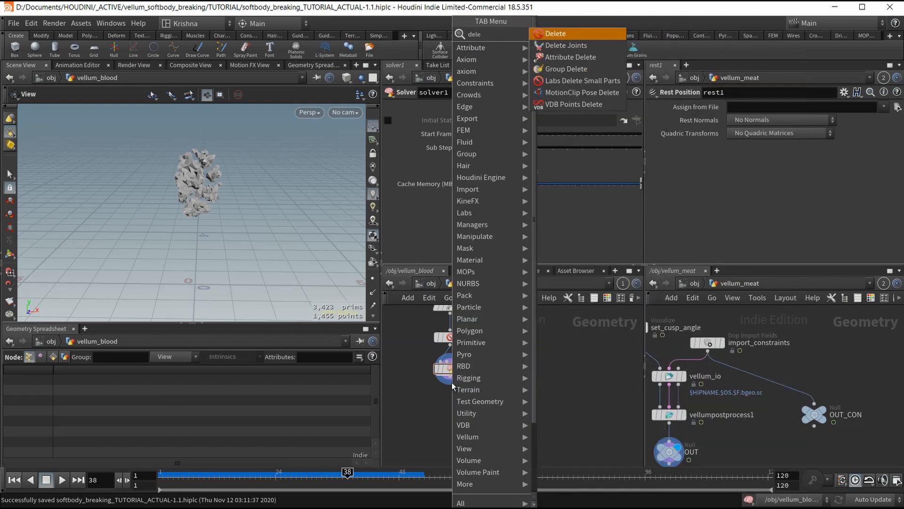
key("Return")
left_click(452, 384)
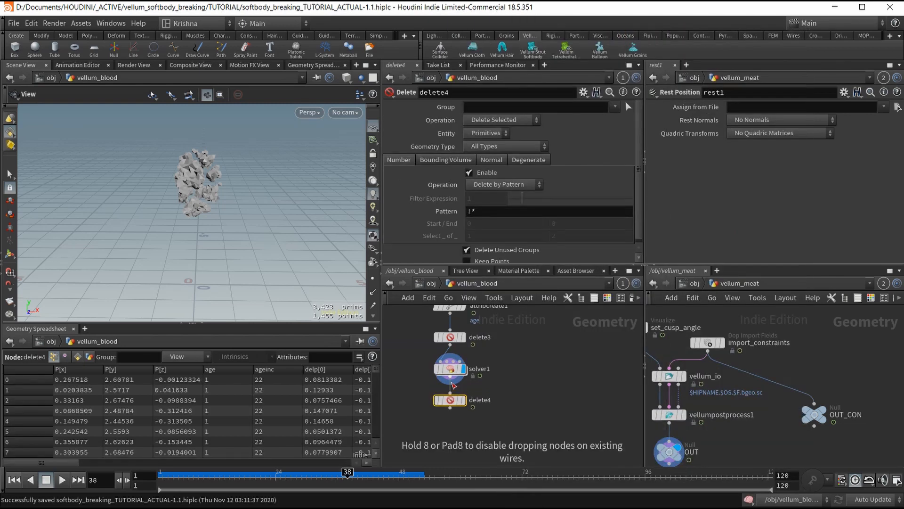
Step: Rename the solver node to ageinc, then rewind to frame 1 and save the scene
double_click(479, 368)
type("agein")
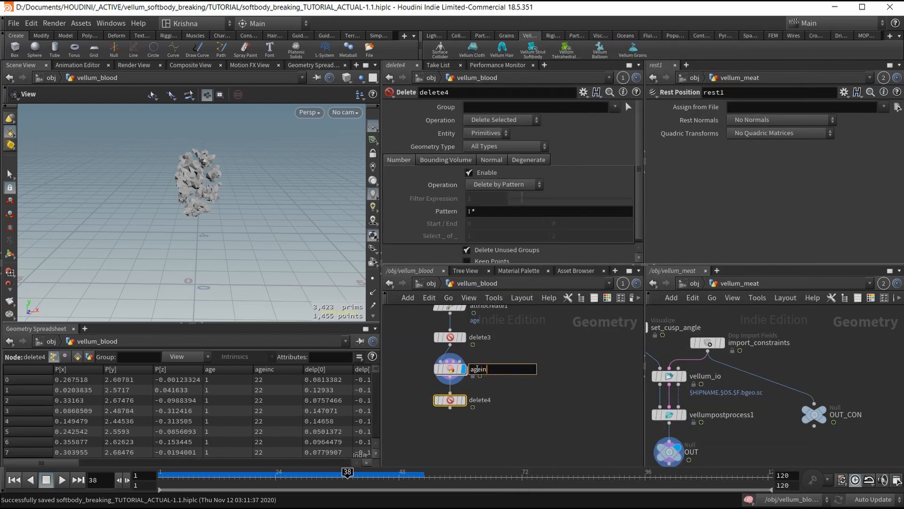
type("c")
key("Return")
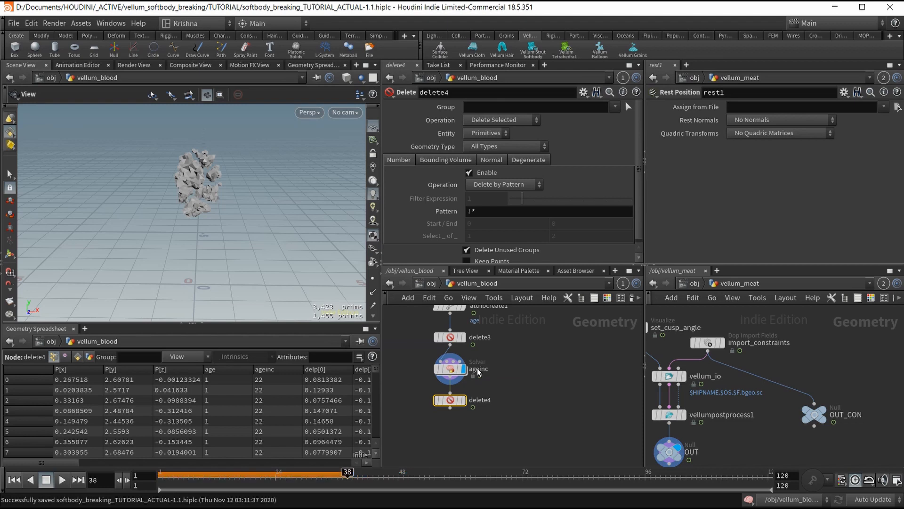
key("ctrl+Up")
key("ctrl+s")
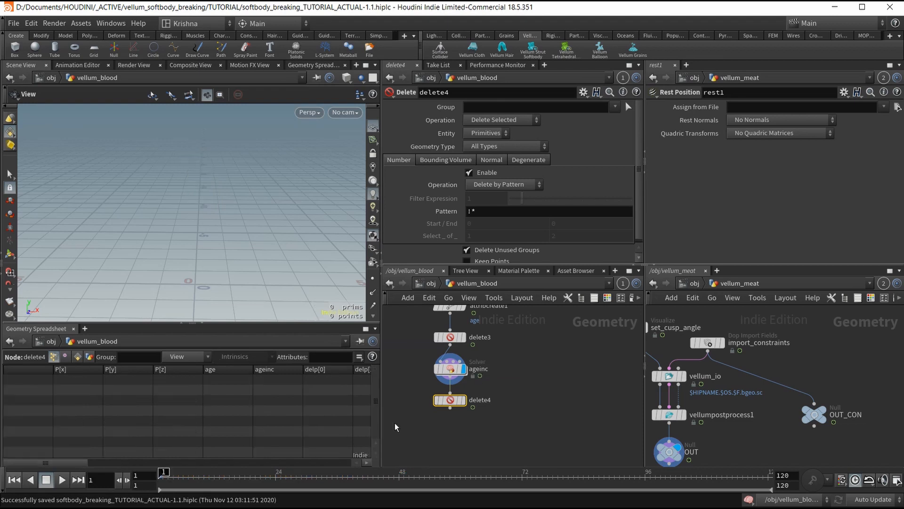
Step: Display the new Delete node, set its entity to Points, and set its number operation to Delete by Expression
left_click(464, 400)
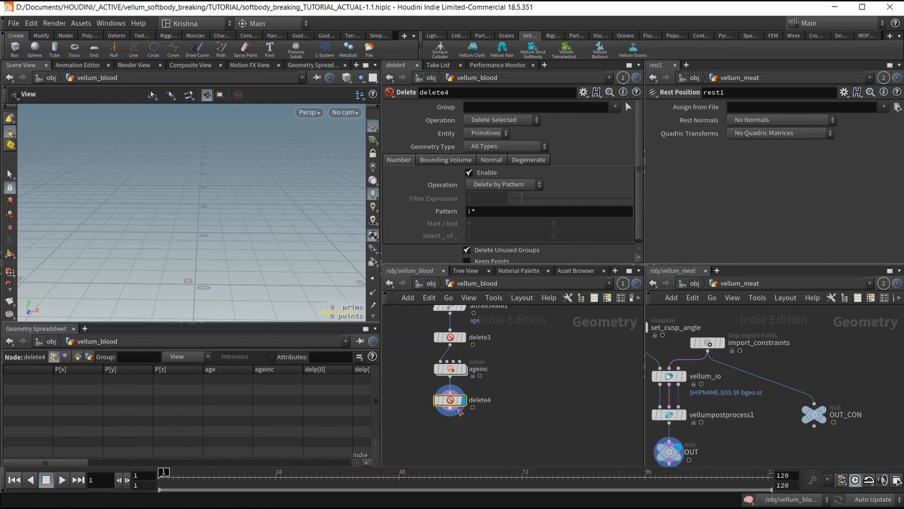
left_click_drag(410, 414, 480, 385)
left_click(503, 134)
left_click(490, 160)
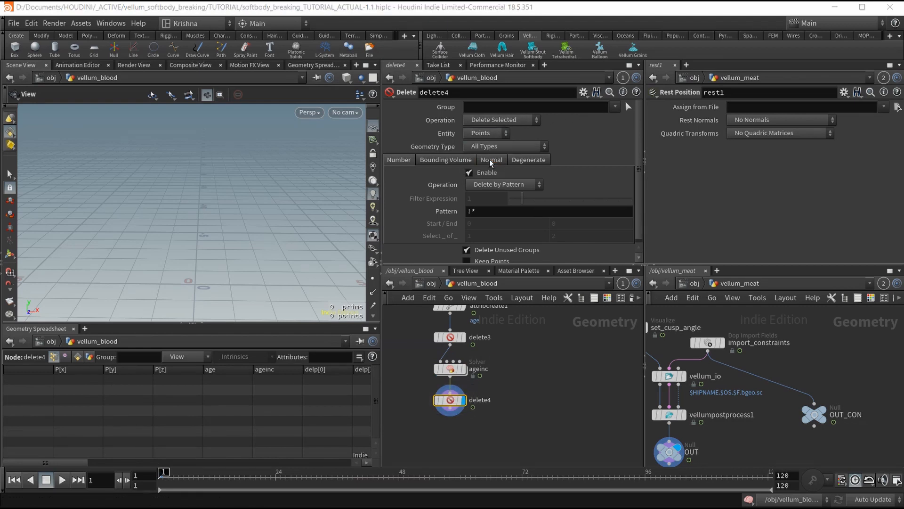
left_click(504, 184)
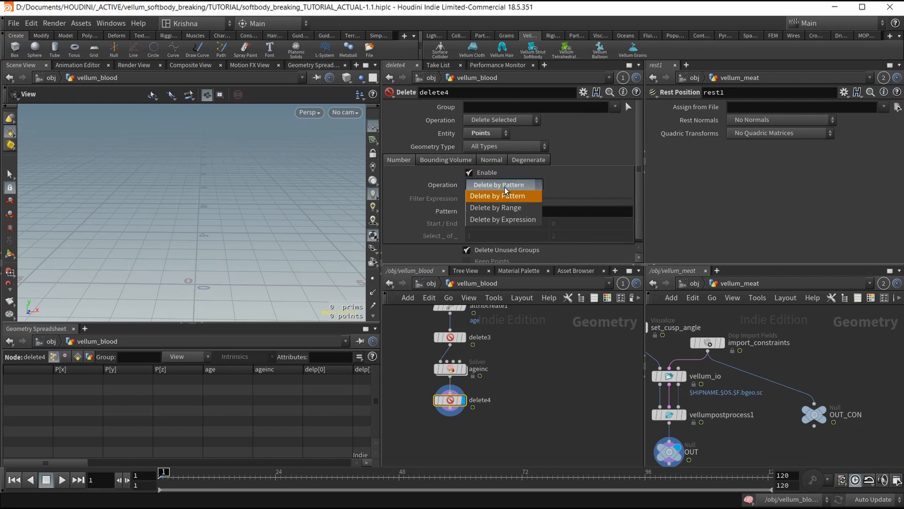
left_click(502, 220)
double_click(493, 199)
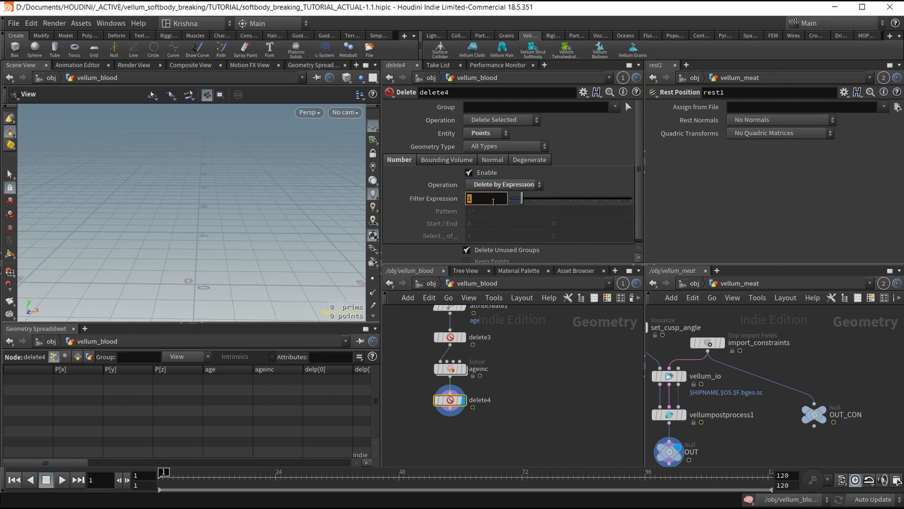
type("@ageinc>")
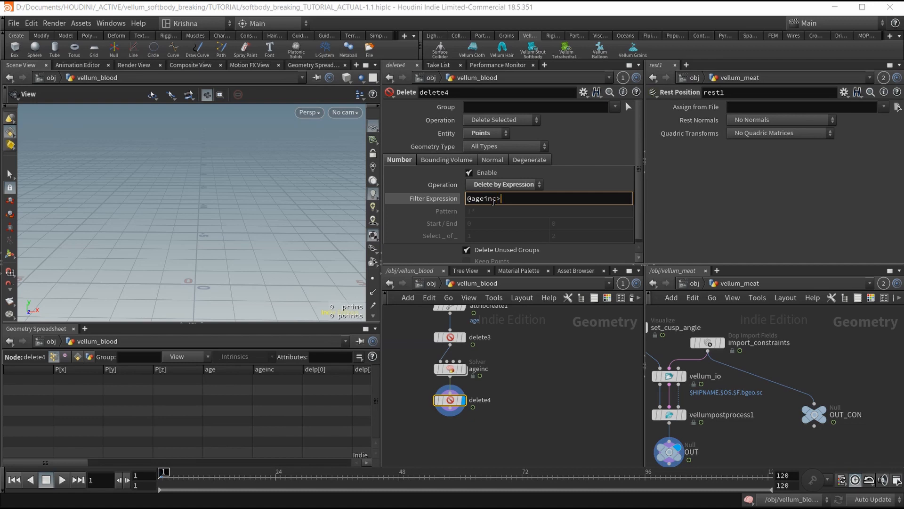
type("4")
key("Return")
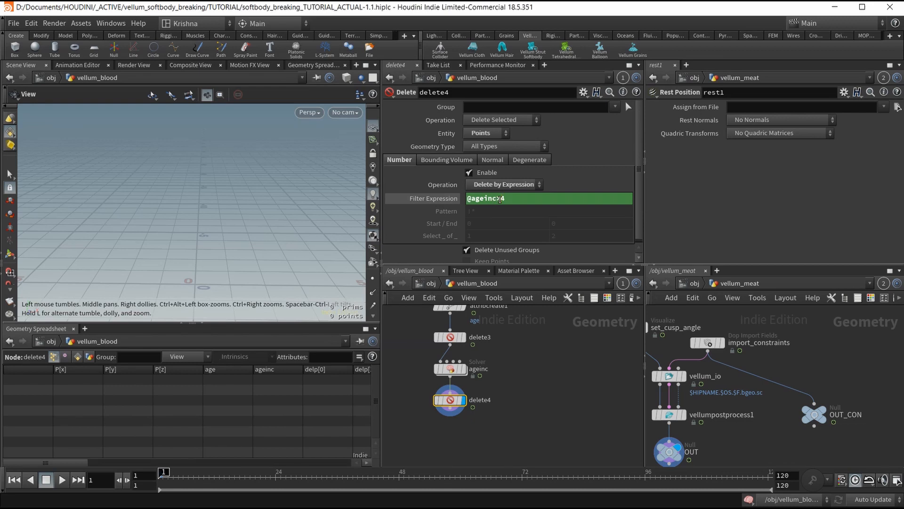
double_click(512, 199)
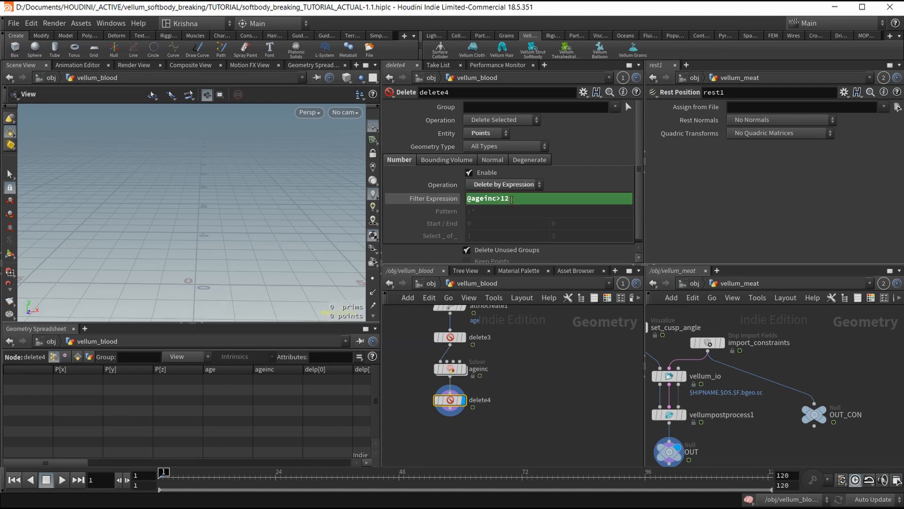
Step: Play the filtered simulation, scrub to frame 32, and sort the geometry spreadsheet by ageinc
left_click(62, 479)
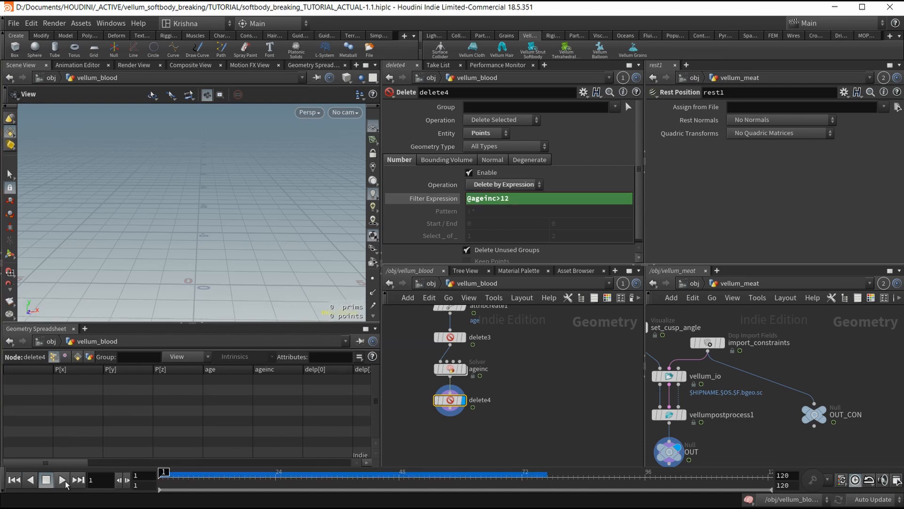
left_click(63, 479)
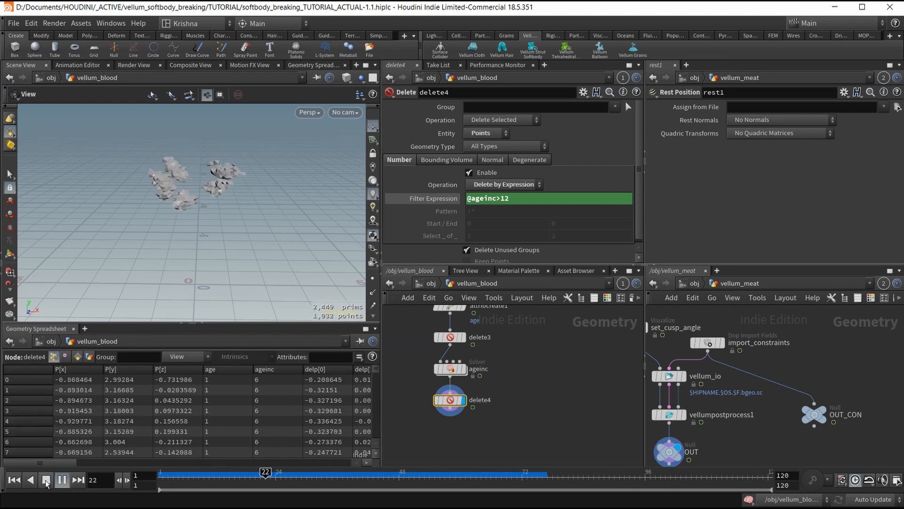
left_click_drag(289, 476, 316, 476)
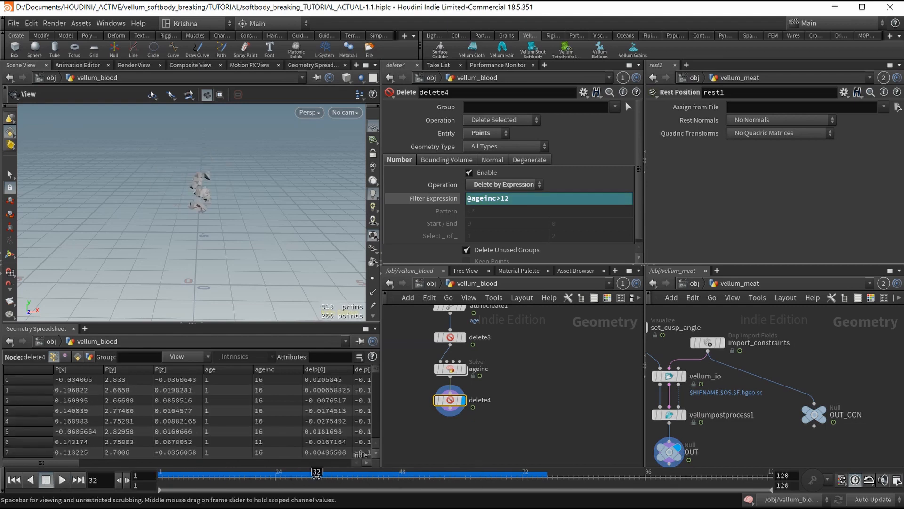
left_click(270, 371)
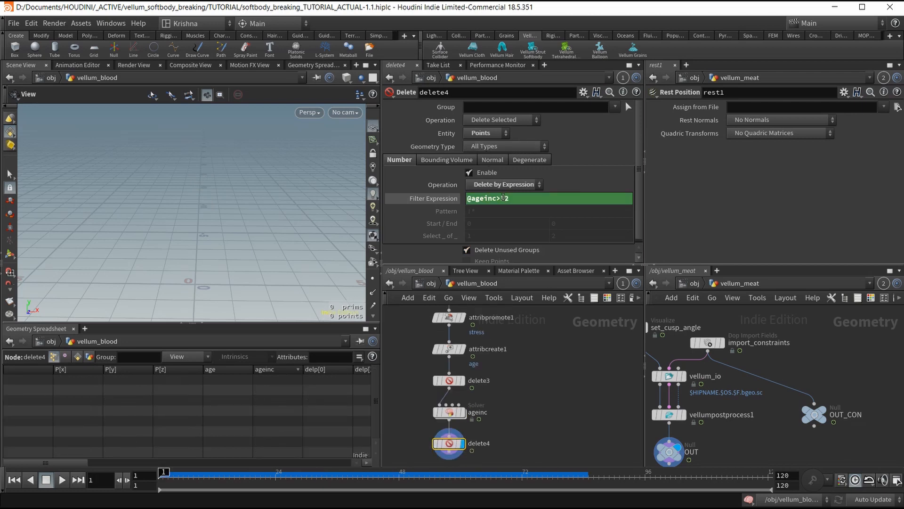
Step: Scrub through the early frames to frame 9 and inspect the remaining geometry in the viewport
left_click(189, 472)
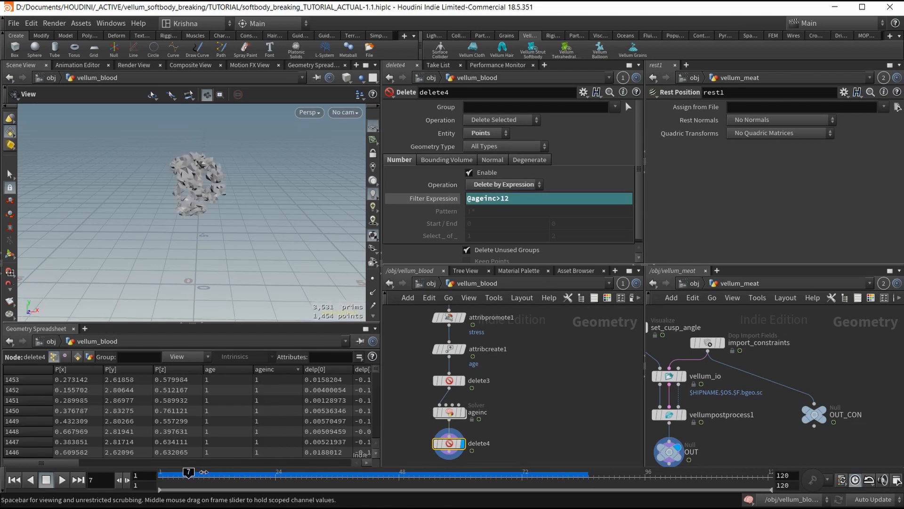
mouse_move(203, 471)
left_mouse_down()
mouse_move(222, 472)
mouse_move(199, 472)
left_mouse_up()
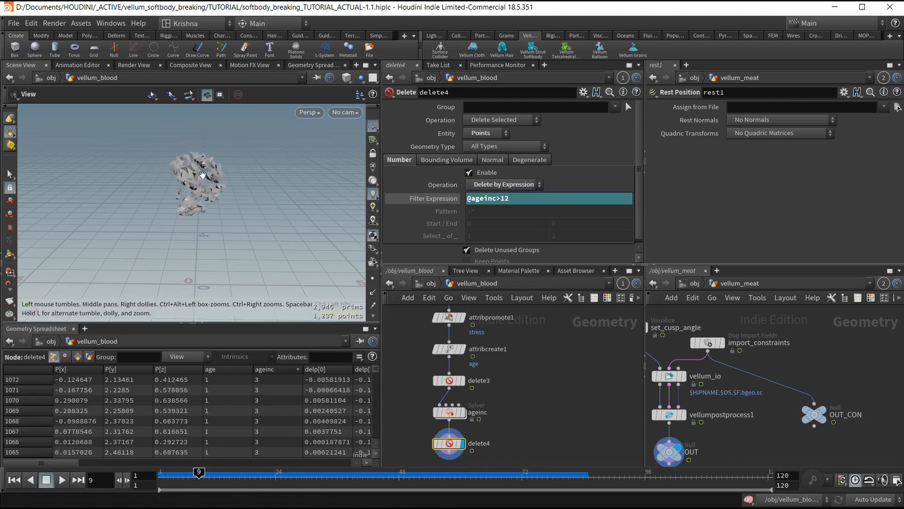
scroll(197, 176, "up", 5)
scroll(201, 176, "down", 5)
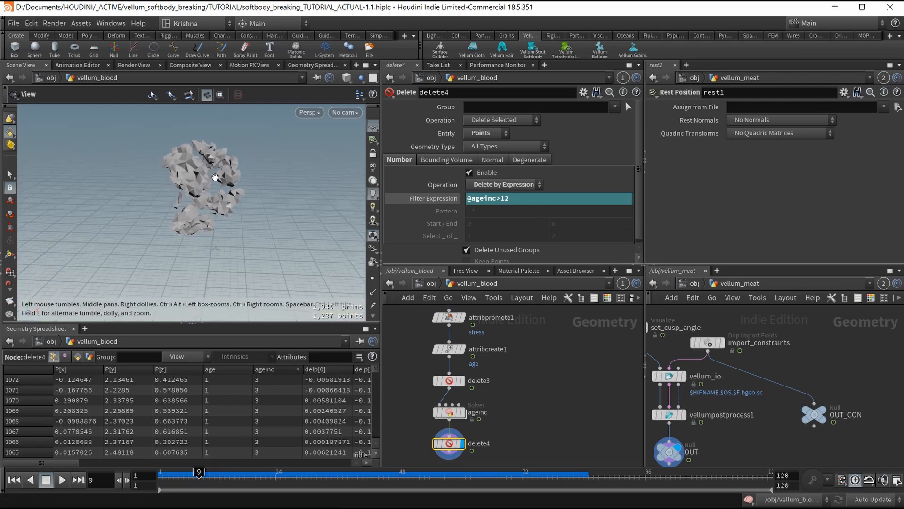
scroll(214, 177, "down", 6)
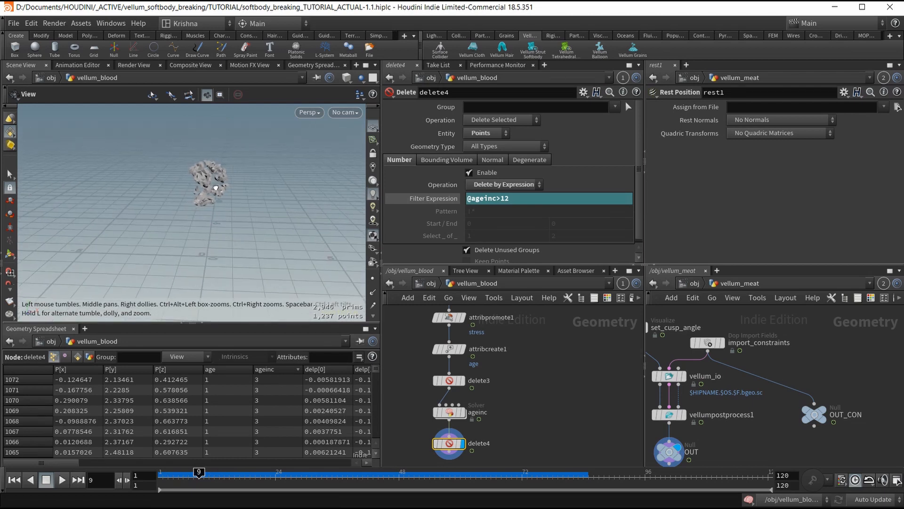
left_click_drag(220, 187, 217, 192)
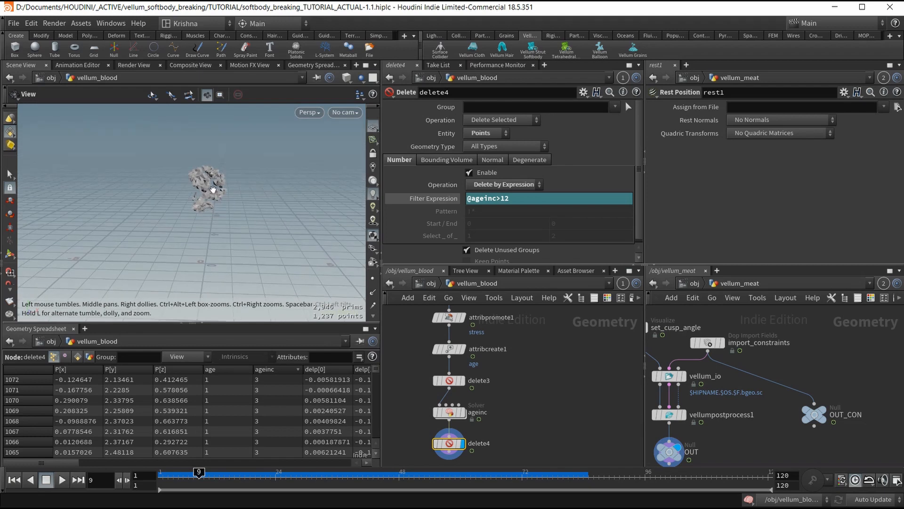
Step: At frame 41, toggle the bypass of delete4 to compare the points with and without the age filter, and return to frame 1
mouse_move(442, 442)
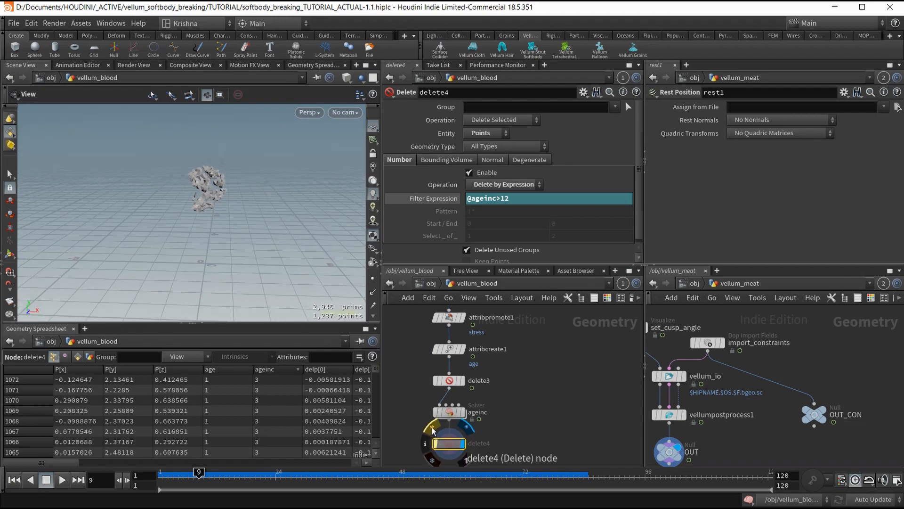
mouse_move(349, 476)
left_mouse_down()
mouse_move(370, 477)
mouse_move(362, 476)
left_mouse_up()
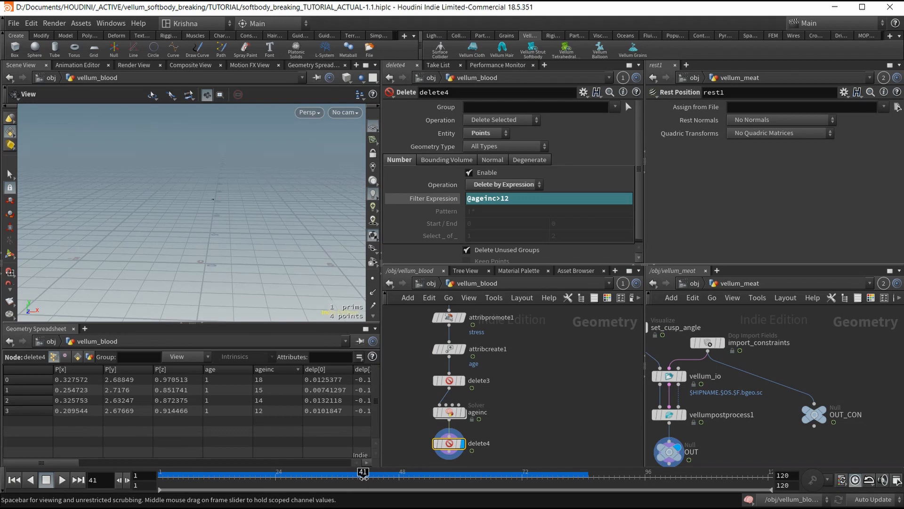
left_click(436, 430)
left_click(435, 430)
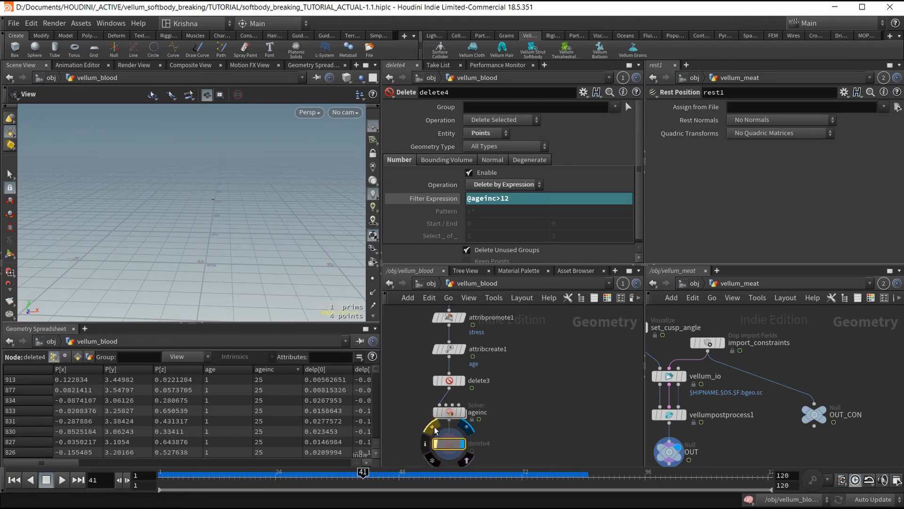
left_click(436, 430)
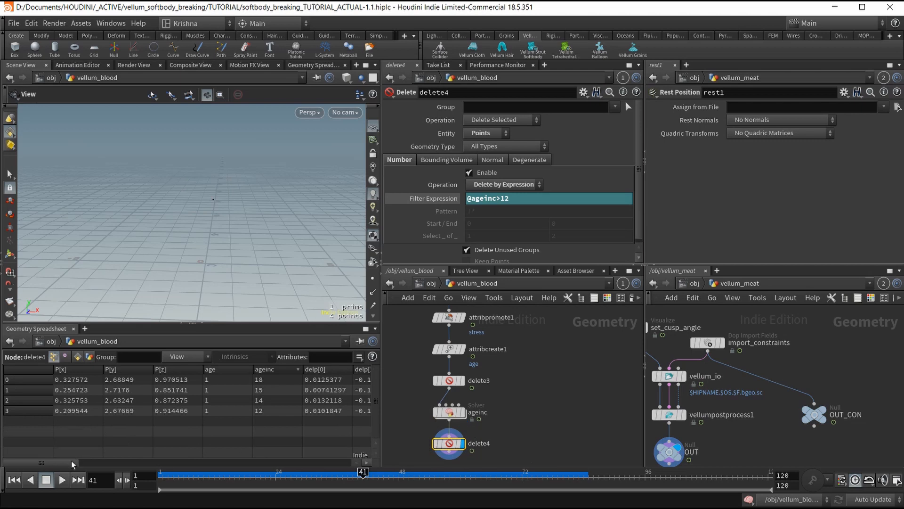
left_click(15, 480)
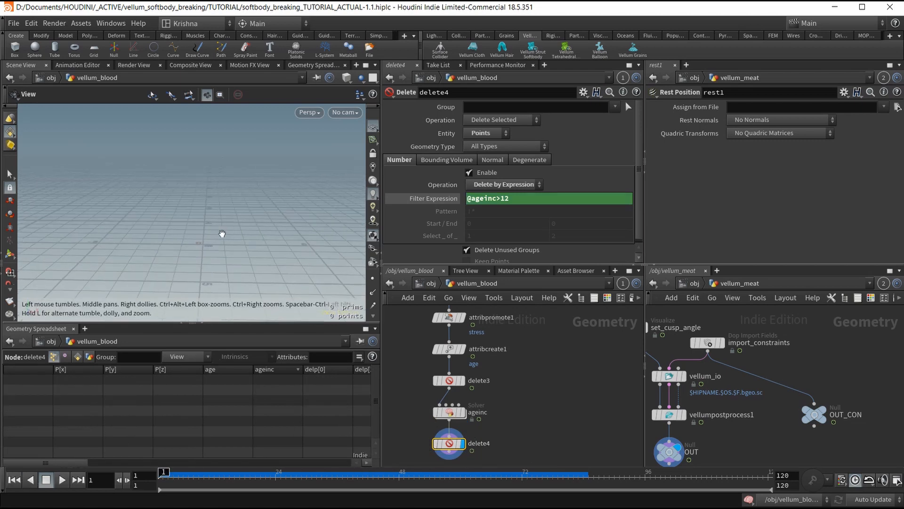
Step: Save the scene and add a displayed Null node wired below delete4
scroll(519, 388, "down", 3)
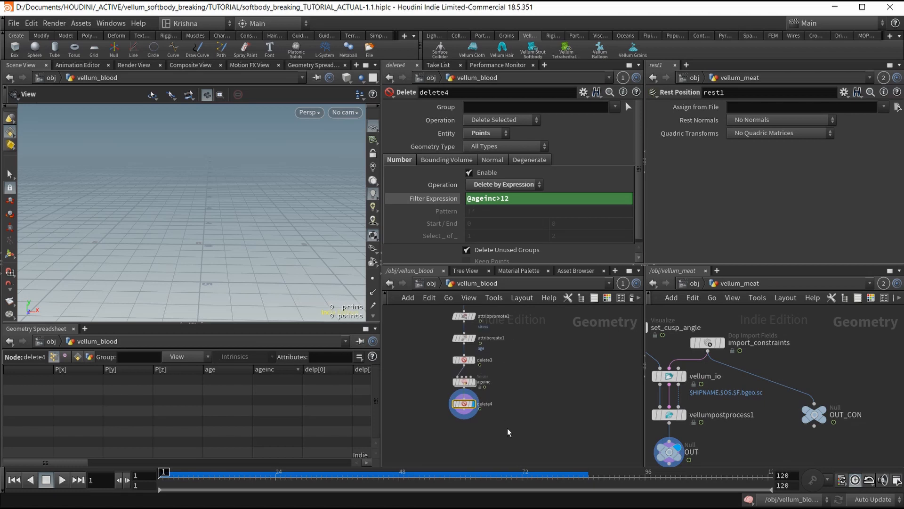
key("ctrl+s")
key("Tab")
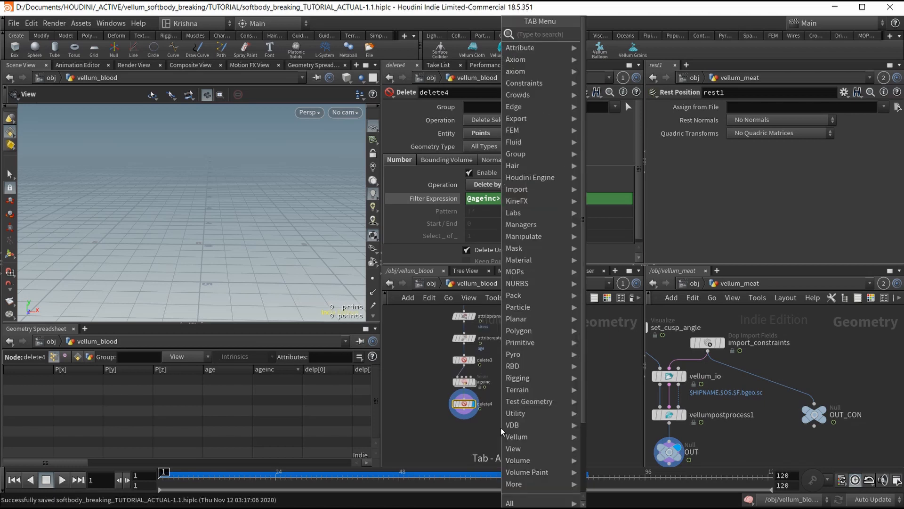
type("null")
key("Return")
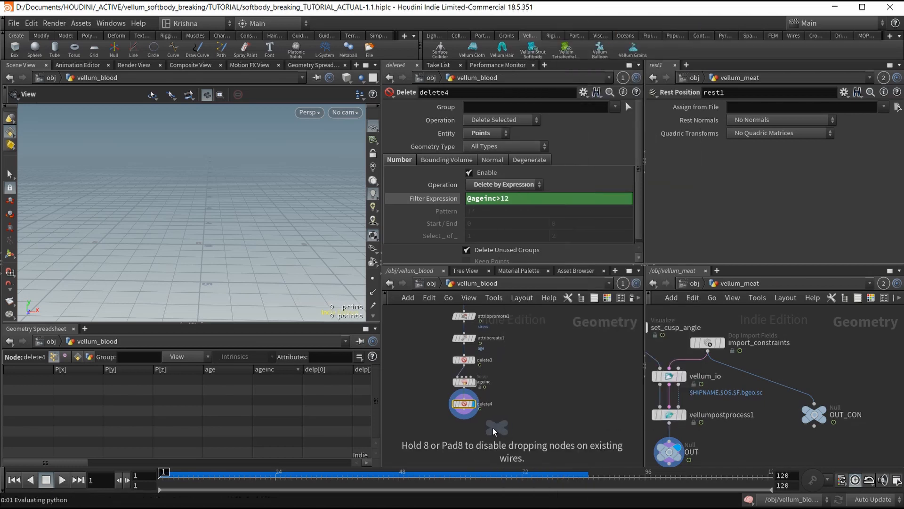
left_click(464, 434)
scroll(470, 423, "up", 2)
left_click(462, 428)
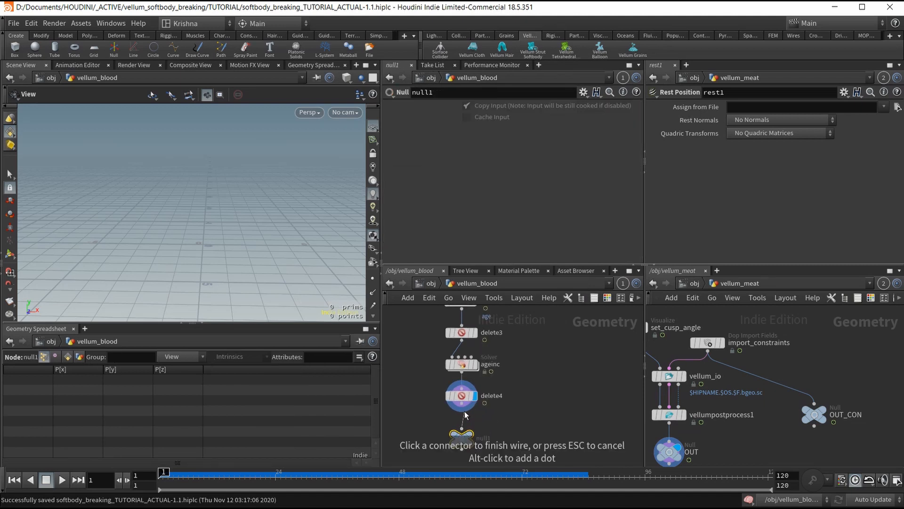
left_click(462, 404)
left_click(474, 434)
Step: Rename the Null node below delete4 as FUILD_SRC
double_click(486, 439)
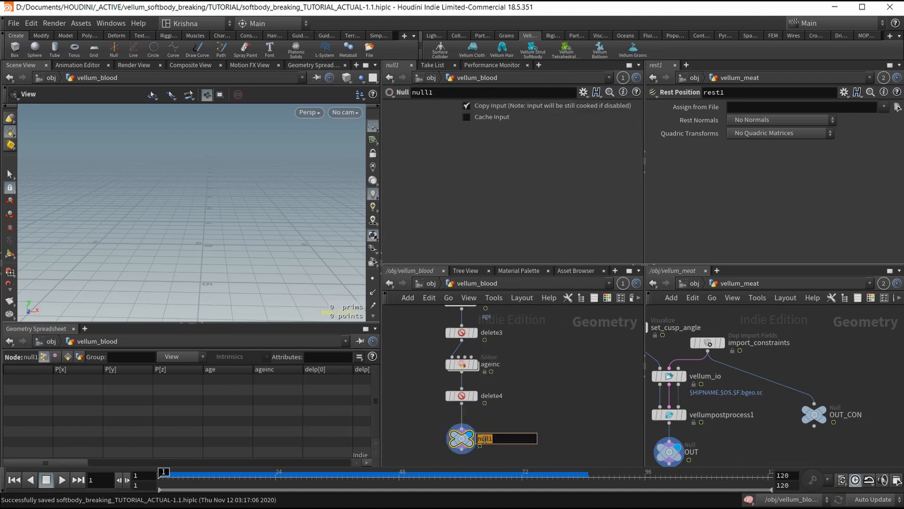
type("OUT")
key("Return")
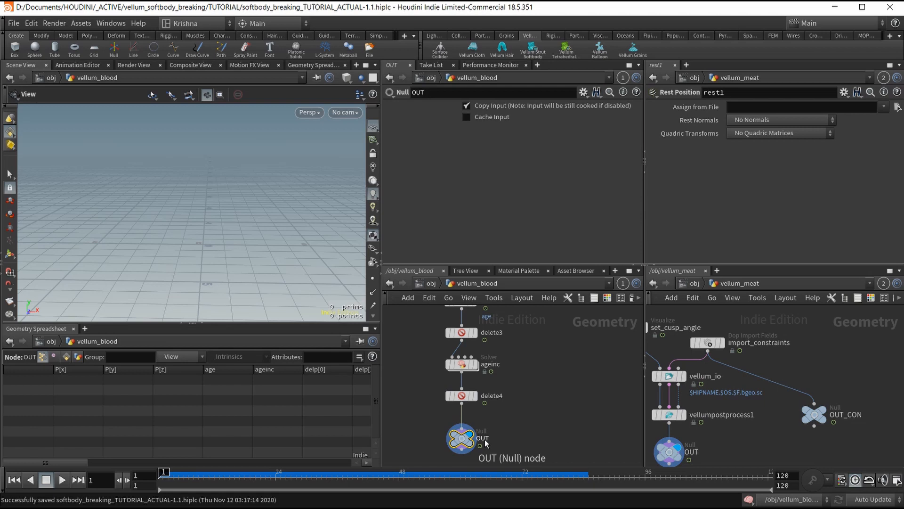
double_click(485, 440)
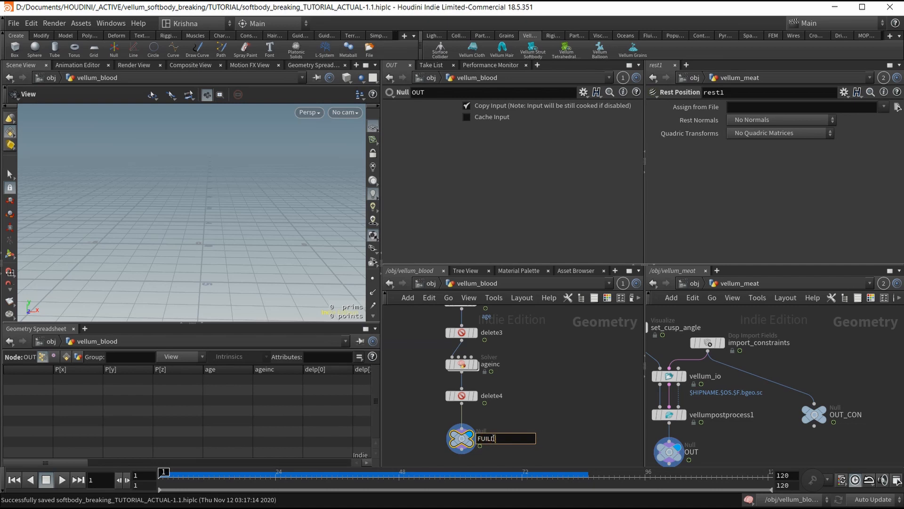
type("C")
key("Return")
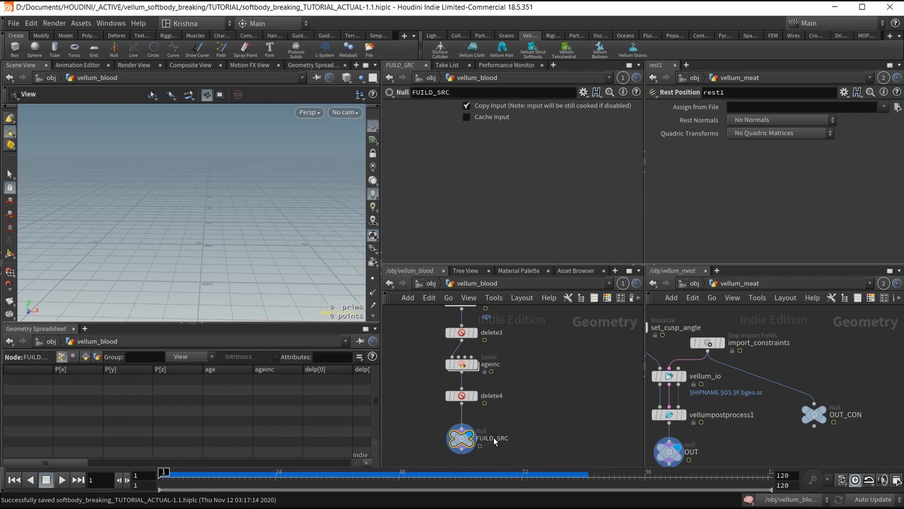
Step: Add a DOP Network node beside FUILD_SRC in vellum_blood and name it blood_sim
key("Tab")
type("dop n")
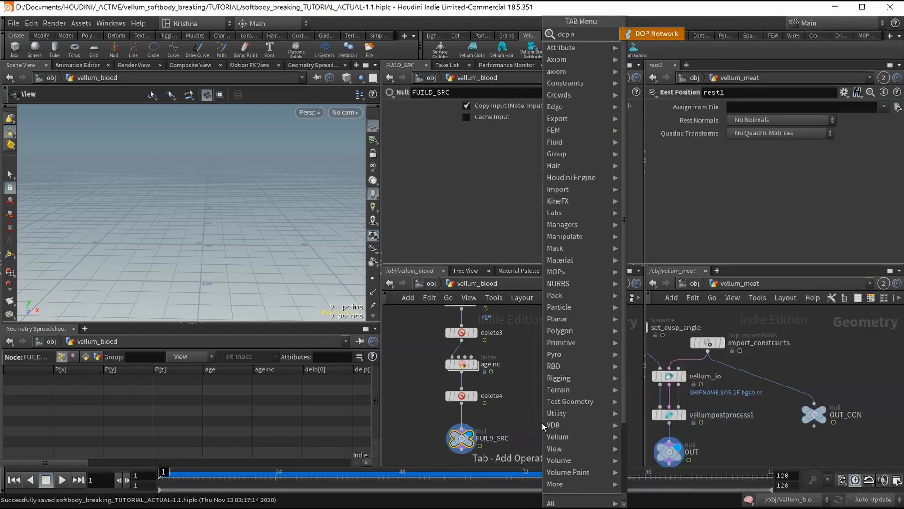
key("Return")
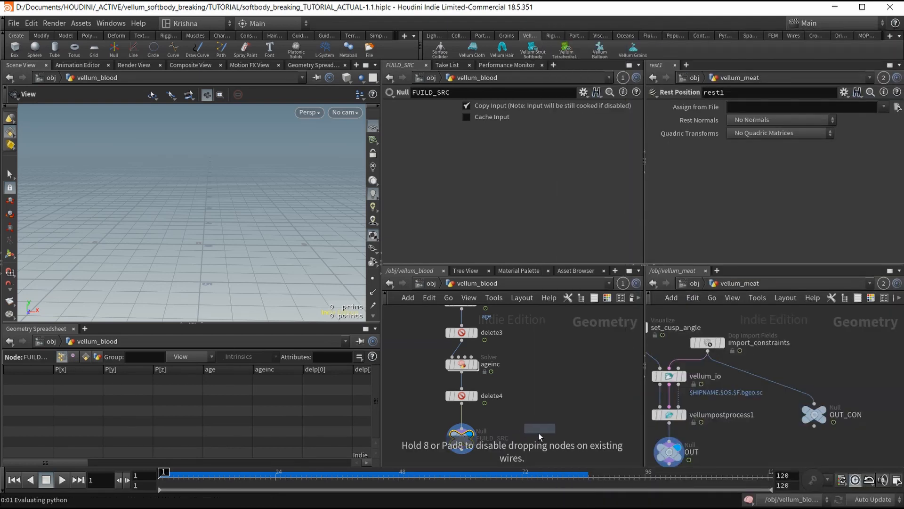
left_click(539, 432)
middle_click_drag(539, 432, 542, 379)
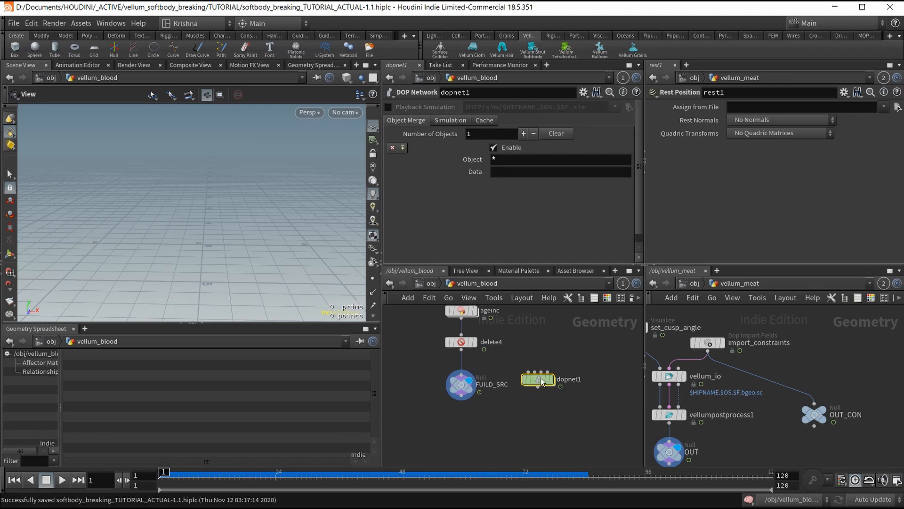
left_click_drag(545, 375, 544, 381)
double_click(561, 384)
type("bl")
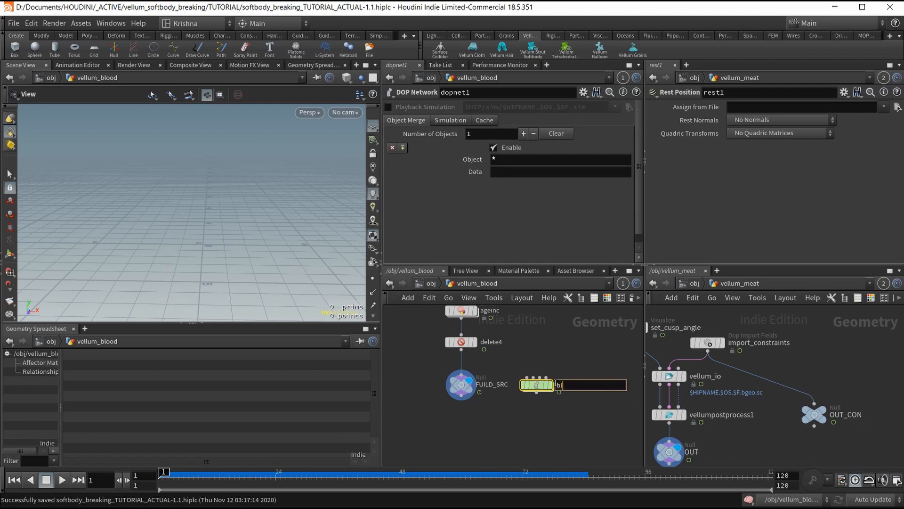
type("ood_sim")
key("Return")
Step: Save the scene and make /obj/vellum_blood/blood_sim the current simulation
key("ctrl+s")
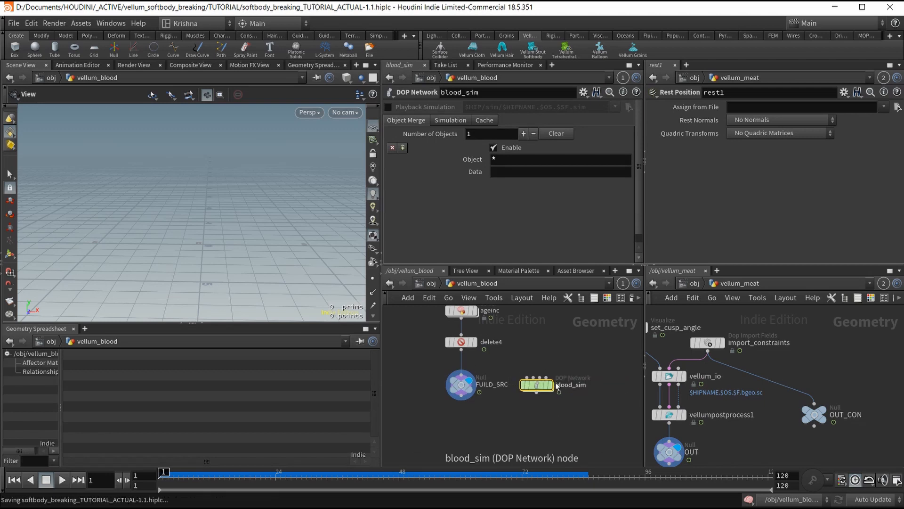
left_click(781, 499)
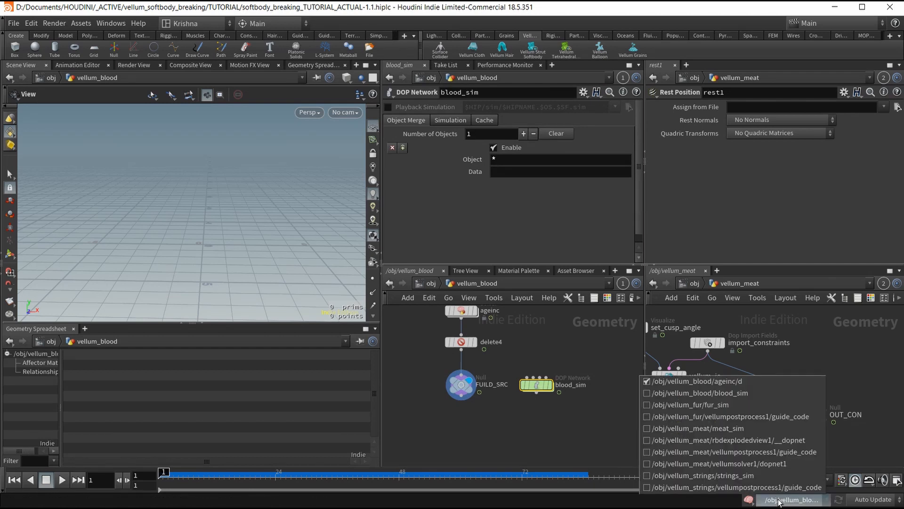
left_click(737, 395)
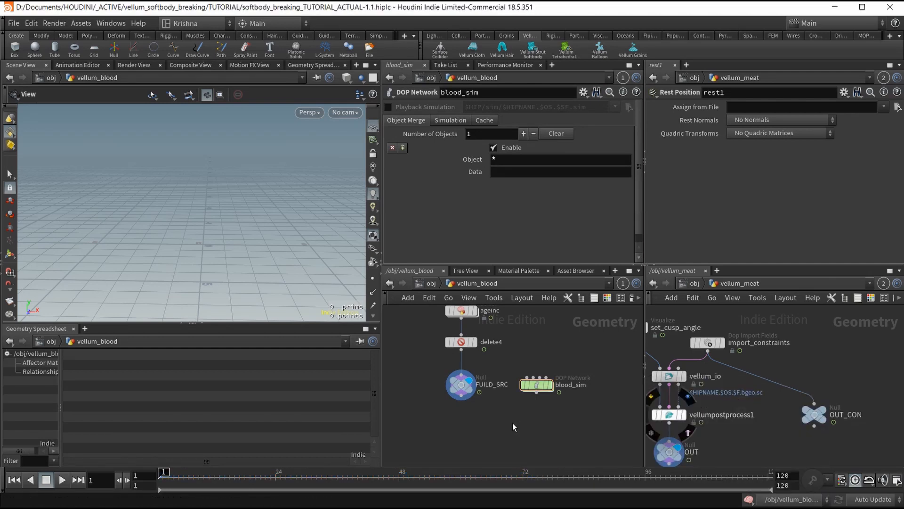
Step: Select FUILD_SRC, move to frame 10 to view the source geometry, and collapse the geometry spreadsheet to enlarge the viewport
left_click(455, 391)
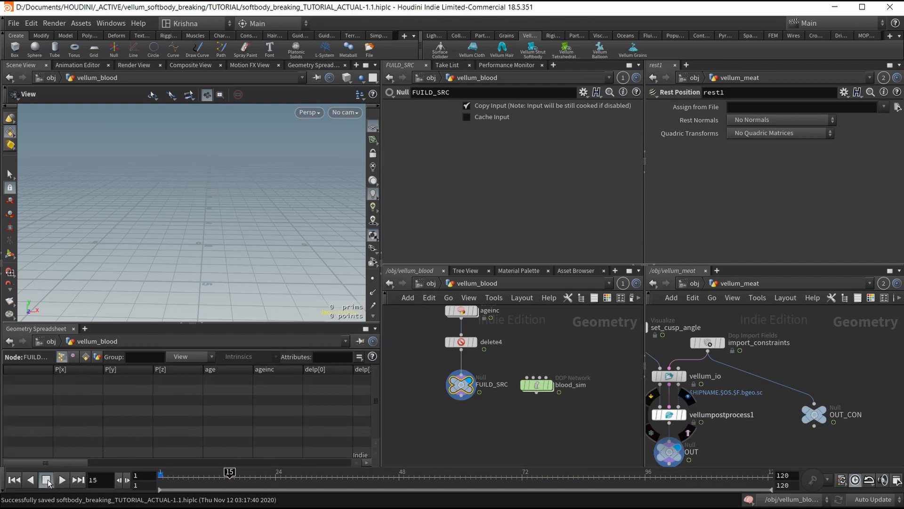
left_click(209, 472)
left_click_drag(210, 473, 204, 473)
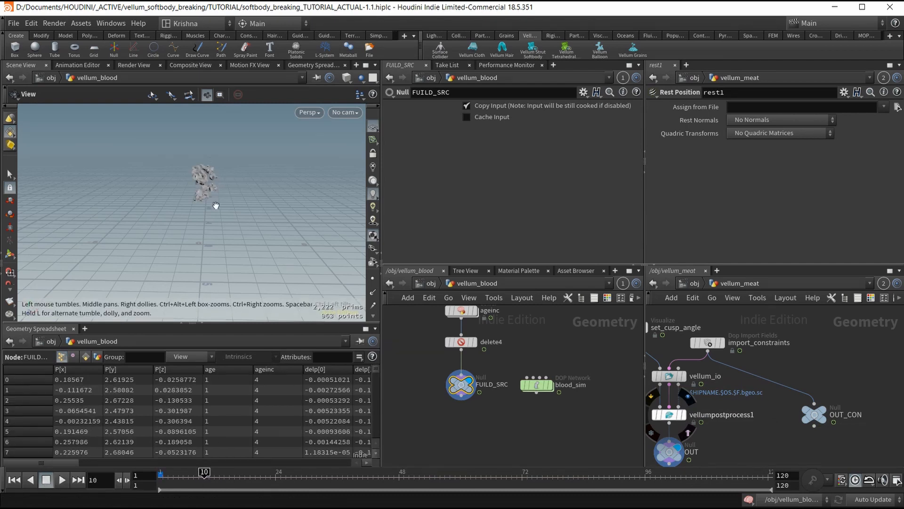
scroll(203, 187, "down", 2)
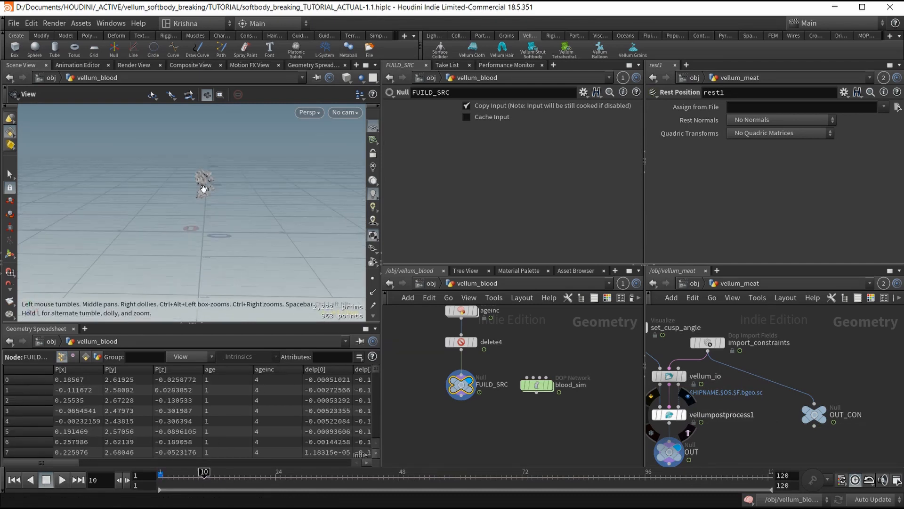
left_click(204, 324)
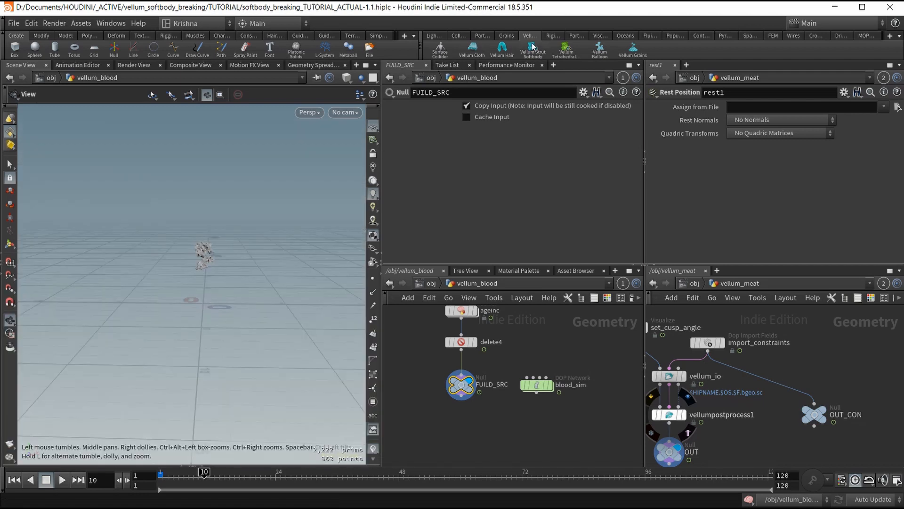
Step: Find the shelf tool set for particle fluids and leave it showing
left_click(651, 36)
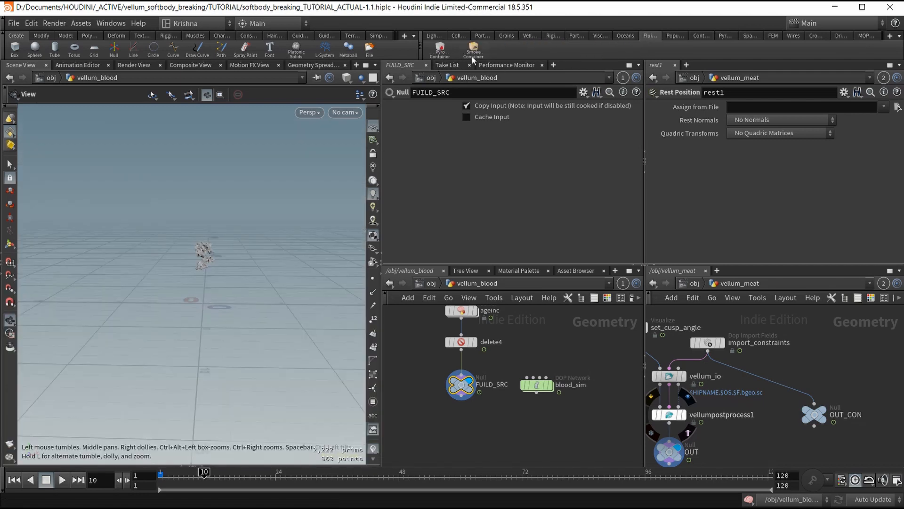
left_click(482, 36)
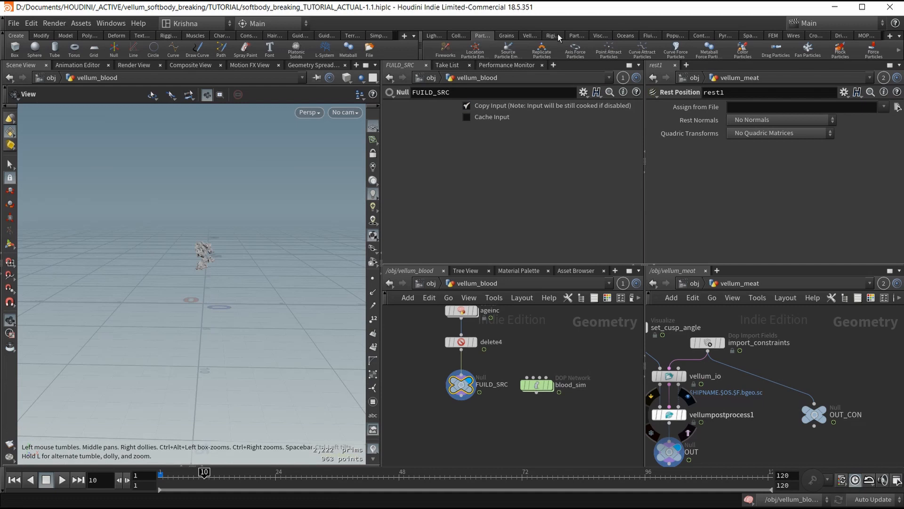
left_click(576, 37)
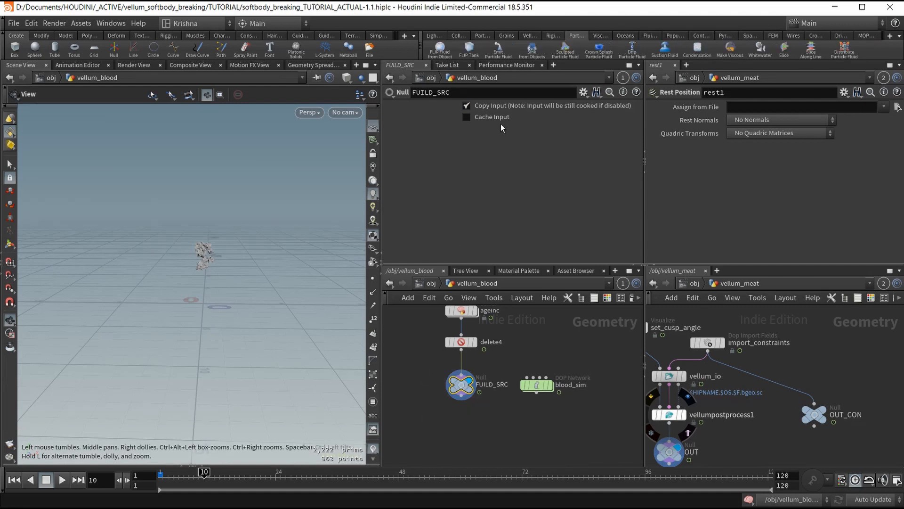
Step: Add a grid object at the obj level below vellum_blood
left_click(431, 283)
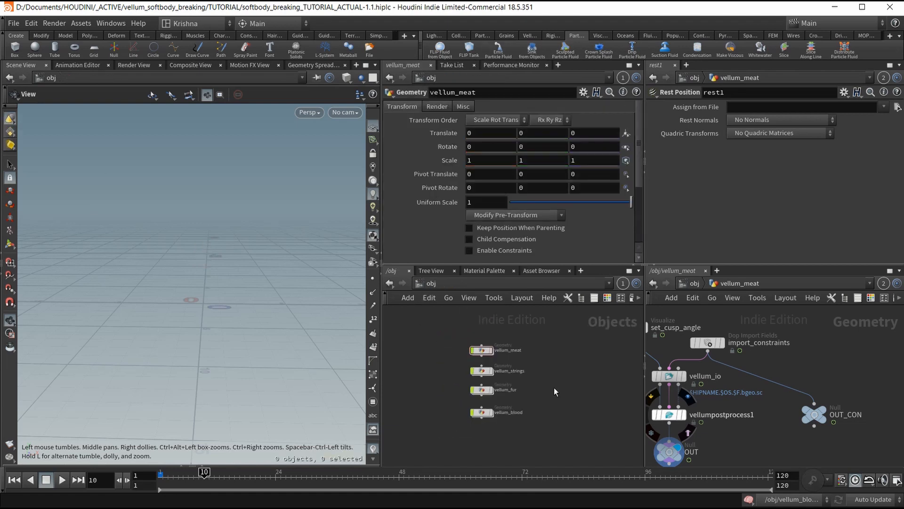
key("Tab")
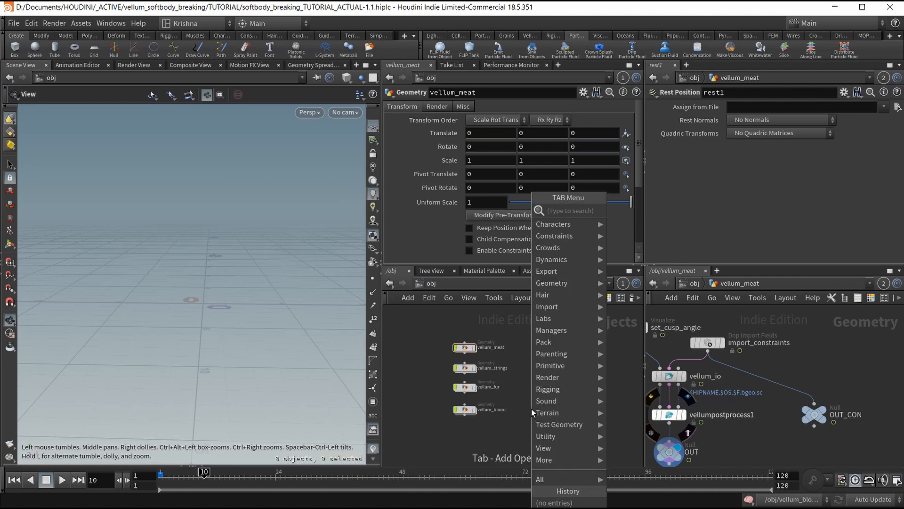
type("grid")
key("Return")
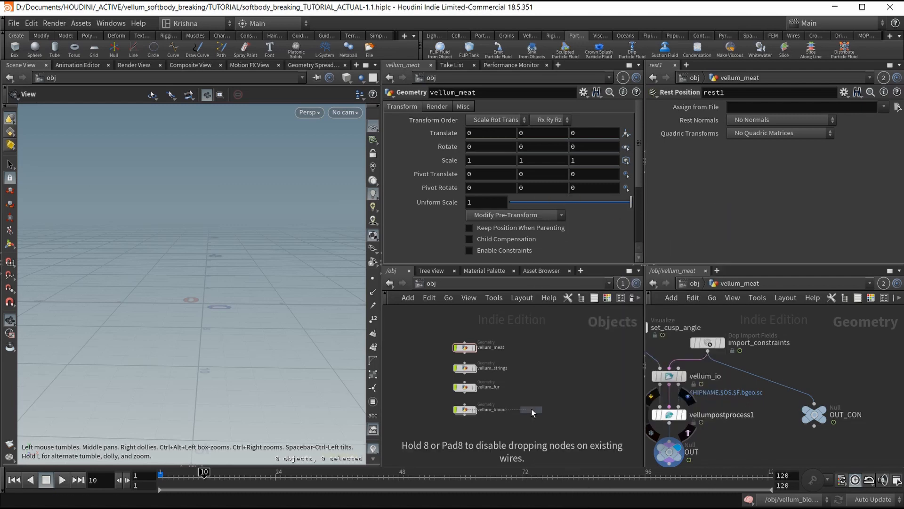
left_click(465, 432)
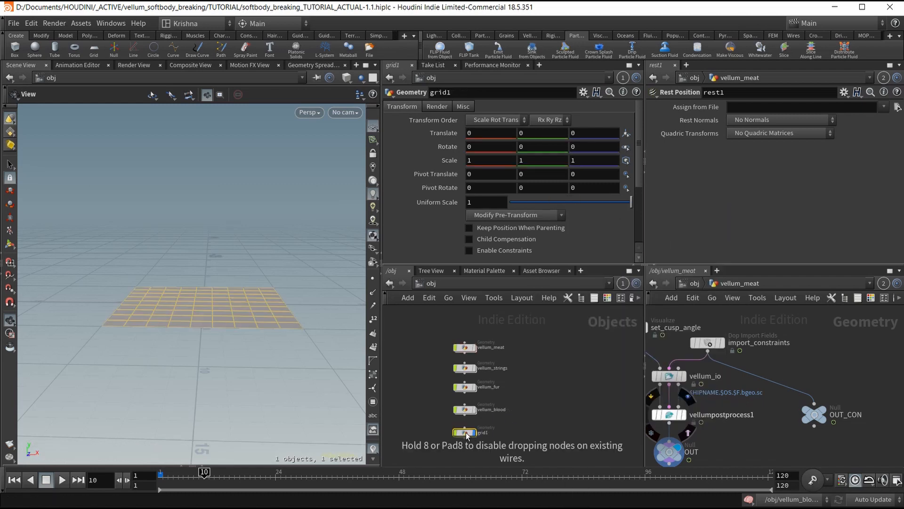
Step: Create a FLIP fluid emitter from the grid object with the Emit Particle Fluid tool, without choosing an existing fluid object
double_click(465, 409)
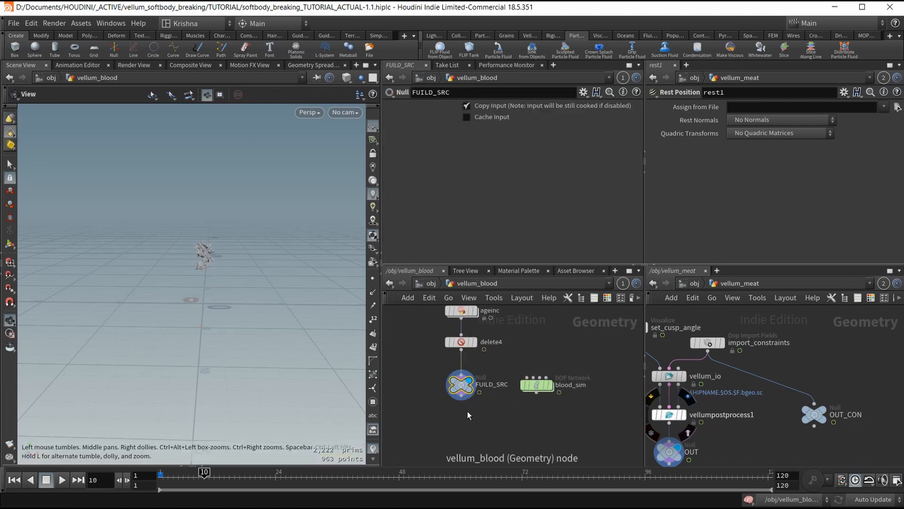
left_click(503, 54)
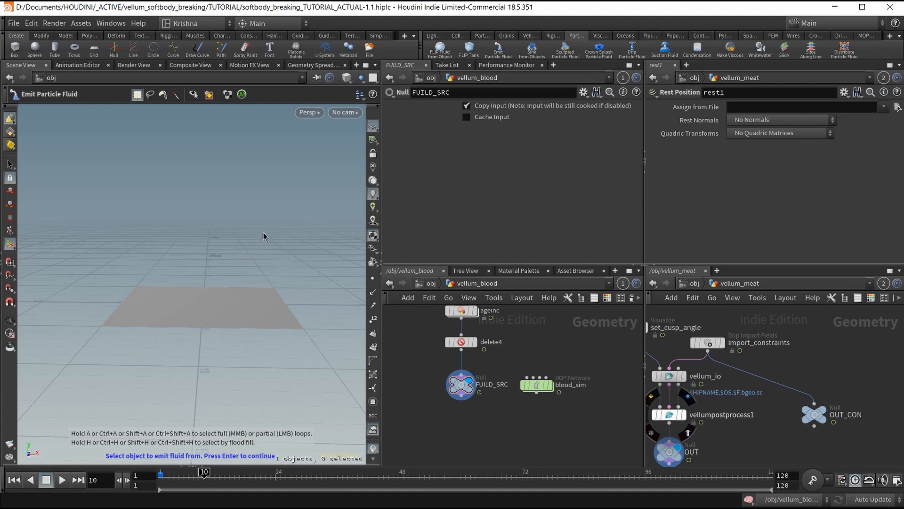
key("Return")
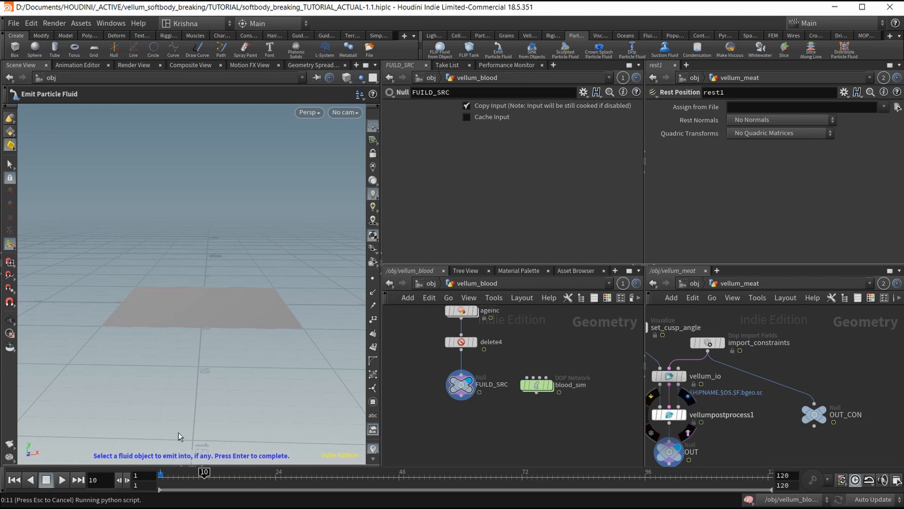
key("Return")
left_click(430, 284)
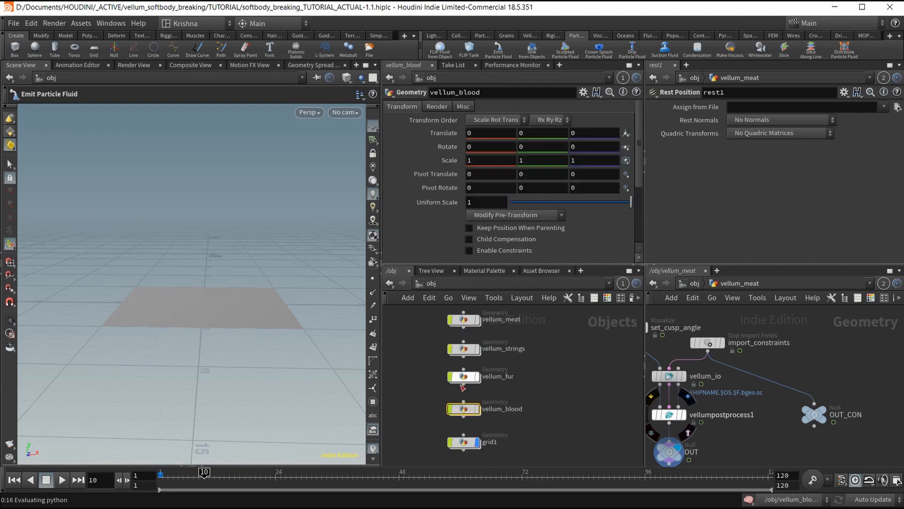
left_click_drag(533, 438, 465, 450)
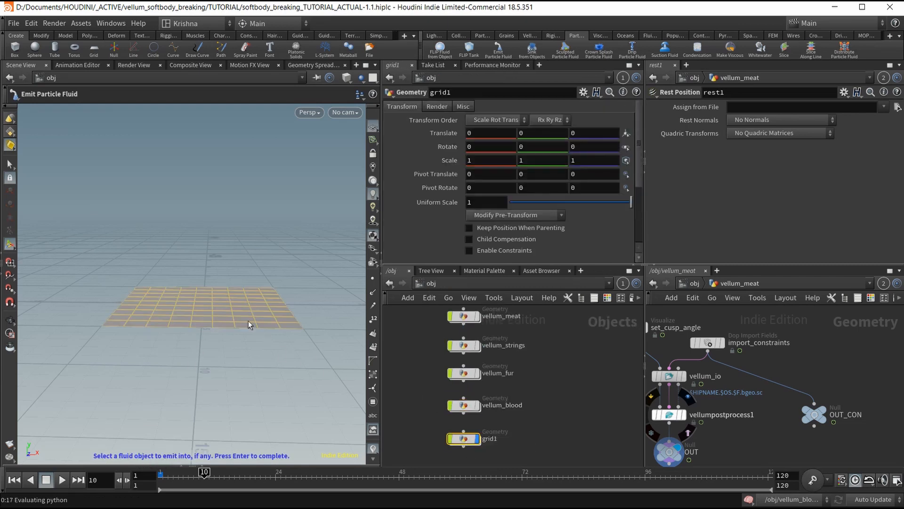
key("Return")
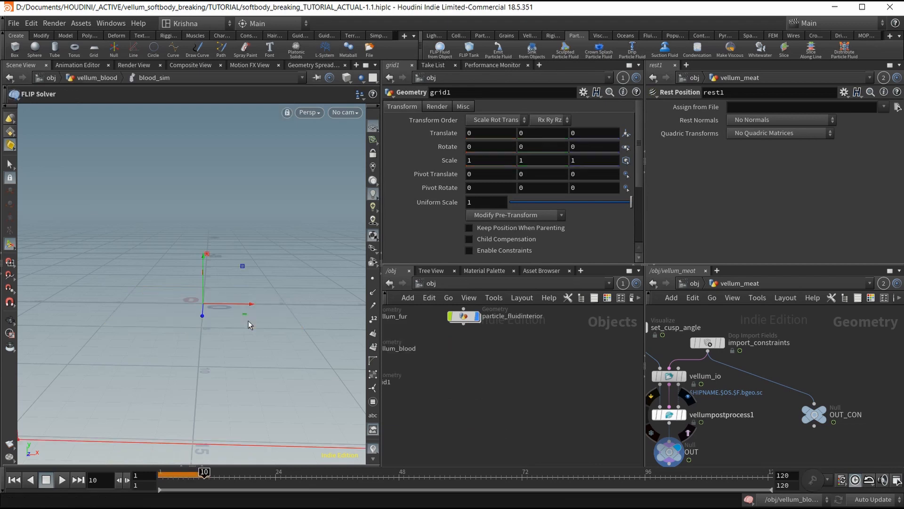
Step: Play the fluid simulation from frame 1 to frame 35, inspect the emitted particles, return to frame 1, and save the scene
left_click(16, 480)
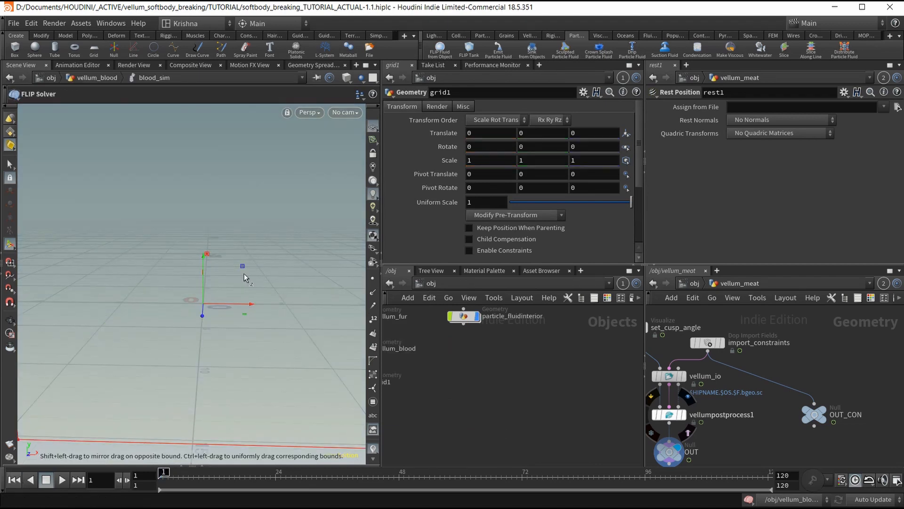
right_click_drag(244, 274, 215, 280, "alt")
right_click_drag(211, 250, 211, 273, "alt")
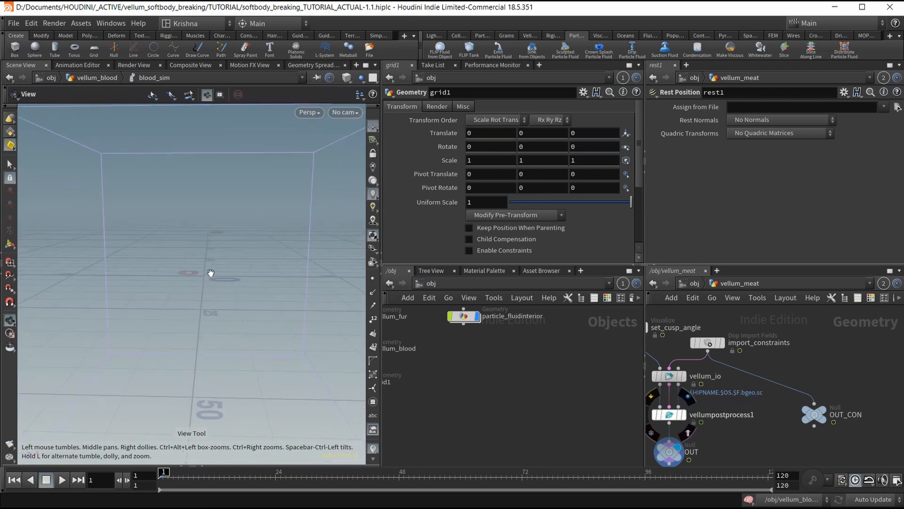
left_click_drag(211, 273, 97, 419)
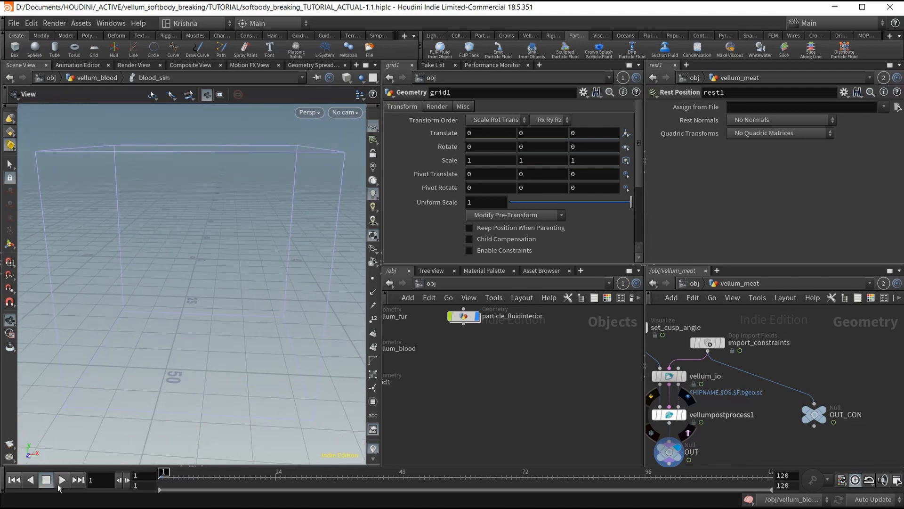
left_click(60, 484)
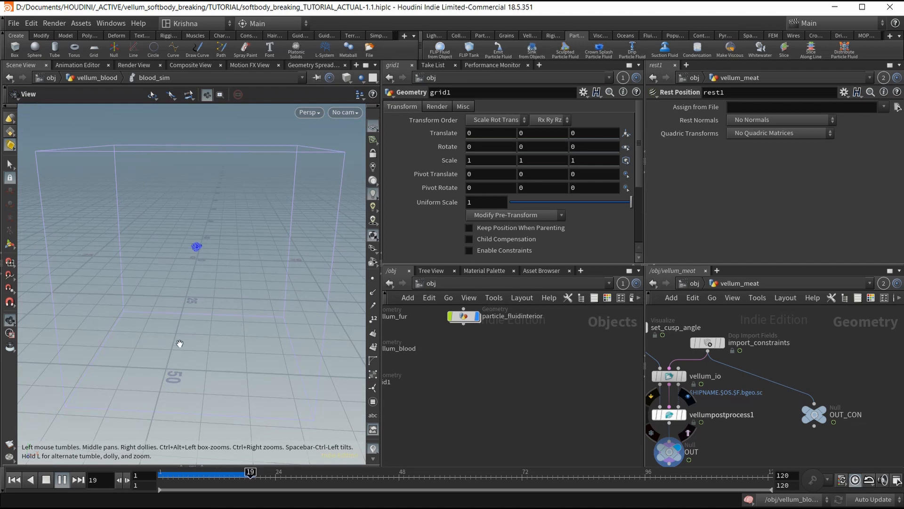
left_click(62, 479)
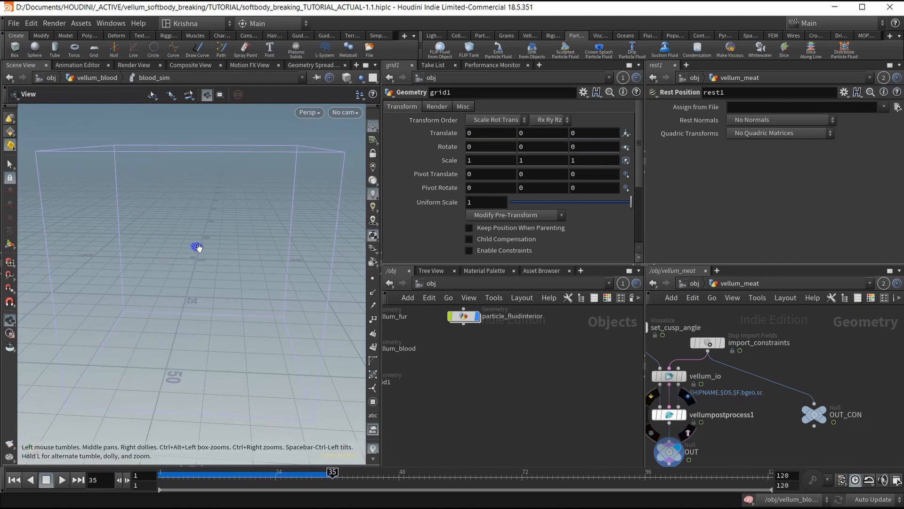
scroll(200, 248, "up", 5)
left_click_drag(199, 248, 200, 244)
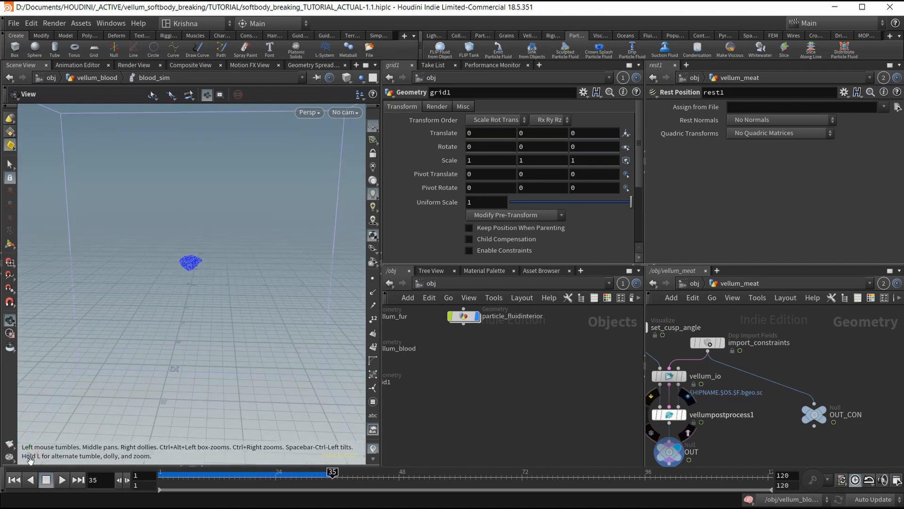
left_click(15, 480)
key("ctrl+s")
Step: Move the particle_fluidinterior node closer to the vellum objects and turn off the display of grid1
middle_click_drag(477, 366, 505, 380)
scroll(485, 378, "down", 3)
left_click_drag(479, 346, 505, 328)
left_click_drag(518, 370, 507, 357)
scroll(442, 414, "up", 3)
left_click(458, 412)
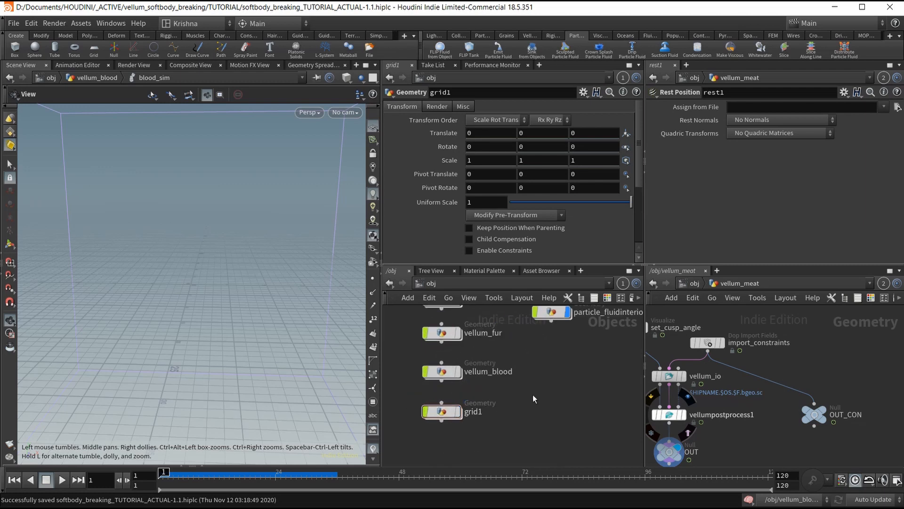
Step: Go into the blood_sim network inside vellum_blood and automatically lay out all its nodes
middle_click_drag(524, 395, 537, 417)
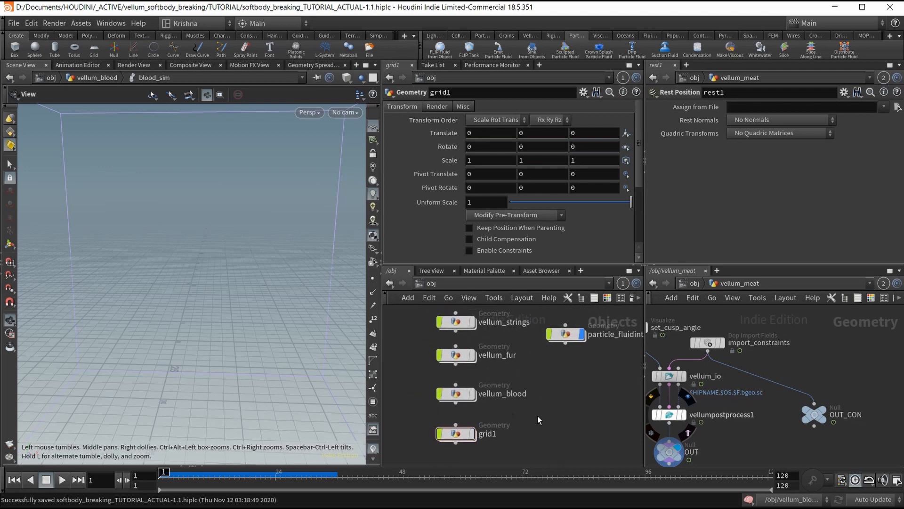
double_click(450, 396)
scroll(506, 382, "up", 2)
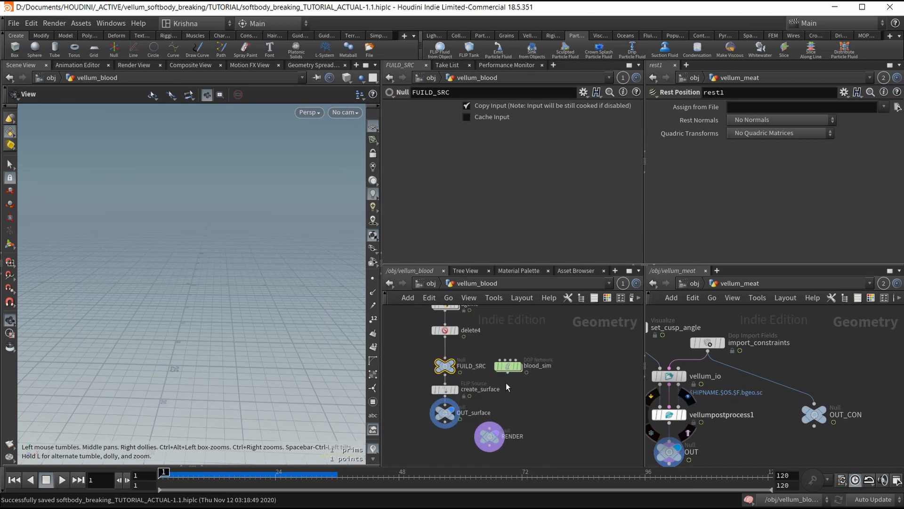
double_click(508, 367)
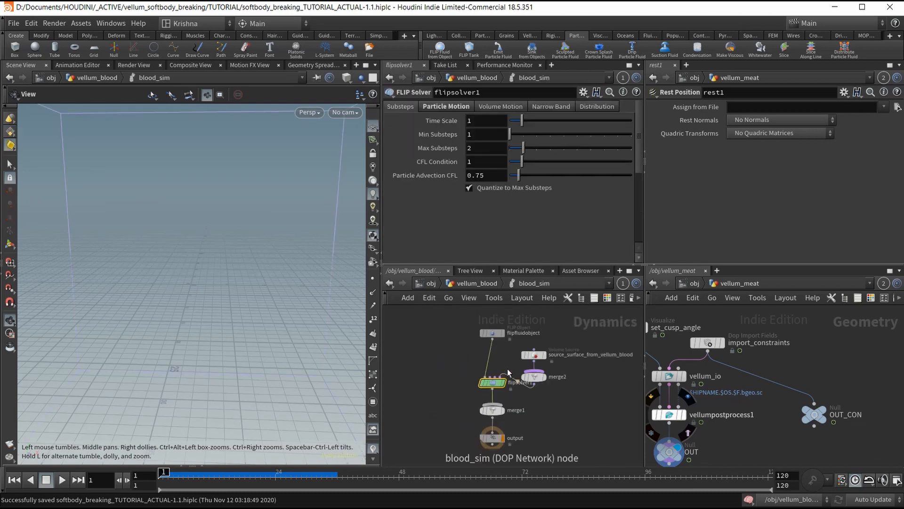
key("l")
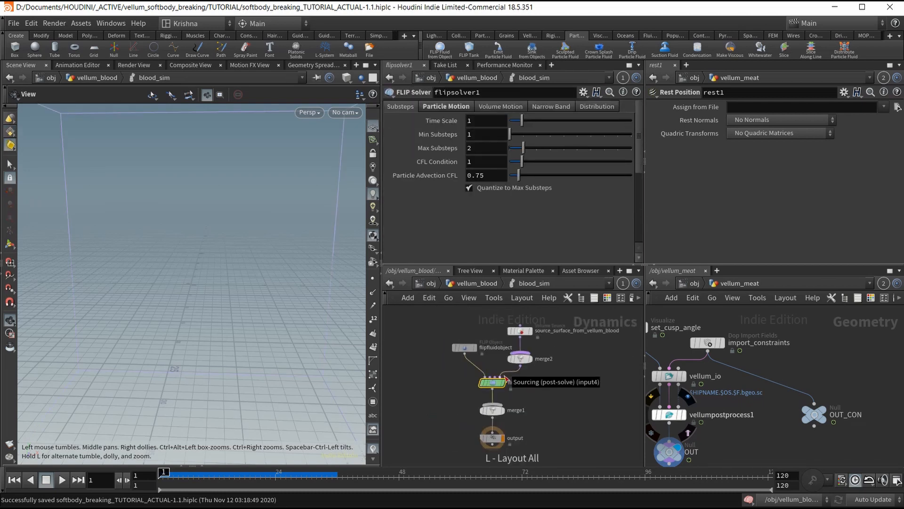
Step: Review the FLIP object's initial data and guide settings and the volume source's SOP path, volume operations and particle settings
left_click(522, 331)
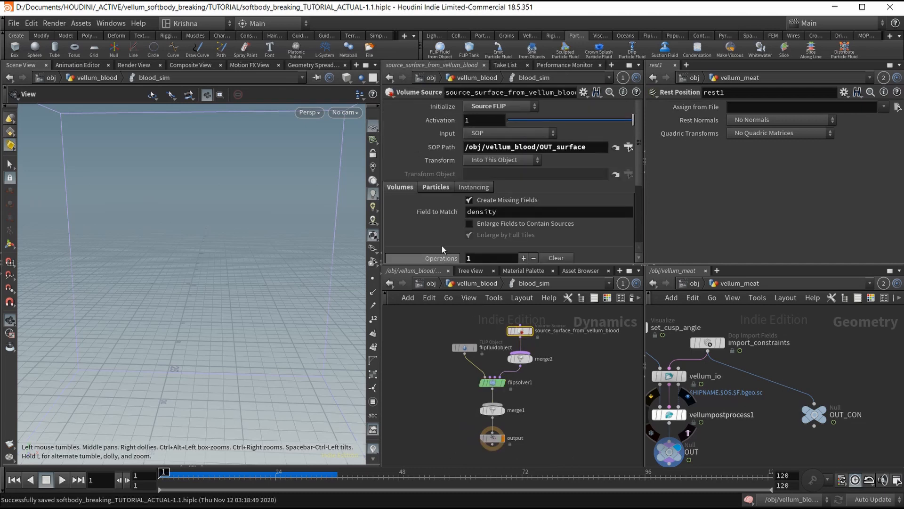
left_click_drag(463, 360, 465, 361)
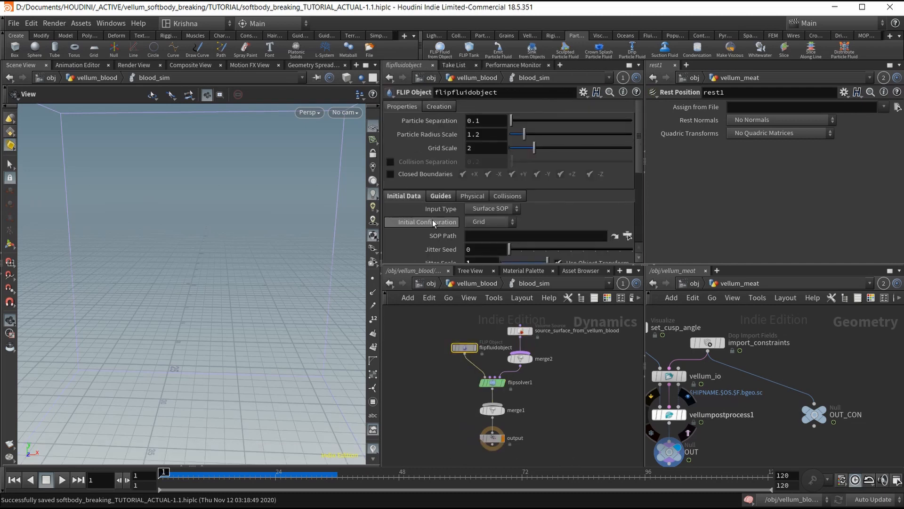
scroll(433, 220, "down", 5)
scroll(433, 226, "down", 3)
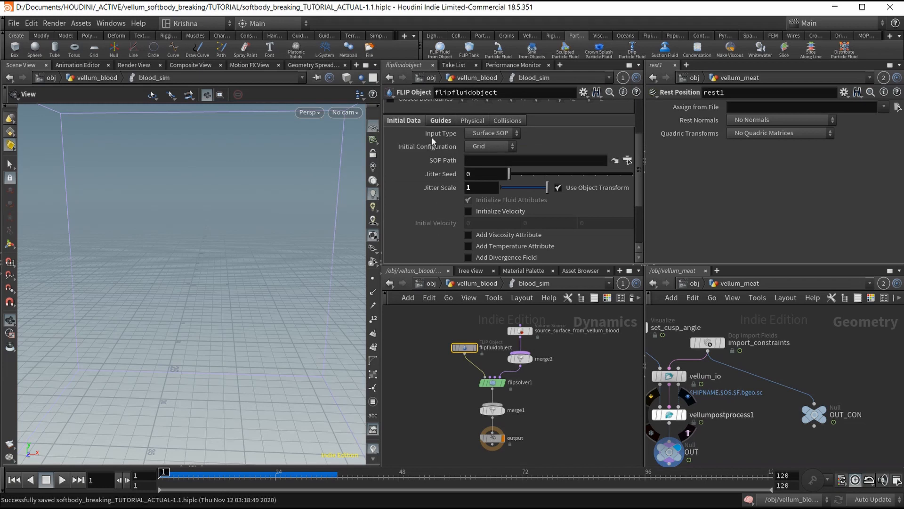
left_click(434, 122)
scroll(445, 188, "up", 3)
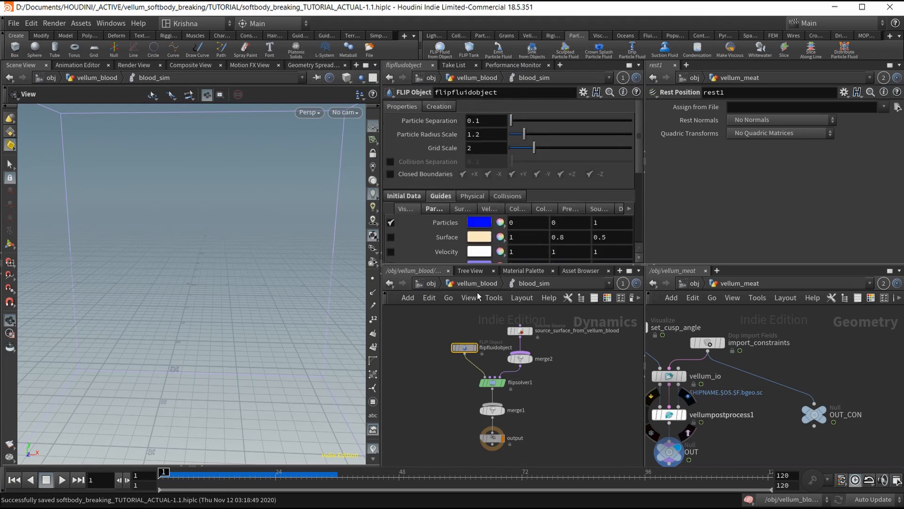
left_click(520, 331)
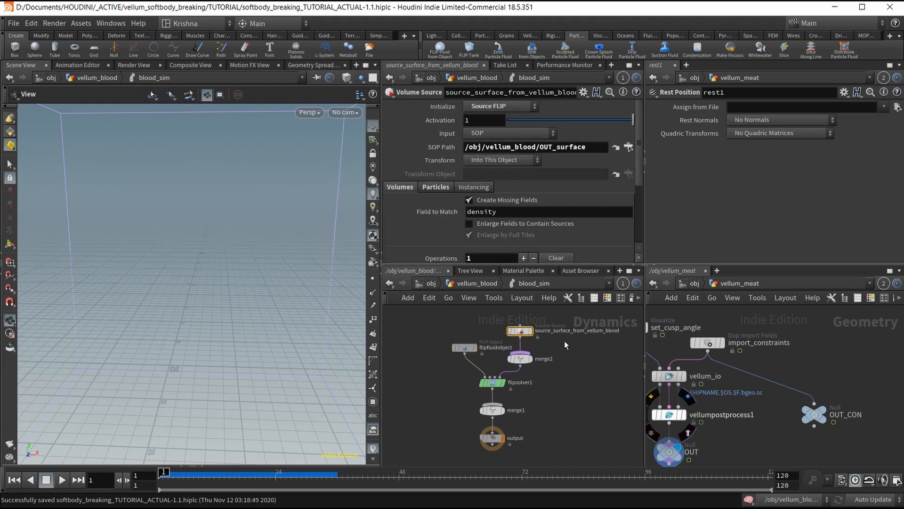
scroll(445, 199, "down", 5)
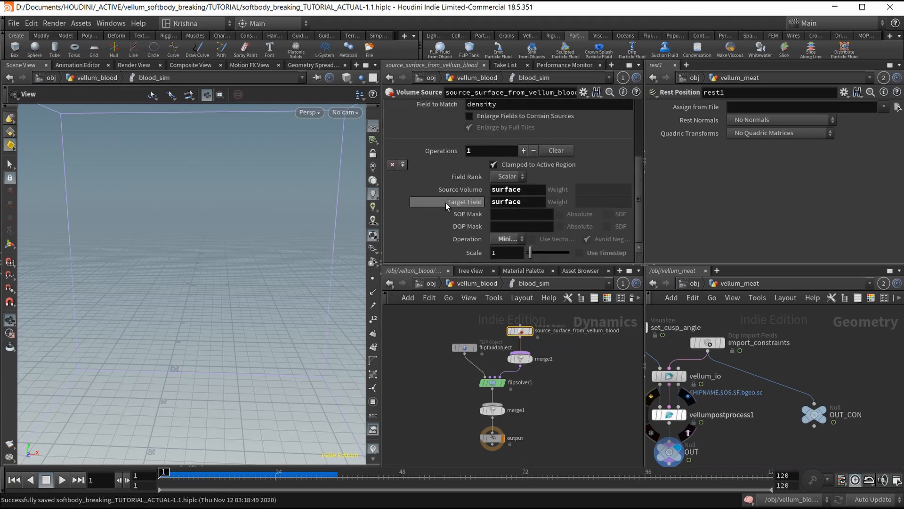
scroll(446, 202, "up", 5)
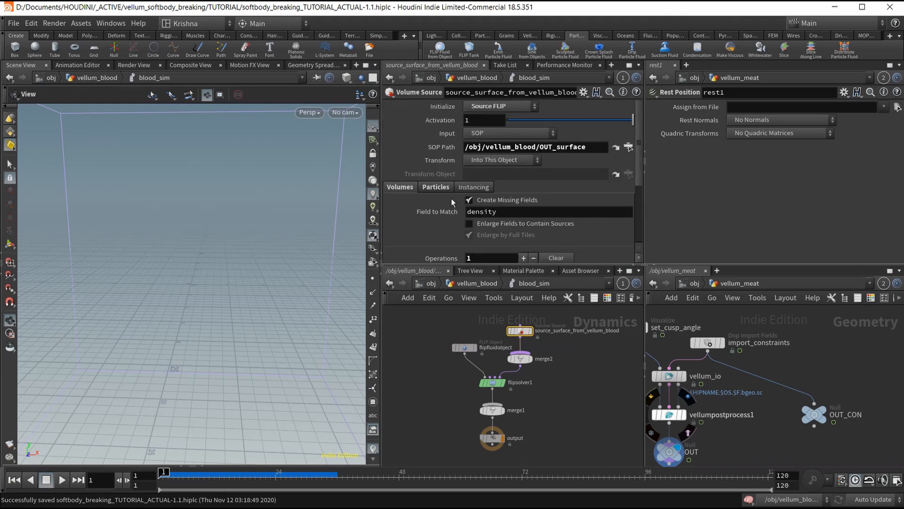
left_click(441, 187)
scroll(446, 207, "down", 4)
scroll(445, 222, "up", 4)
left_click(402, 187)
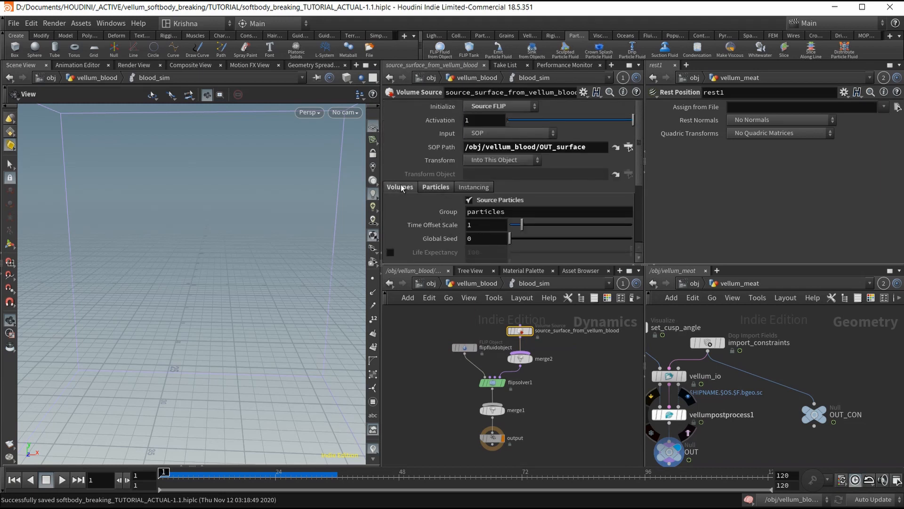
Step: Examine flipsolver1's particle motion settings, covering behavior, reseeding, separation, droplets, vorticity and rest
left_click(491, 382)
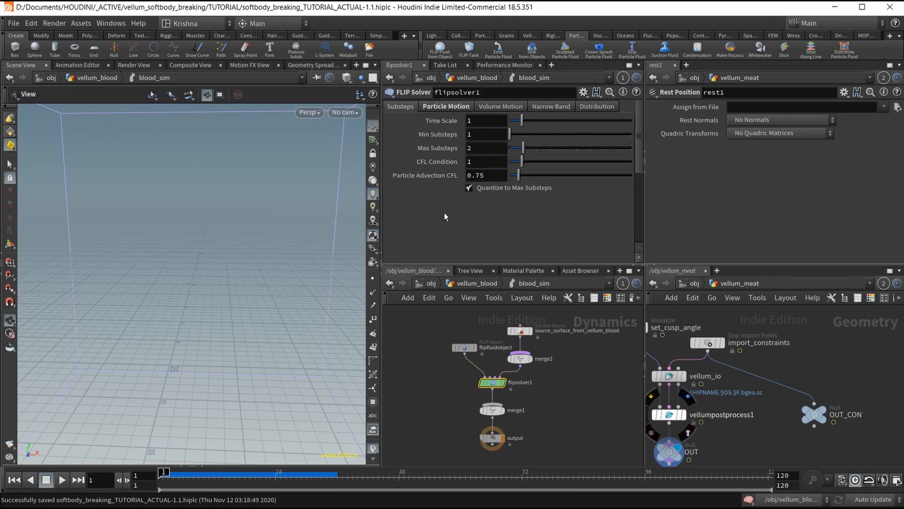
left_click(440, 109)
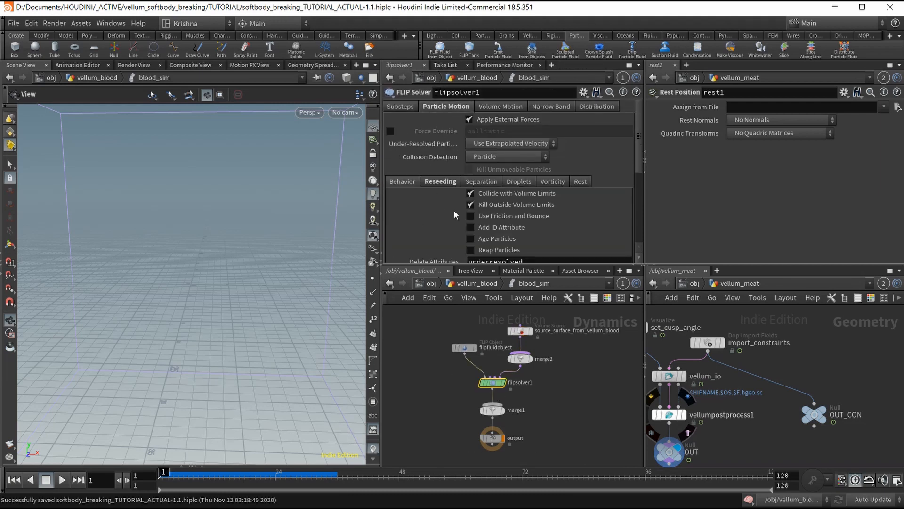
scroll(454, 210, "down", 2)
left_click(442, 151)
scroll(445, 203, "down", 1)
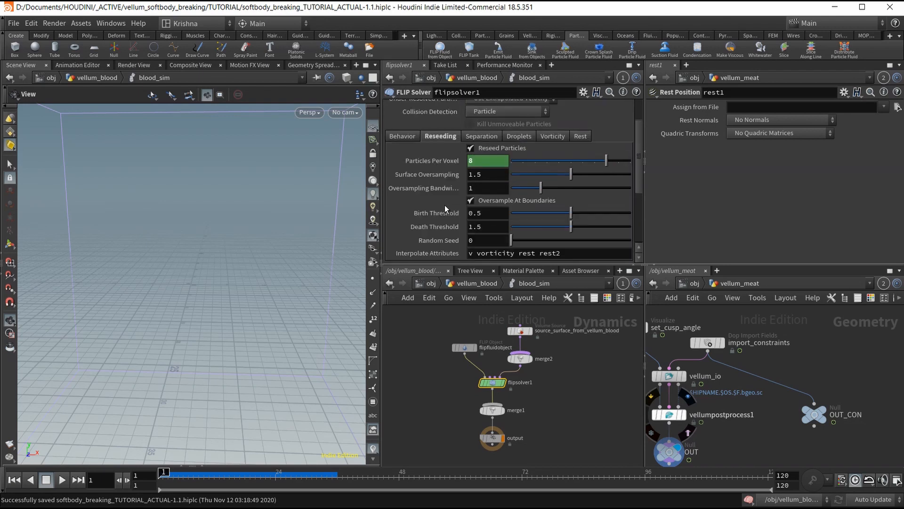
left_click(485, 136)
left_click(519, 136)
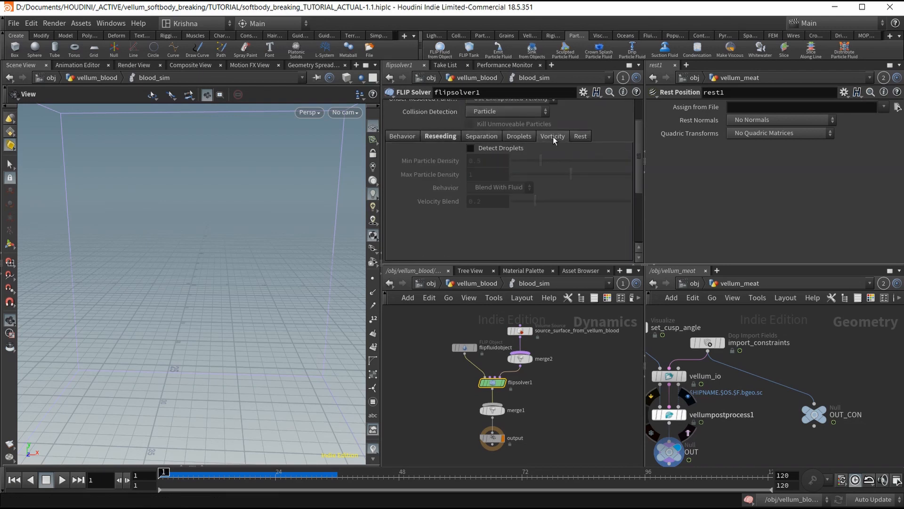
left_click(553, 136)
left_click(581, 136)
left_click(403, 137)
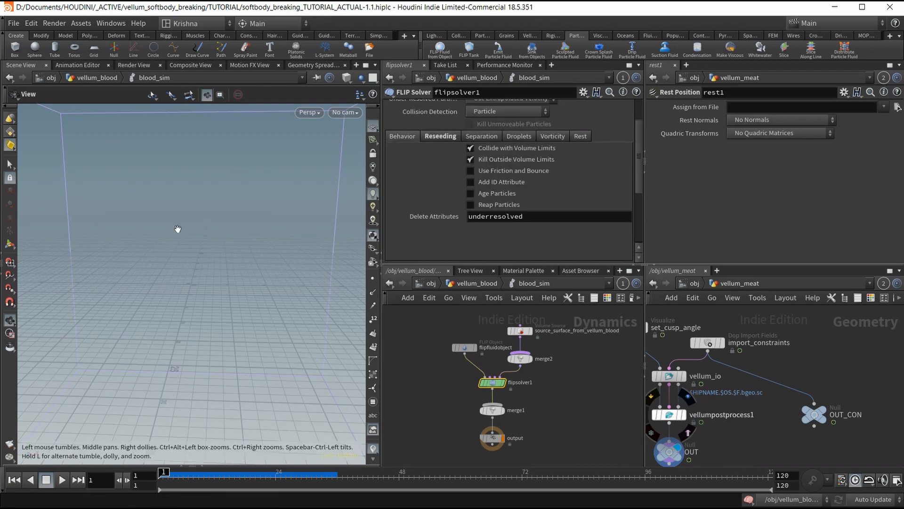
Step: Set the X box size of flipsolver1's volume limits to 10 in its volume motion settings
scroll(460, 186, "up", 2)
left_click(488, 106)
scroll(442, 194, "down", 2)
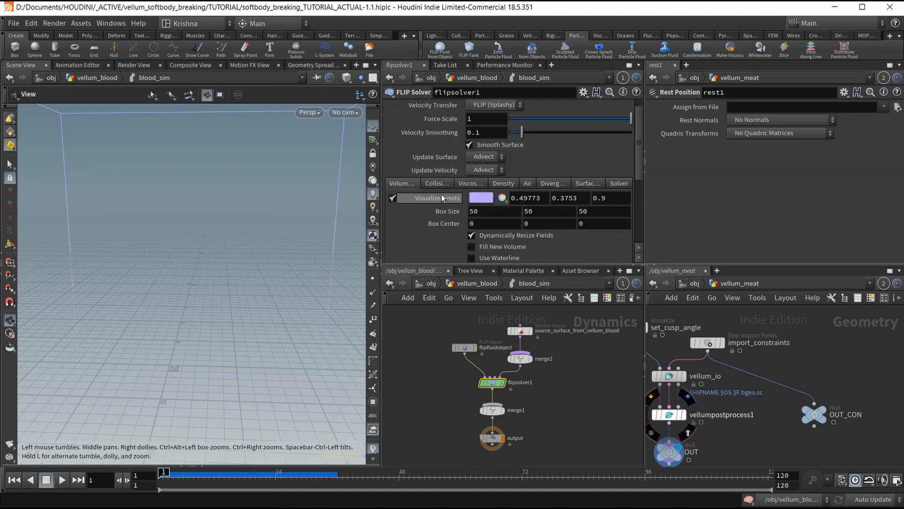
left_click(484, 180)
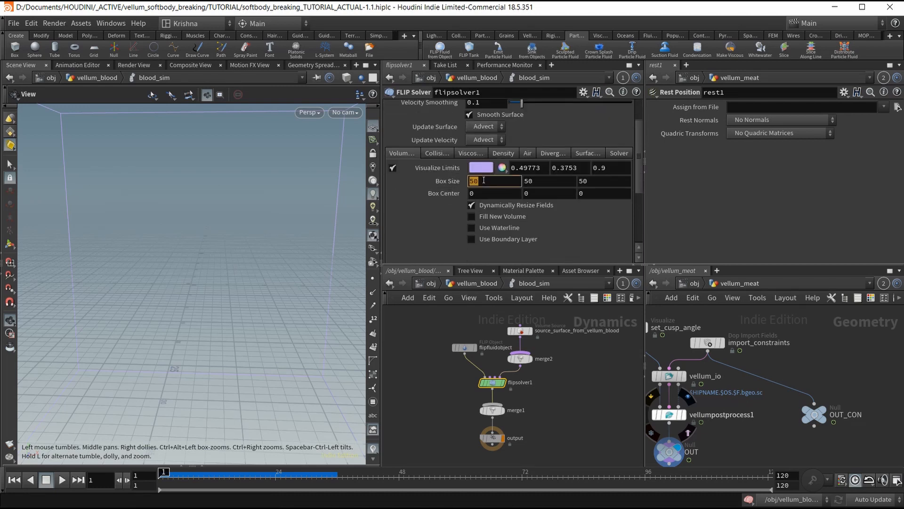
type("10")
key("Tab")
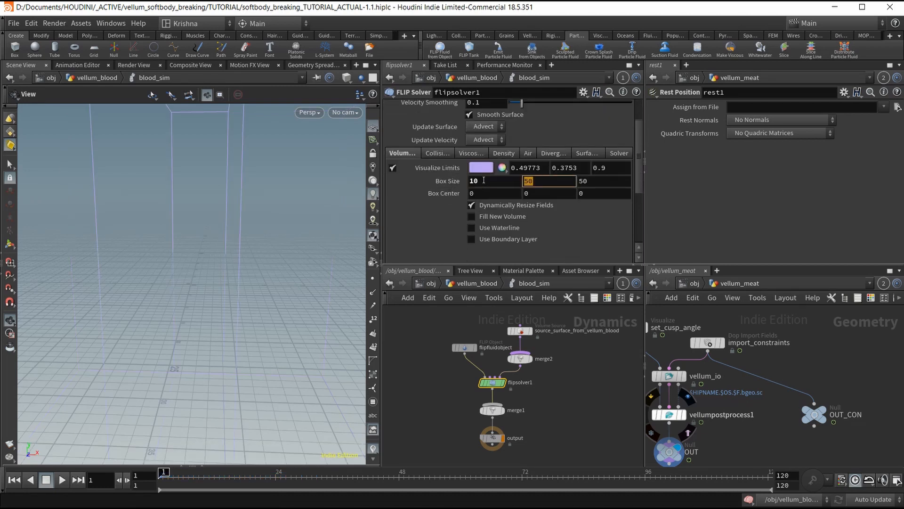
Step: Set the flipsolver1 volume limits' Box Size to 5 in Y and 10 in Z
type("5")
key("Tab")
type("10")
key("Return")
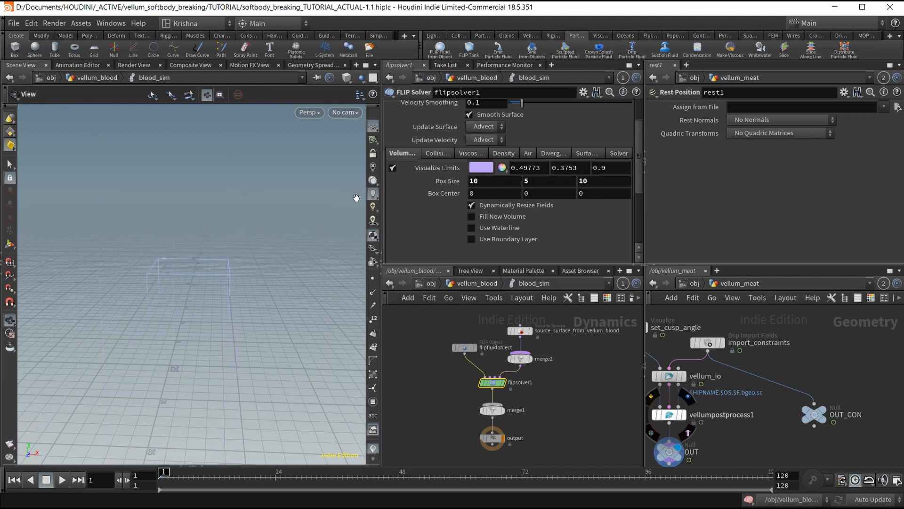
left_click_drag(254, 306, 252, 288)
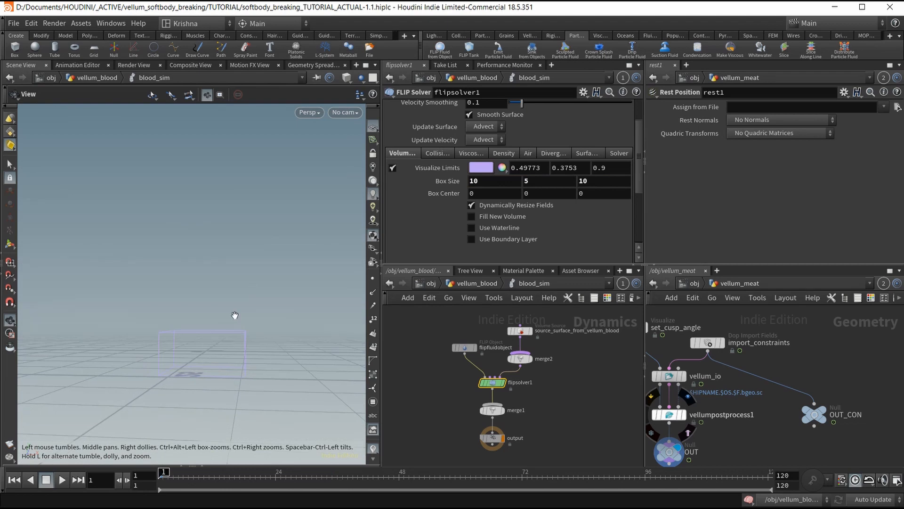
mouse_move(235, 315)
middle_mouse_down()
mouse_move(236, 347)
mouse_move(232, 324)
middle_mouse_up()
Step: Show the limits box of flipsolver1 inside blood_sim and set its Box Size to 15, 10, 15
left_click(476, 284)
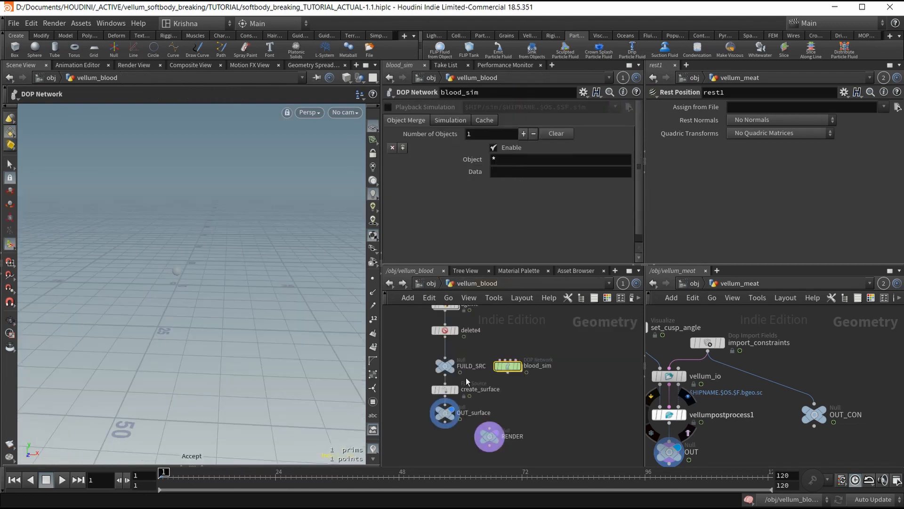
double_click(504, 366)
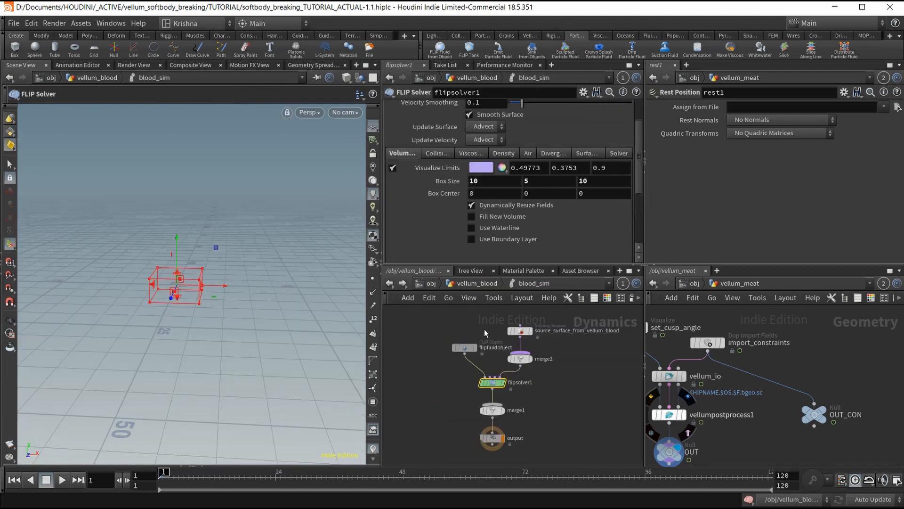
left_click(481, 179)
type("15")
key("Tab")
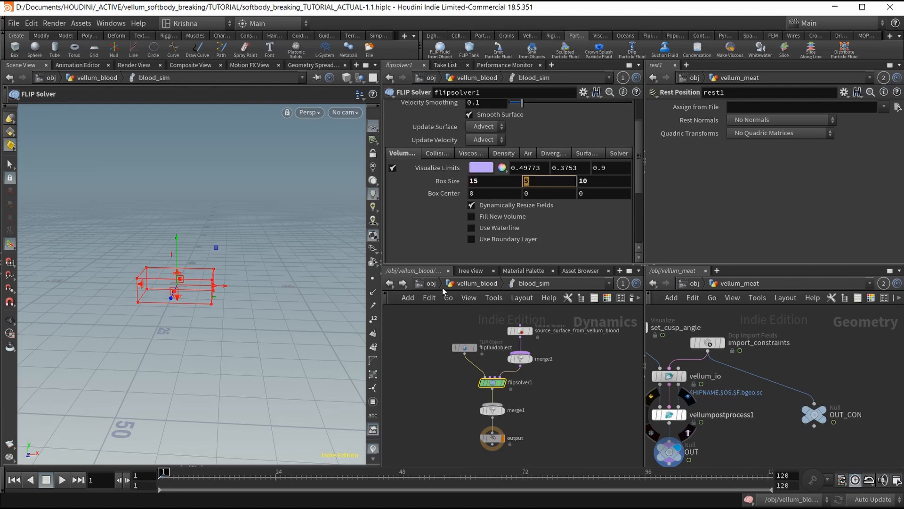
type("10")
key("Tab")
type("15")
key("Return")
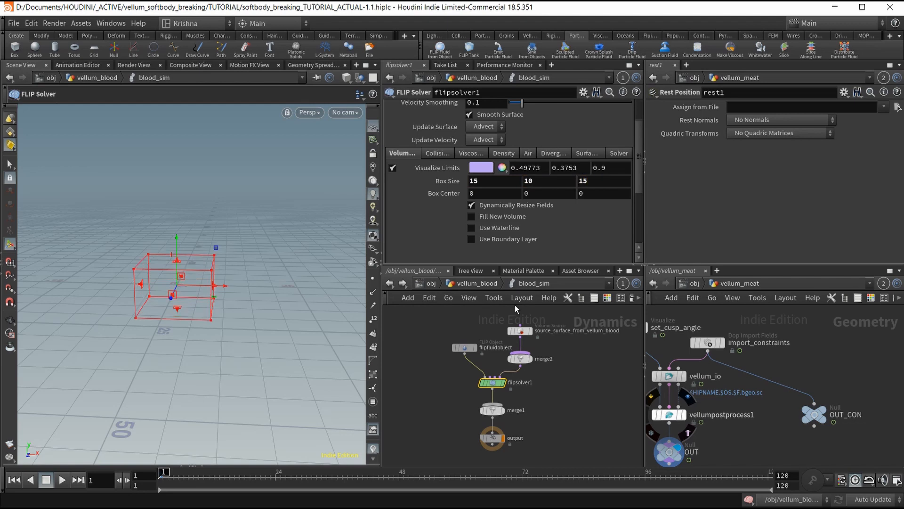
Step: Set the Y value of the FLIP solver's Box Center to 4
left_click(539, 194)
key("Return")
left_click_drag(220, 309, 181, 329, "alt")
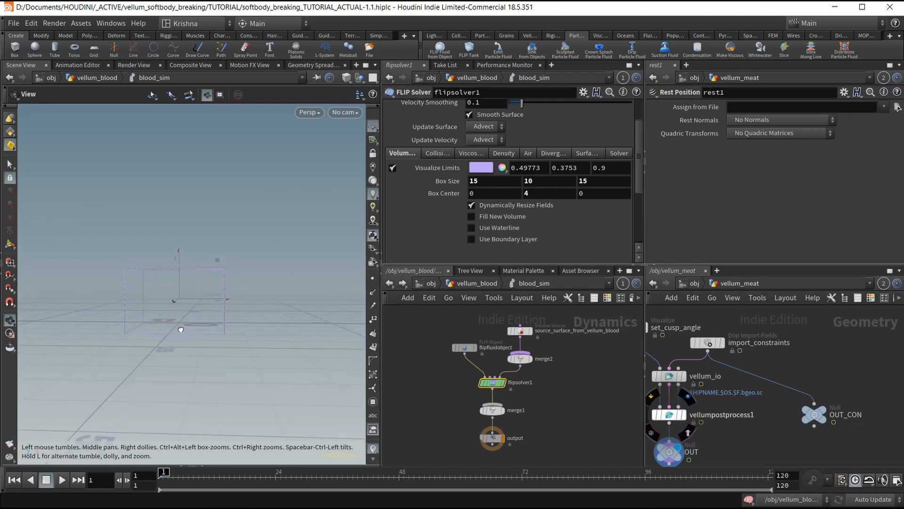
Step: Try a Y Box Center of 5 for the FLIP solver limits and return it to 4
left_click(557, 196)
type("5")
key("Return")
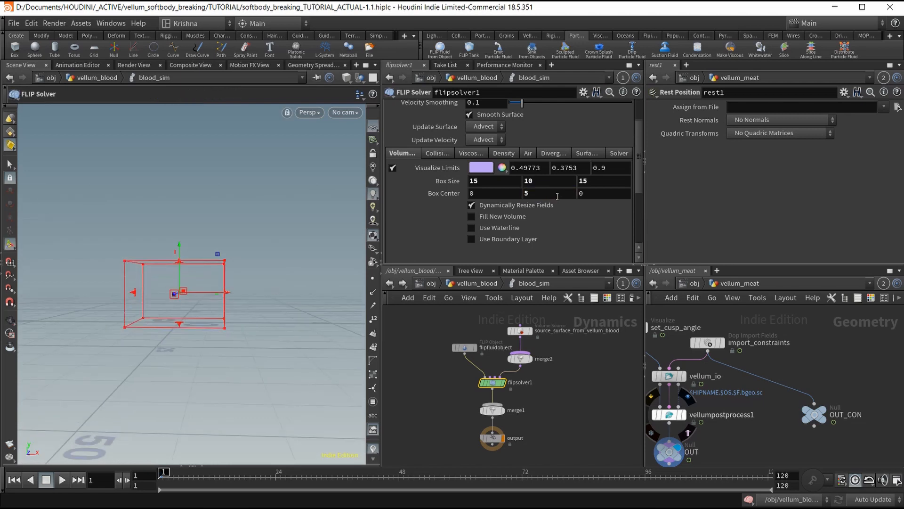
left_click(557, 196)
type("4")
key("Return")
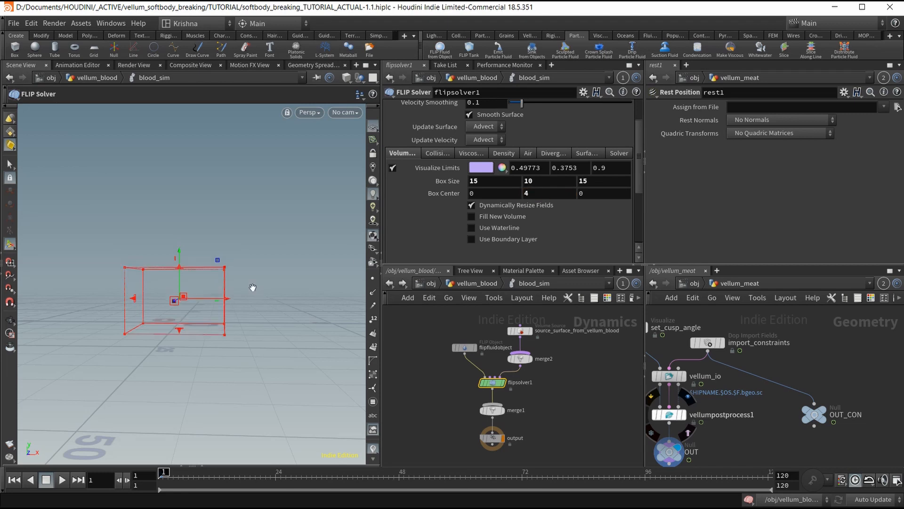
key("Escape")
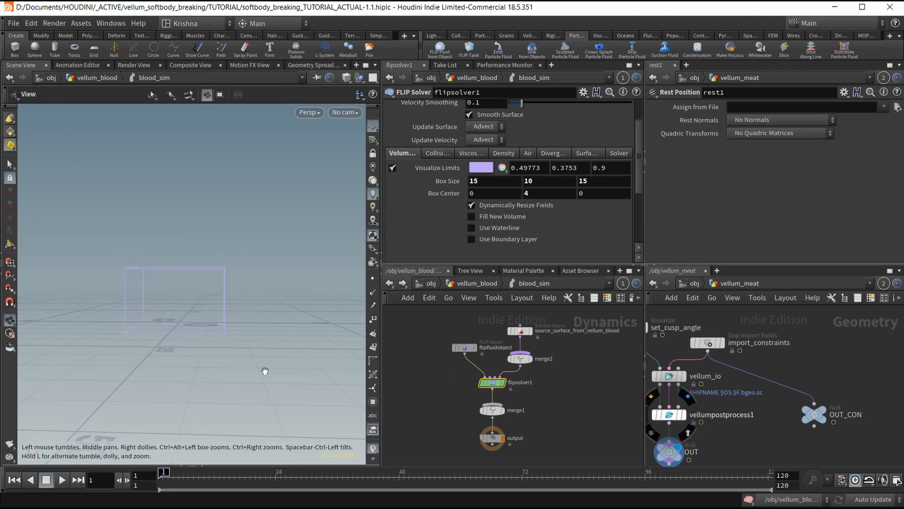
Step: Save the scene, play the blood simulation to frame 24 and inspect the particles within the limits box
key("ctrl+s")
left_click(62, 479)
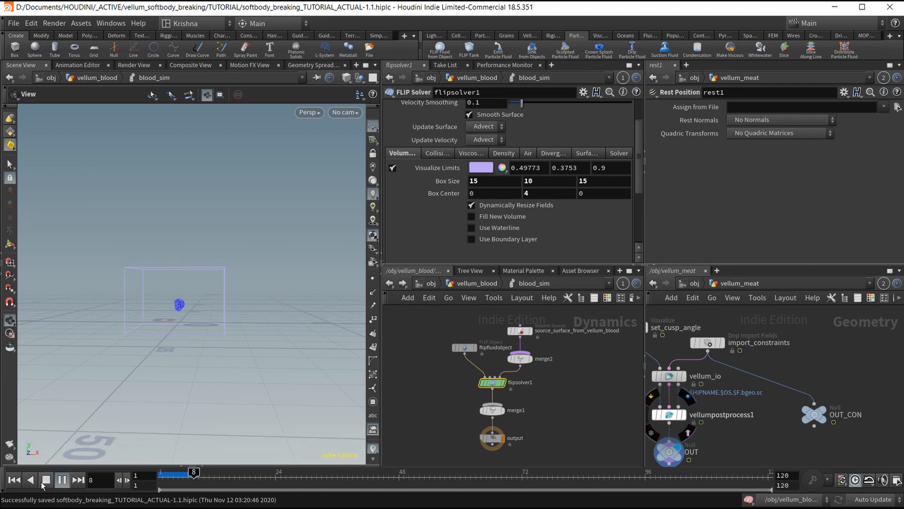
left_click(46, 484)
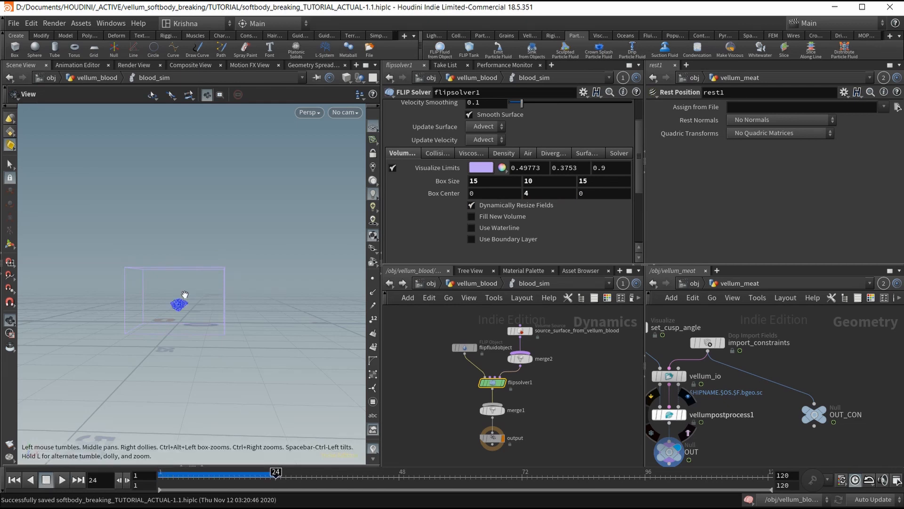
left_click_drag(183, 315, 178, 381)
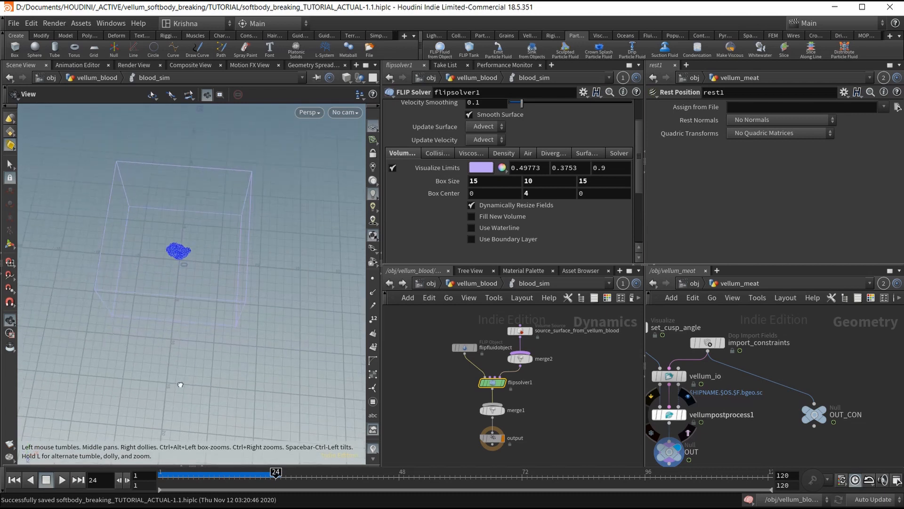
left_click_drag(190, 316, 188, 338)
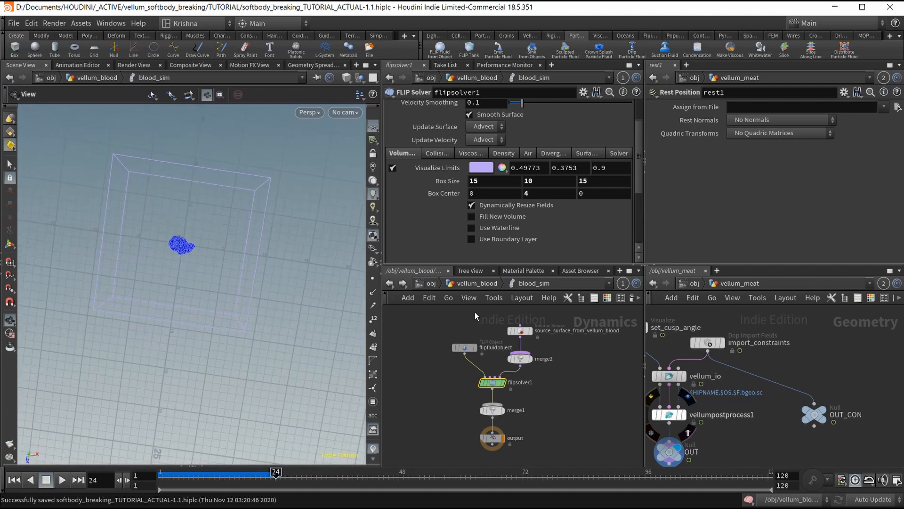
Step: Set the Z value of the FLIP solver's Box Size to 10
double_click(585, 182)
type("10")
key("Return")
Step: Try an X Box Size of 10 for the FLIP solver limits and return it to 15
left_click(498, 185)
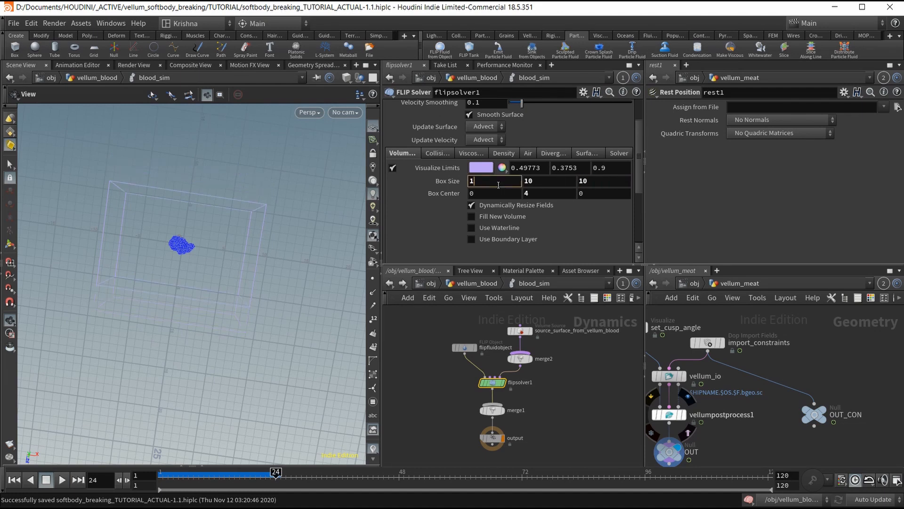
key("Return")
double_click(495, 184)
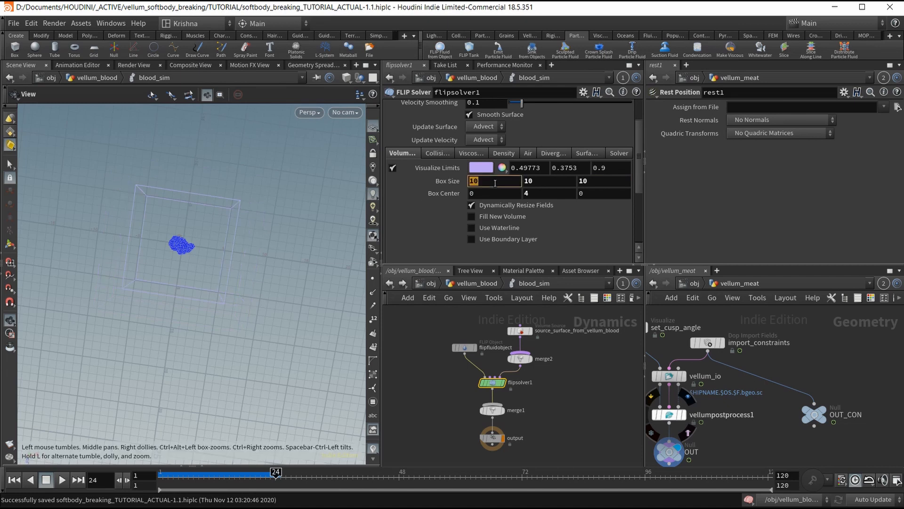
type("15")
key("Return")
left_click_drag(225, 276, 207, 267)
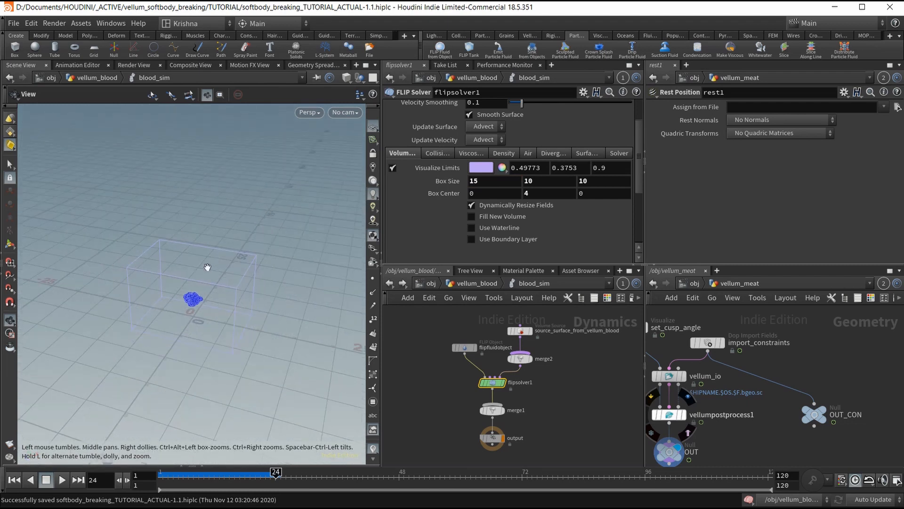
scroll(208, 267, "up", 5)
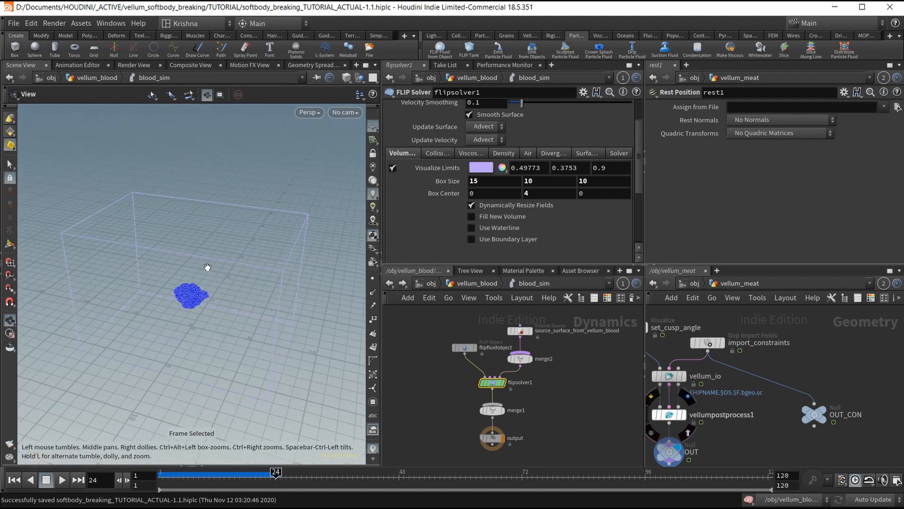
Step: Return to frame 1 and display the blood_sim DOP network at the vellum_blood level
left_click(15, 480)
left_click_drag(185, 331, 202, 295)
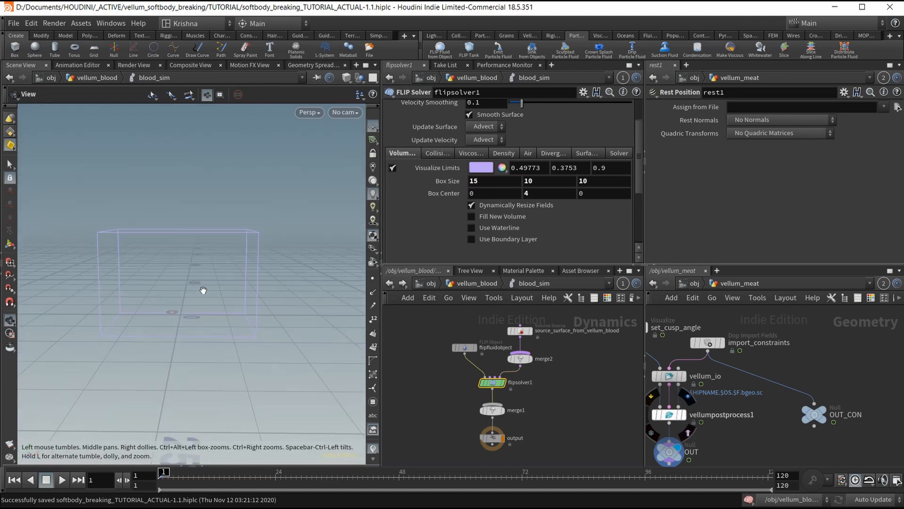
left_click(487, 285)
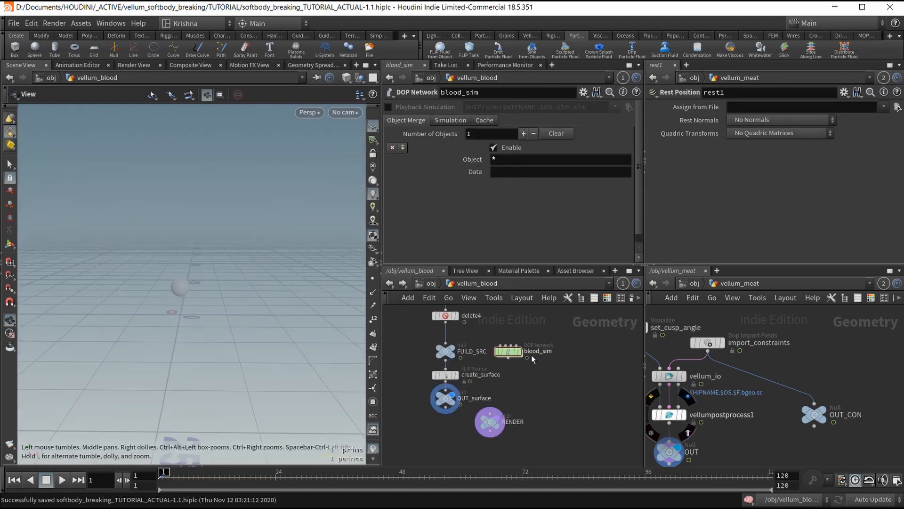
left_click(522, 352)
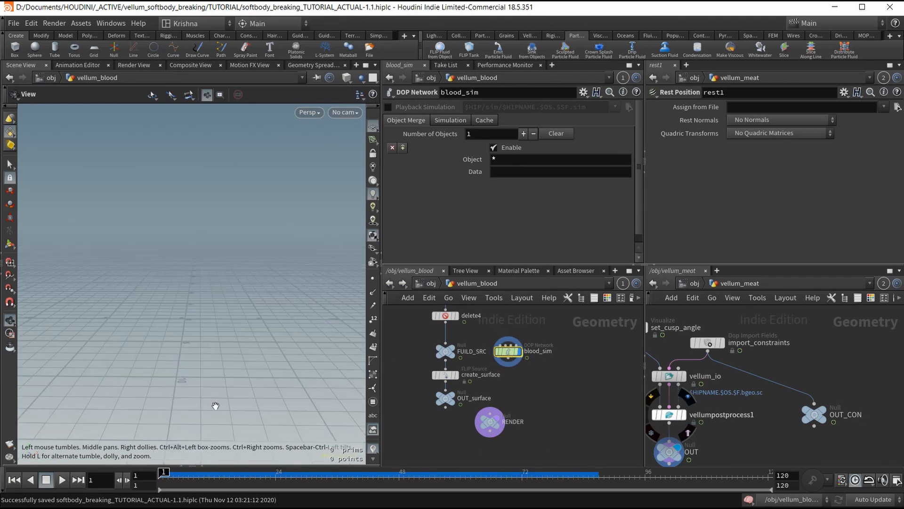
Step: Play the blood_sim particles to frame 48, stop playback and return to frame 1
left_click(61, 479)
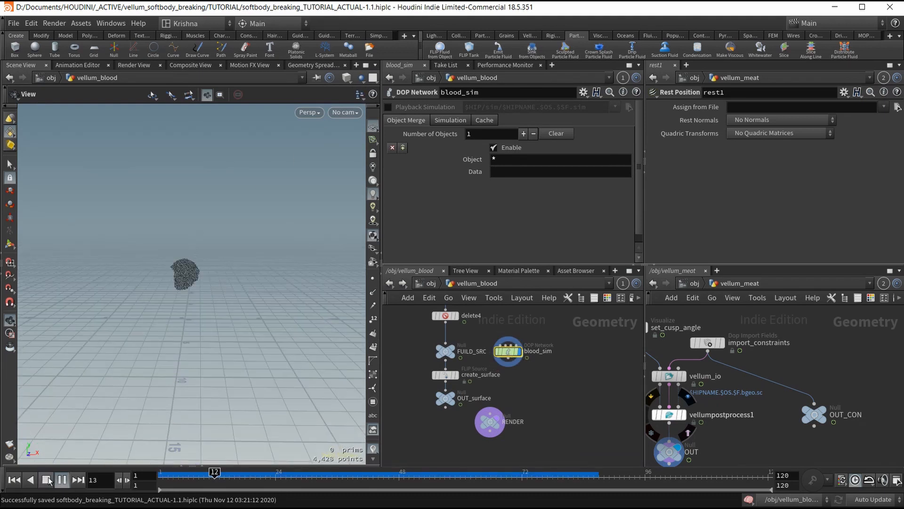
left_click(48, 480)
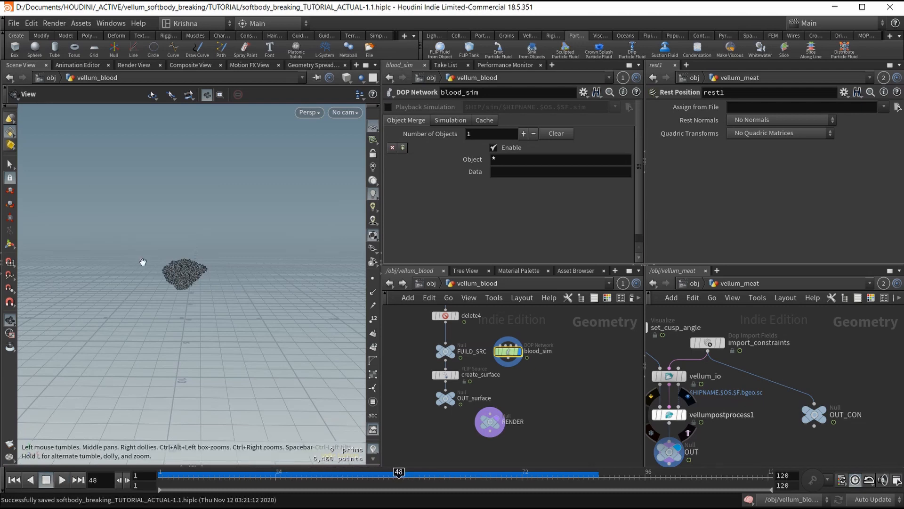
left_click(19, 480)
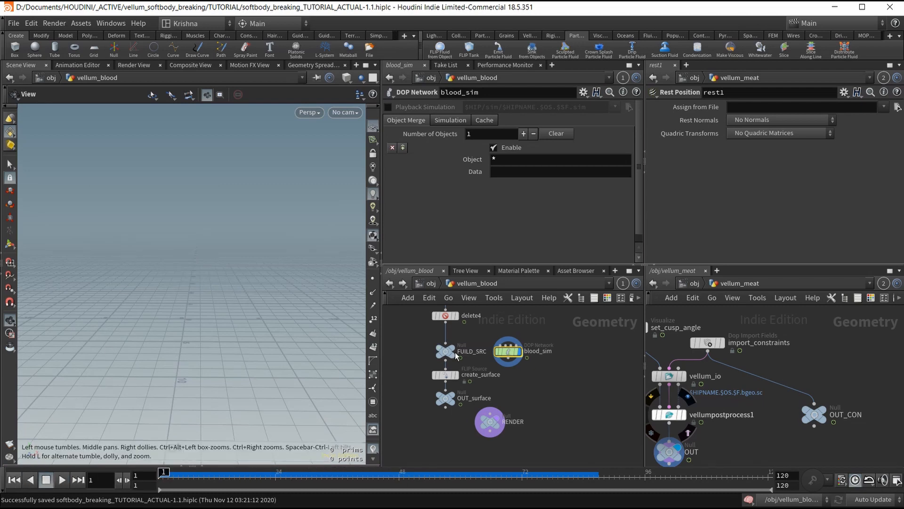
Step: Open vellum_blood's blood_sim in the network view showing vellum_meat and insert a Gravity Force node between merge1 and output
left_click(676, 284)
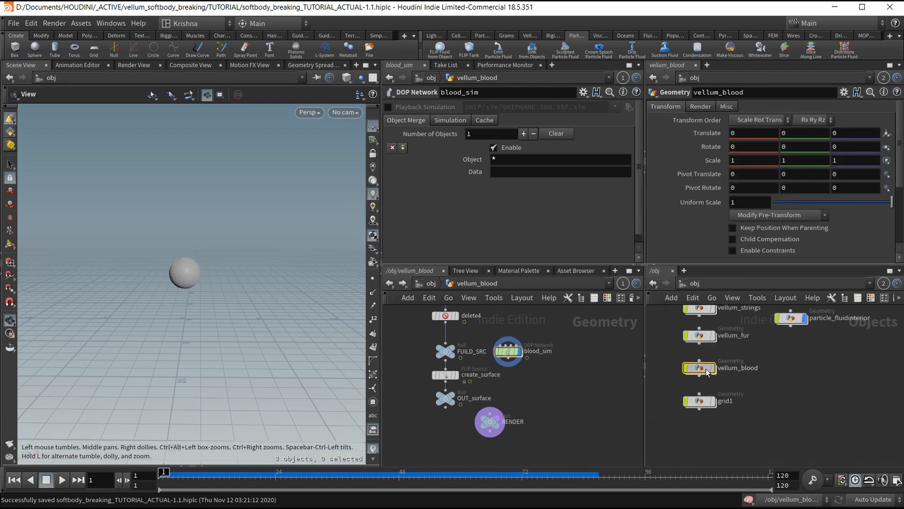
double_click(705, 369)
double_click(786, 406)
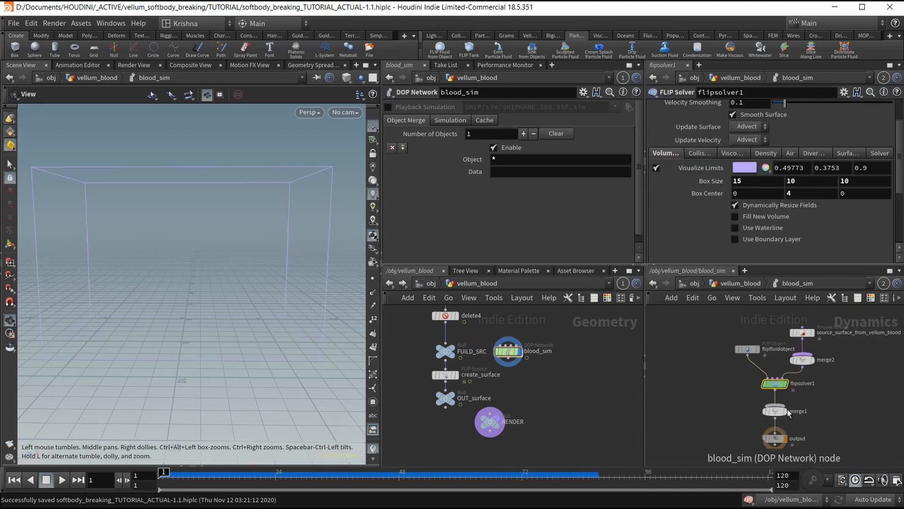
key("Tab")
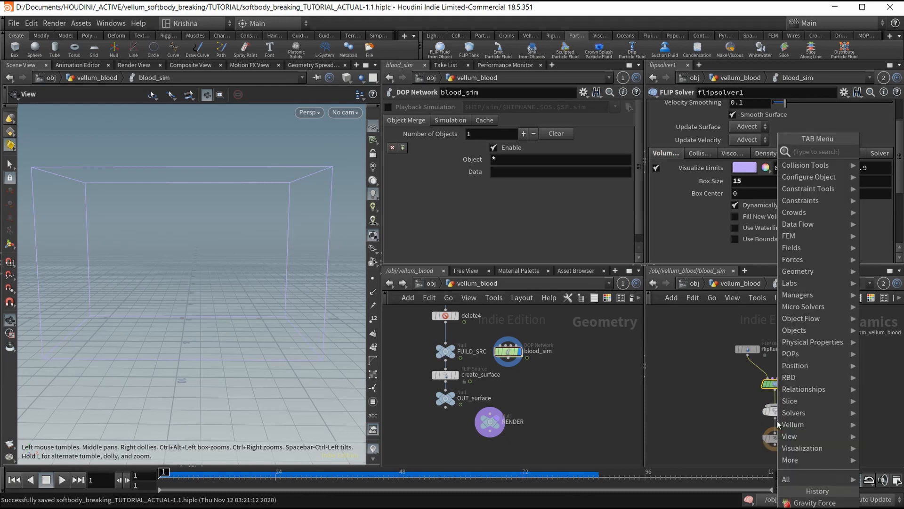
type("grav")
key("Return")
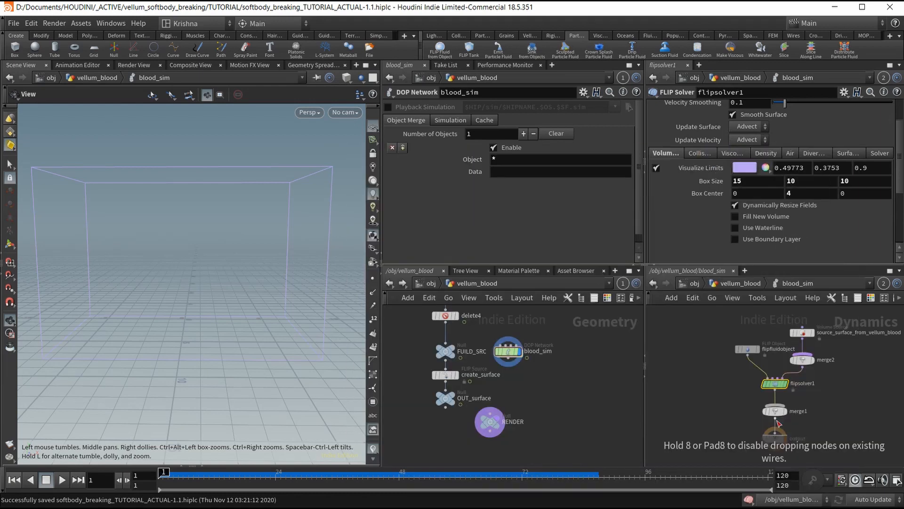
left_click(778, 423)
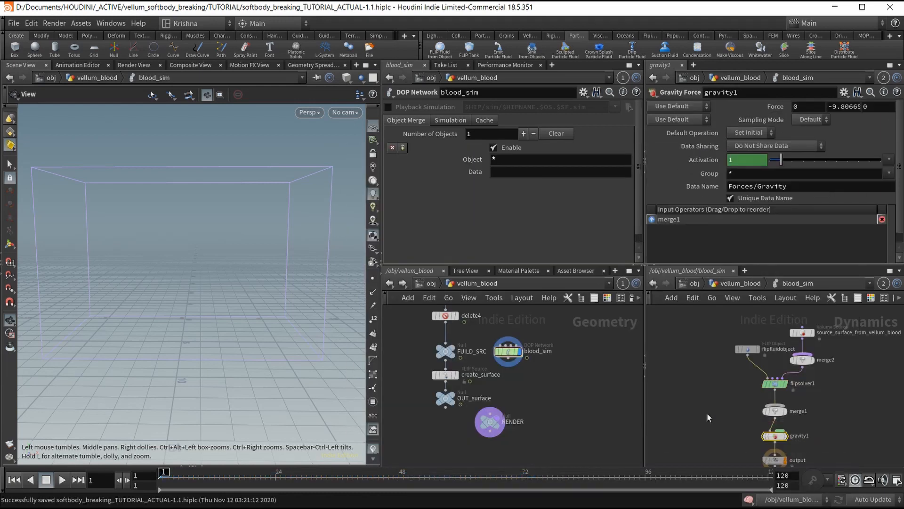
Step: Save the scene, play the blood simulation with gravity from frame 1, and rewind to the start
key("ctrl+s")
left_click_drag(533, 369, 495, 348)
left_click(19, 474)
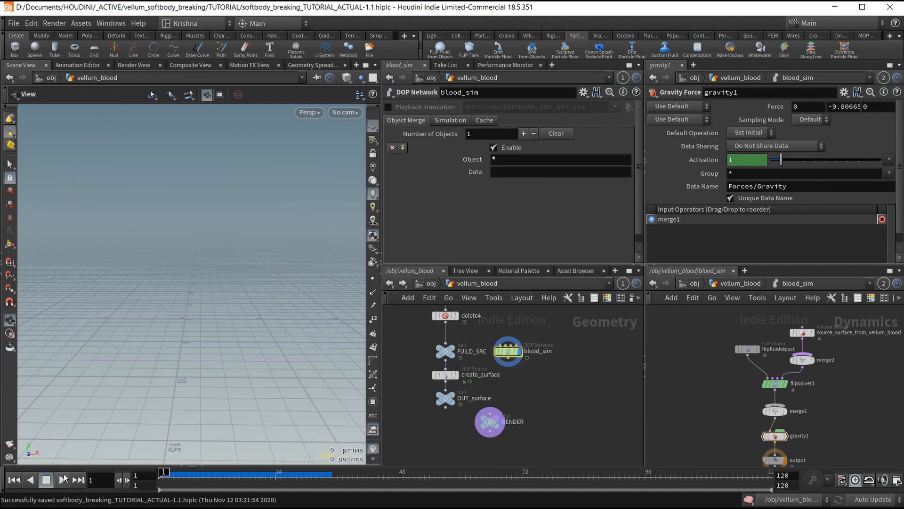
left_click(62, 479)
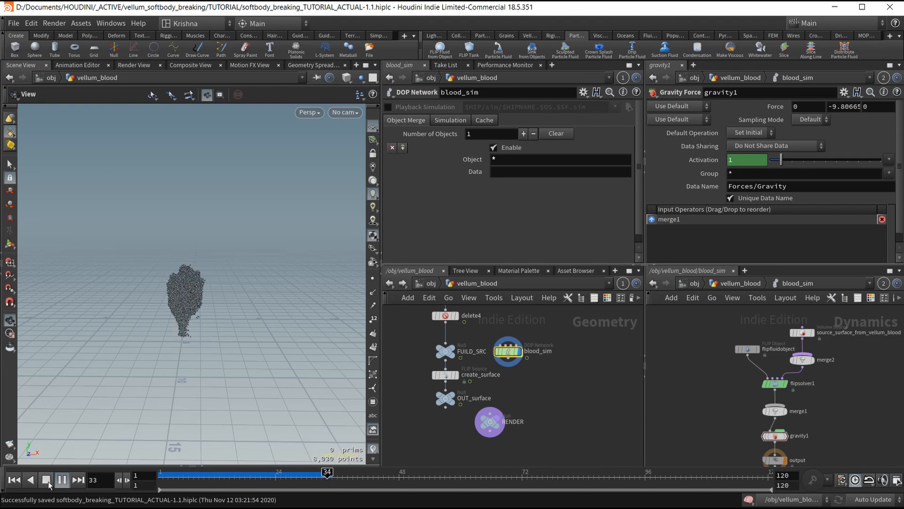
left_click(14, 480)
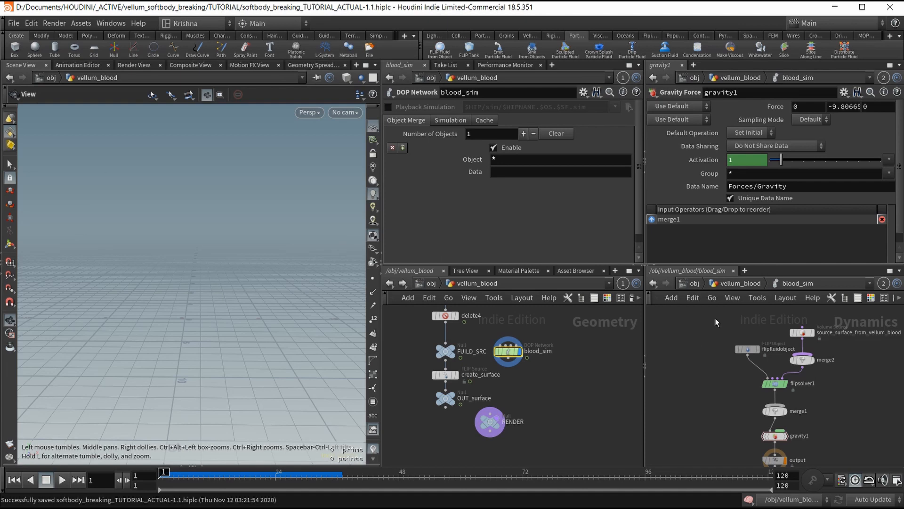
Step: Add a Ground Plane node beside flipfluidobject in the blood_sim network
key("Tab")
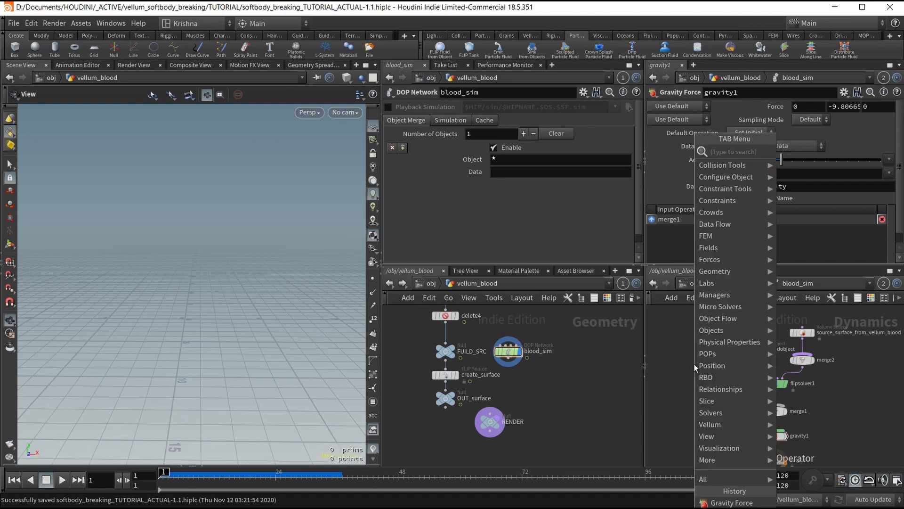
type("grou")
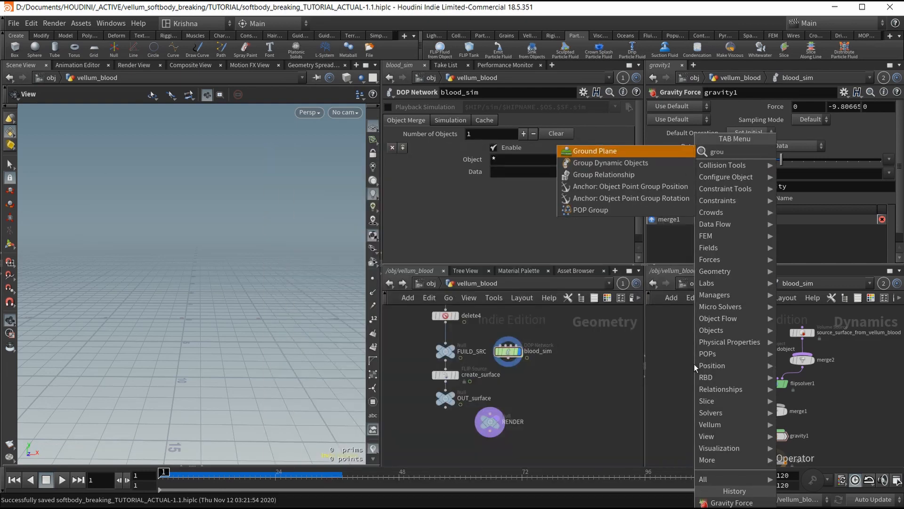
key("Return")
left_click(694, 363)
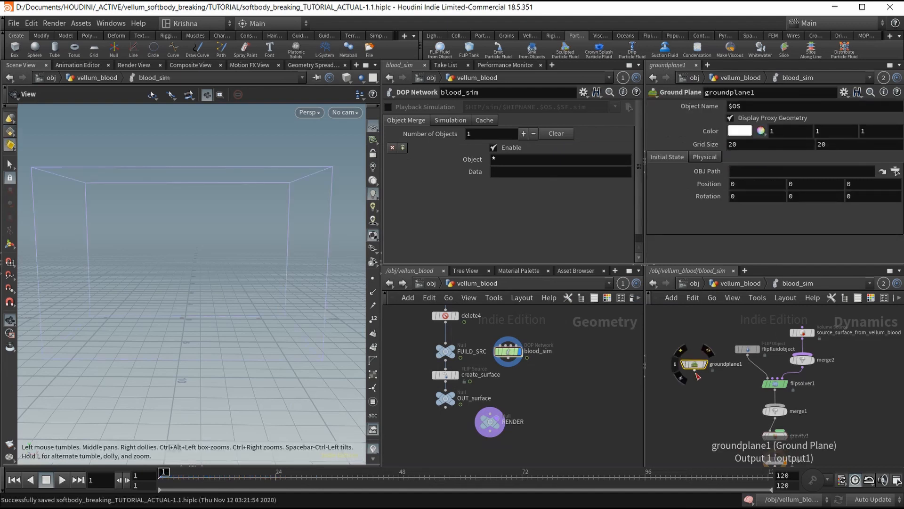
Step: Connect groundplane1 into merge1 as an additional input of the blood simulation and save the scene
left_click(695, 370)
left_click(773, 410)
left_click(773, 410)
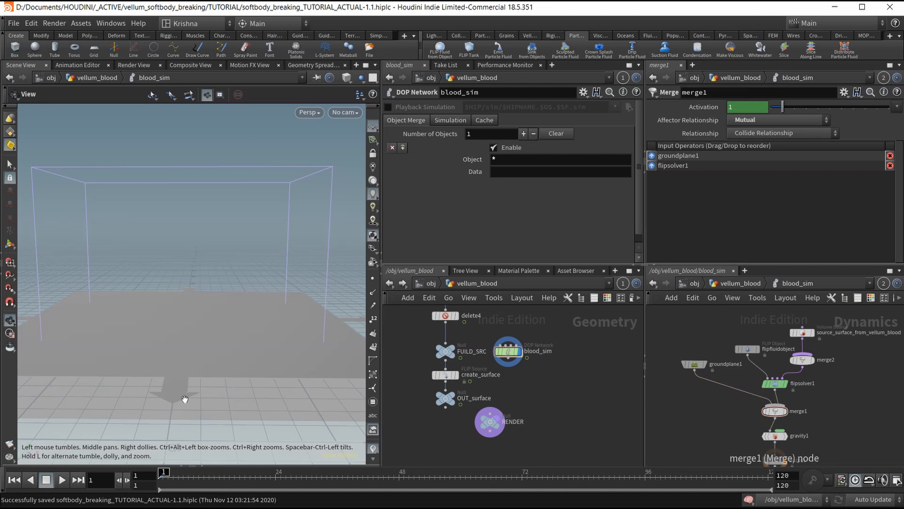
key("ctrl+s")
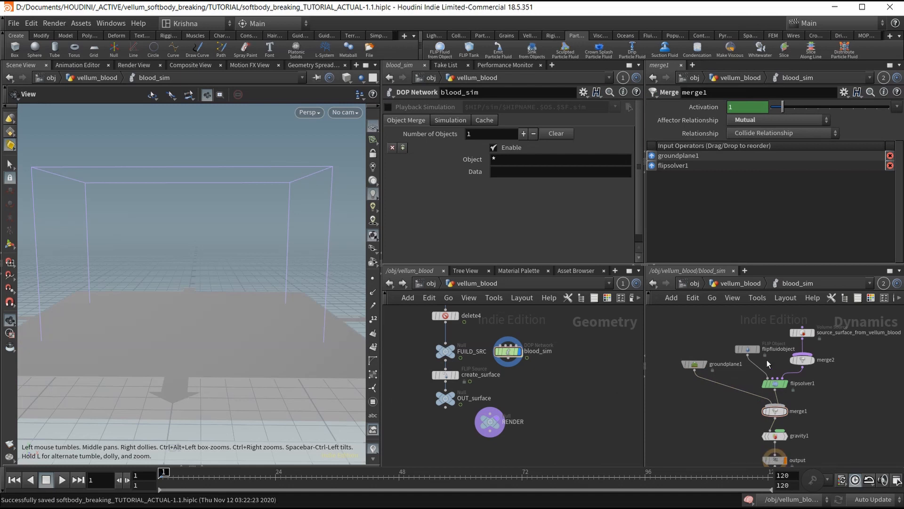
Step: Look through the vellum_meat and vellum_strings networks for the existing collision setup, including the object_merge3 source above OUT_COL
left_click(429, 283)
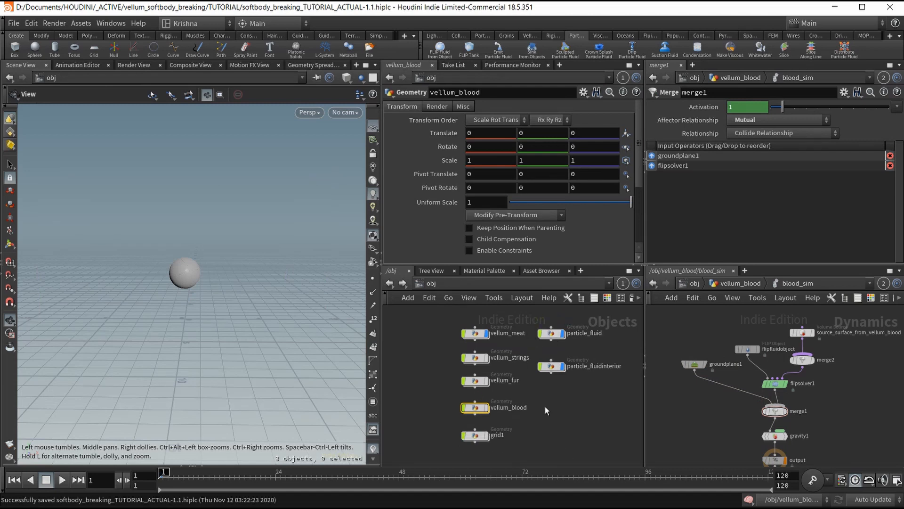
double_click(476, 334)
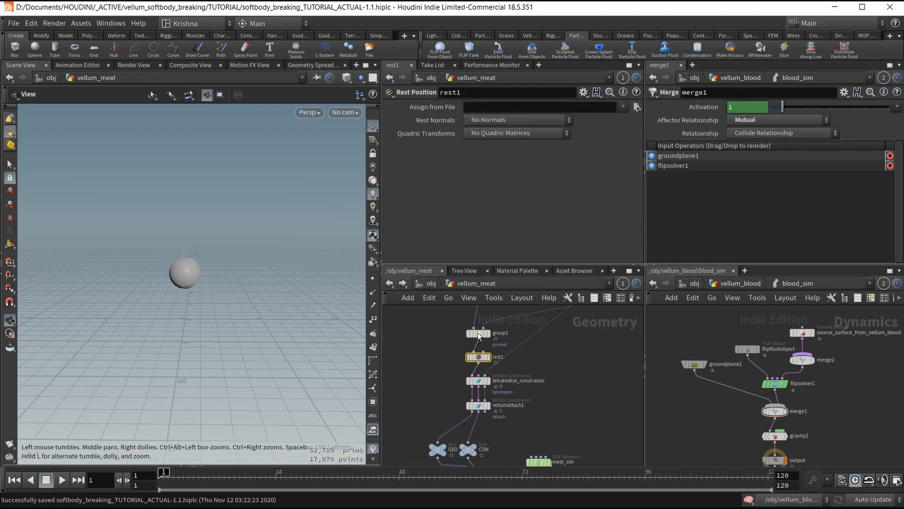
left_click(420, 284)
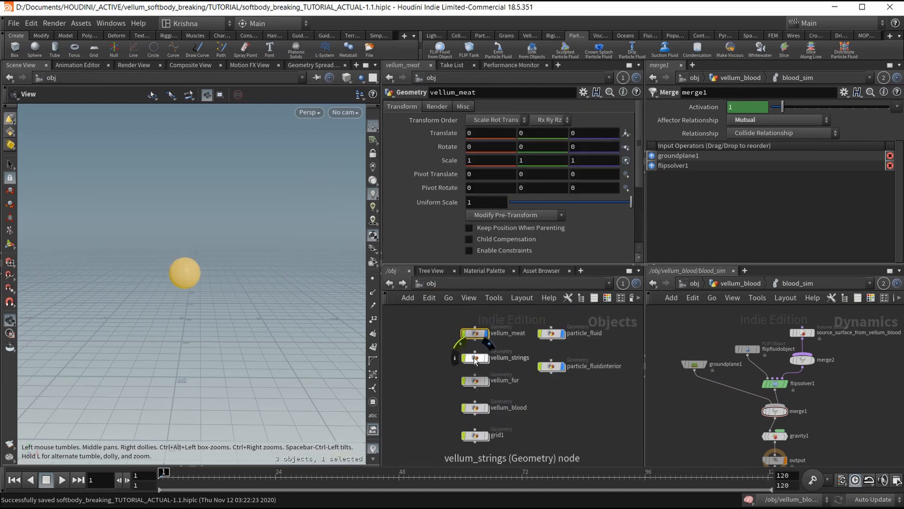
double_click(474, 357)
scroll(561, 372, "up", 7)
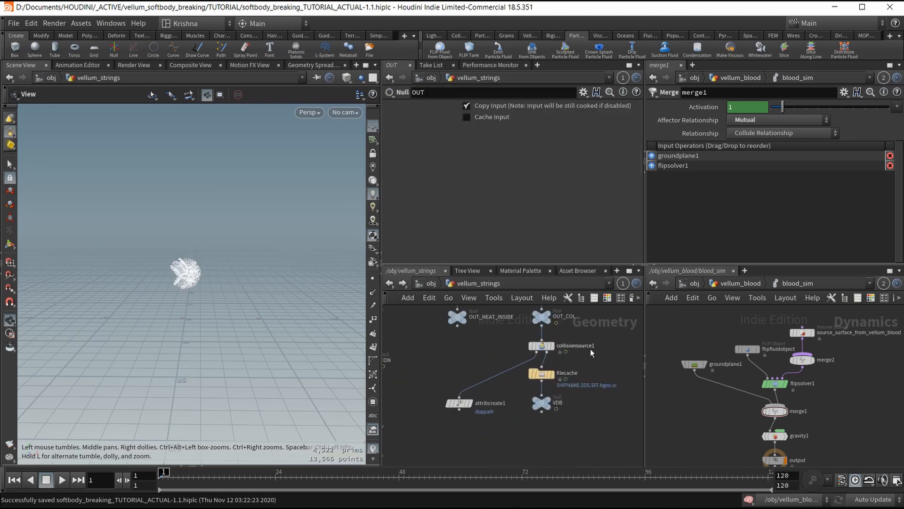
middle_click_drag(584, 308, 581, 372)
scroll(583, 364, "down", 1)
left_click(544, 334)
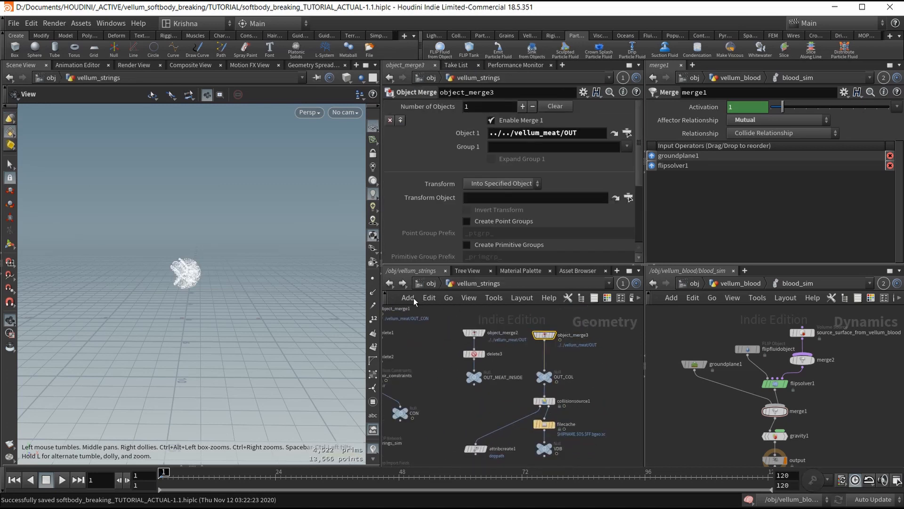
left_click(389, 283)
middle_click_drag(530, 403, 498, 379)
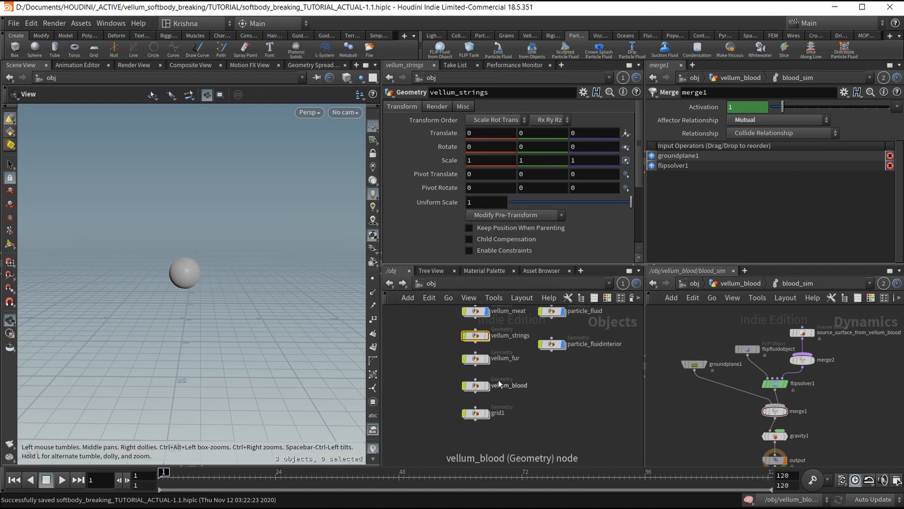
Step: Copy the vellum_strings static object, merge3 and staticsolver1 from vellum_strings' strings_sim and paste them into blood_sim
double_click(476, 336)
scroll(504, 386, "down", 3)
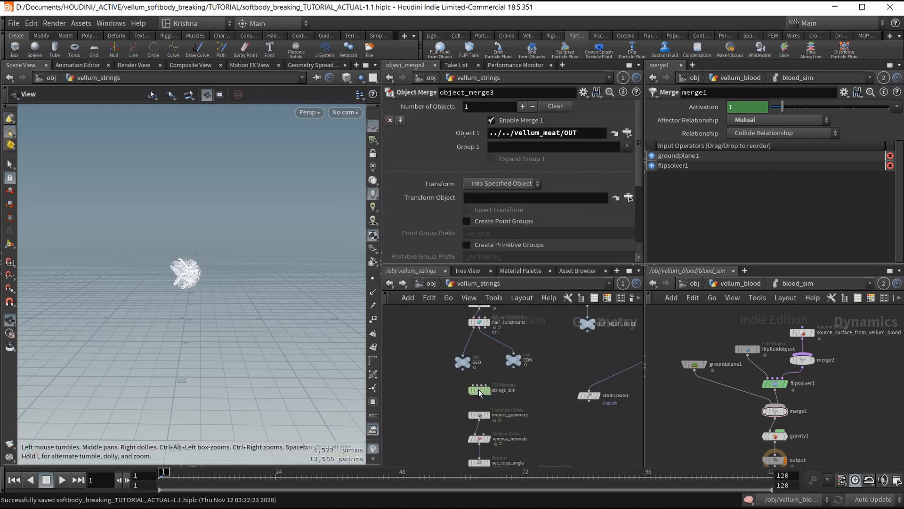
double_click(471, 387)
left_click_drag(487, 391, 482, 400)
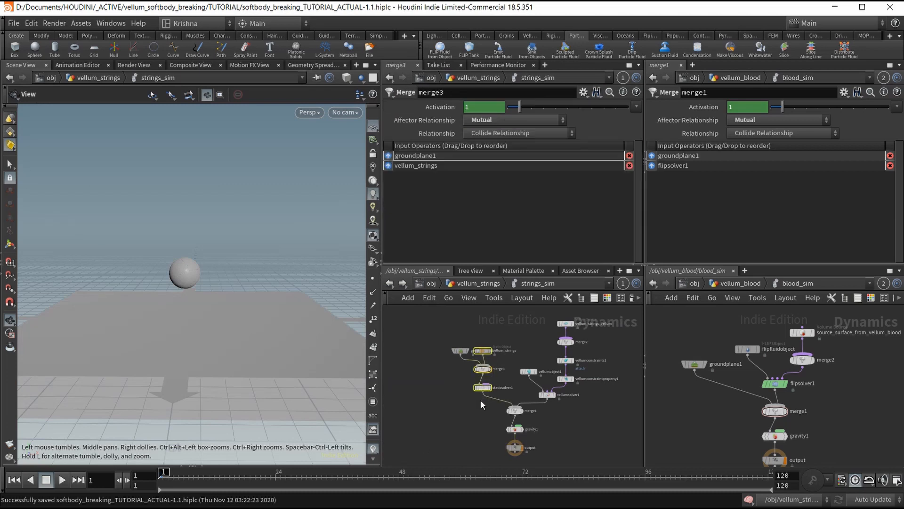
key("ctrl+c")
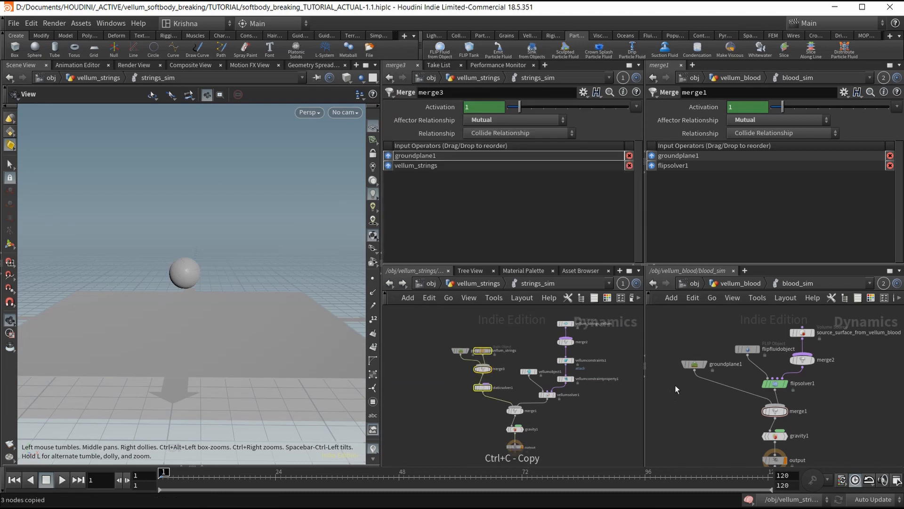
key("ctrl+v")
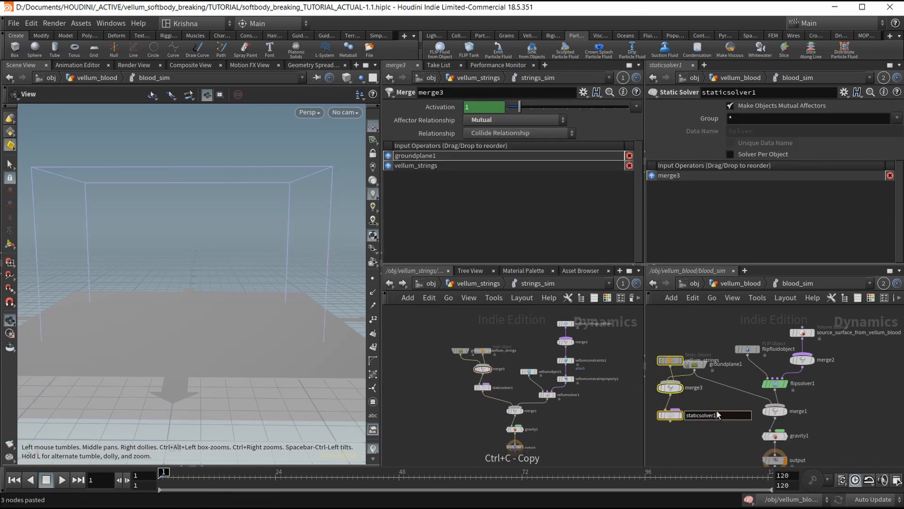
left_click(702, 435)
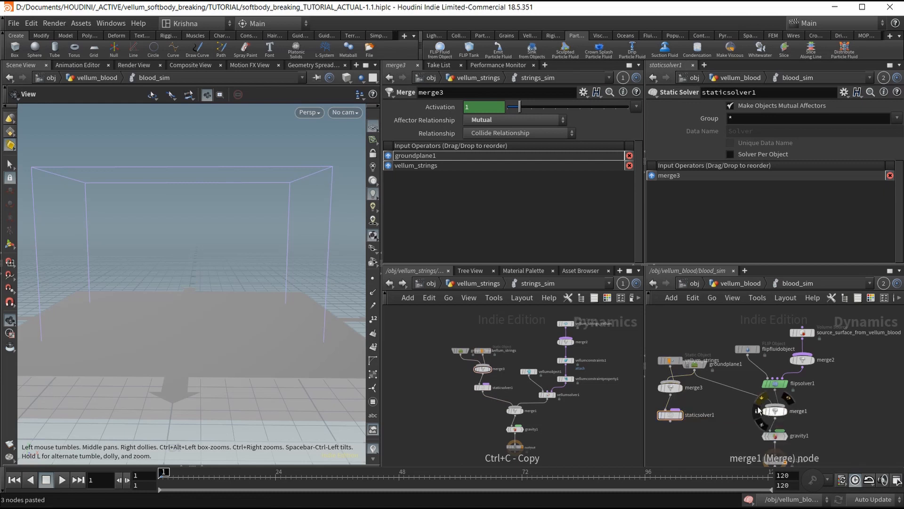
Step: Wire staticsolver1 into merge1 in place of groundplane1's direct connection, tidy the blood_sim node layout and save the scene
left_click_drag(738, 389, 671, 421)
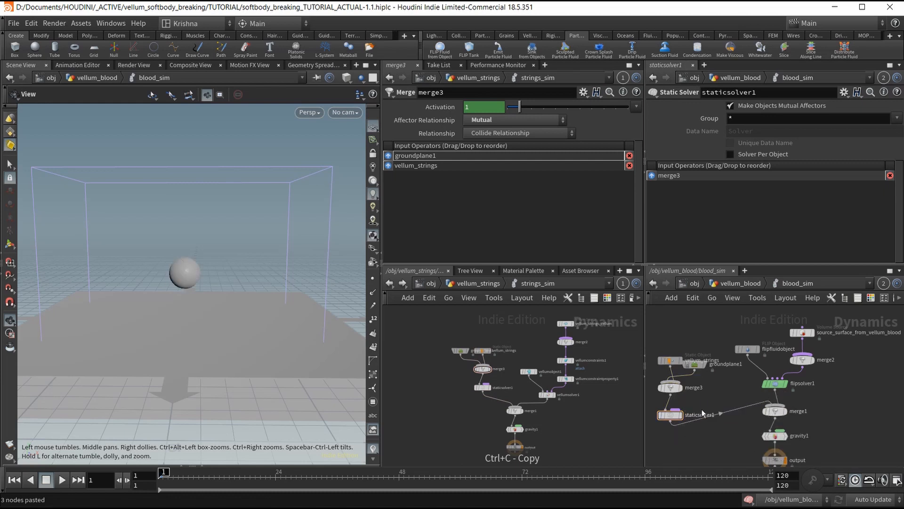
left_click_drag(695, 363, 662, 329)
key("l")
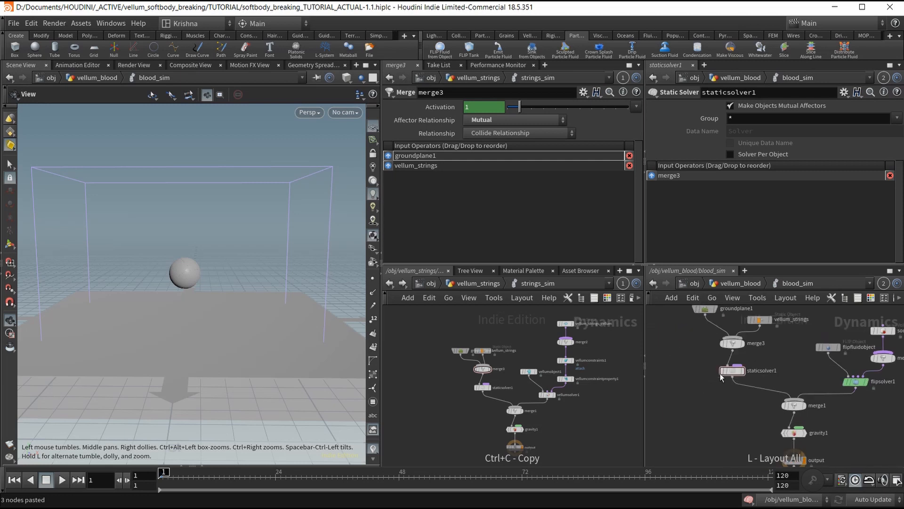
key("h")
left_click(775, 401)
key("ctrl+s")
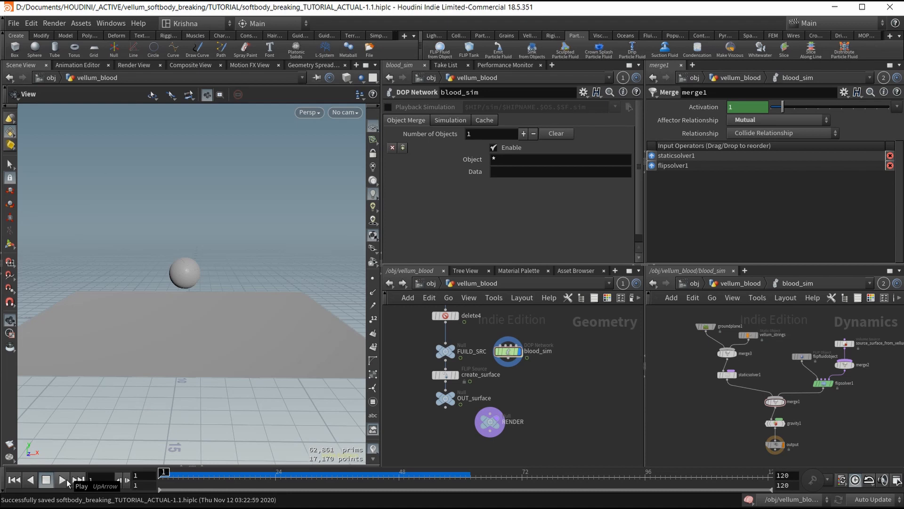
Step: Play the blood simulation with collisions, scrub through it to frame 48, then return to frame 1 and save
left_click(67, 480)
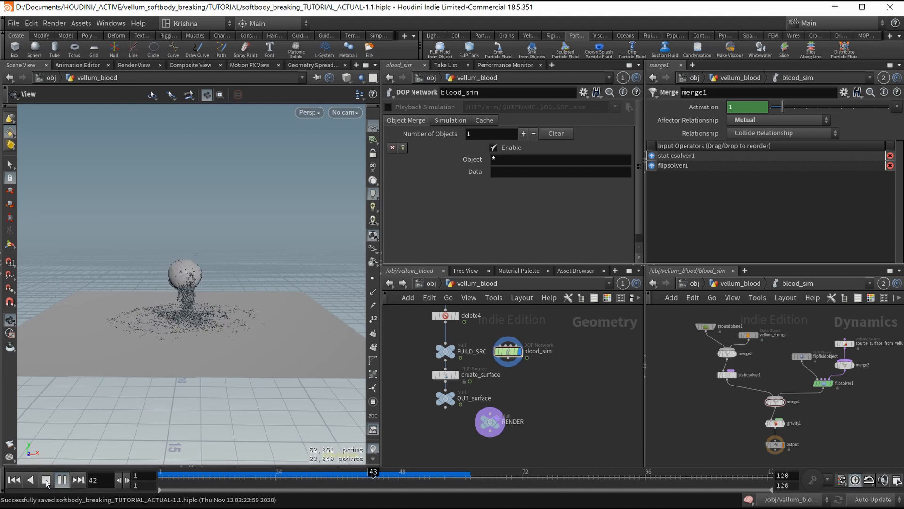
left_click(46, 480)
left_click(210, 473)
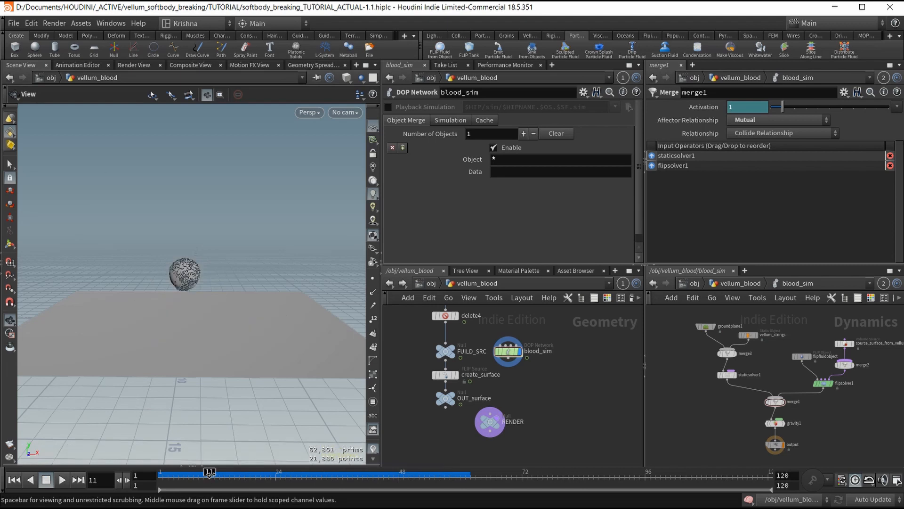
left_click_drag(210, 472, 392, 478)
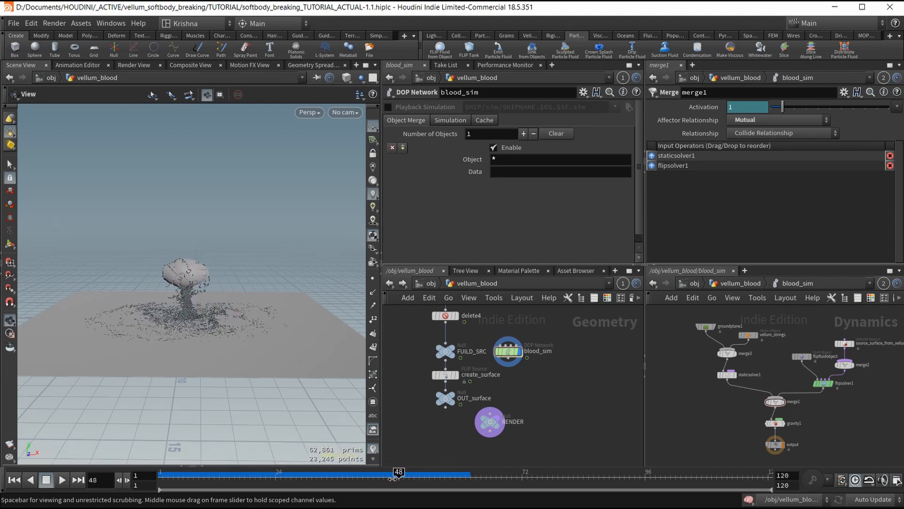
scroll(177, 287, "up", 6)
scroll(200, 303, "down", 2)
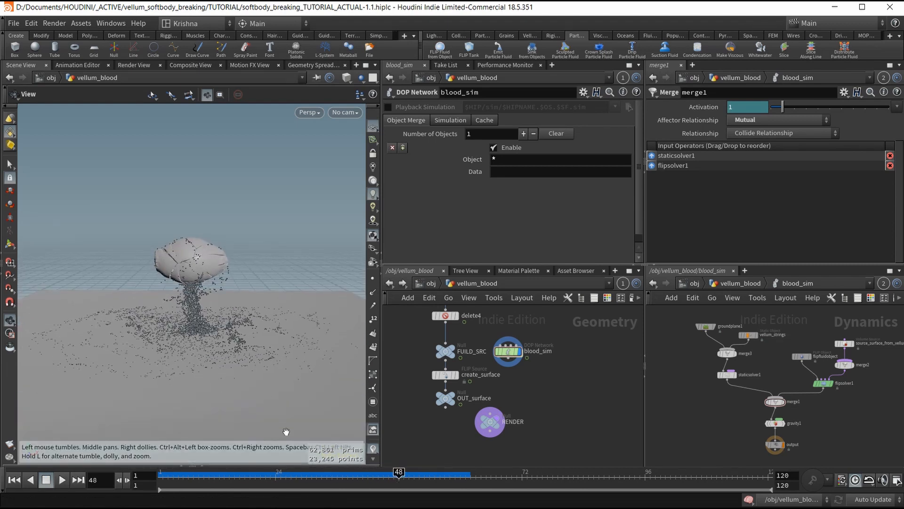
left_click_drag(251, 476, 162, 483)
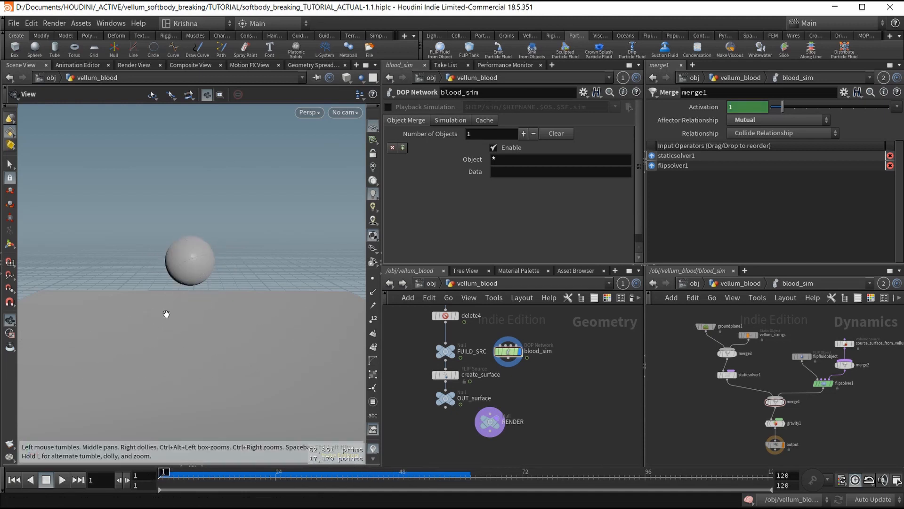
key("ctrl+s")
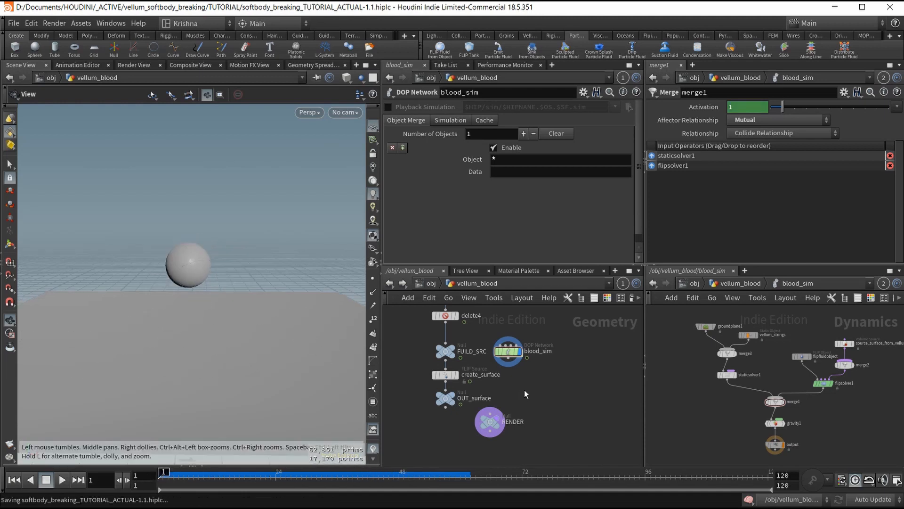
Step: Examine flipsolver1's substep settings and the reseeding options of its particle motion
mouse_move(508, 353)
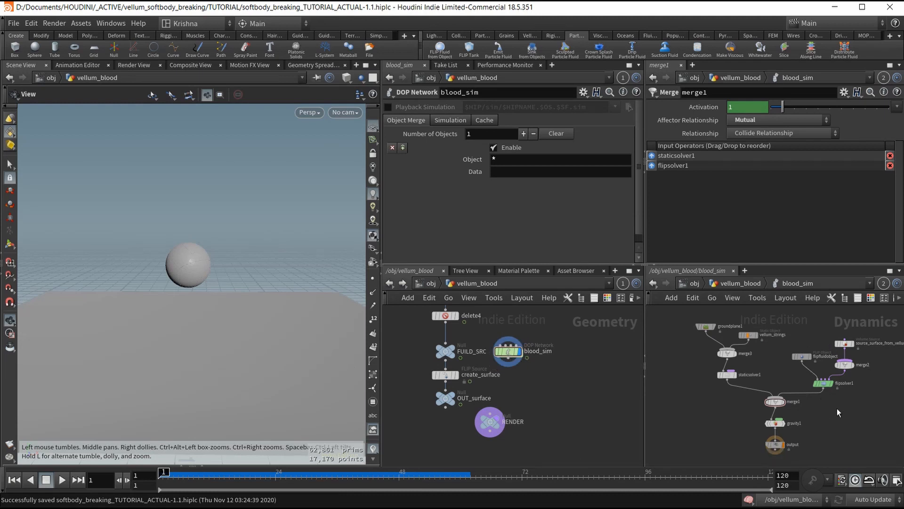
left_click(821, 383)
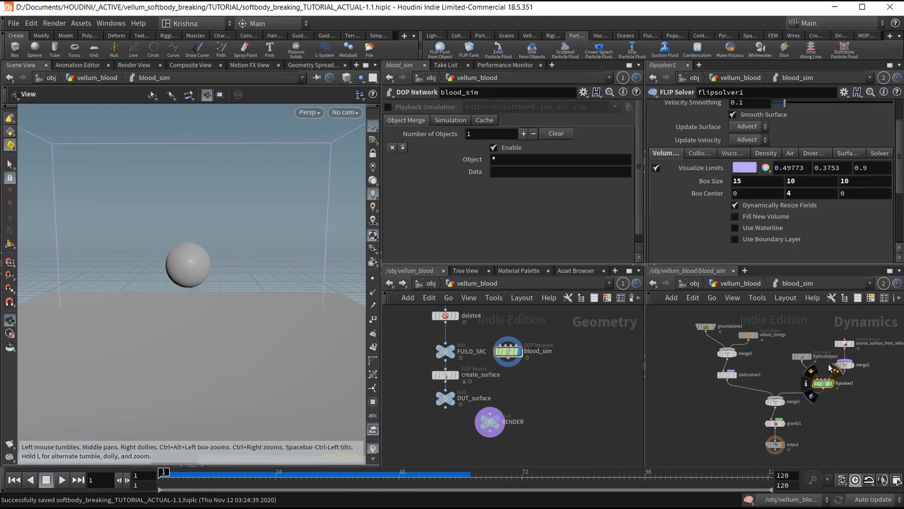
mouse_move(827, 390)
scroll(702, 184, "up", 3)
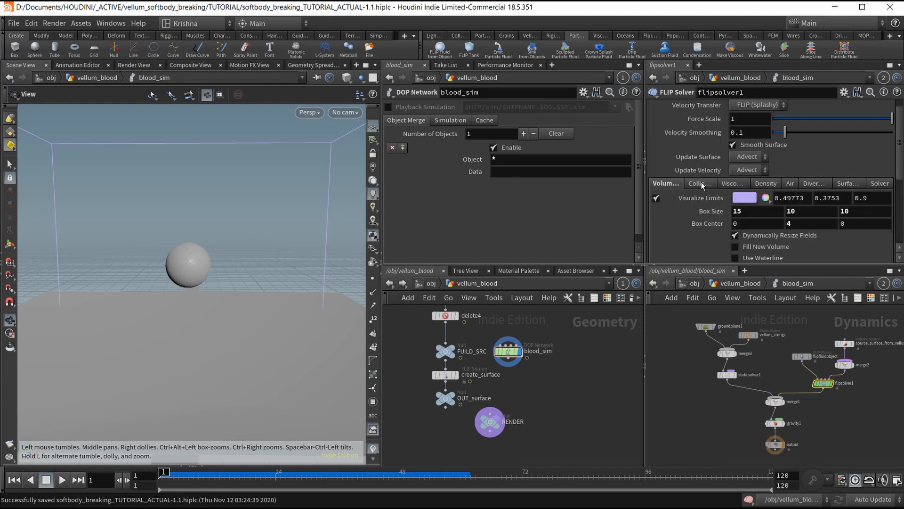
left_click(668, 108)
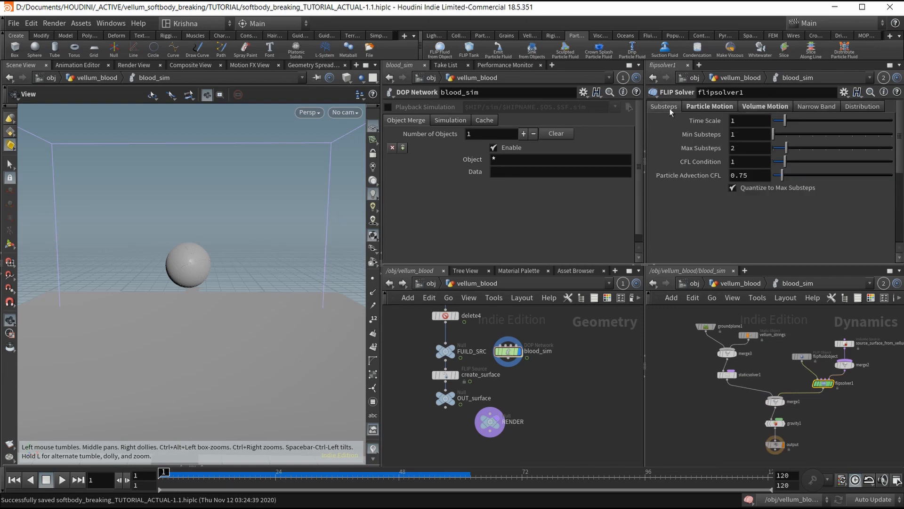
left_click(704, 107)
scroll(702, 184, "down", 3)
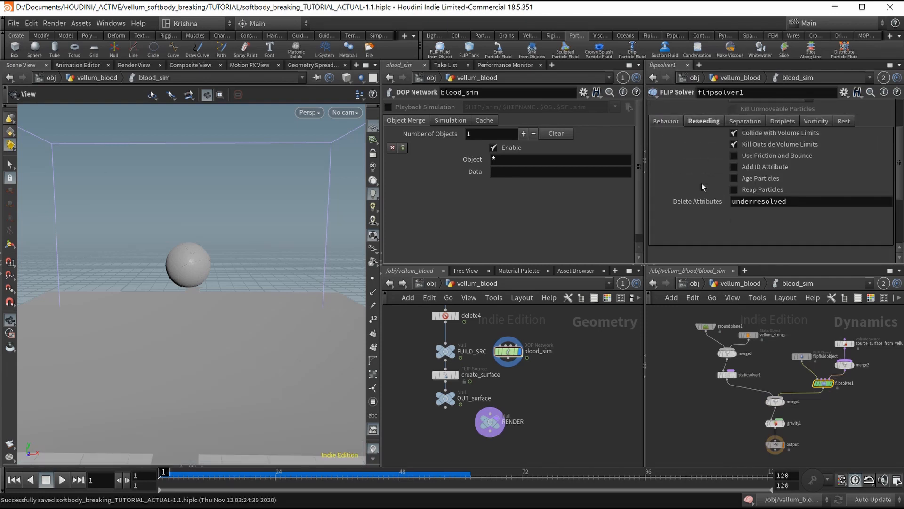
left_click(697, 135)
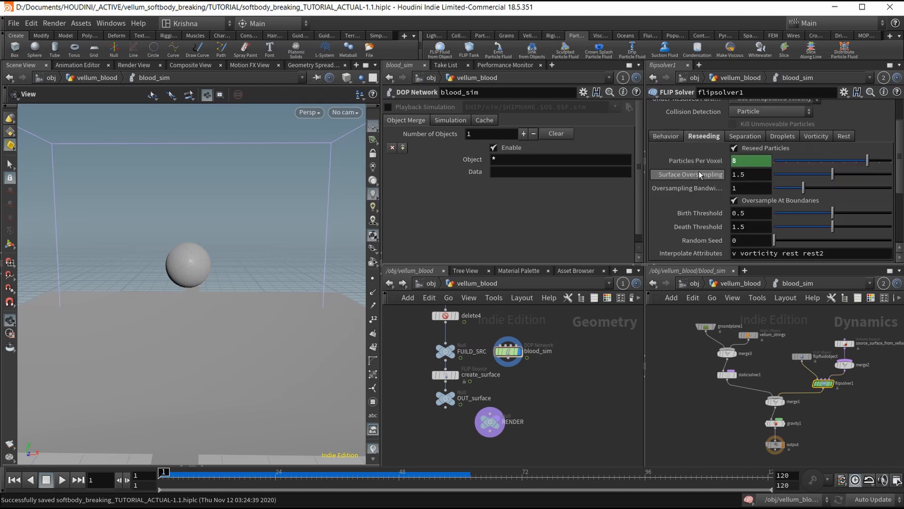
scroll(699, 171, "down", 2)
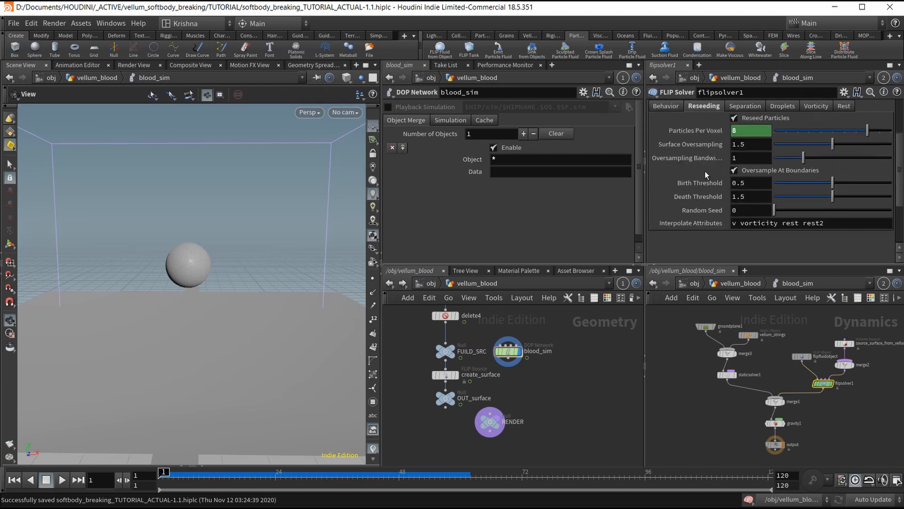
scroll(728, 202, "up", 2)
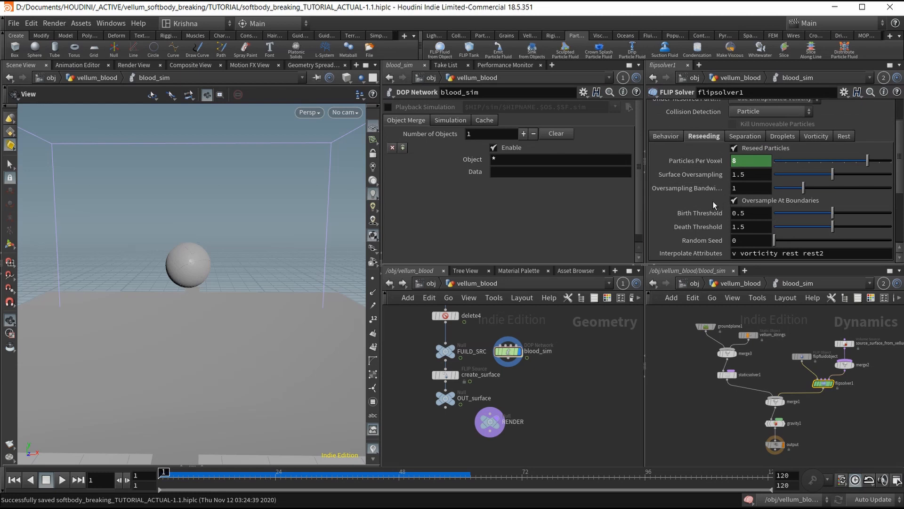
scroll(708, 202, "down", 1)
scroll(708, 201, "up", 1)
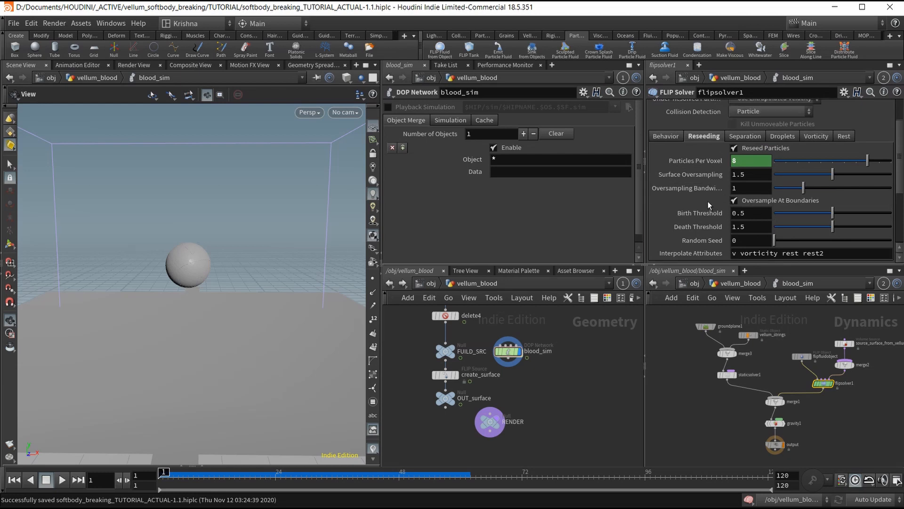
Step: Check flipsolver1's separation, droplet and vorticity options, and enable Add Rest Attribute for its particle motion
left_click(739, 137)
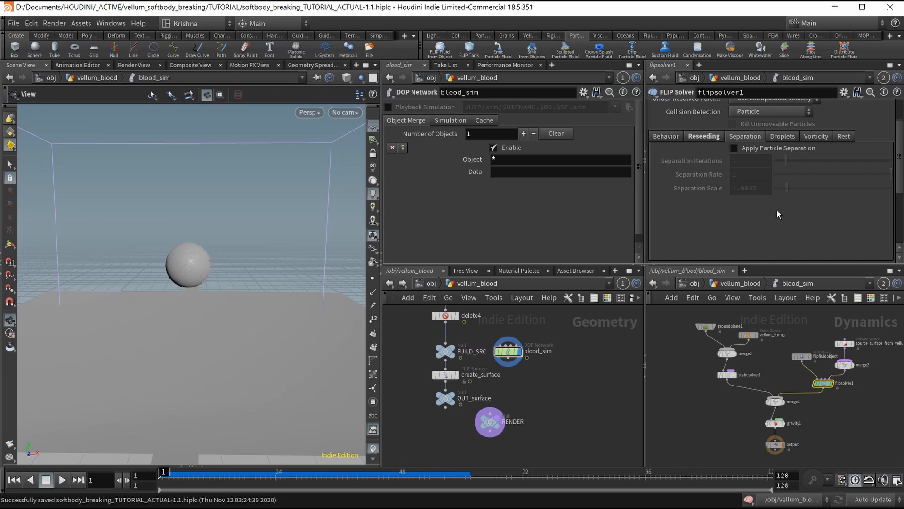
left_click(781, 136)
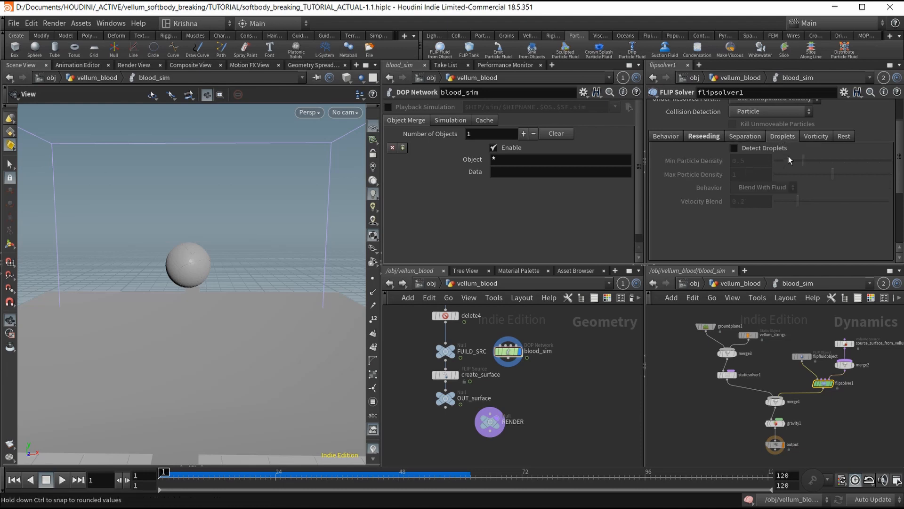
left_click(812, 137)
left_click(842, 137)
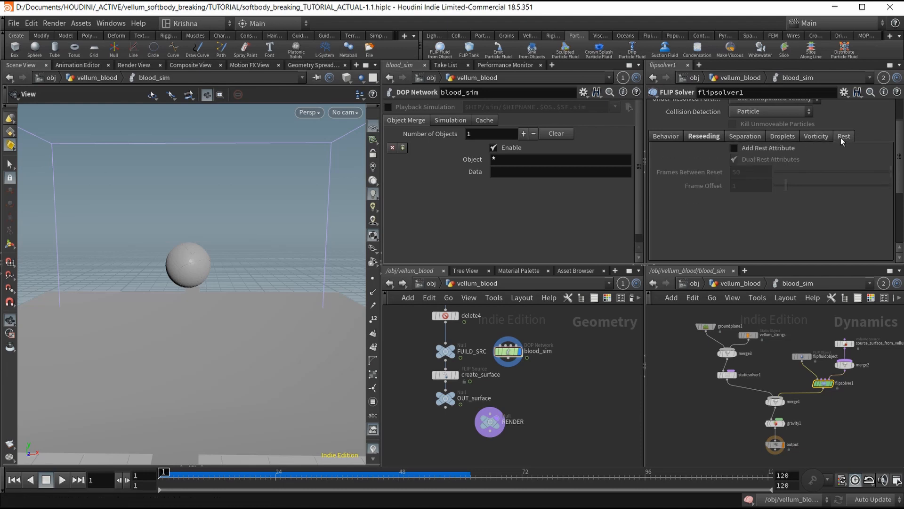
left_click(741, 148)
scroll(717, 207, "up", 2)
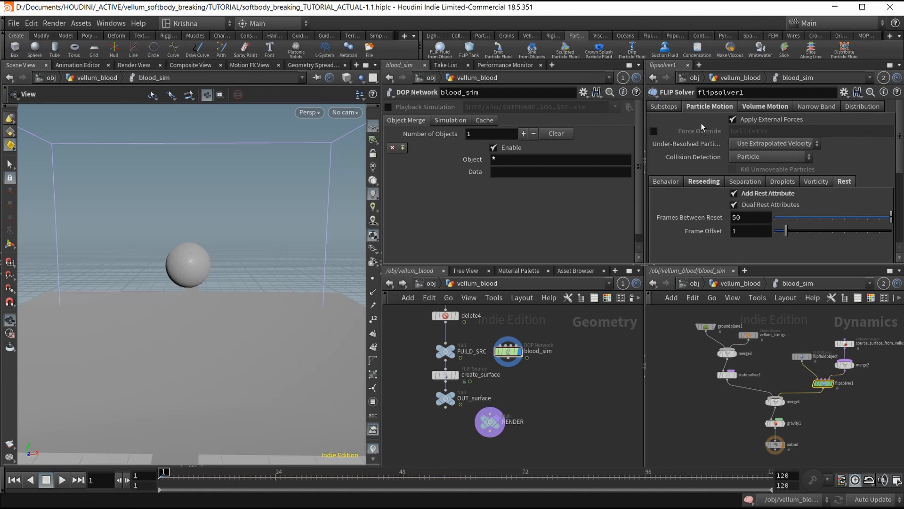
Step: Enable viscosity and Slip on Collision in flipsolver1's volume motion settings, checking the volume limits and collision options on the way
left_click(765, 107)
scroll(698, 151, "down", 2)
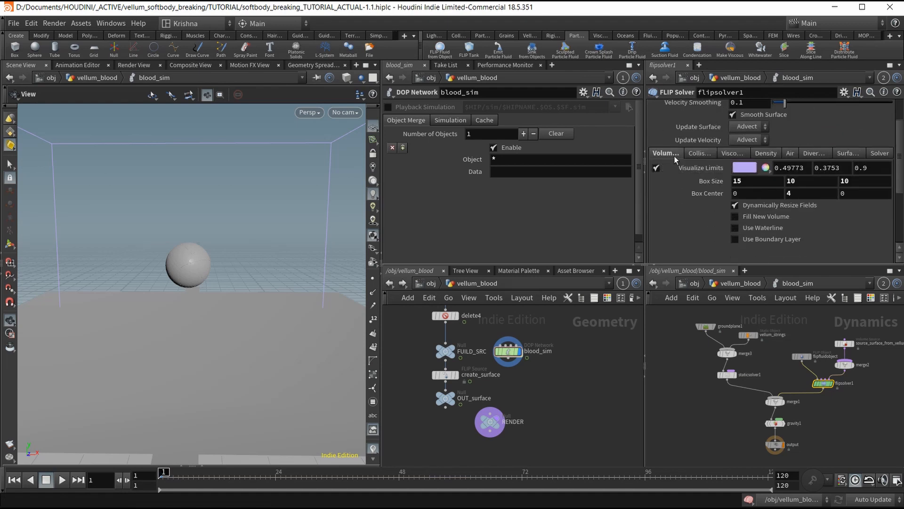
scroll(716, 184, "down", 2)
scroll(731, 218, "up", 3)
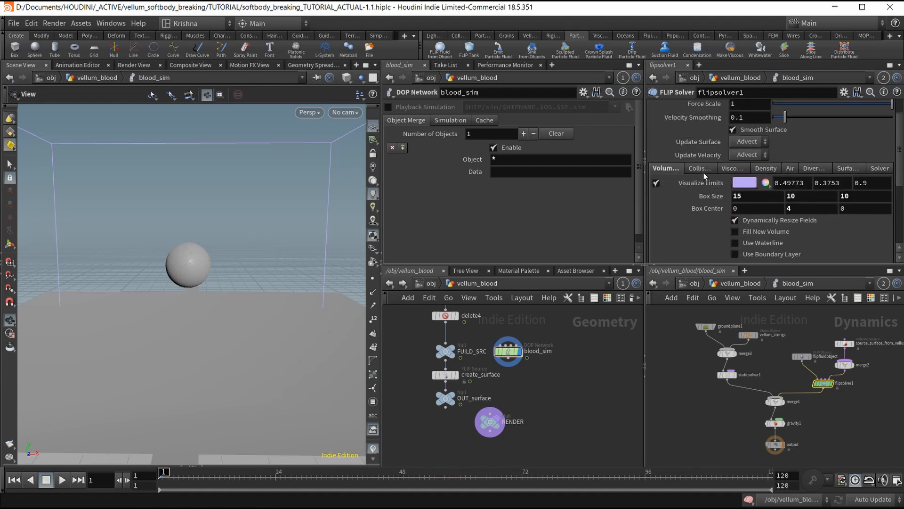
left_click(704, 172)
scroll(703, 198, "down", 2)
left_click(730, 122)
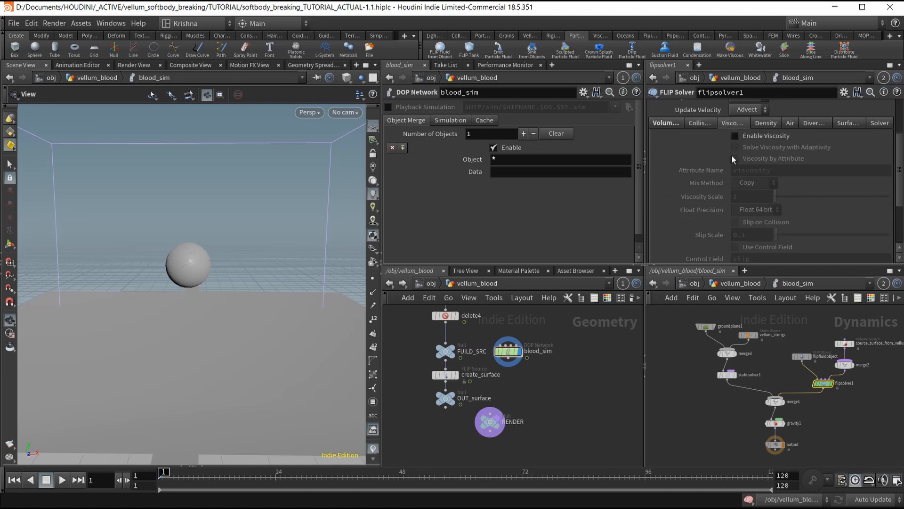
left_click(735, 137)
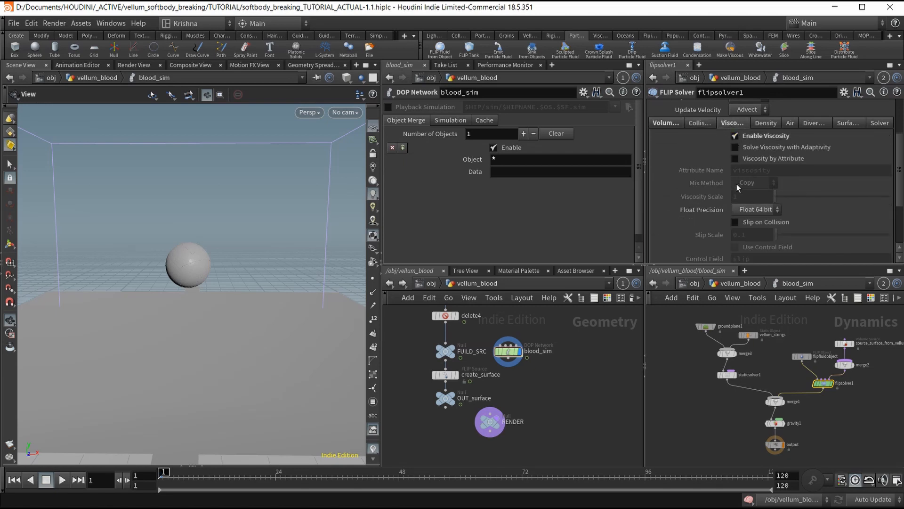
scroll(721, 186, "down", 1)
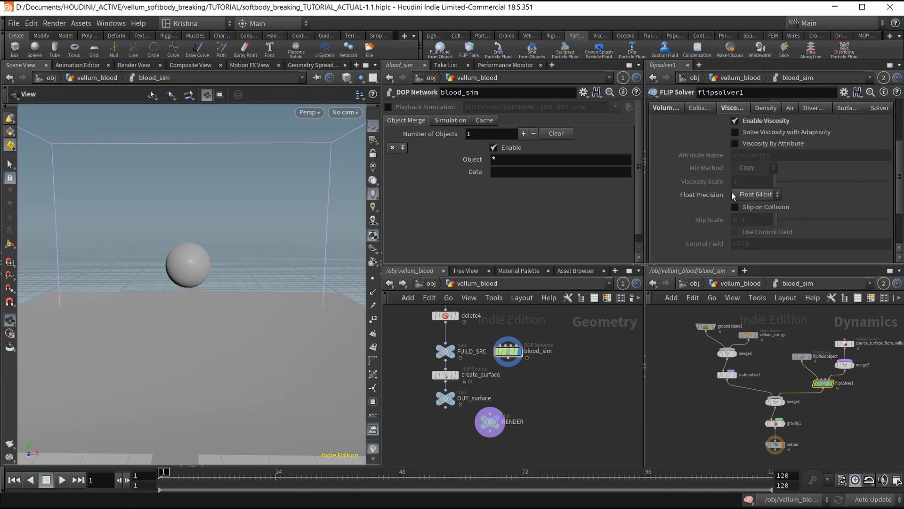
left_click(736, 207)
scroll(692, 224, "down", 2)
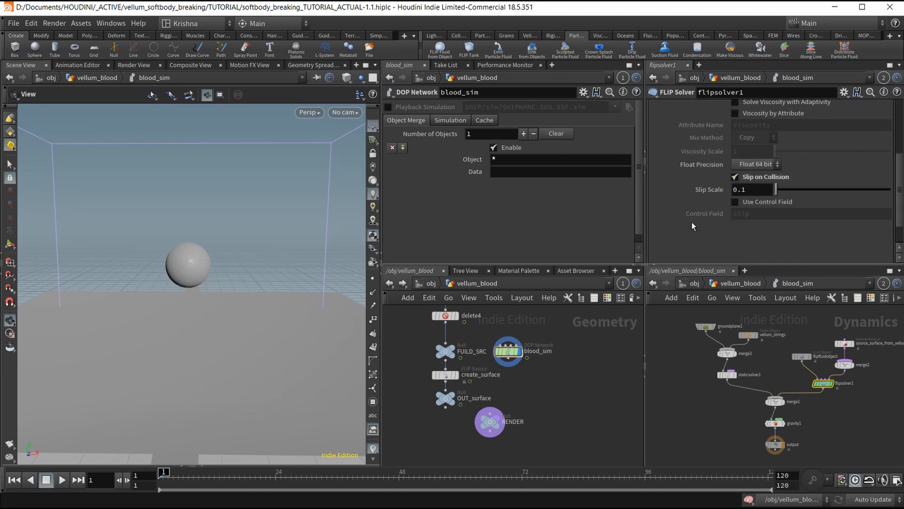
scroll(713, 224, "up", 4)
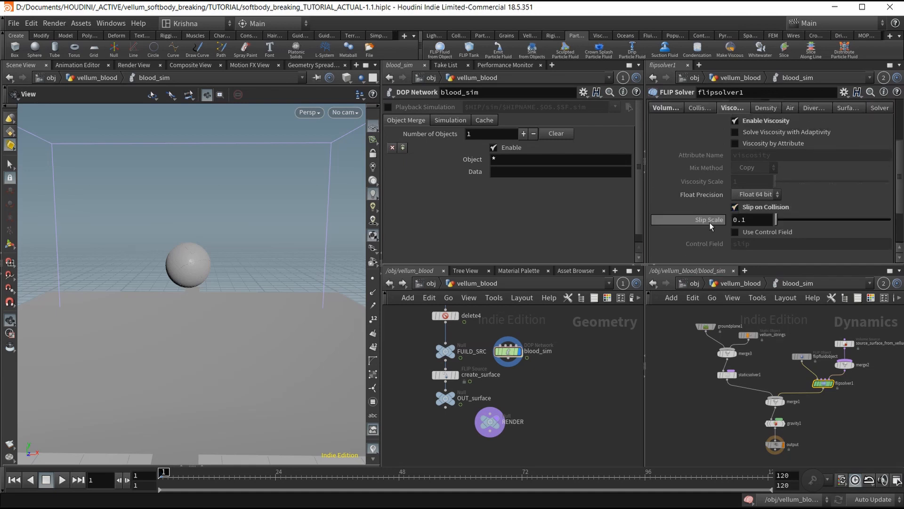
Step: Examine flipsolver1's density, air, divergence, surface and solver options, volume limits, distribution settings and substeps
left_click(765, 139)
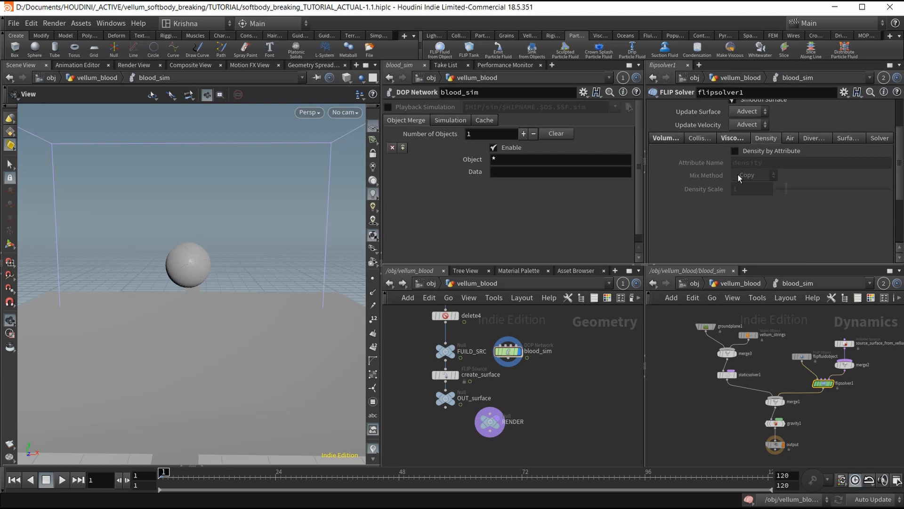
left_click(788, 139)
left_click(817, 140)
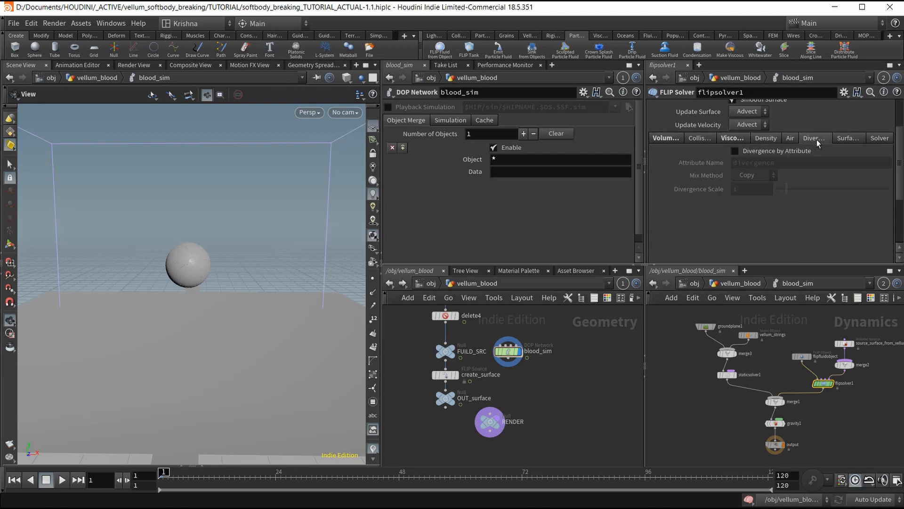
left_click(844, 140)
left_click(880, 139)
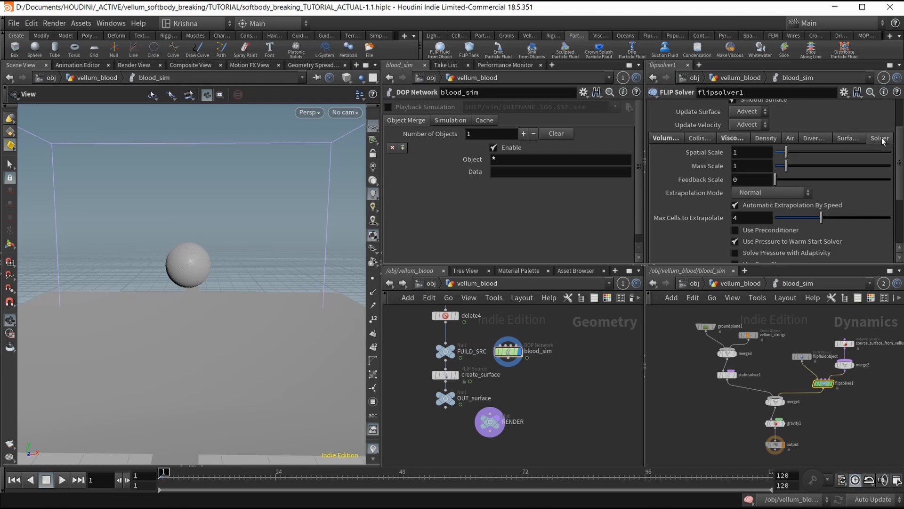
scroll(699, 207, "down", 5)
scroll(699, 207, "up", 6)
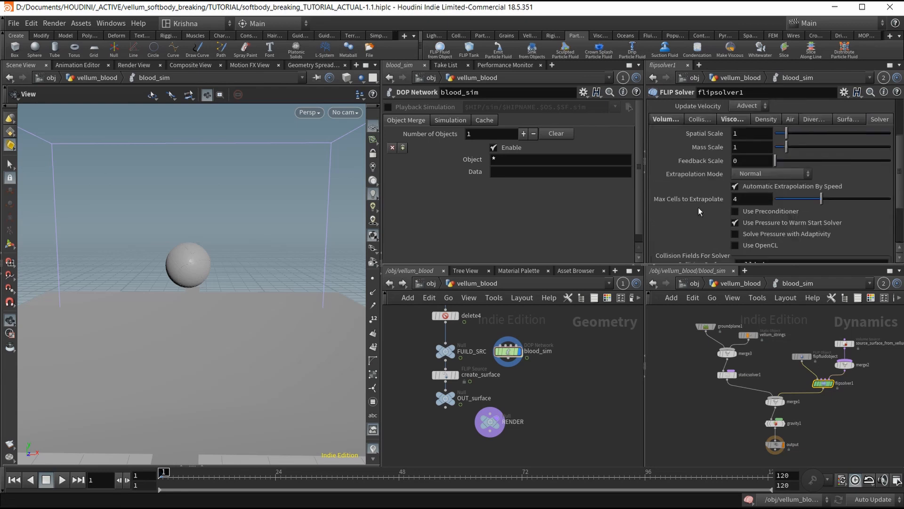
scroll(694, 184, "up", 1)
left_click(669, 198)
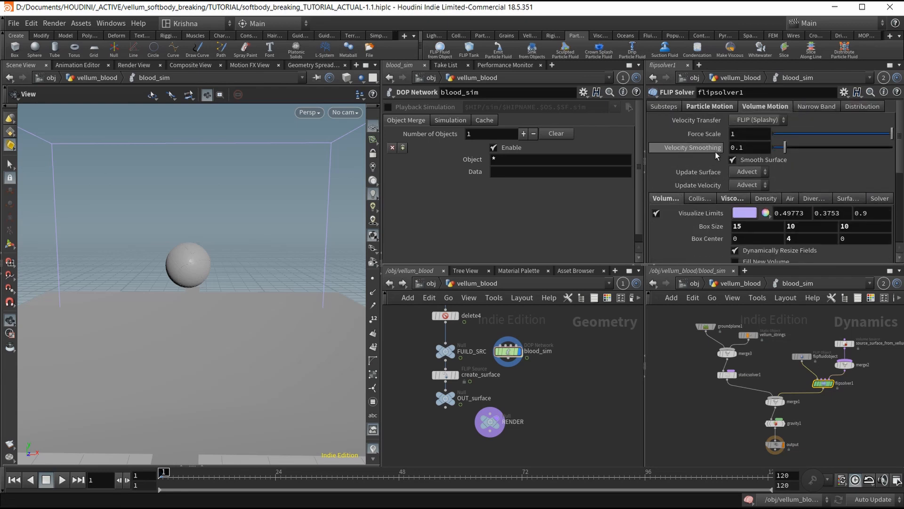
scroll(718, 199, "down", 5)
scroll(717, 198, "up", 4)
scroll(810, 121, "up", 2)
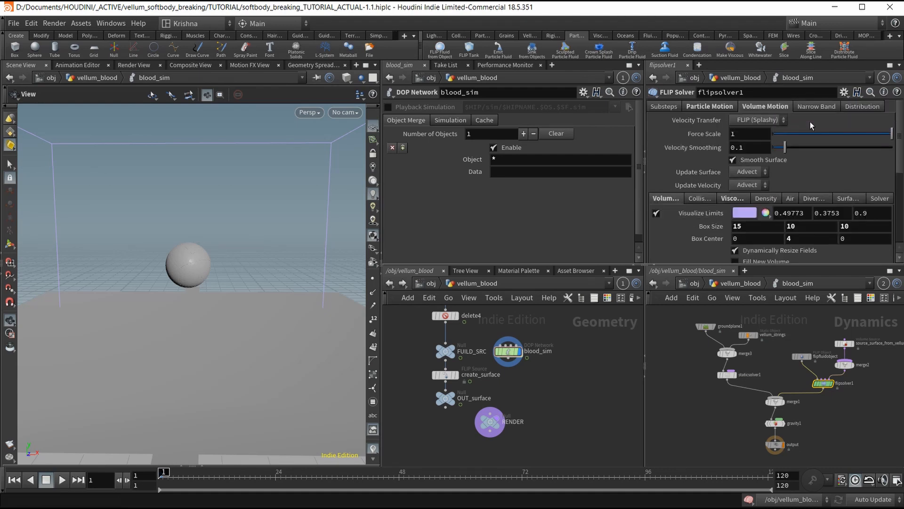
left_click(847, 106)
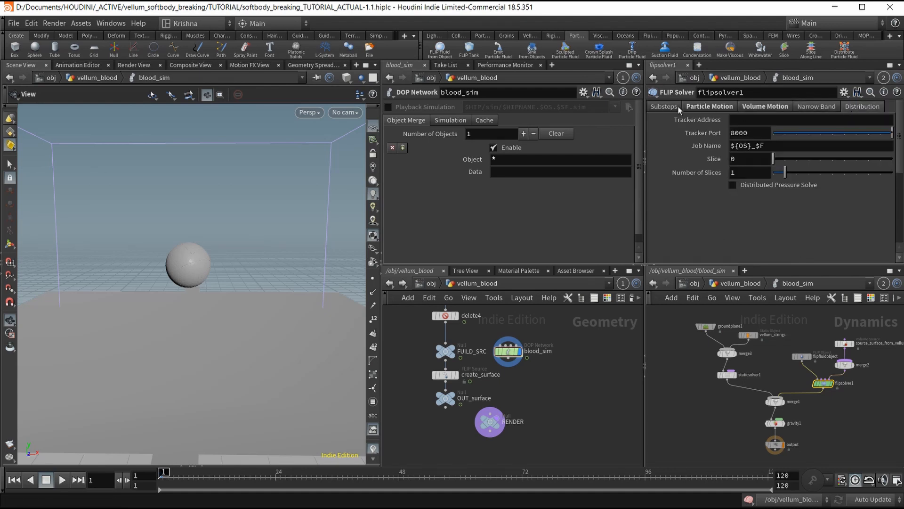
left_click(664, 107)
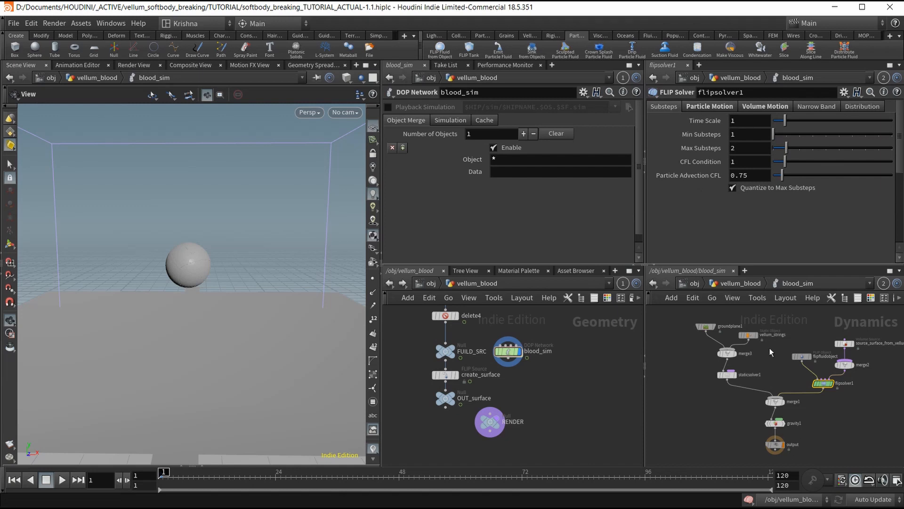
Step: Enable Add Viscosity Attribute in the initial data of flipfluidobject
left_click(801, 357)
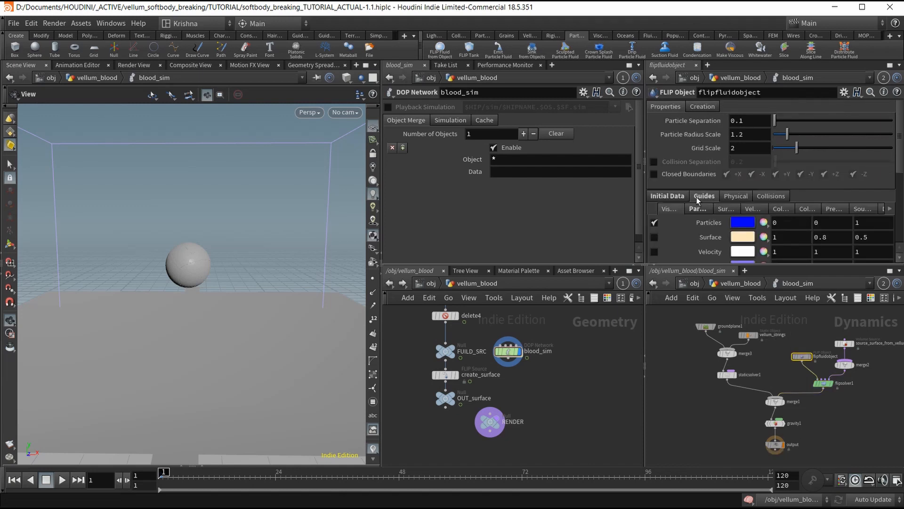
scroll(680, 173, "down", 2)
left_click(680, 173)
scroll(683, 174, "down", 3)
scroll(684, 182, "down", 1)
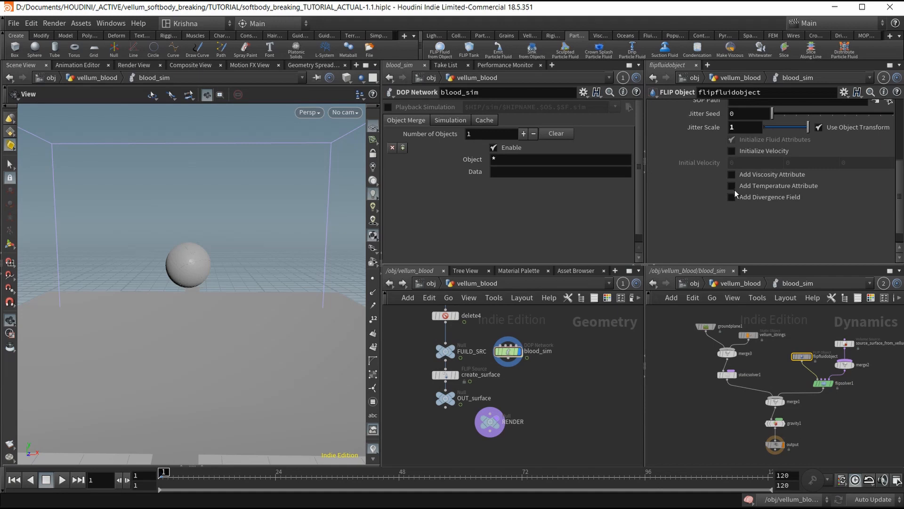
left_click(732, 174)
scroll(720, 217, "up", 8)
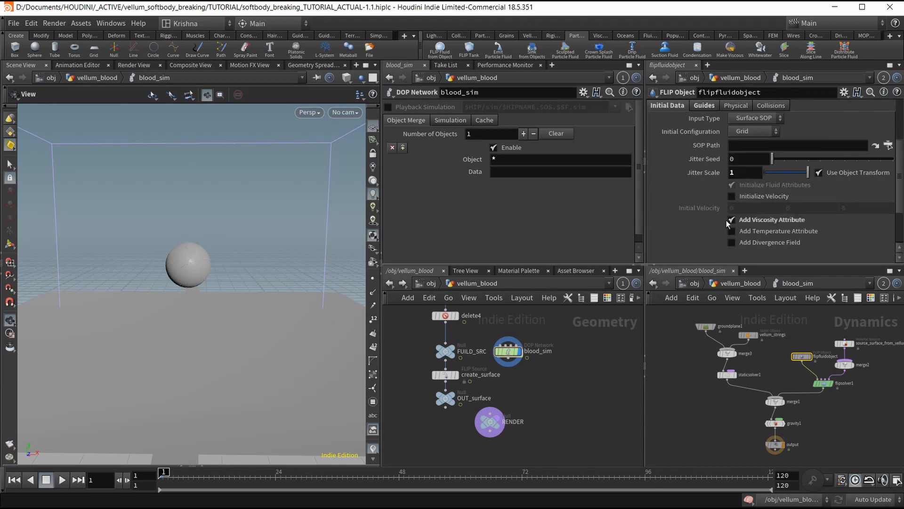
Step: Examine flipfluidobject's guide visualization, initial data and physical properties, and the settings of the source_surface volume source
left_click(704, 181)
scroll(708, 205, "down", 3)
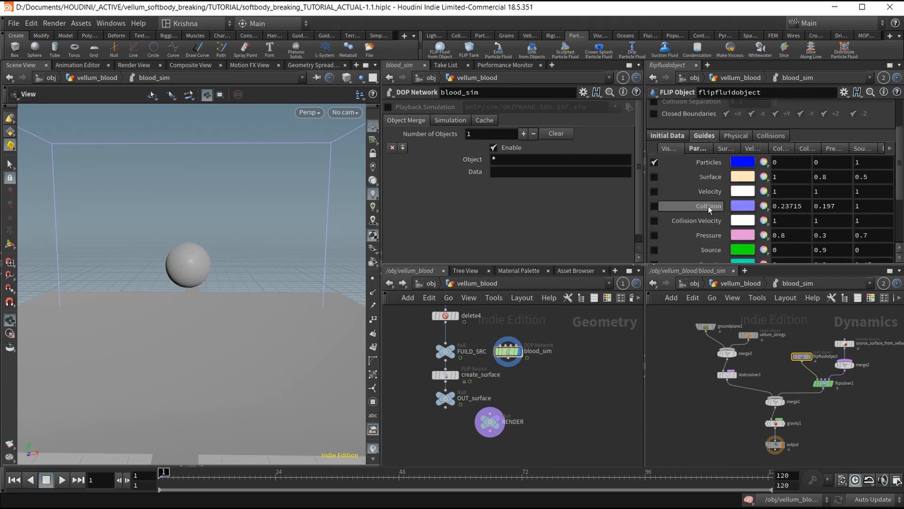
scroll(725, 193, "up", 2)
left_click(694, 180)
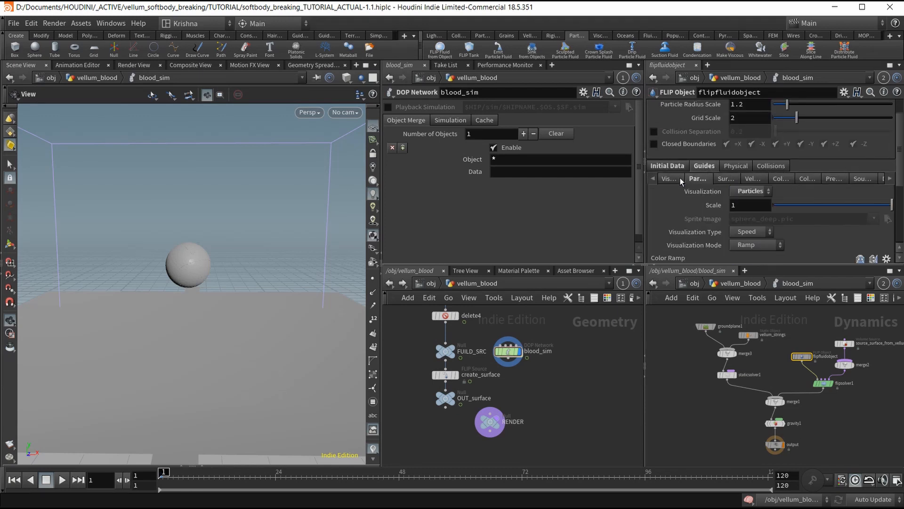
left_click(678, 169)
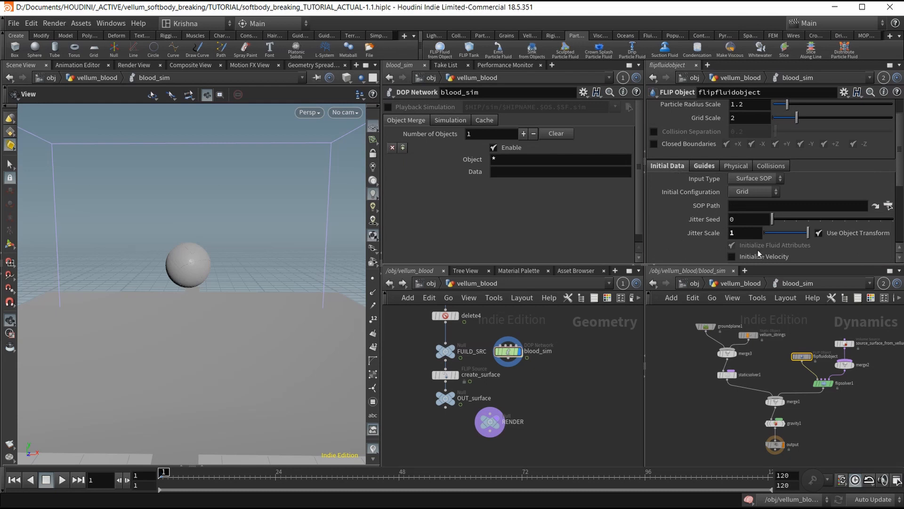
scroll(743, 205, "up", 2)
left_click(736, 197)
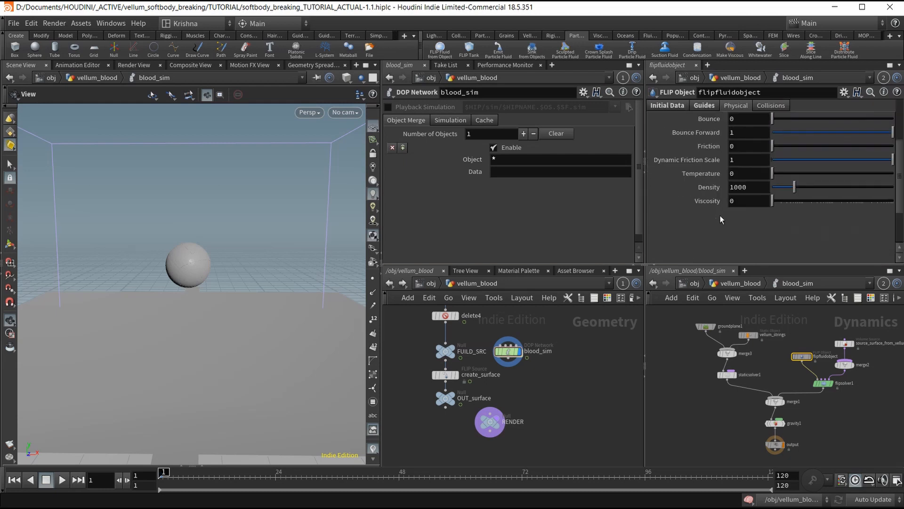
scroll(719, 212, "up", 3)
left_click(845, 343)
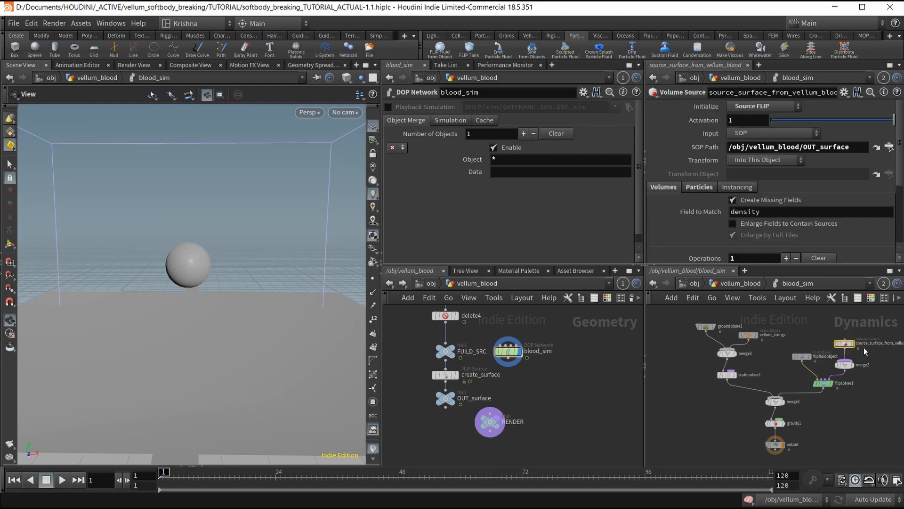
scroll(695, 190, "down", 3)
scroll(696, 193, "up", 3)
Step: Review the behavior and reseeding options of flipsolver1's particle motion
left_click(820, 387)
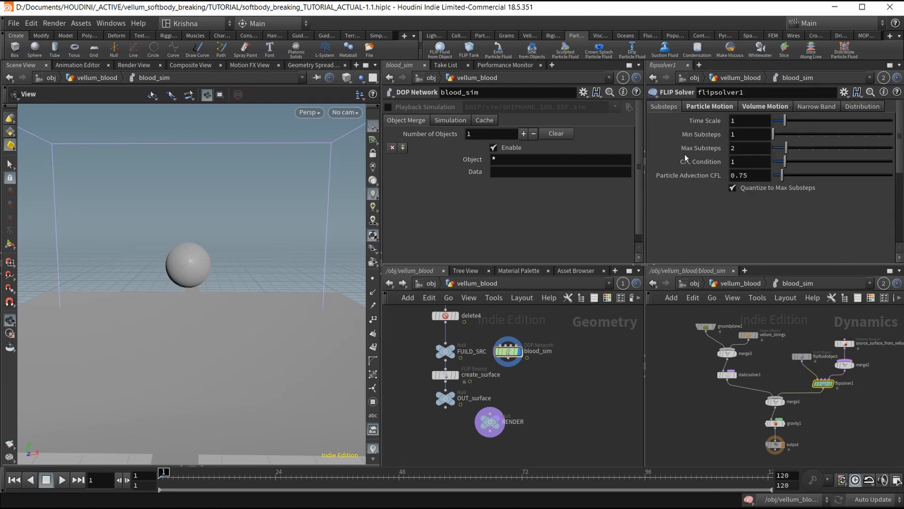
left_click(702, 106)
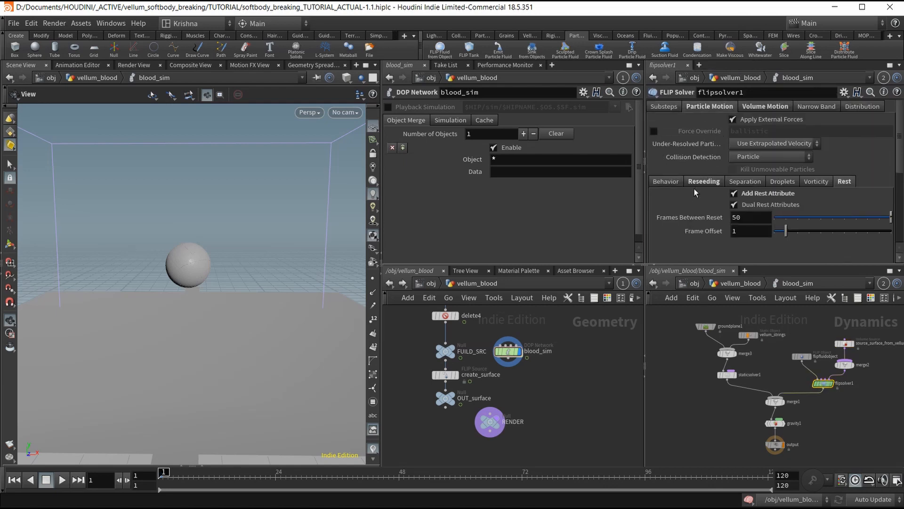
left_click(679, 182)
scroll(678, 185, "down", 3)
scroll(678, 188, "up", 1)
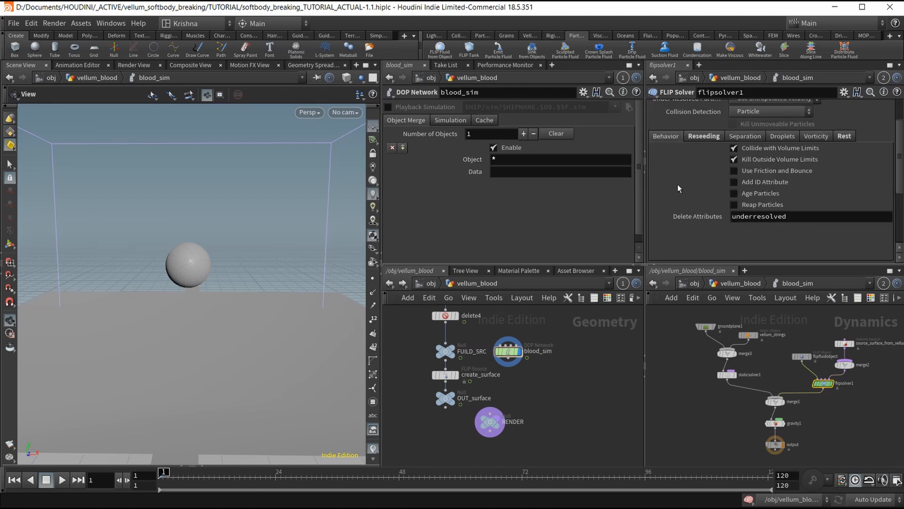
left_click(699, 137)
scroll(704, 196, "down", 2)
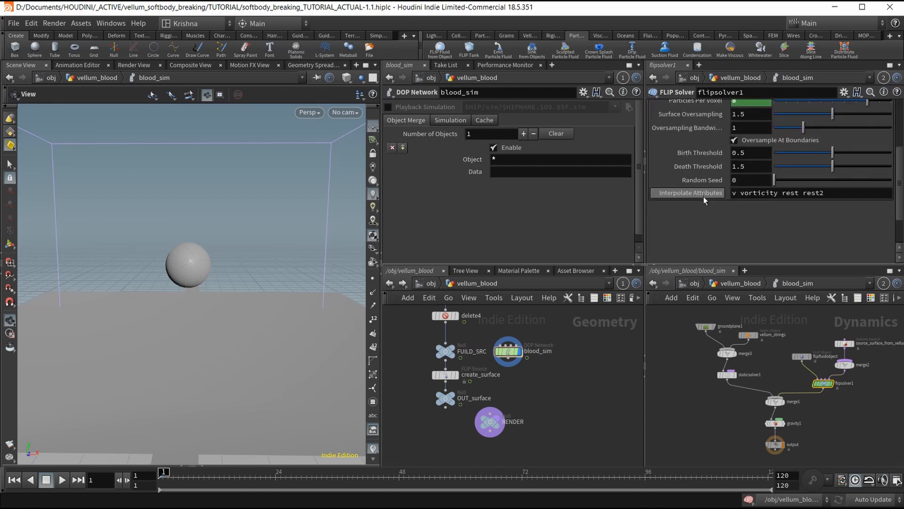
scroll(703, 196, "up", 2)
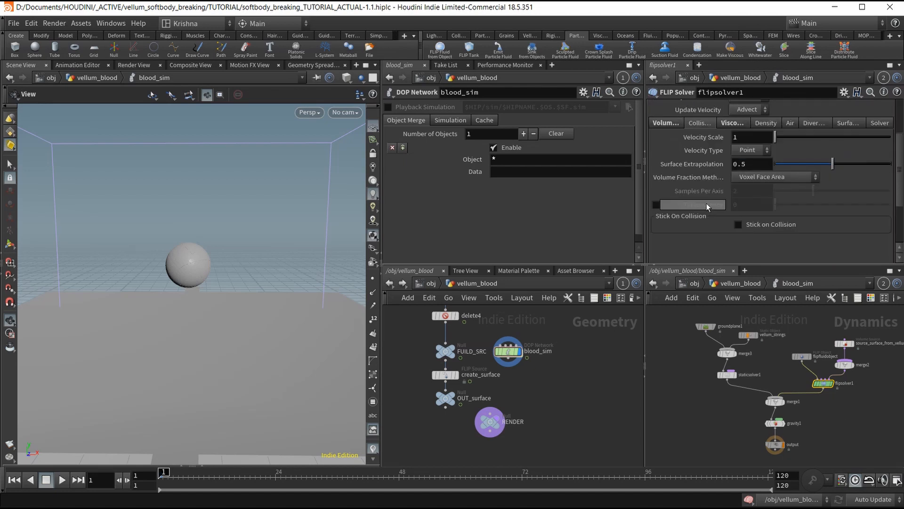
Step: Enable Stick on Collision in flipsolver1's volume motion collision settings and save the scene
scroll(696, 168, "up", 3)
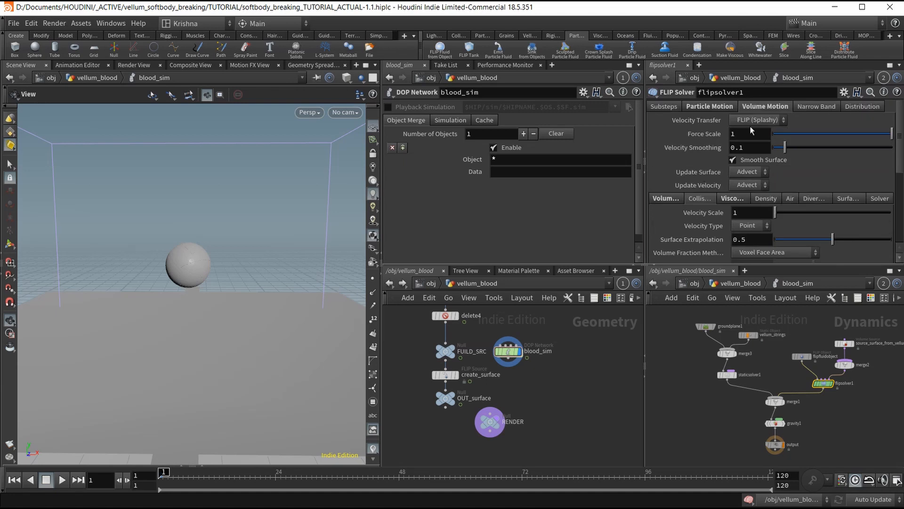
scroll(694, 203, "down", 3)
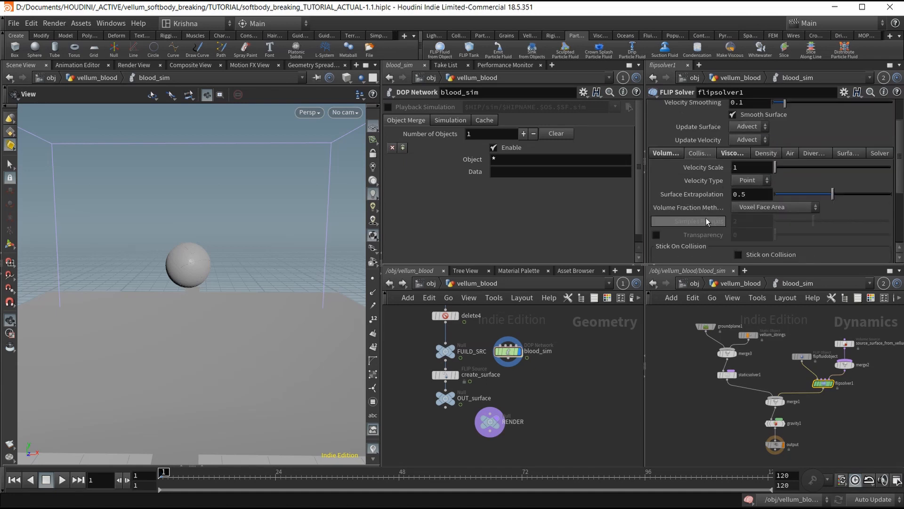
left_click(738, 209)
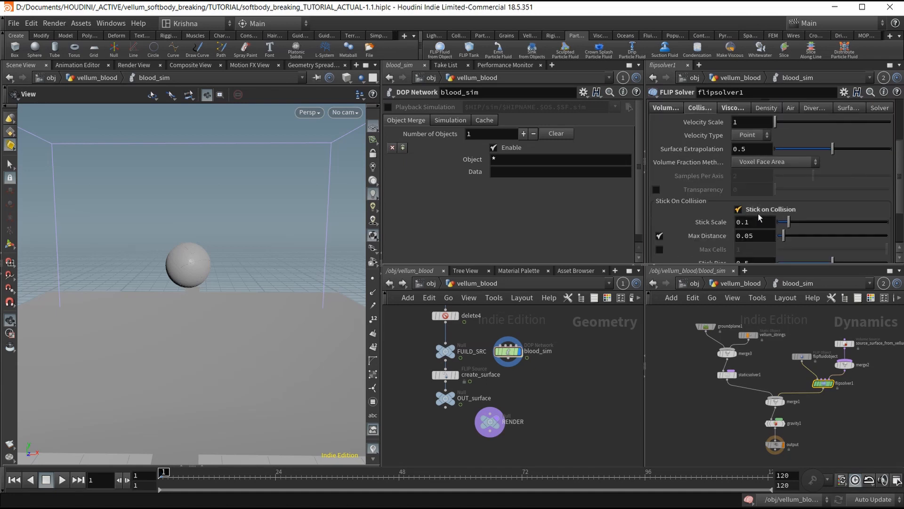
scroll(735, 214, "down", 2)
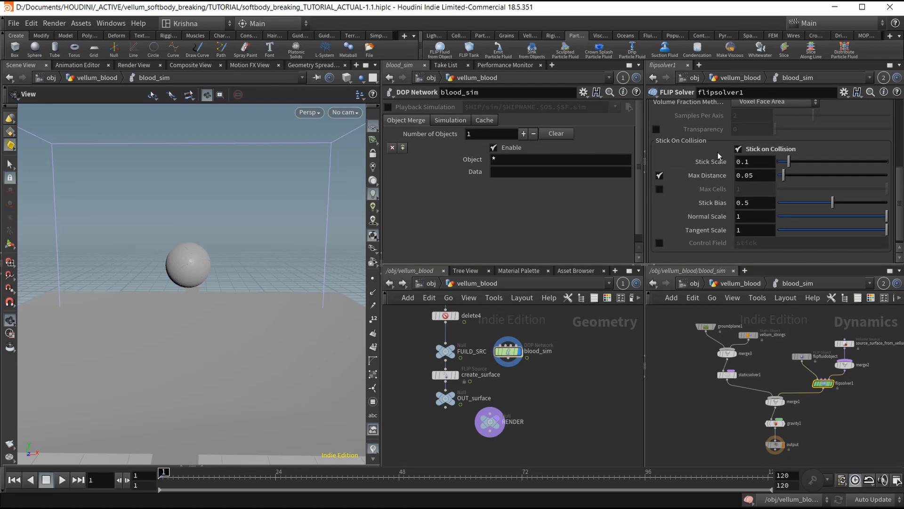
scroll(717, 159, "down", 1)
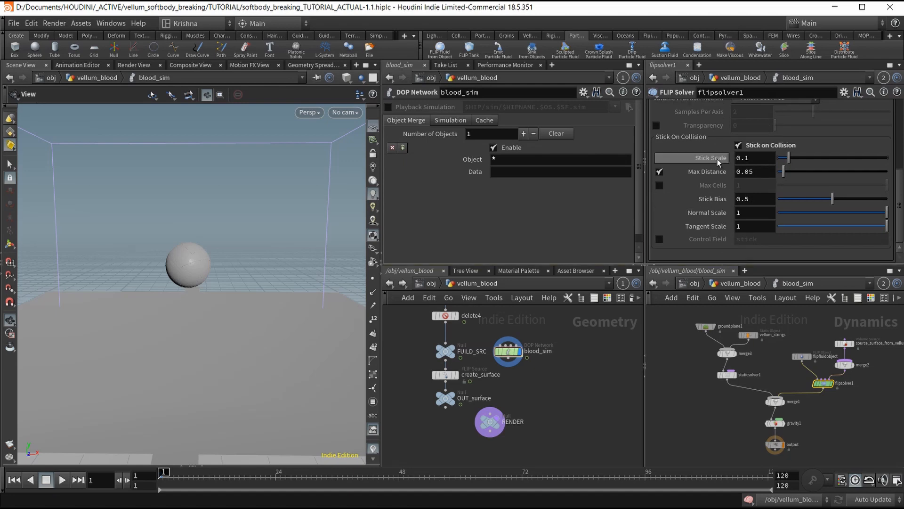
left_click(792, 400)
key("ctrl+s")
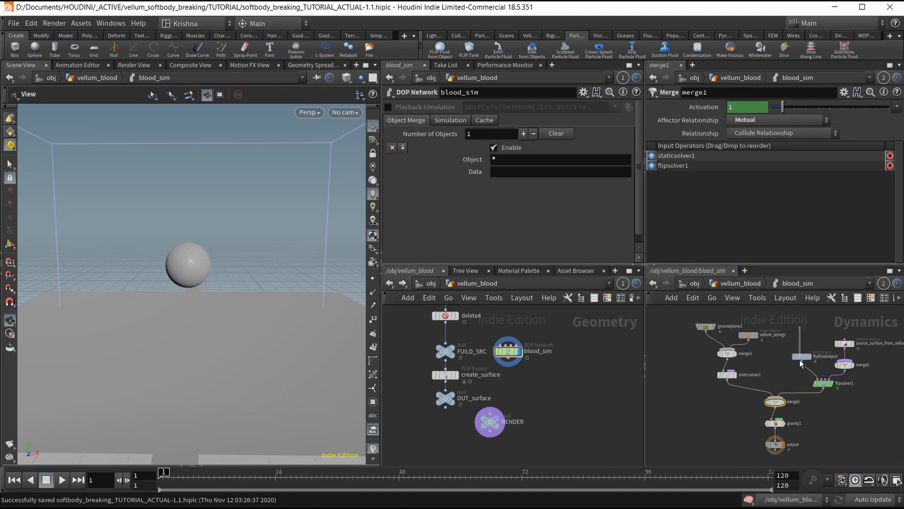
Step: Set flipfluidobject's physical viscosity to 1 and save the scene
left_click(800, 358)
scroll(725, 241, "down", 4)
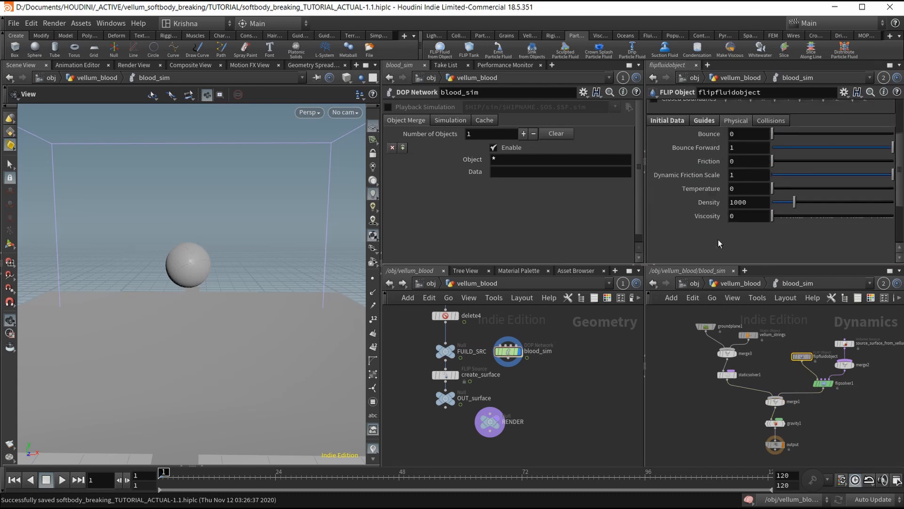
left_click(734, 217)
type("1")
key("Return")
scroll(810, 362, "up", 3)
scroll(810, 362, "down", 3)
scroll(716, 225, "up", 4)
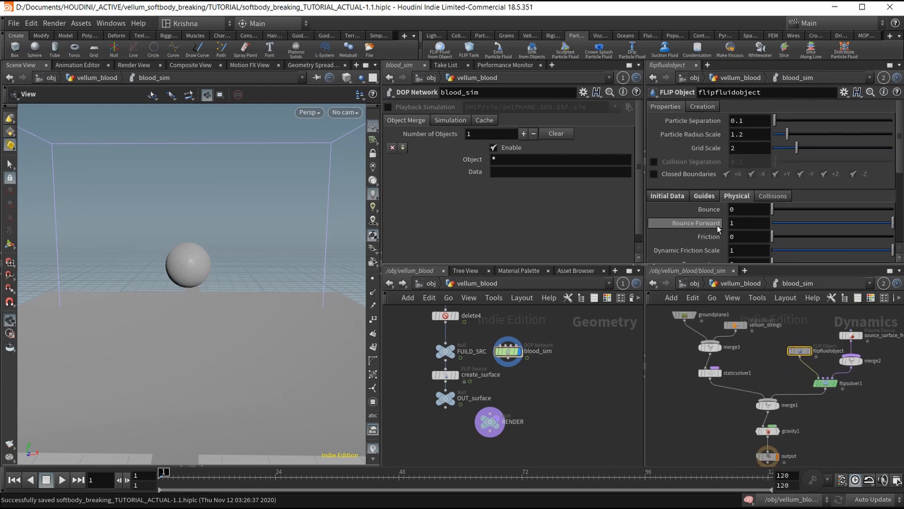
scroll(730, 197, "down", 3)
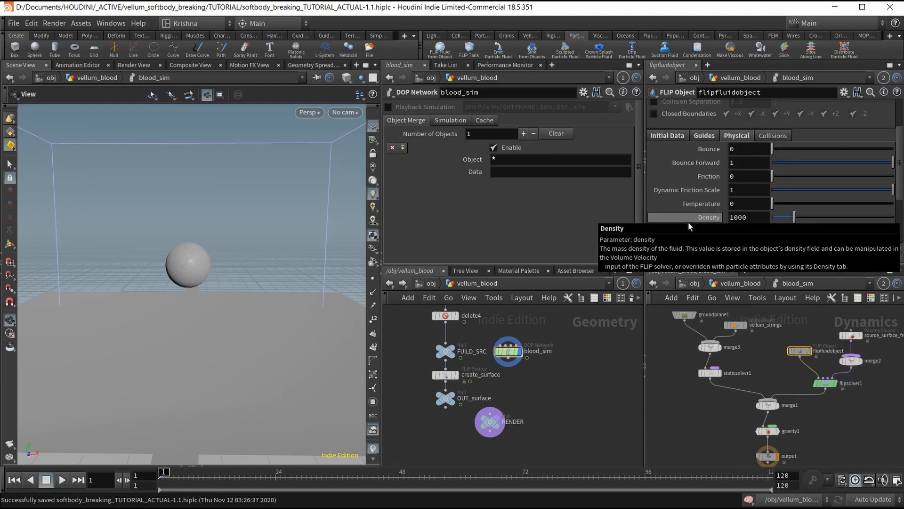
key("ctrl+s")
Step: Play back the blood_sim simulation in the vellum_blood network, scrub its early frames and return to frame 1
left_click_drag(549, 376, 508, 352)
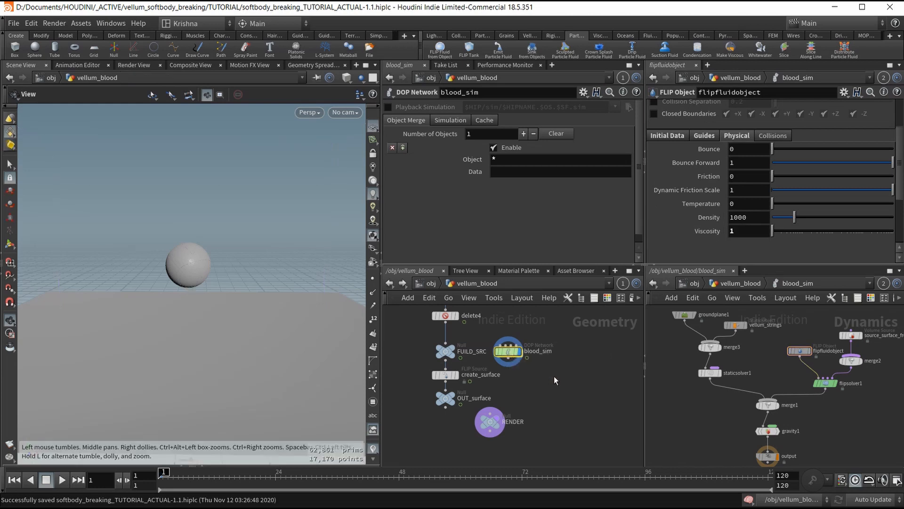
left_click(61, 479)
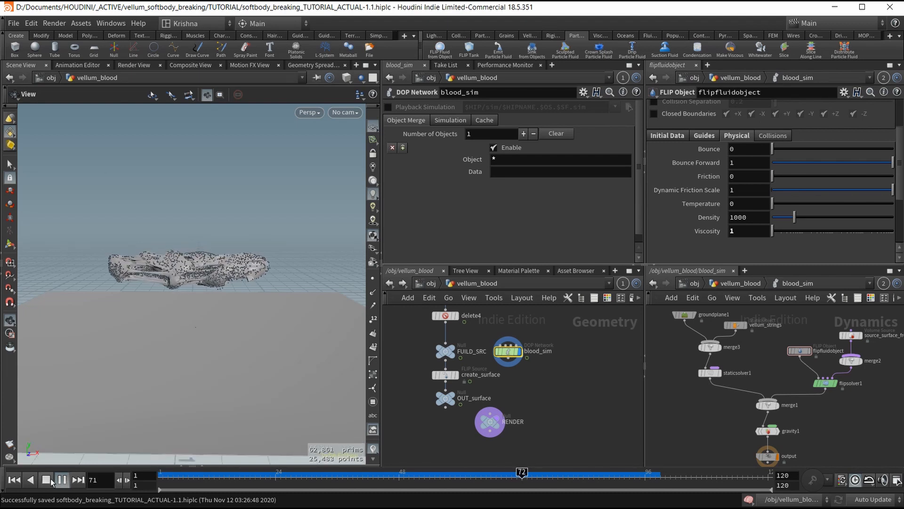
left_click(50, 479)
mouse_move(257, 474)
left_mouse_down()
mouse_move(332, 473)
mouse_move(174, 480)
mouse_move(193, 480)
left_mouse_up()
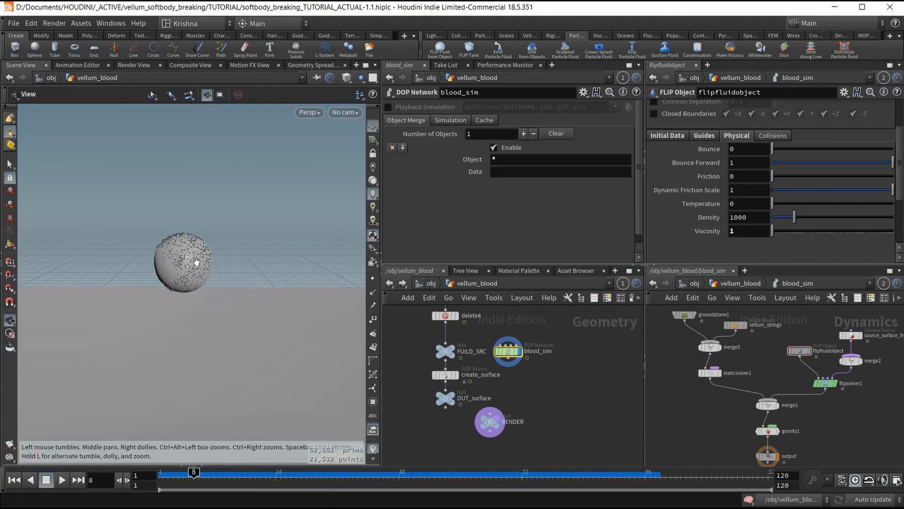
left_click_drag(196, 281, 201, 295)
left_click_drag(197, 479, 159, 474)
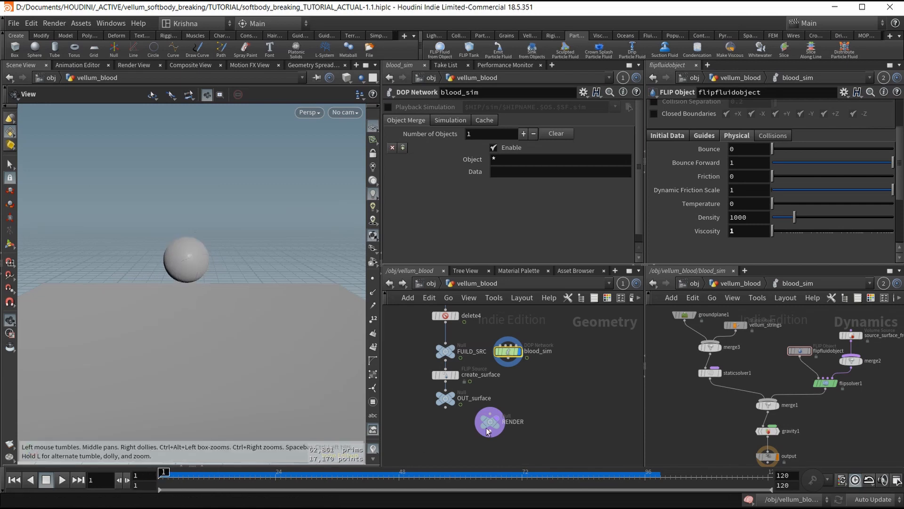
Step: Display the delete3 node upstream of FUILD_SRC and play back its emission points to frame 10
middle_click_drag(522, 360, 541, 380)
middle_click_drag(553, 331, 556, 376)
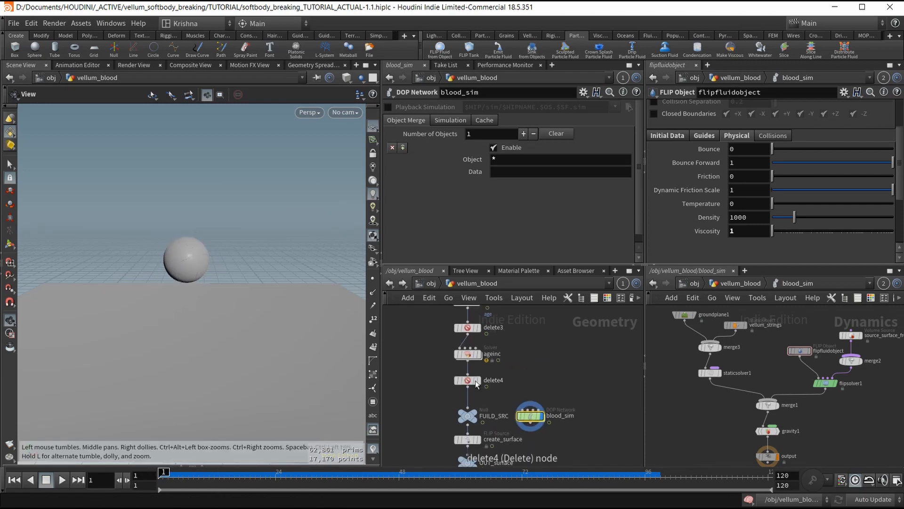
left_click(468, 354)
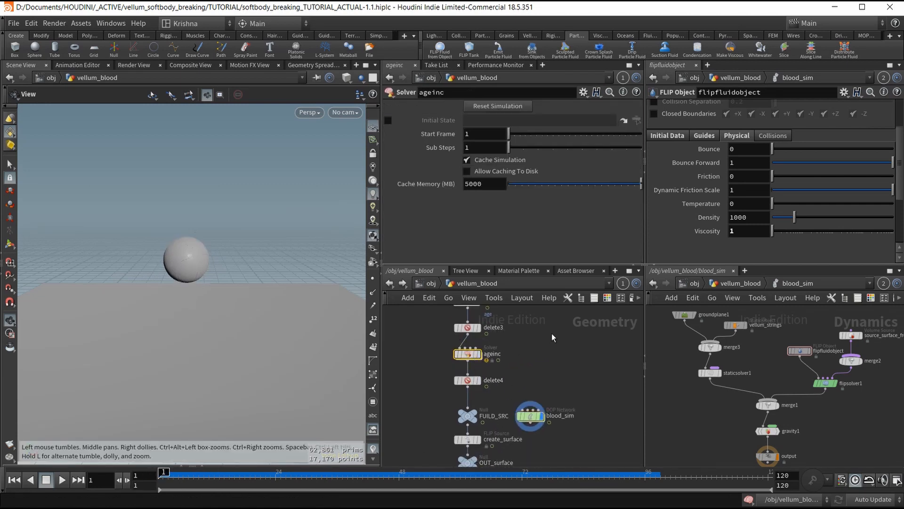
middle_click_drag(483, 330, 484, 363)
left_click(477, 361)
left_click(470, 362)
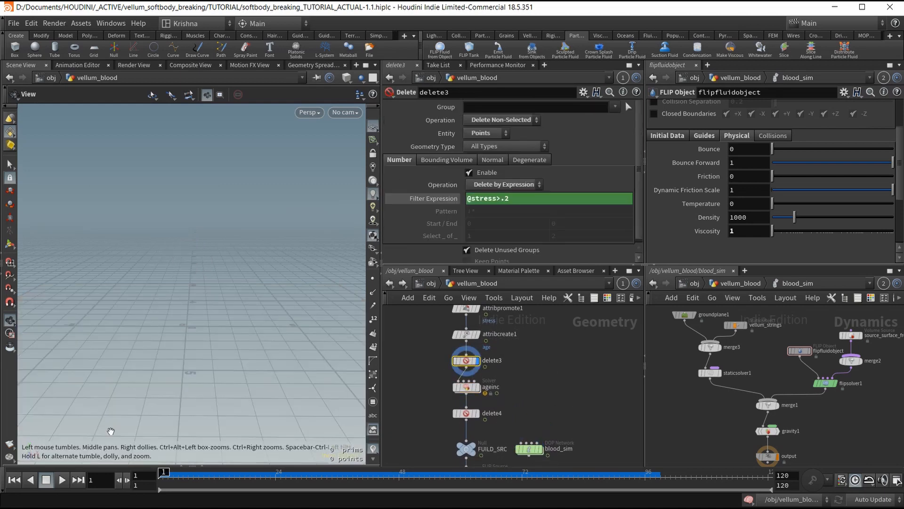
left_click(63, 479)
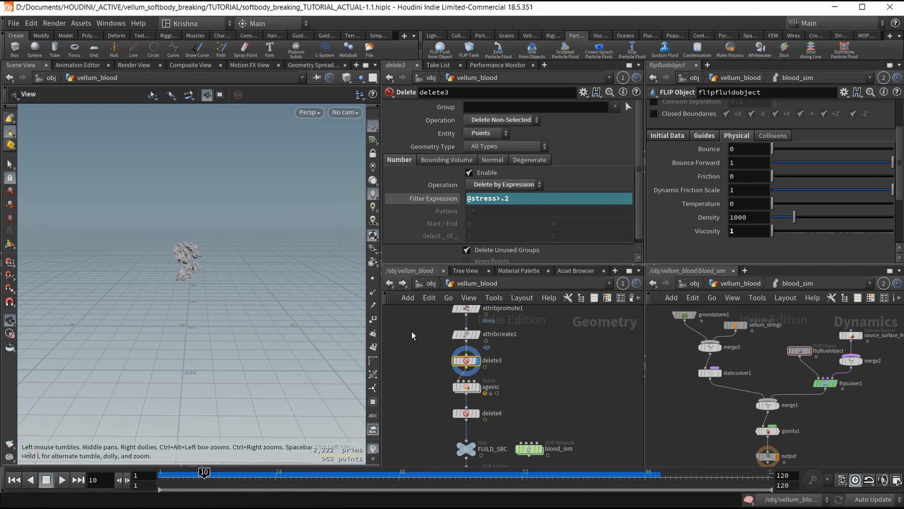
middle_click_drag(587, 335, 541, 423)
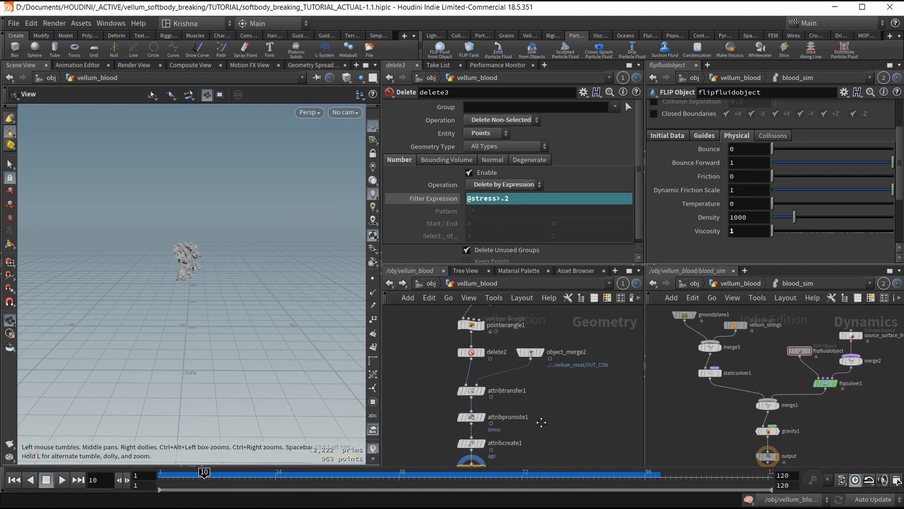
left_click(475, 353)
double_click(497, 199)
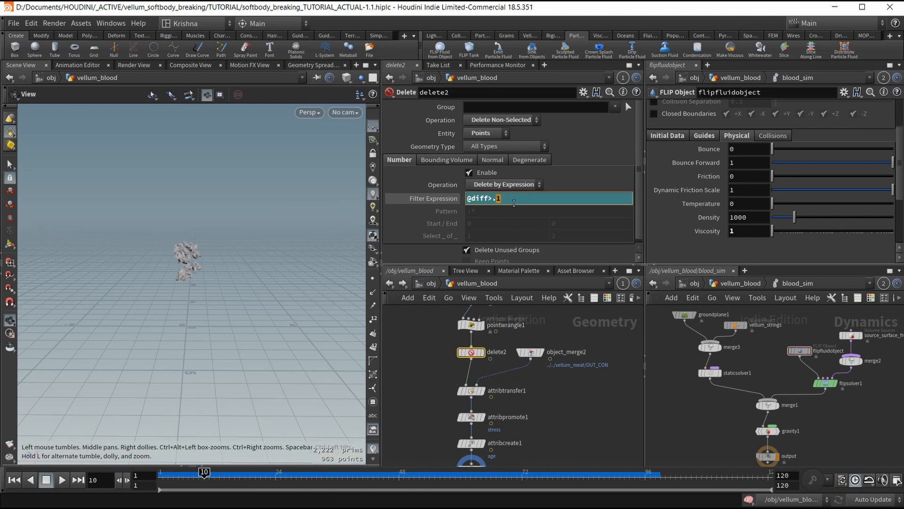
type("4")
key("Return")
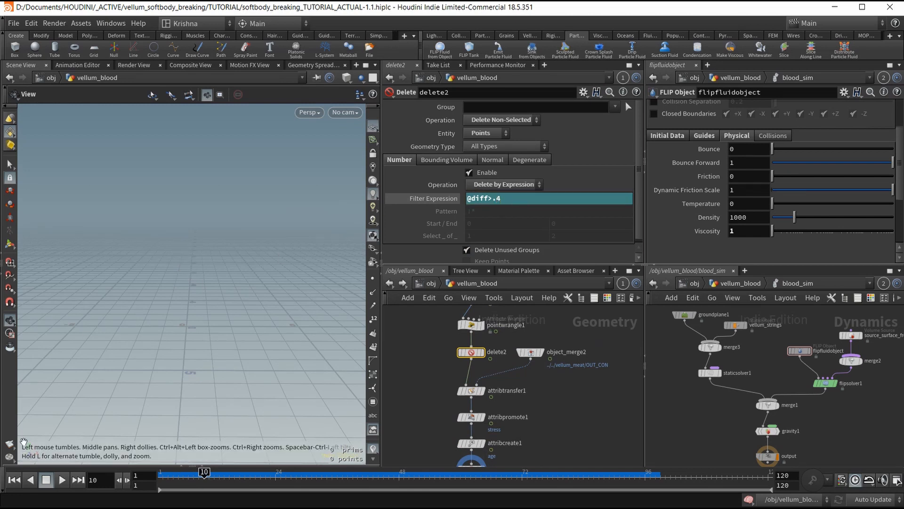
left_click(62, 479)
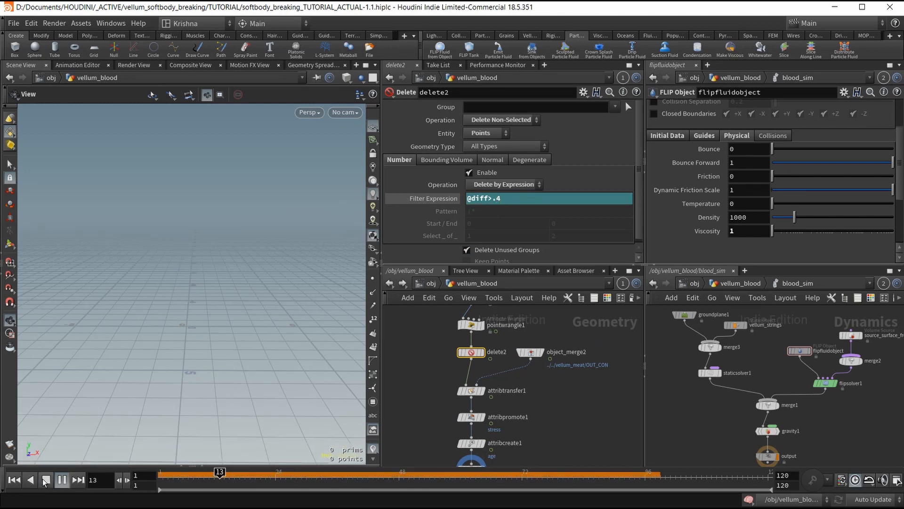
left_click(14, 481)
Step: Display delete2 and play and scrub its result to frame 25
left_click(480, 353)
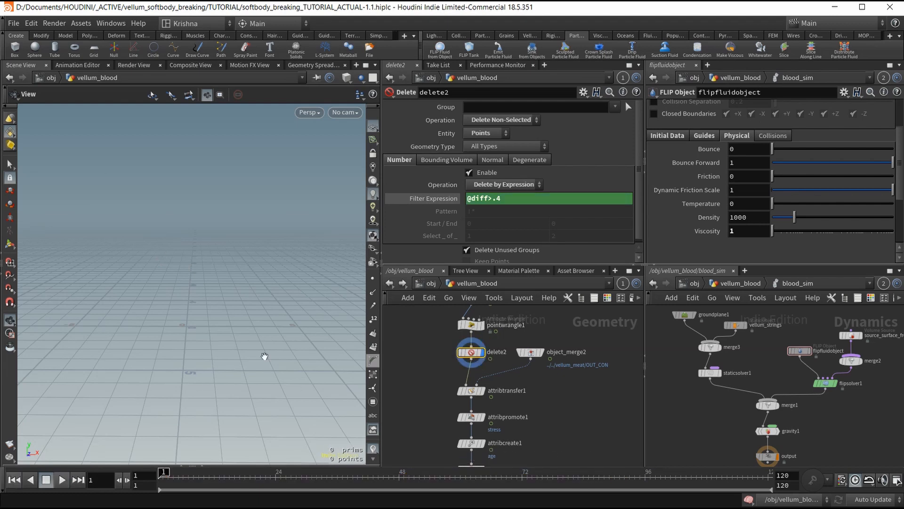
left_click(61, 480)
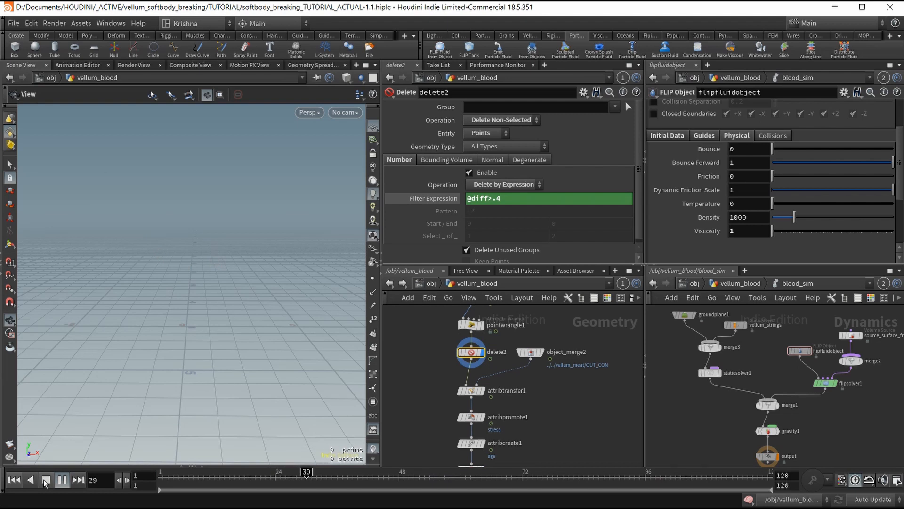
left_click(44, 481)
mouse_move(266, 477)
left_mouse_down()
mouse_move(327, 476)
mouse_move(282, 476)
left_mouse_up()
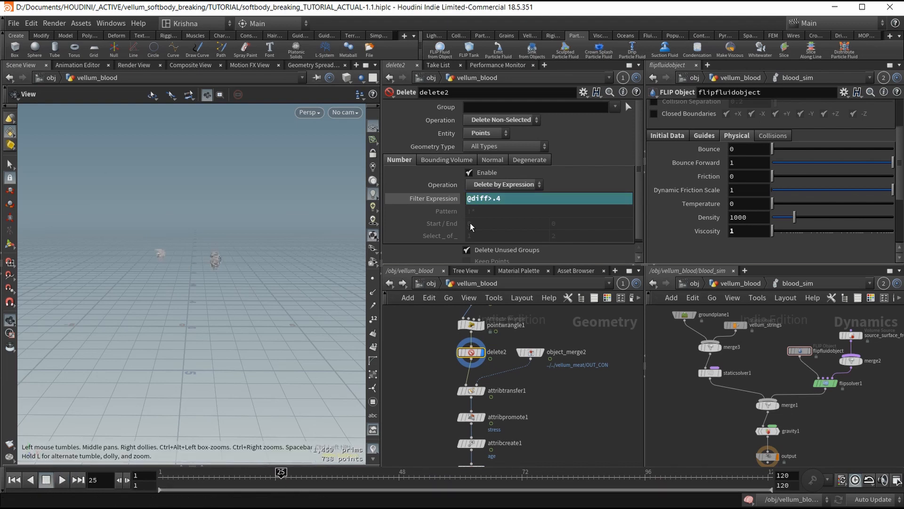
type("2")
key("Return")
left_click_drag(494, 200, 508, 199)
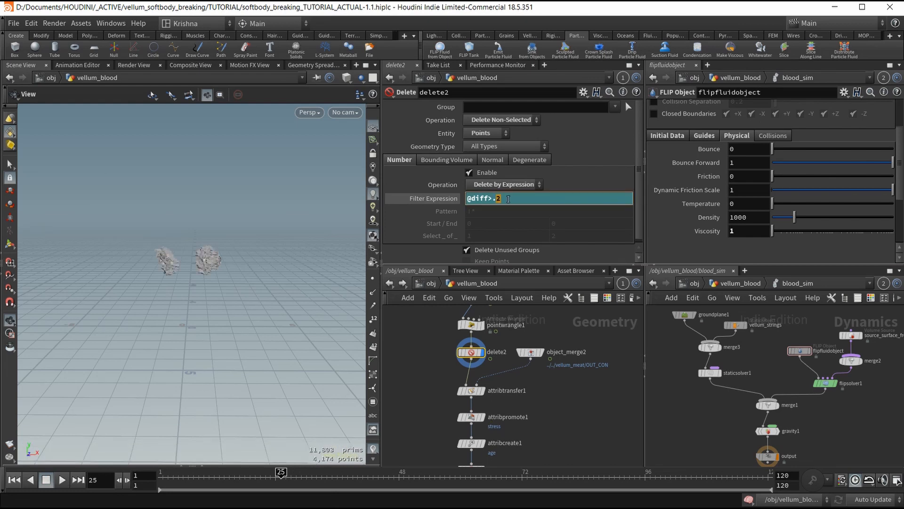
type("5")
key("Return")
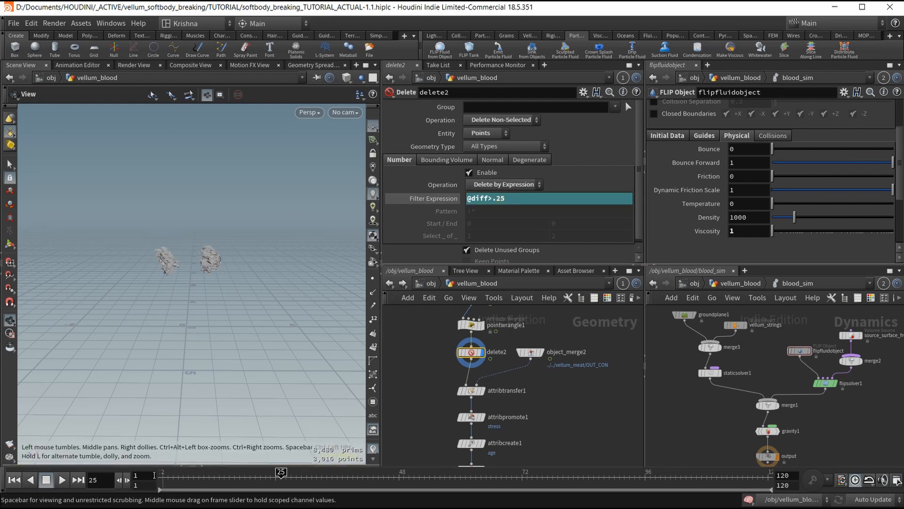
Step: Show object_merge1 as a template over delete2's points and scrub back to frame 1
scroll(477, 346, "down", 5)
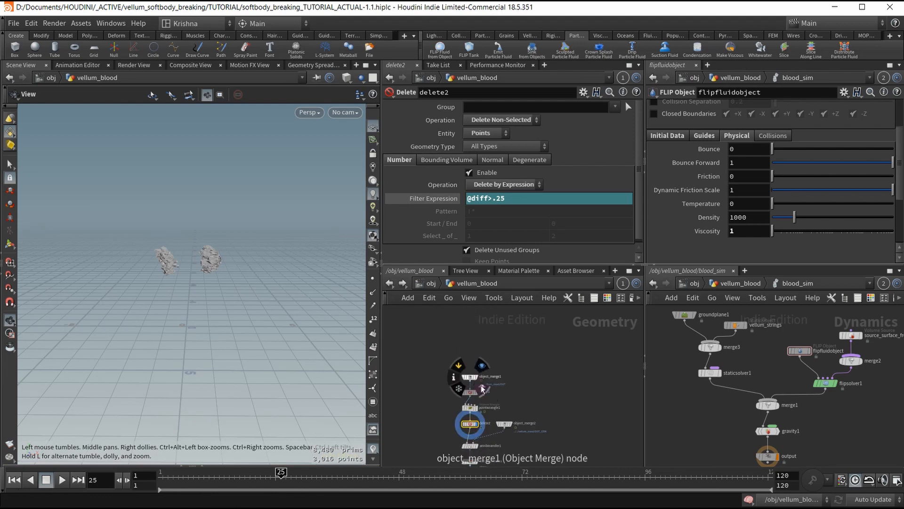
left_click(478, 386)
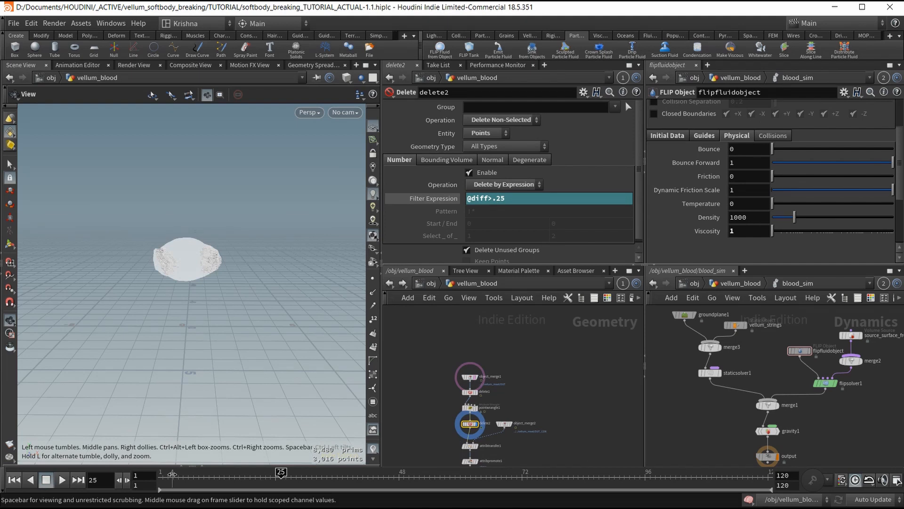
mouse_move(172, 476)
left_mouse_down()
mouse_move(287, 474)
mouse_move(164, 476)
left_mouse_up()
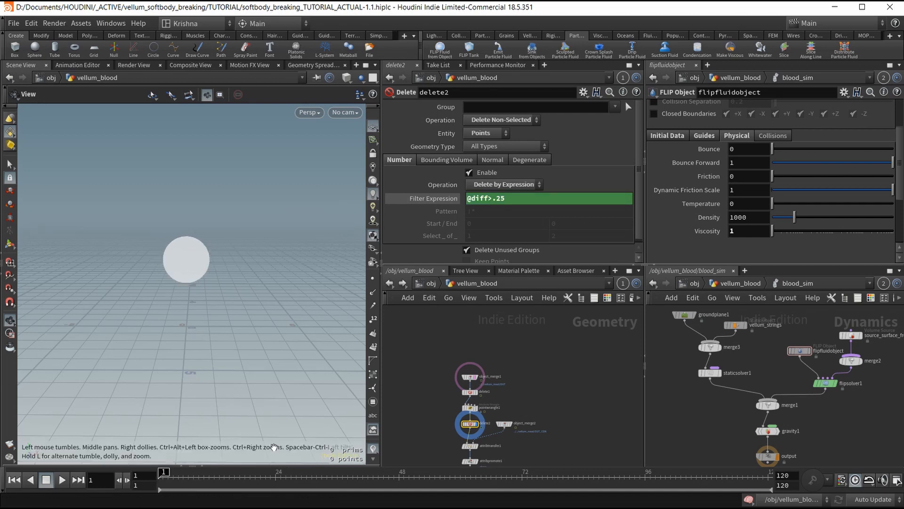
Step: Display delete3, compare its points with the templated softbody at frame 25 and clear the object_merge1 template
scroll(490, 398, "down", 3)
scroll(489, 398, "up", 5)
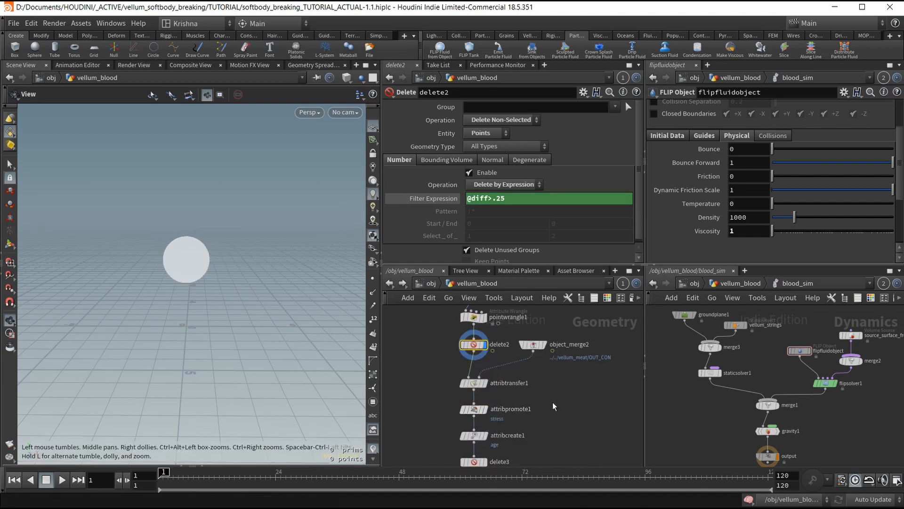
left_click(475, 421)
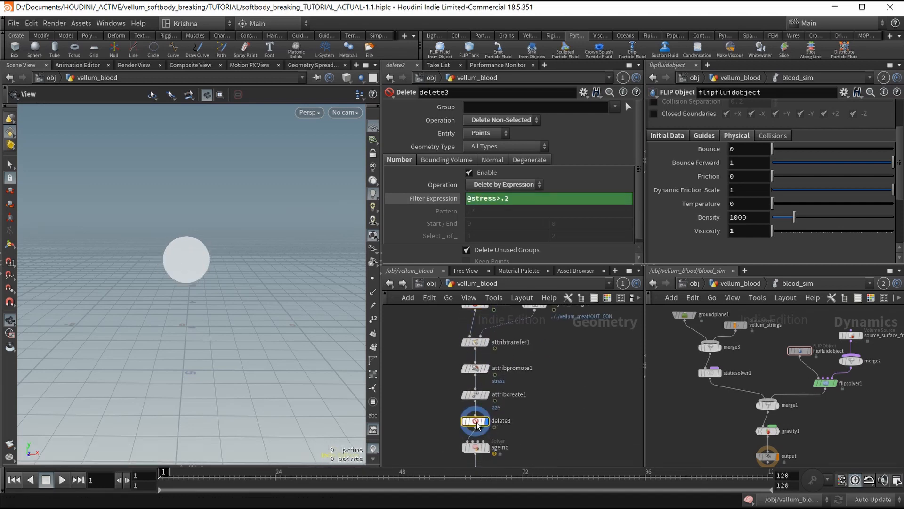
left_click_drag(165, 475, 281, 474)
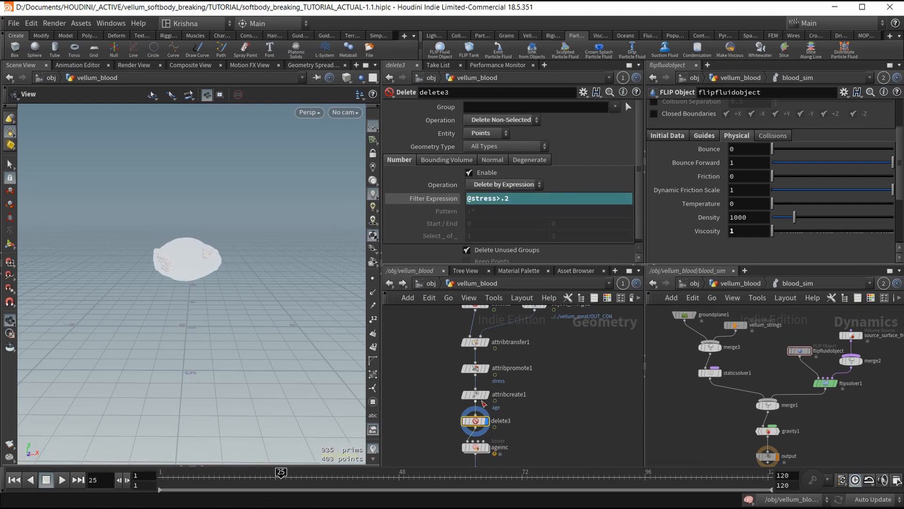
left_click(494, 433)
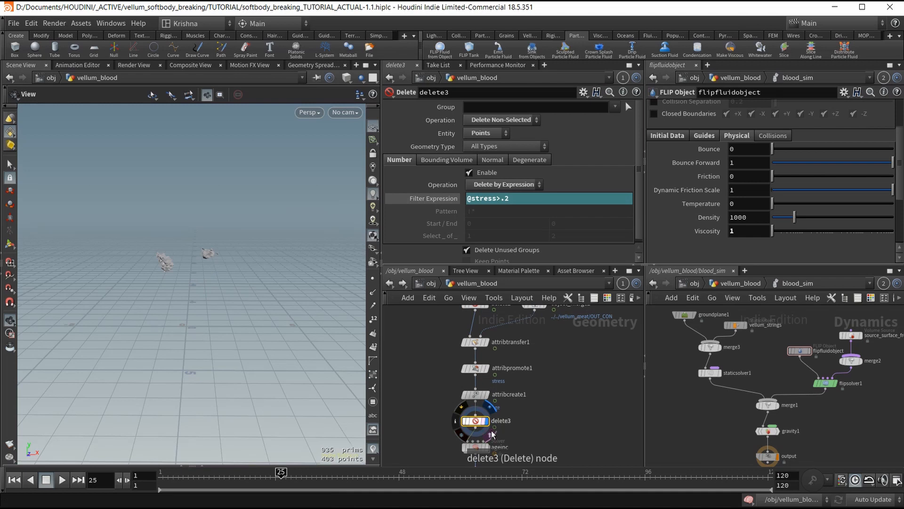
middle_click_drag(526, 422, 527, 360)
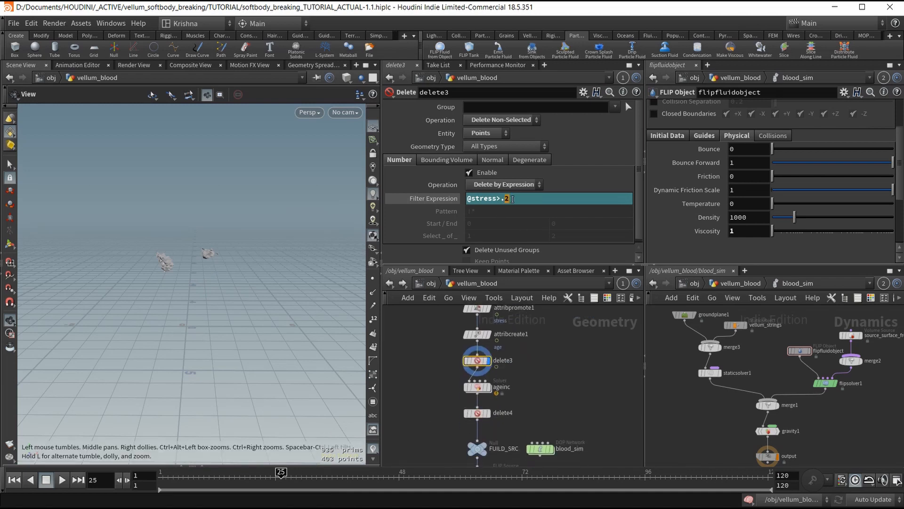
type("1")
key("Return")
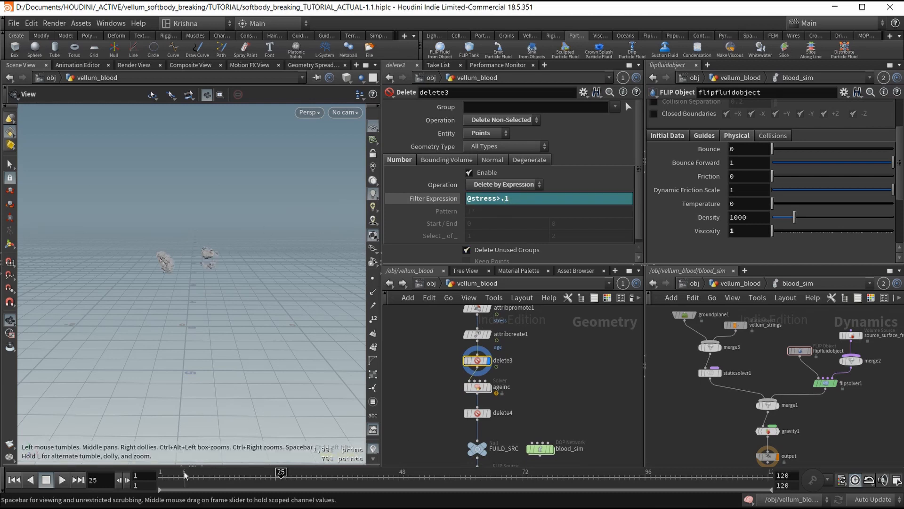
left_click_drag(186, 476, 547, 471)
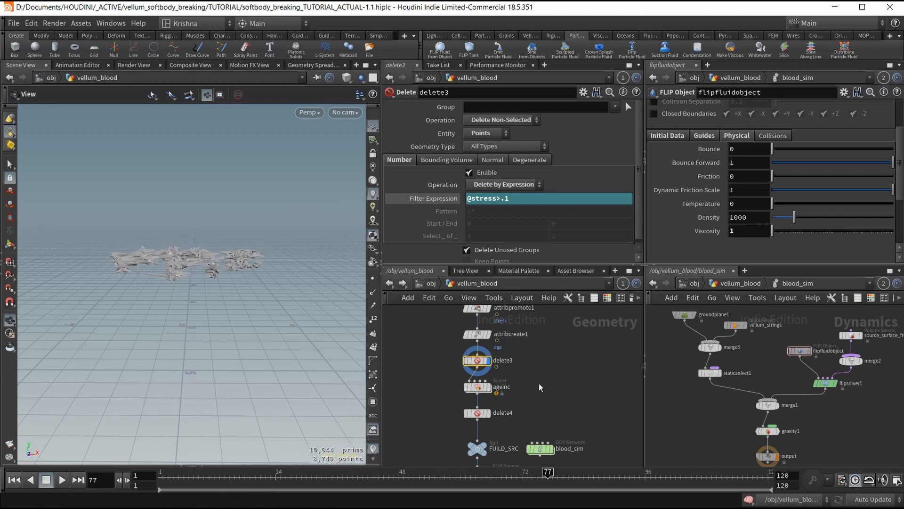
scroll(541, 387, "down", 3)
left_click(20, 479)
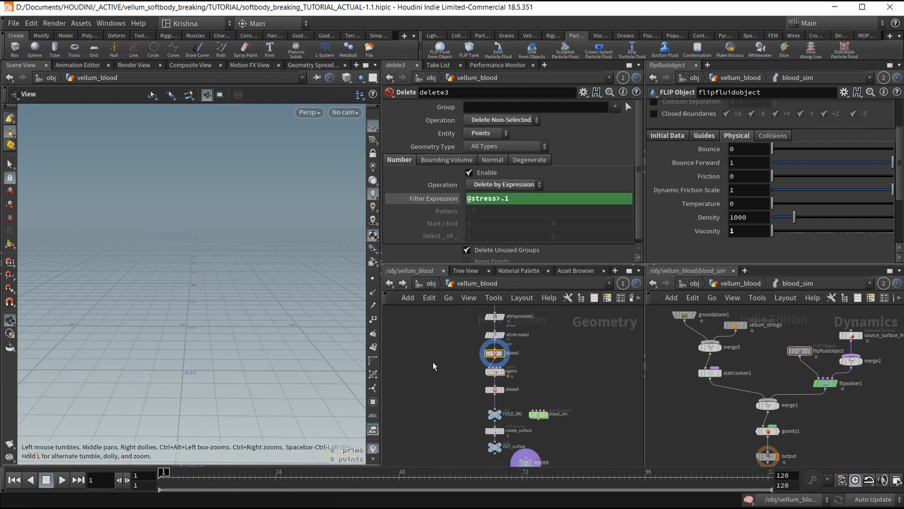
Step: Display delete4, play back its age-filtered points, return to frame 1 and save the scene
scroll(517, 376, "up", 3)
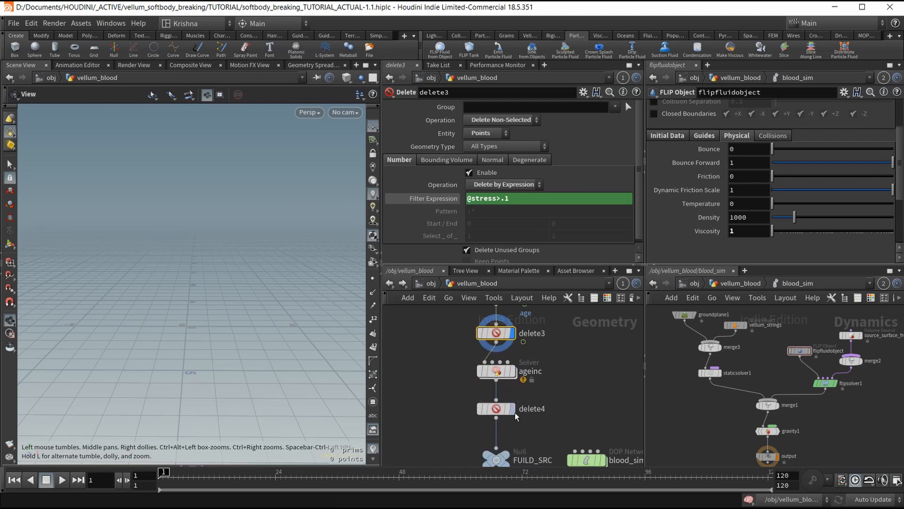
left_click(496, 409)
left_click(62, 479)
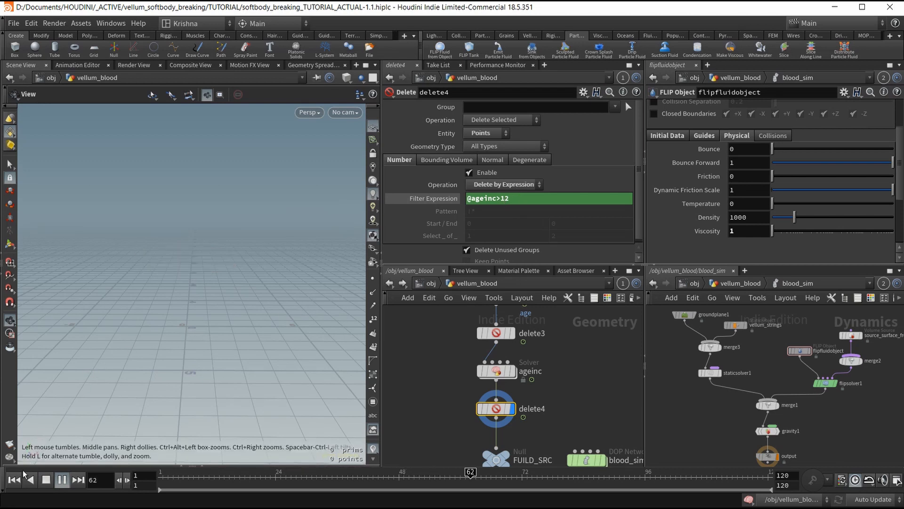
left_click(15, 480)
key("ctrl+s")
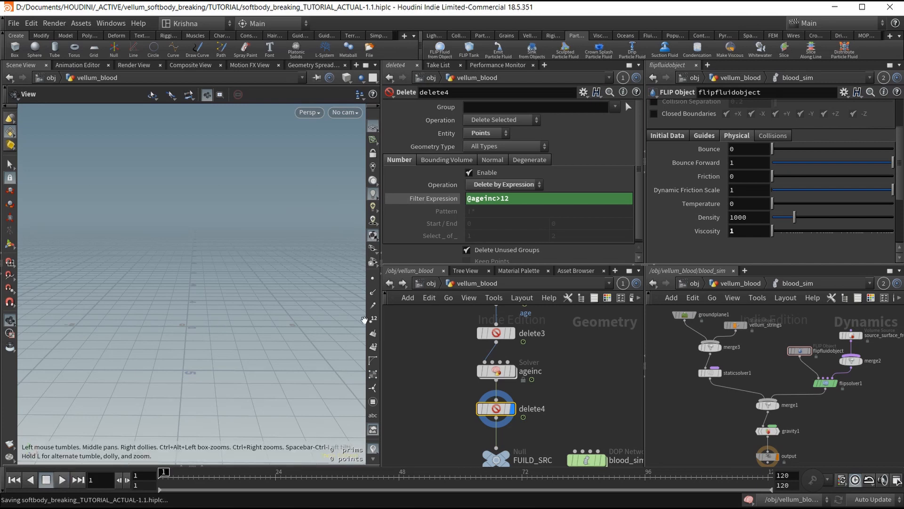
Step: Display the OUT_surface null and select create_surface to show its FLIP Source parameters
scroll(506, 434, "down", 5)
left_click(518, 408)
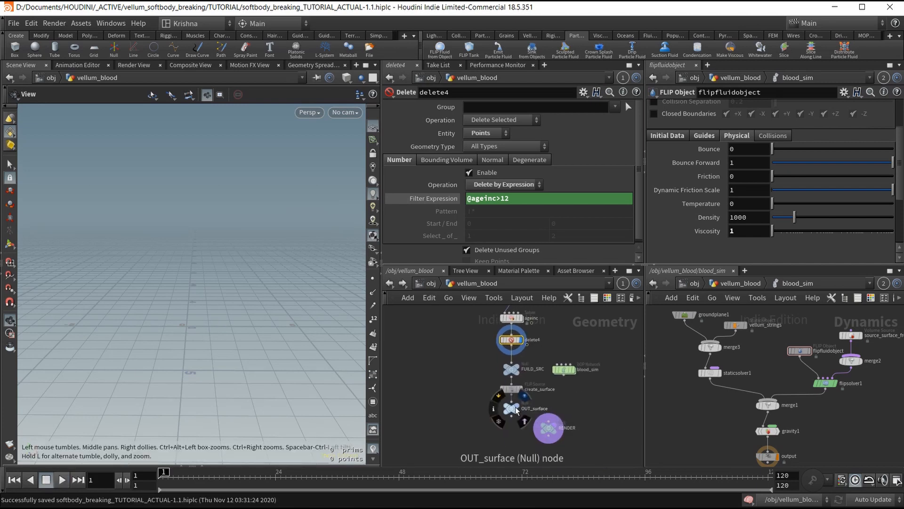
left_click(507, 389)
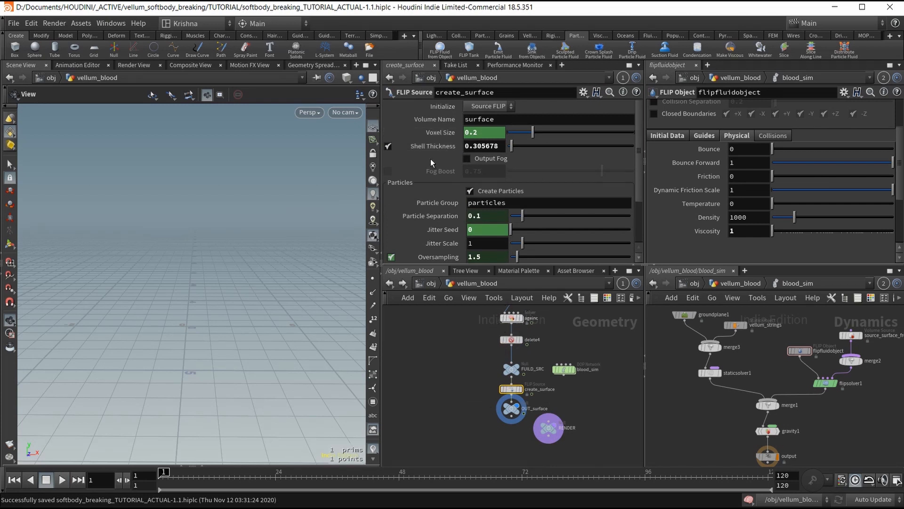
left_click_drag(471, 148, 511, 148)
type("05")
key("Return")
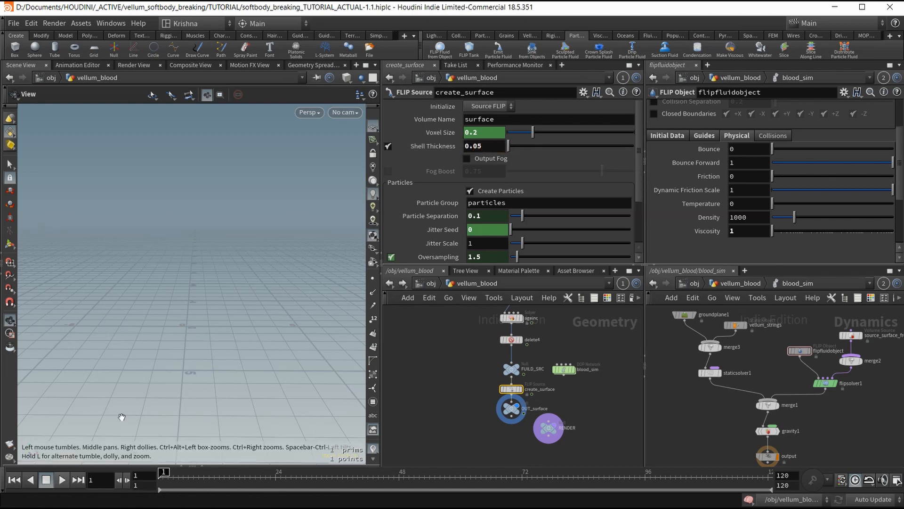
key("ctrl+z")
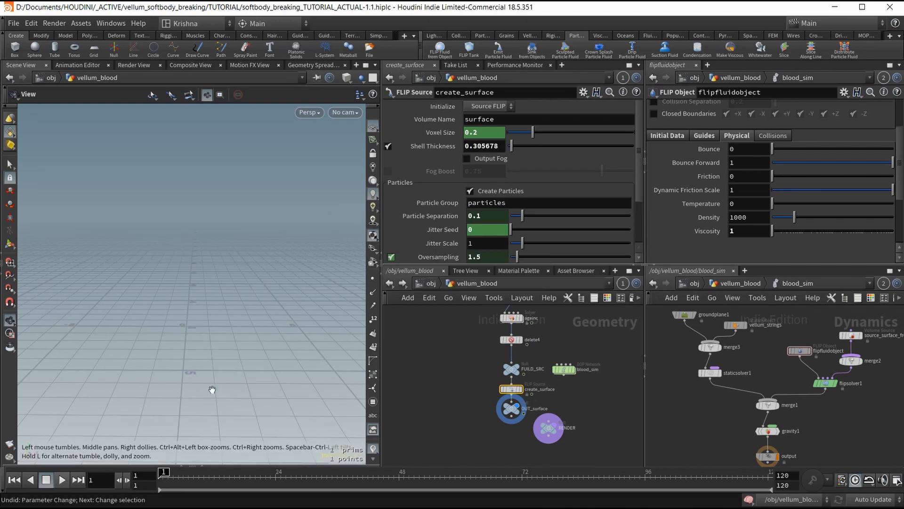
Step: Play to frame 23 and compare delete4's emission geometry with the OUT_surface result
left_click(59, 480)
left_click(60, 479)
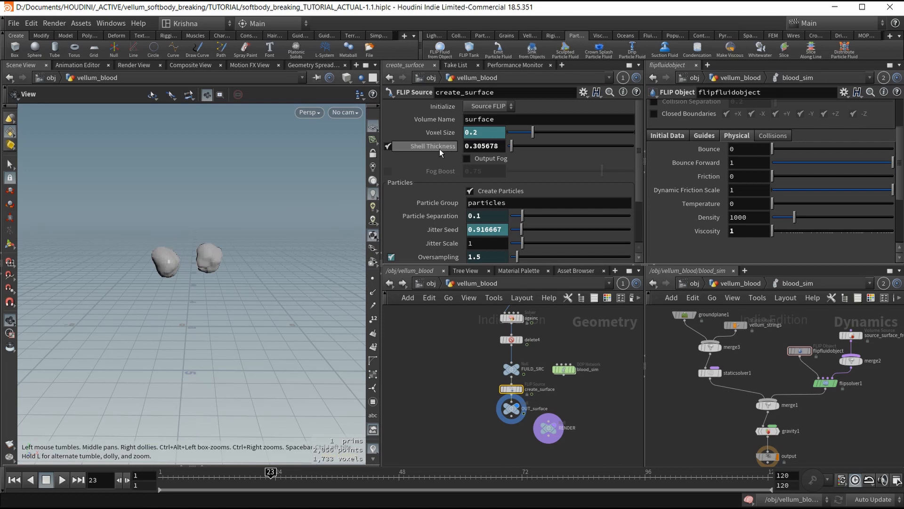
left_click(522, 344)
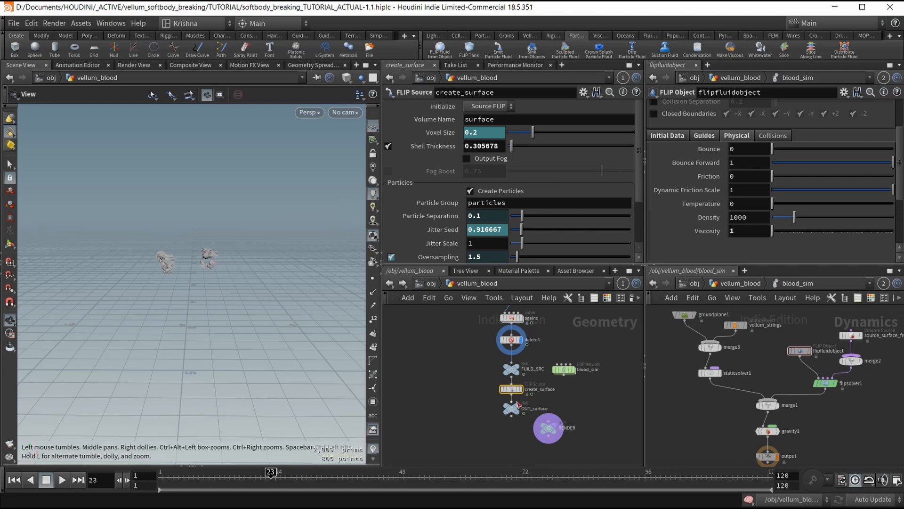
left_click(520, 409)
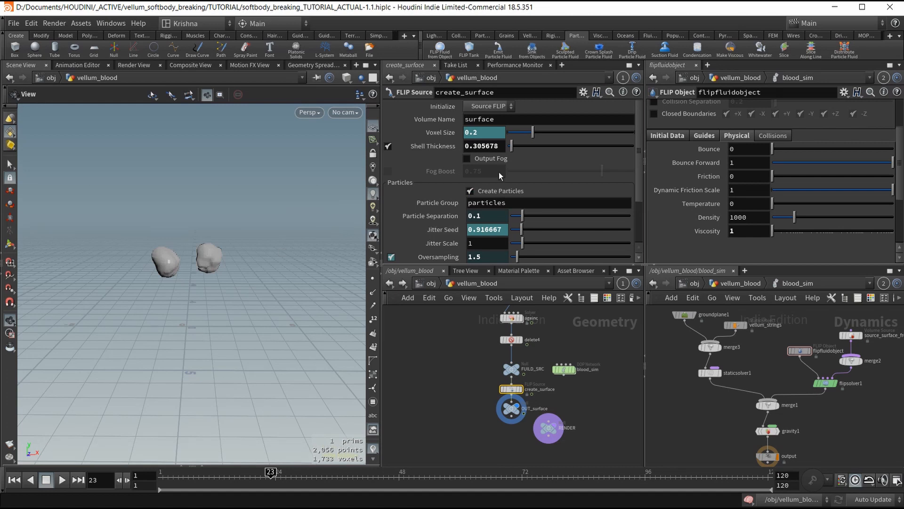
Step: Set create_surface's Shell Thickness to 0.05, return to frame 1 and save the scene
left_click_drag(491, 147, 509, 150)
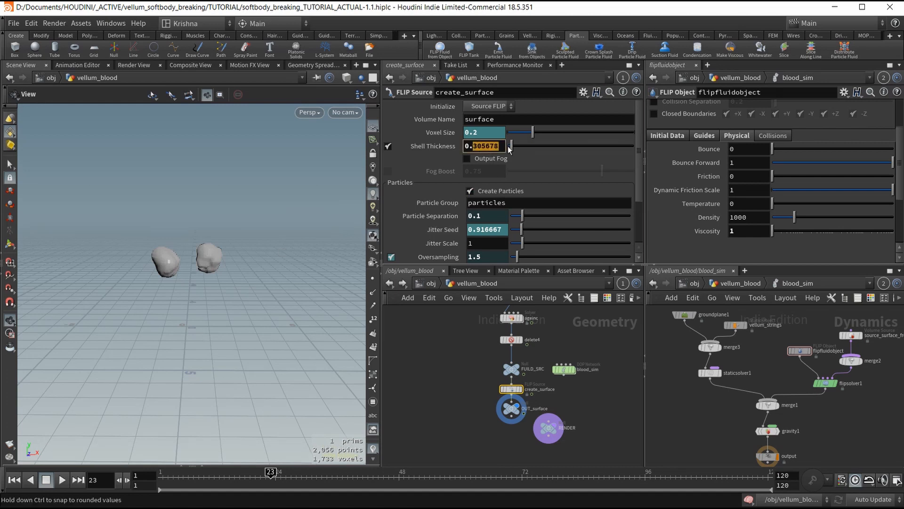
type("05")
key("Return")
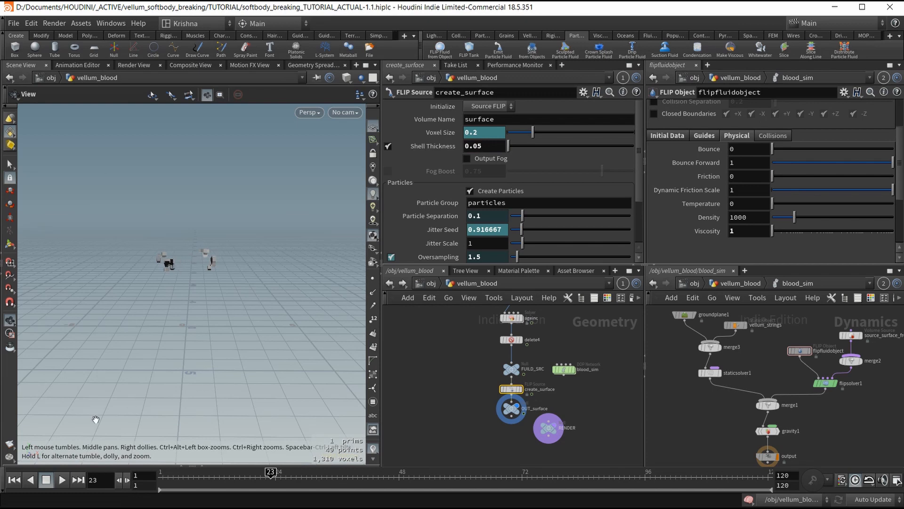
left_click(16, 480)
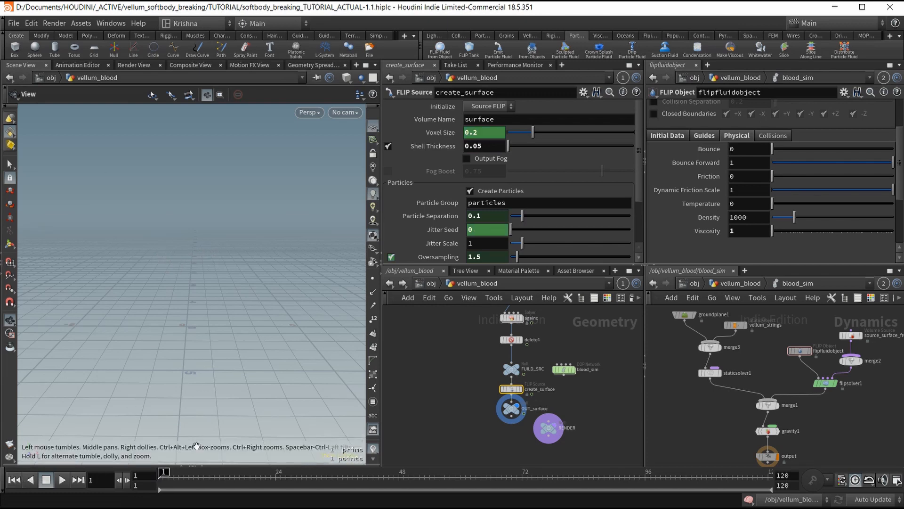
left_click(513, 409)
key("ctrl+s")
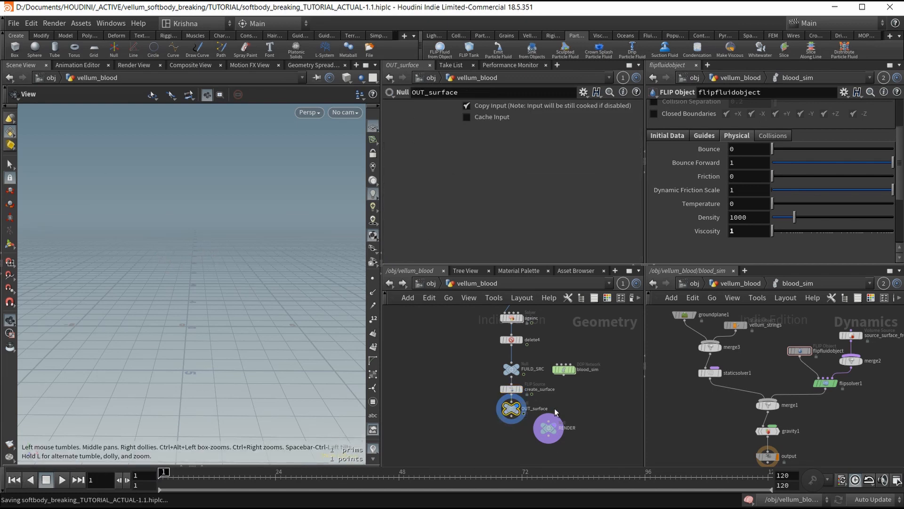
Step: Play back the blood_sim simulation from merge1, examine the fluid particles up close and scrub back to frame 1
left_click(768, 404)
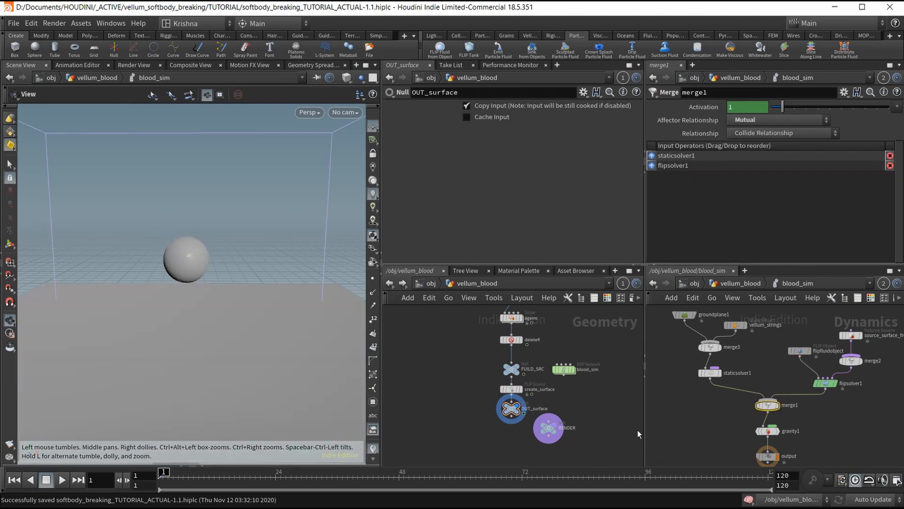
left_click(62, 484)
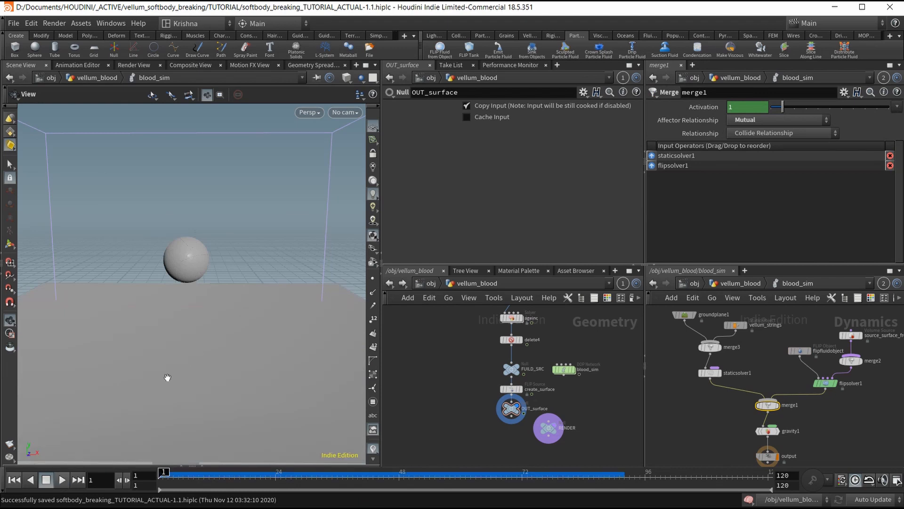
left_click(62, 480)
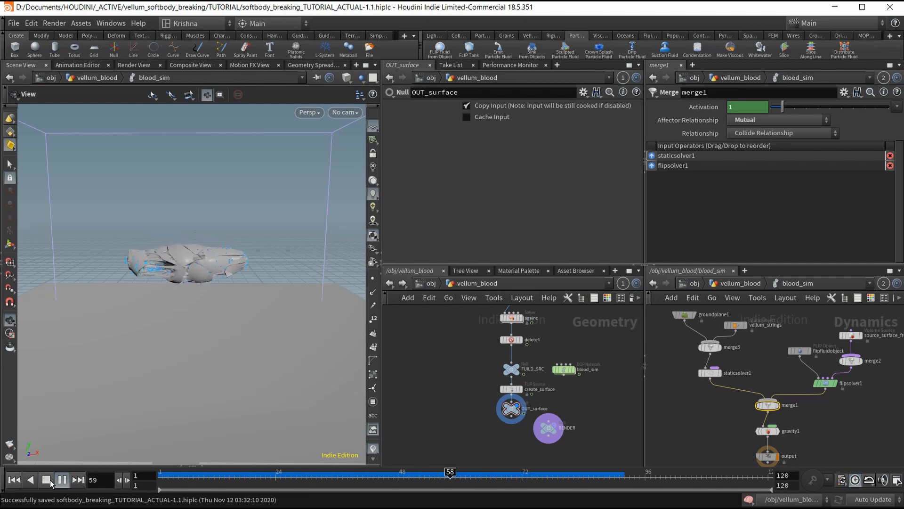
left_click(50, 480)
scroll(127, 243, "up", 3)
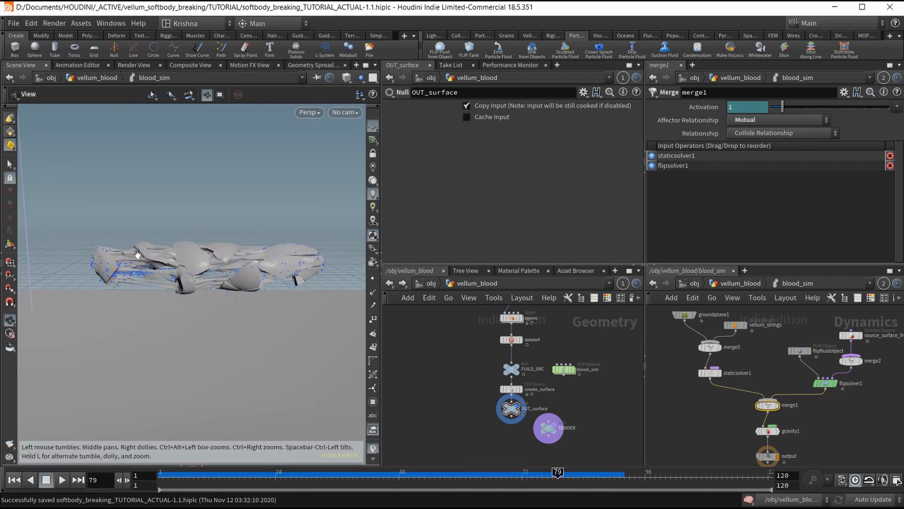
left_click_drag(198, 477, 156, 477)
scroll(173, 264, "down", 6)
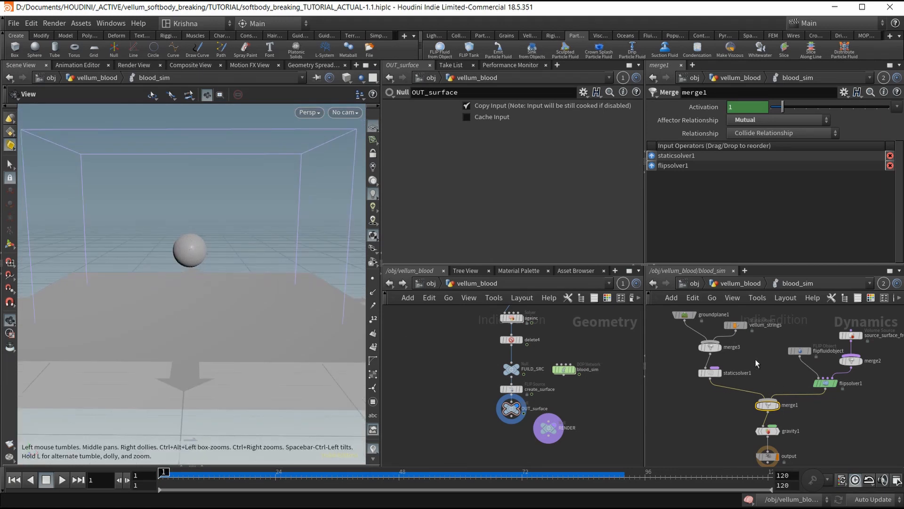
Step: Set flipfluidobject's Particle Separation to 0.02 and save the scene
left_click(504, 389)
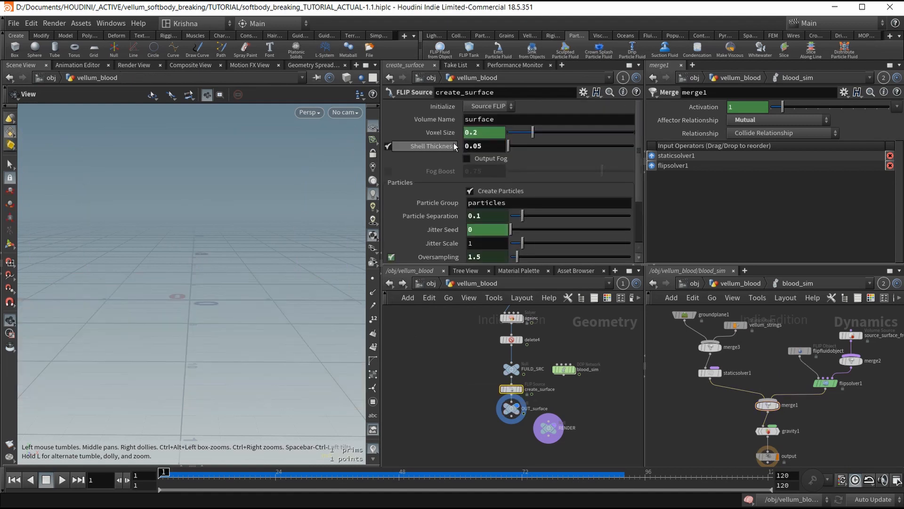
left_click(799, 351)
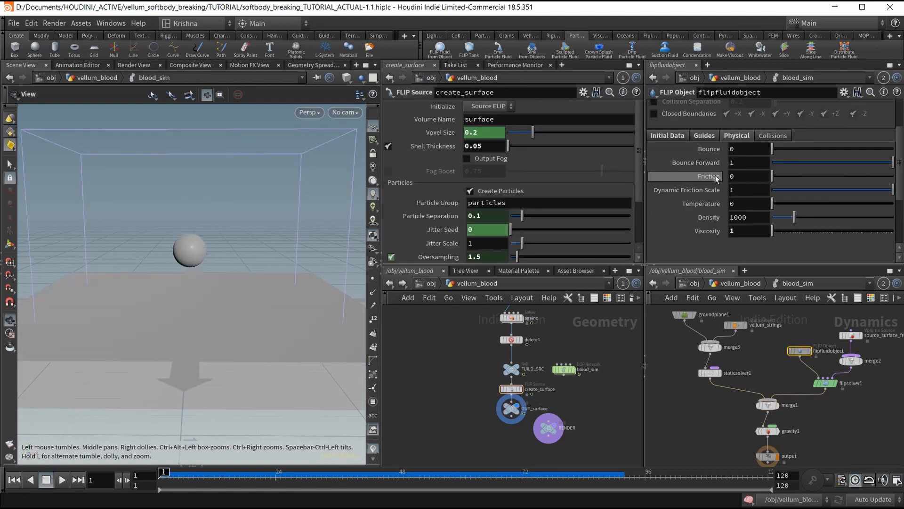
scroll(721, 179, "up", 2)
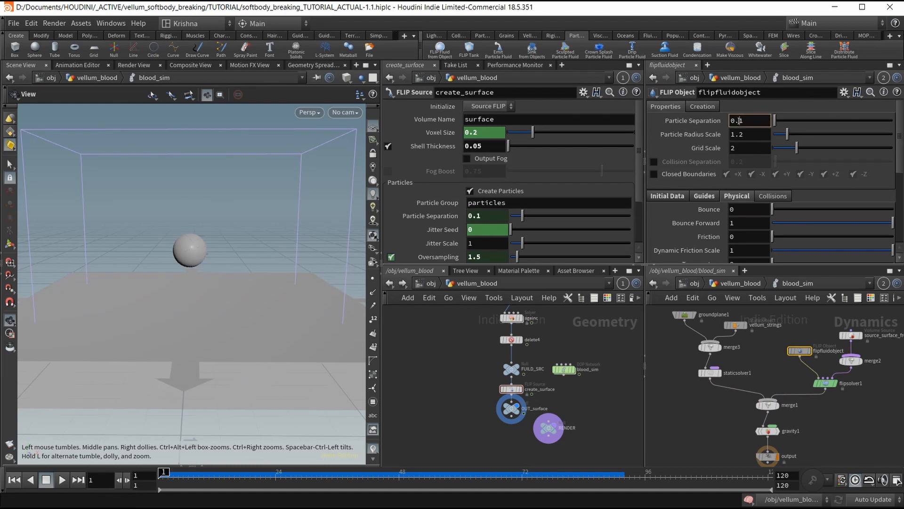
left_click(710, 406)
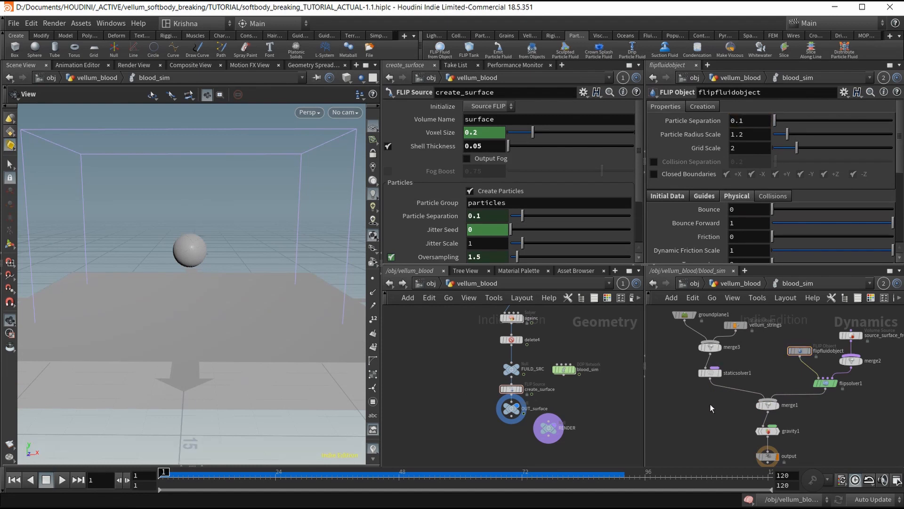
key("ctrl+s")
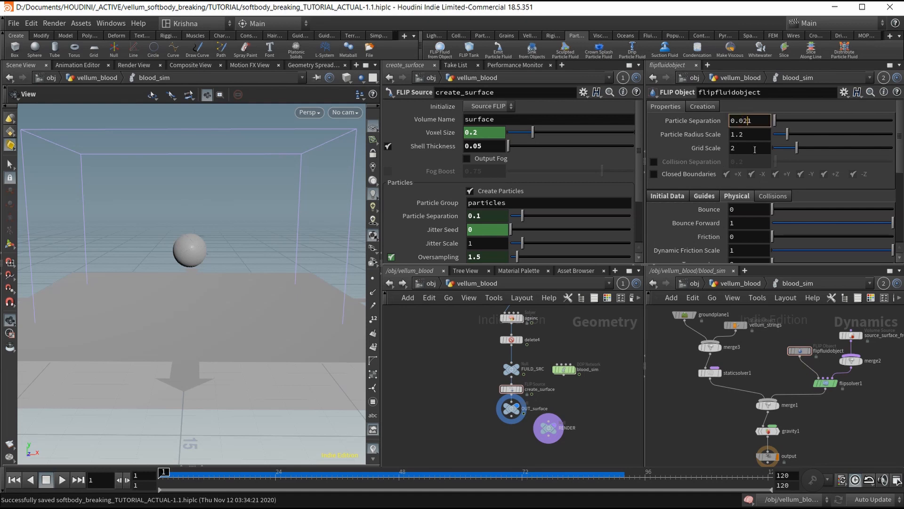
key("Return")
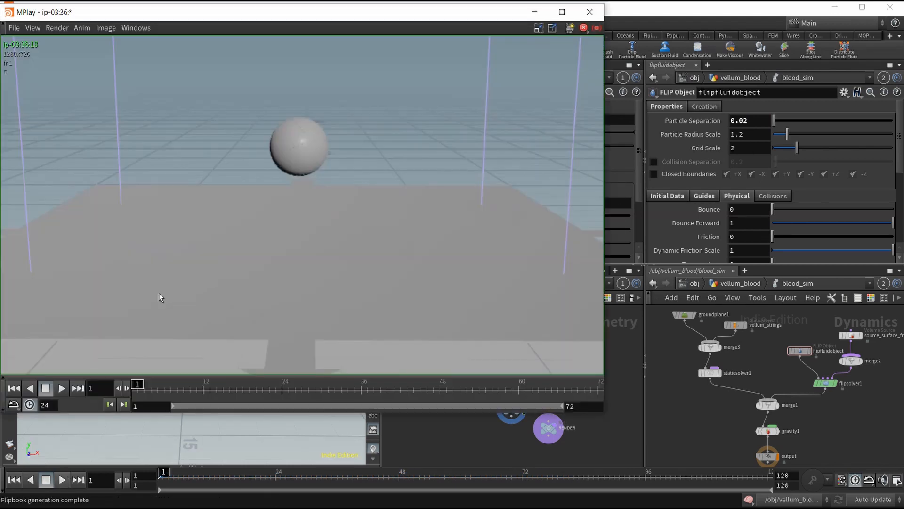
Step: Play the flipbook in MPlay, examine the blood at frame 23 up close, rewind to frame 1 and switch back to Houdini
left_click(63, 387)
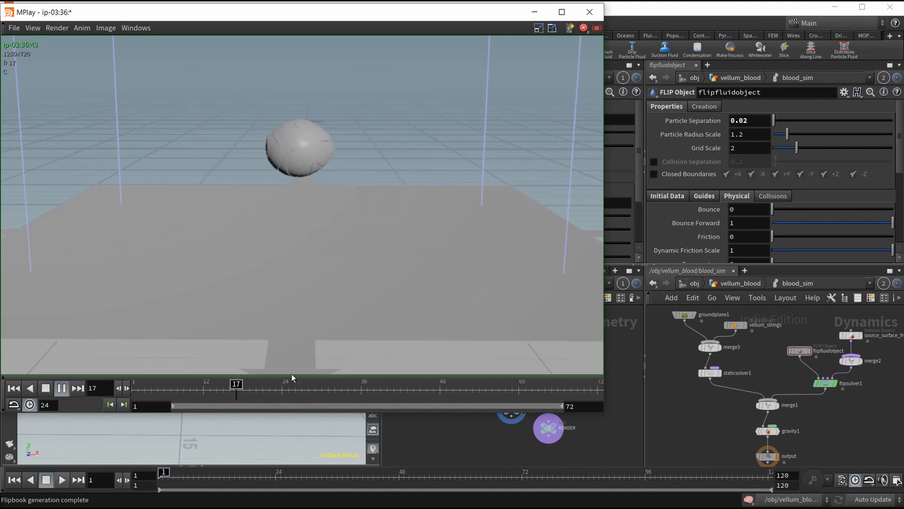
mouse_move(211, 385)
left_mouse_down()
mouse_move(588, 391)
mouse_move(254, 385)
mouse_move(275, 385)
left_mouse_up()
scroll(264, 139, "up", 1)
scroll(265, 140, "up", 1)
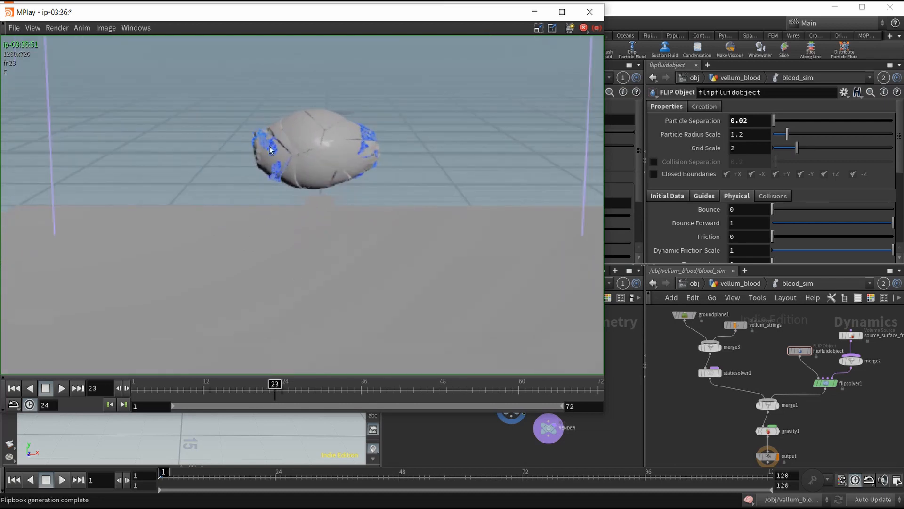
left_click_drag(283, 382, 139, 387)
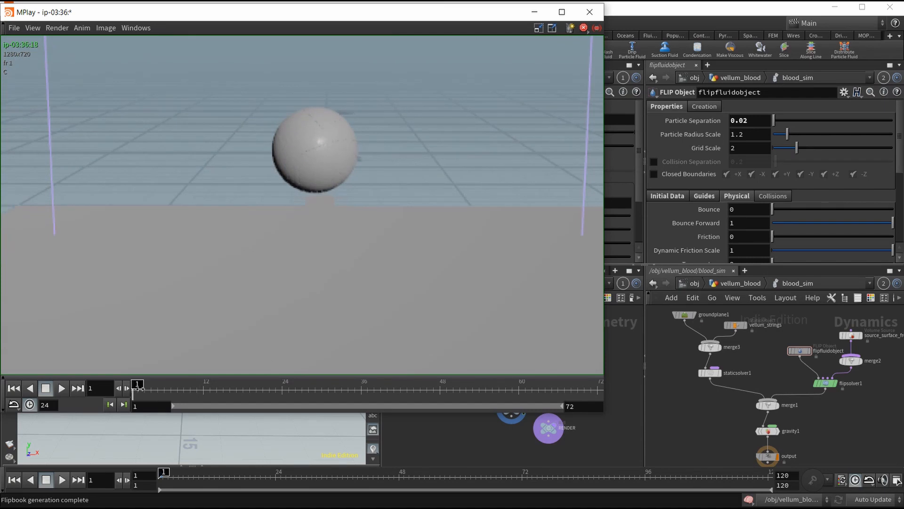
left_click(596, 28)
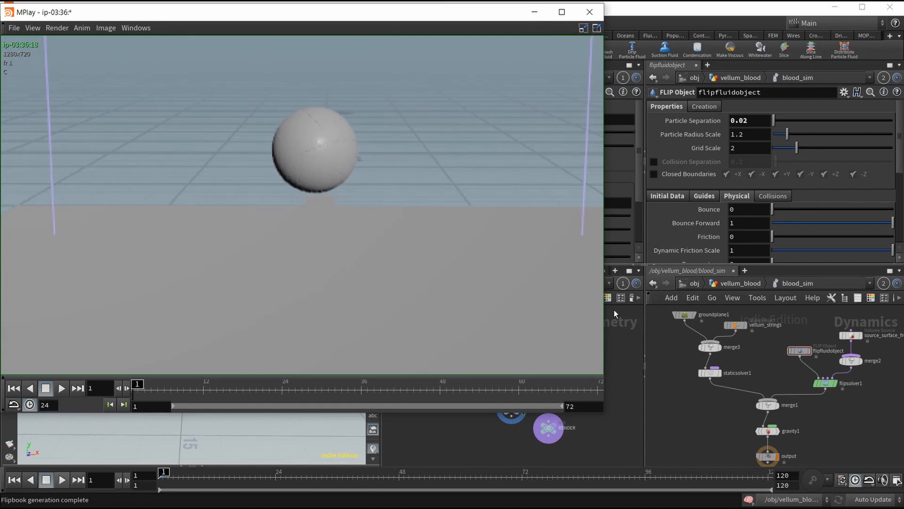
left_click(619, 379)
Step: Insert a Smooth node between delete4 and FUILD_SRC, check the smoothed source at frame 25, then return to frame 1 and save
left_click(511, 368)
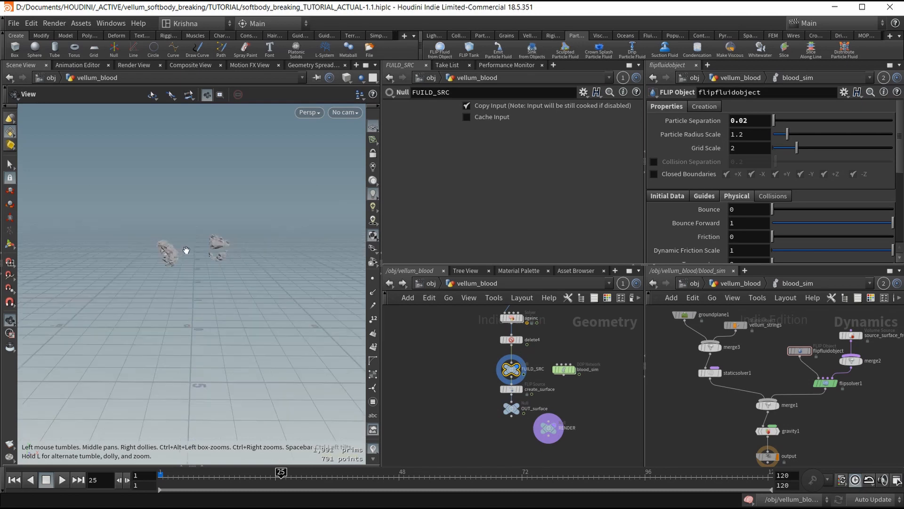
scroll(191, 249, "up", 5)
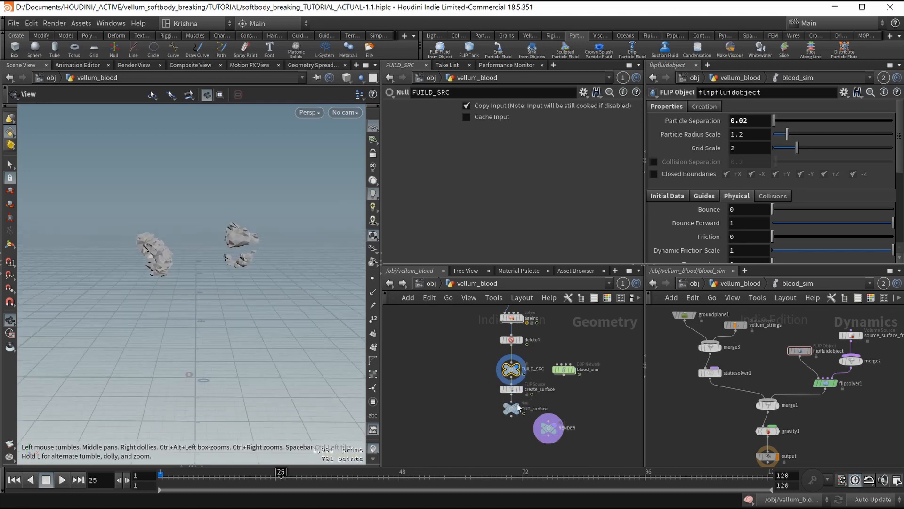
key("Tab")
type("smoo")
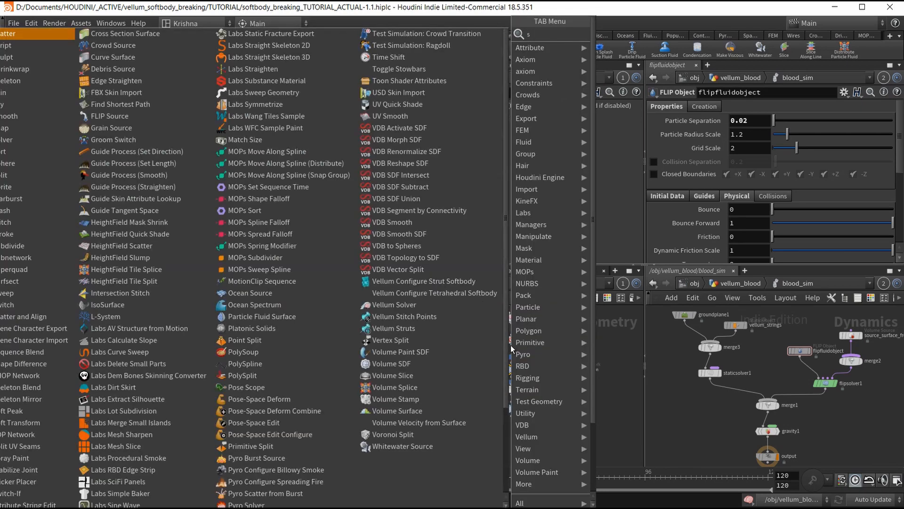
key("Return")
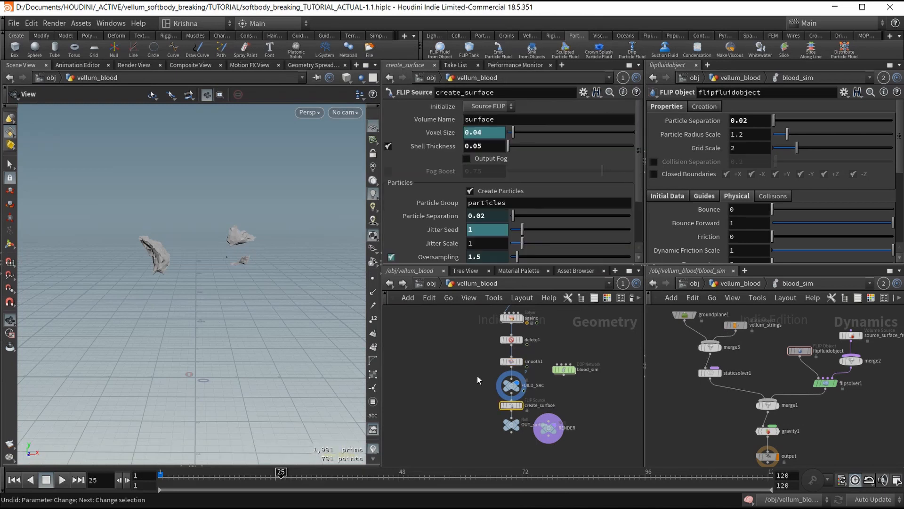
left_click(511, 387)
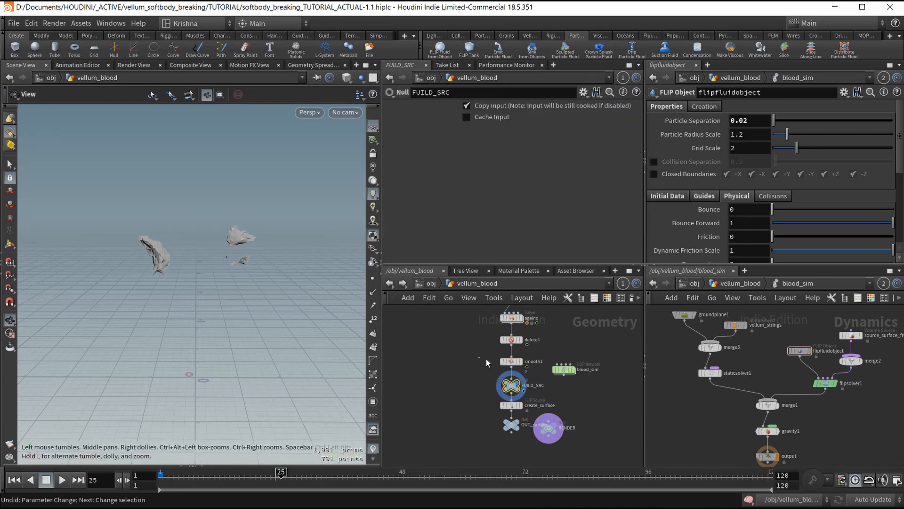
left_click(509, 361)
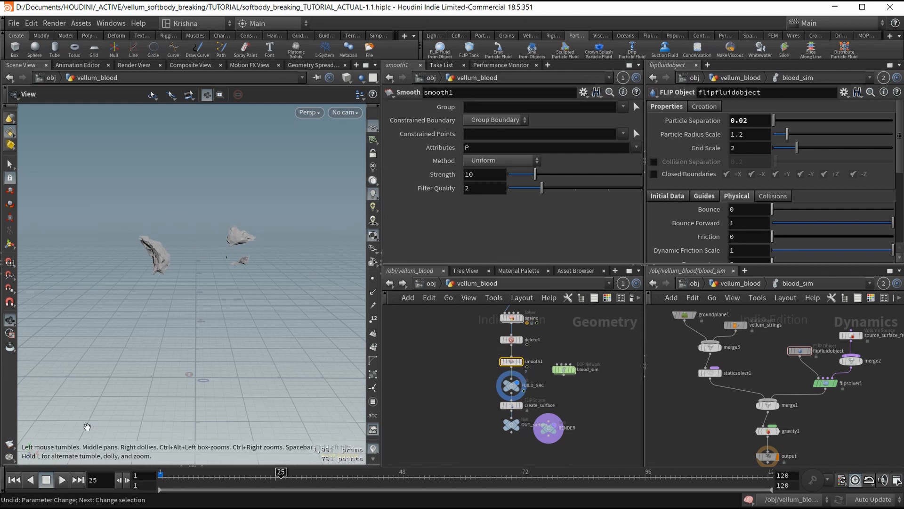
left_click(18, 480)
key("ctrl+s")
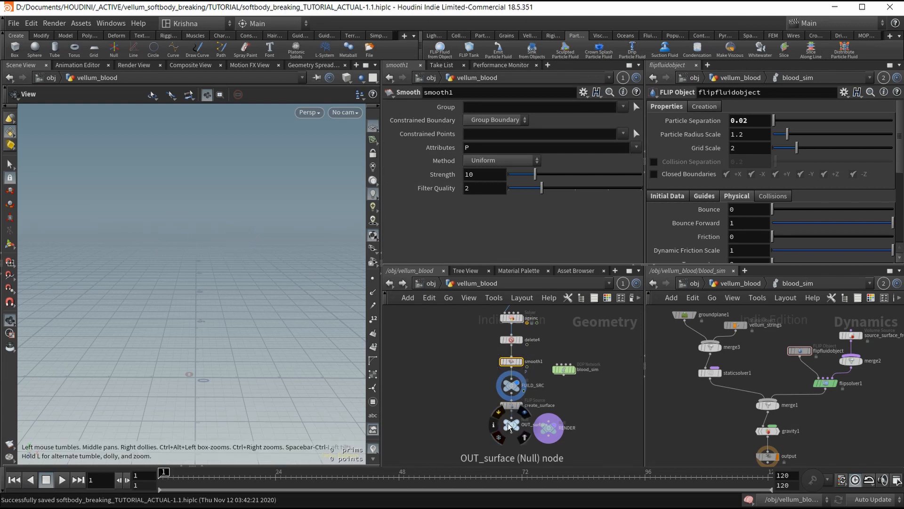
Step: Leave the vellum_blood geometry network and show vellum_strings' collision volume settings in the blood_sim network
left_click_drag(509, 426, 511, 436)
left_click(433, 285)
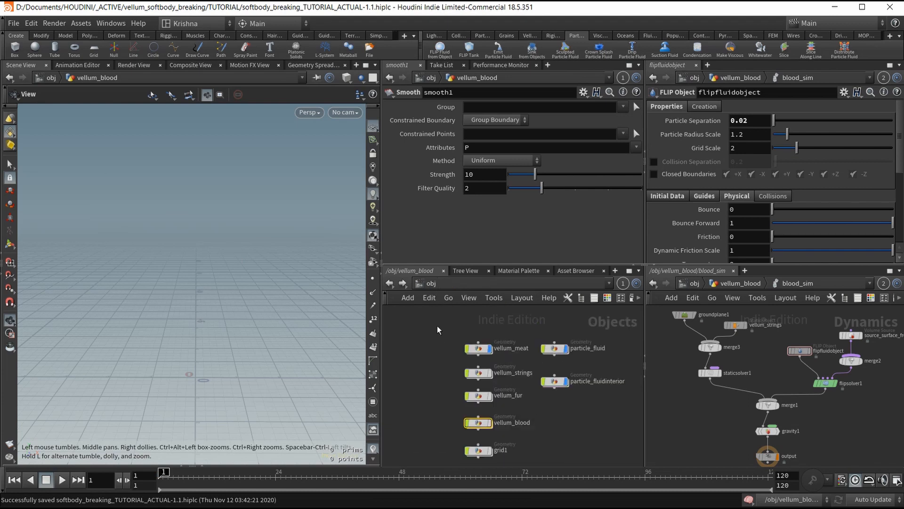
left_click(544, 429)
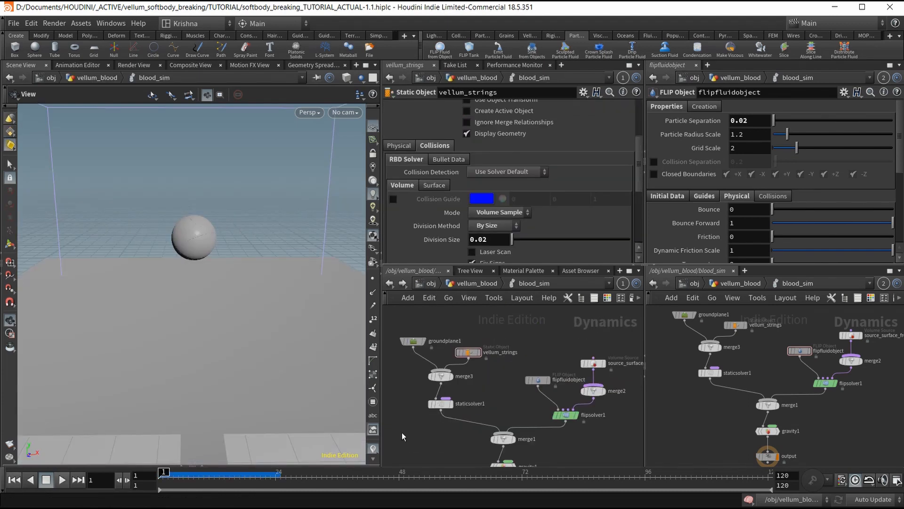
Step: Examine the blood at frame 28 of the flipbook, then compare flipfluidobject's particle separation with vellum_strings' collision division size in Houdini
left_click_drag(192, 280, 192, 270)
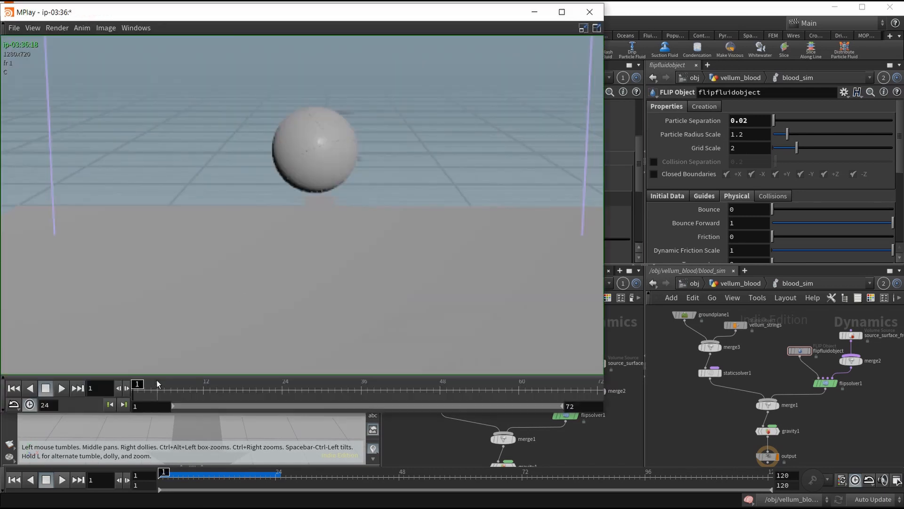
left_click_drag(157, 379, 312, 388)
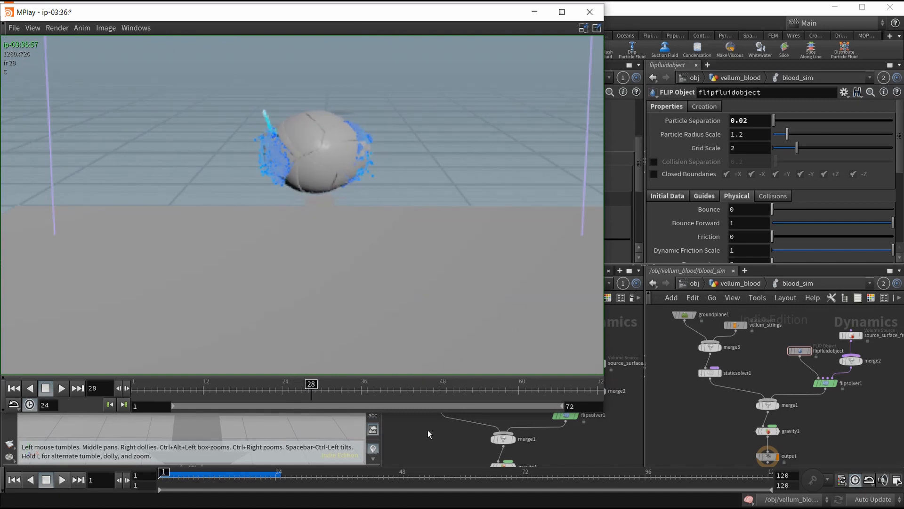
left_click(428, 430)
left_click(535, 380)
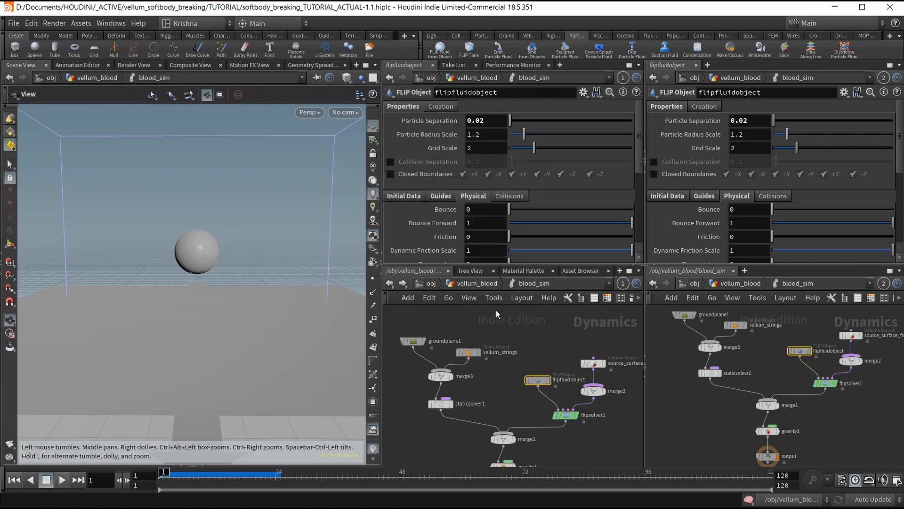
left_click_drag(470, 366, 470, 366)
scroll(432, 199, "down", 3)
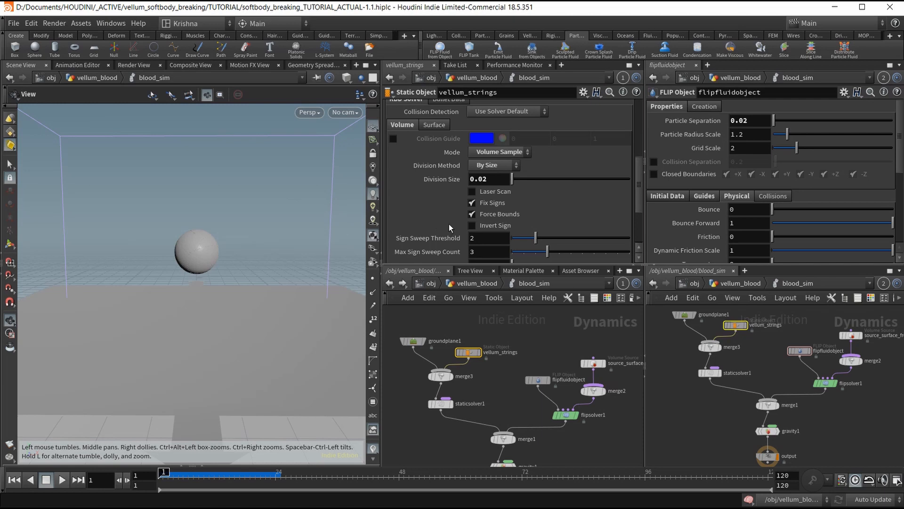
Step: Go up to the vellum_blood network, display delete4 and play the source geometry up to frame 18
left_click(454, 284)
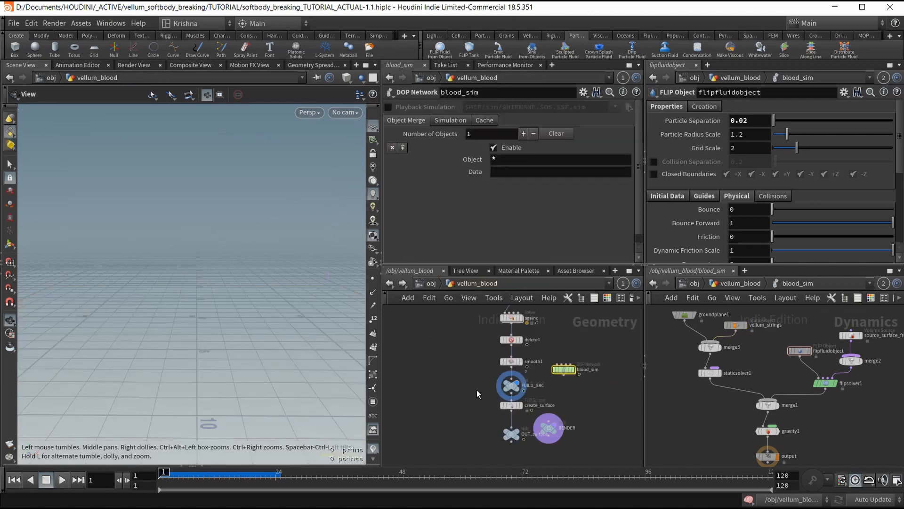
scroll(499, 405, "up", 3)
middle_click_drag(534, 419, 537, 372)
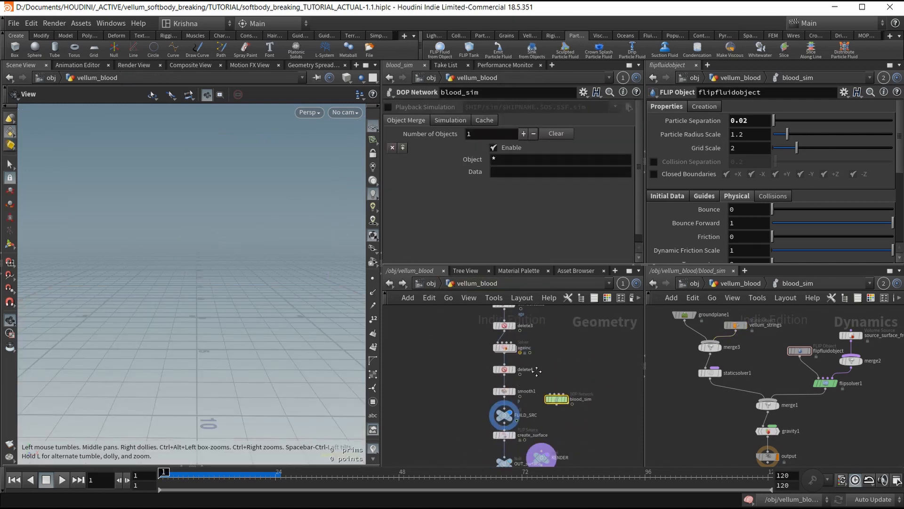
left_click(505, 370)
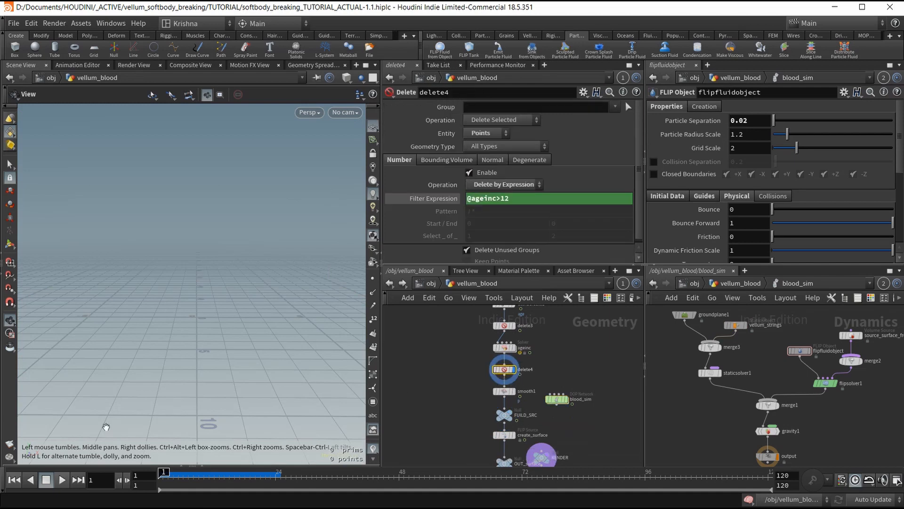
left_click(61, 479)
left_click(48, 481)
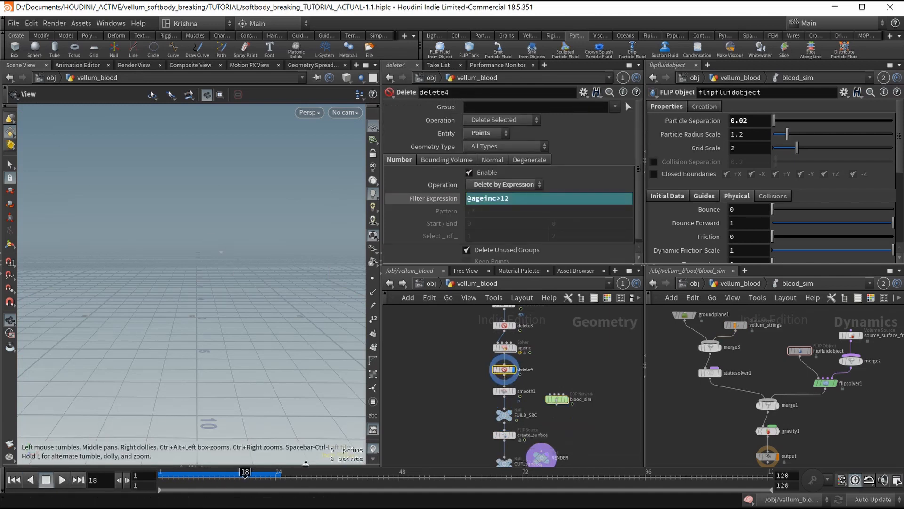
Step: Show object_merge1 as a template alongside delete4's geometry and advance the timeline to frame 21
scroll(461, 364, "down", 3)
middle_click_drag(536, 331, 532, 423)
scroll(483, 336, "up", 5)
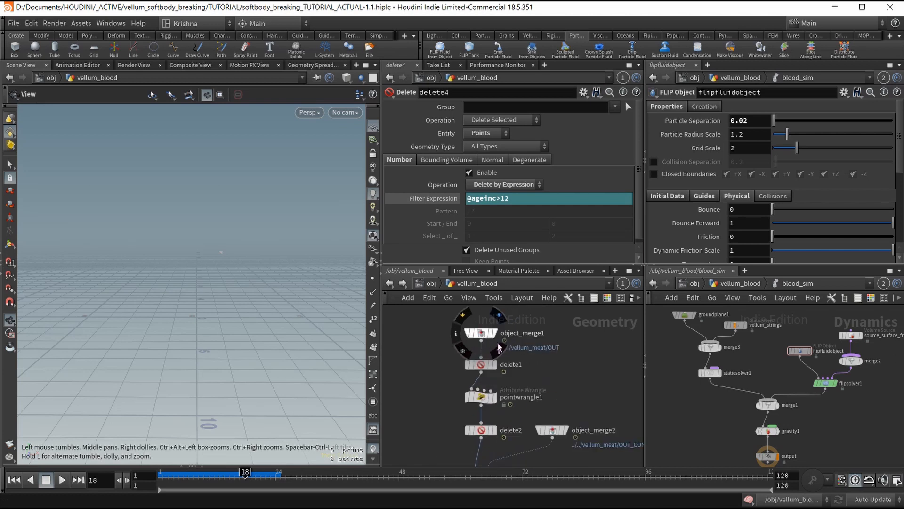
left_click(498, 349)
middle_click_drag(198, 235, 182, 256)
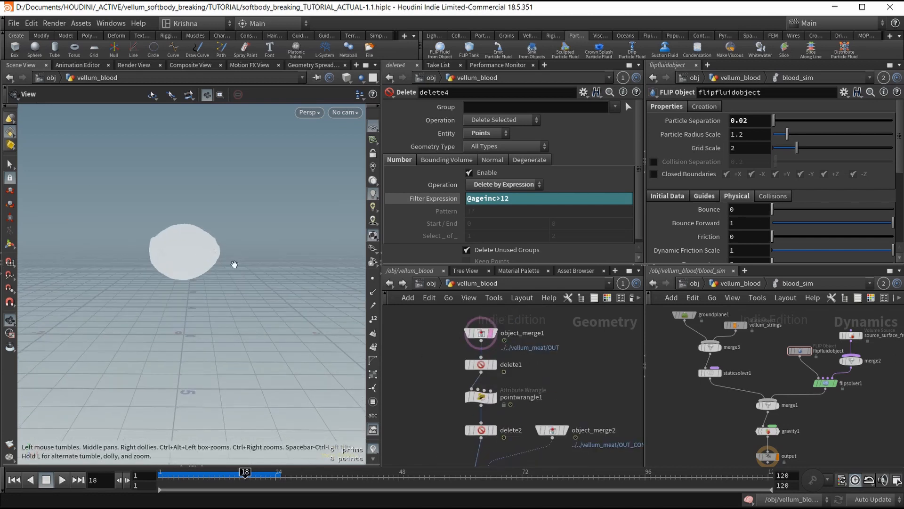
scroll(201, 249, "up", 10)
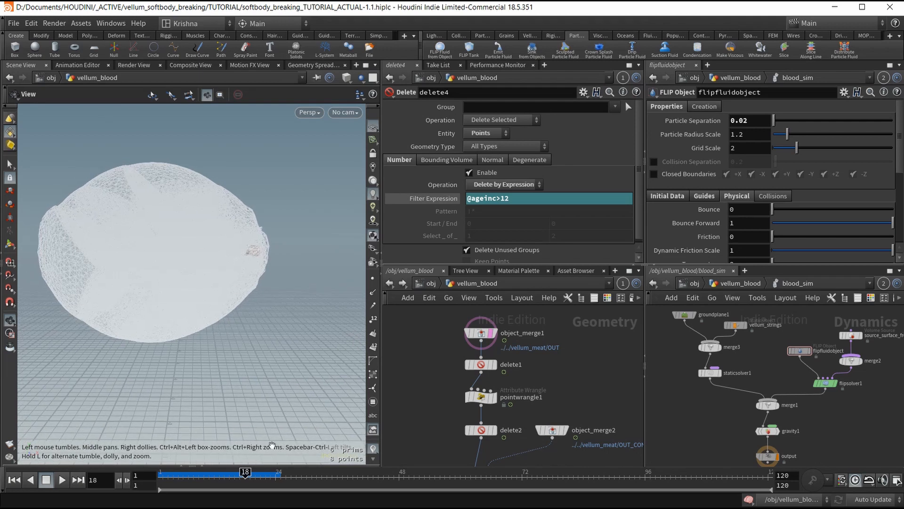
left_click_drag(245, 475, 259, 476)
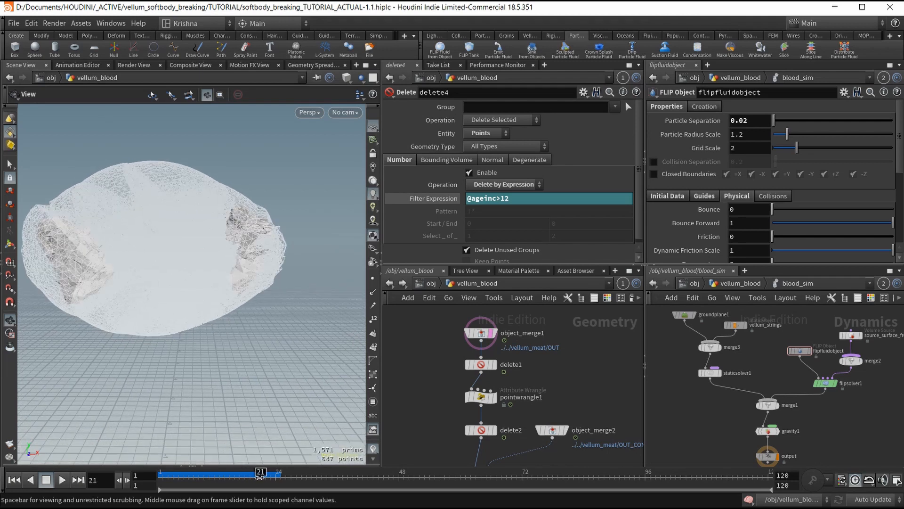
Step: Examine from several angles where the blood source sits in the torn ends of the softbody at frame 21
left_click_drag(229, 259, 216, 244)
middle_click_drag(219, 244, 183, 245)
scroll(123, 267, "down", 3)
middle_click_drag(123, 264, 236, 249)
scroll(239, 248, "up", 2)
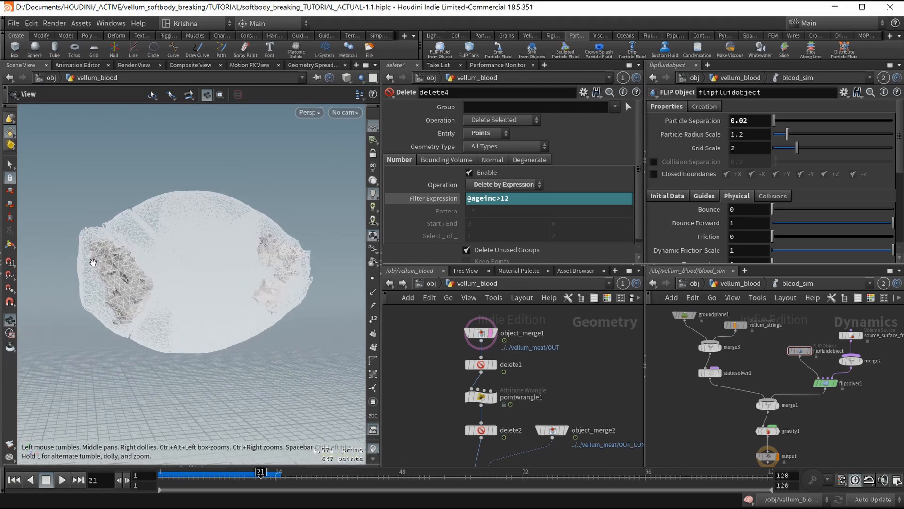
left_click_drag(137, 258, 133, 276)
scroll(121, 244, "up", 3)
scroll(156, 236, "down", 4)
middle_click_drag(228, 276, 182, 276)
scroll(181, 276, "down", 2)
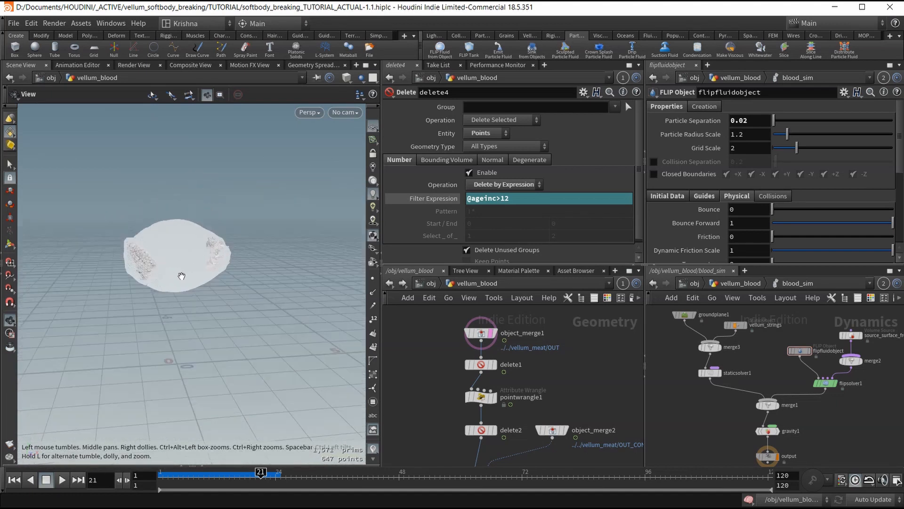
mouse_move(183, 290)
left_mouse_down()
mouse_move(166, 282)
mouse_move(184, 283)
mouse_move(179, 289)
left_mouse_up()
scroll(164, 283, "down", 3)
Step: Set the display to the OUT_surface null and return to frame 1
scroll(461, 357, "down", 4)
middle_click_drag(516, 410, 539, 356)
middle_click_drag(543, 407, 543, 387)
scroll(497, 403, "up", 5)
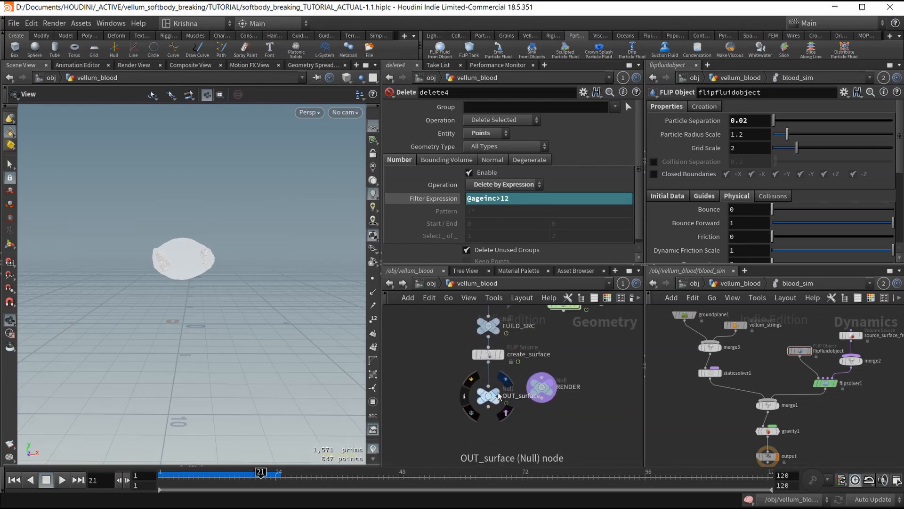
left_click(498, 396)
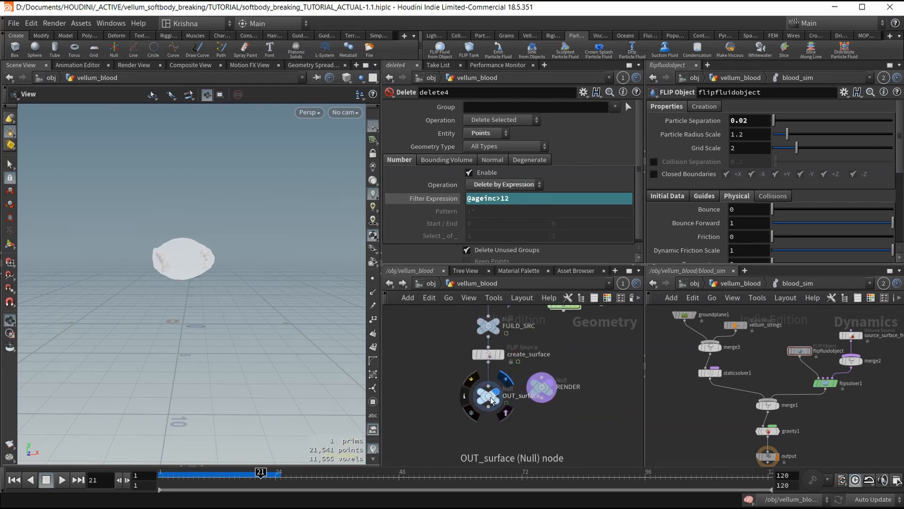
left_click(14, 479)
Step: Switch to MPlay, replay the existing flipbook and close its window
key("alt+Tab")
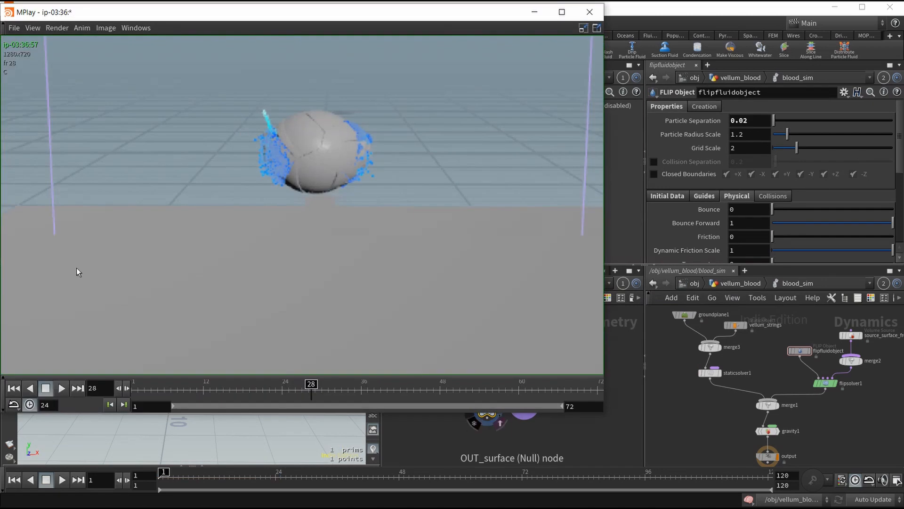
left_click(58, 387)
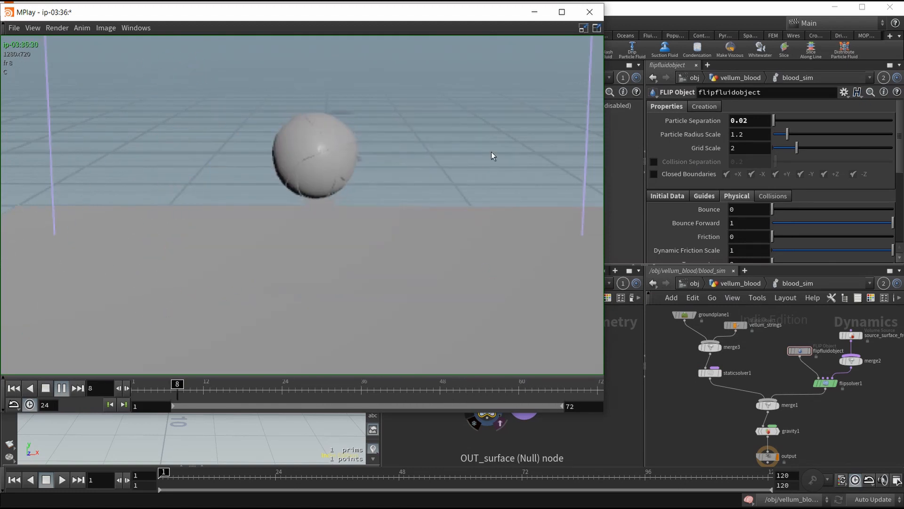
left_click(588, 12)
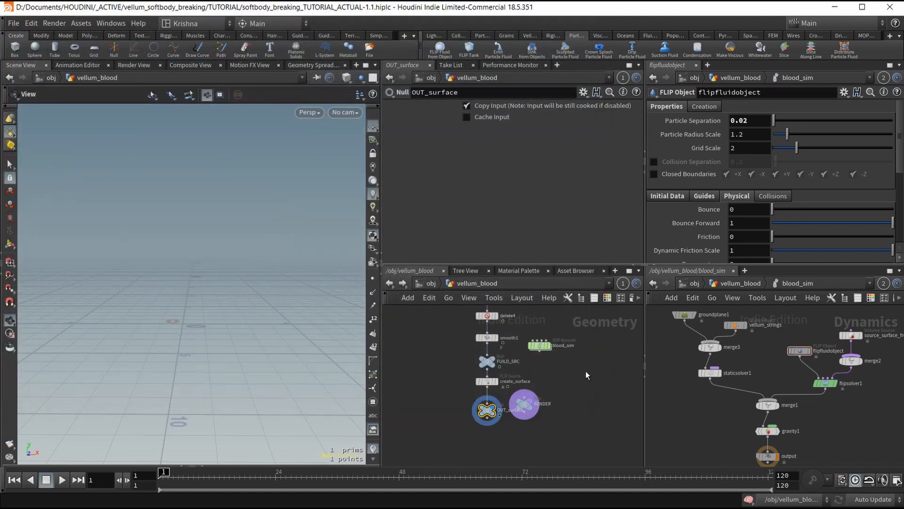
Step: Enter blood_sim, check the surface volume source's settings, turn off Stick on Collision for flipsolver1 and save the scene
double_click(539, 345)
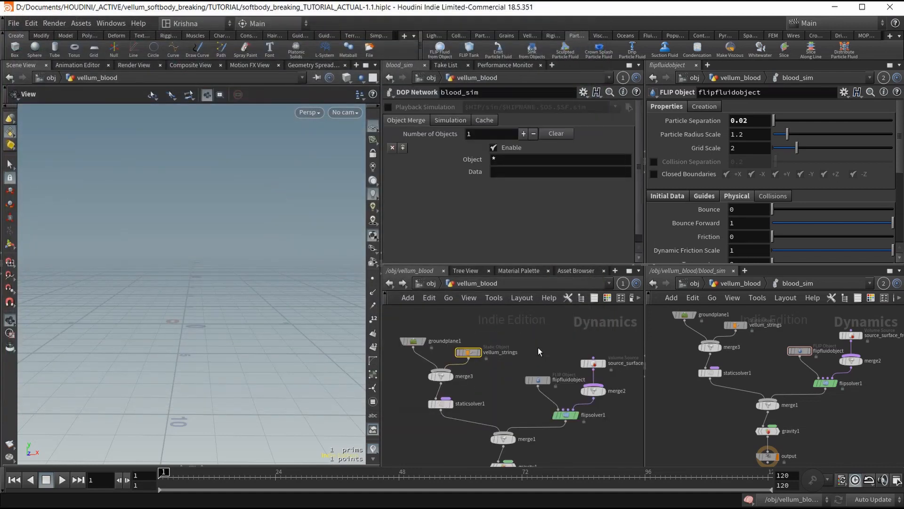
left_click(594, 363)
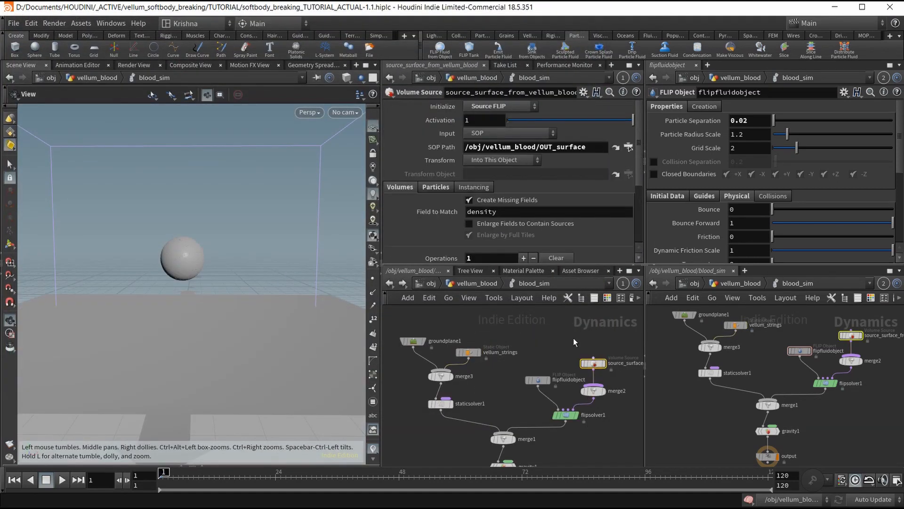
scroll(449, 221, "down", 5)
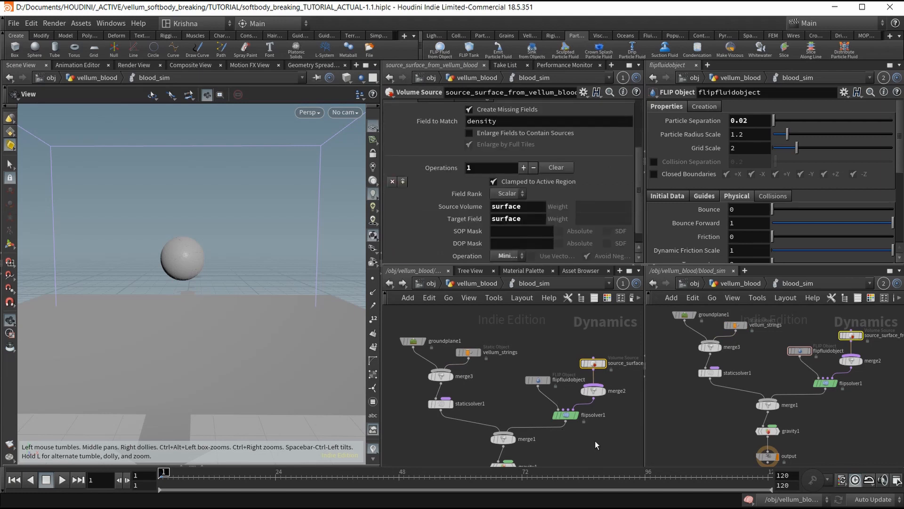
left_click(565, 415)
scroll(476, 167, "up", 3)
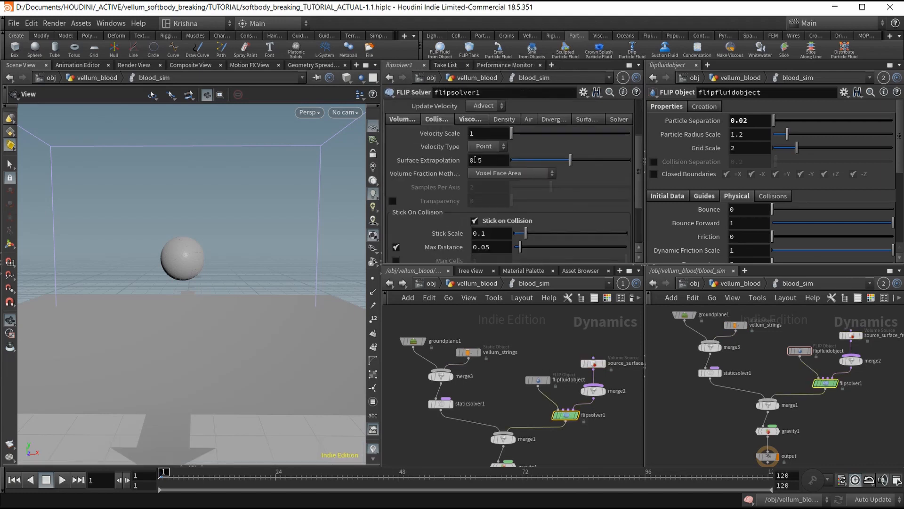
left_click(474, 220)
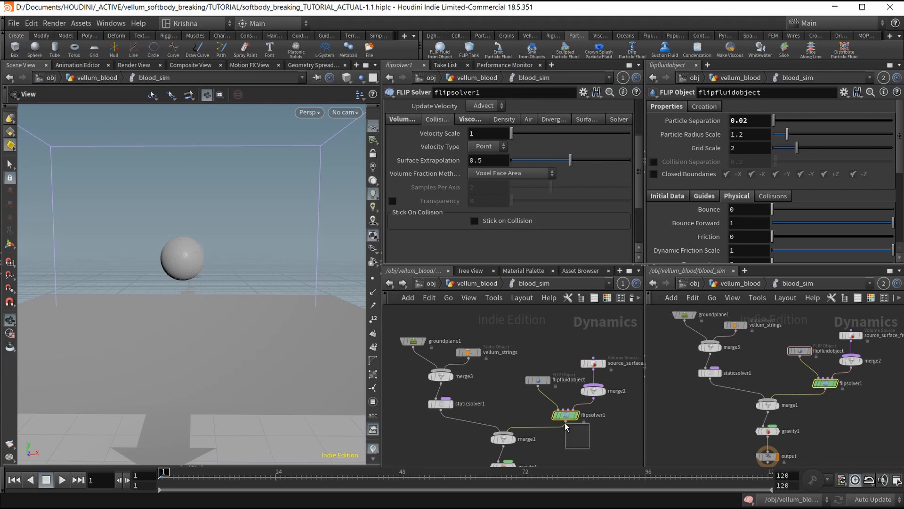
key("ctrl+s")
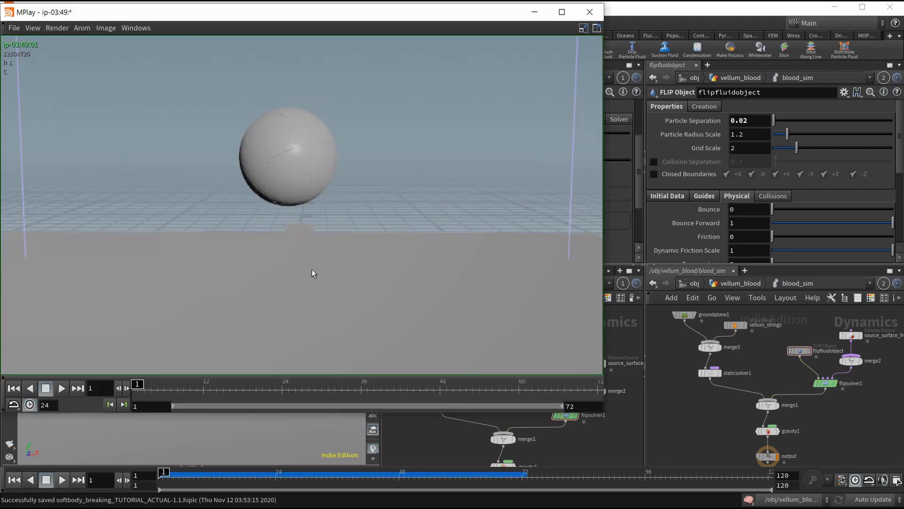
Step: Play the new flipbook in MPlay, examine the blood at frames 71 and 23, then rewind to frame 1 and return to Houdini
left_click(60, 387)
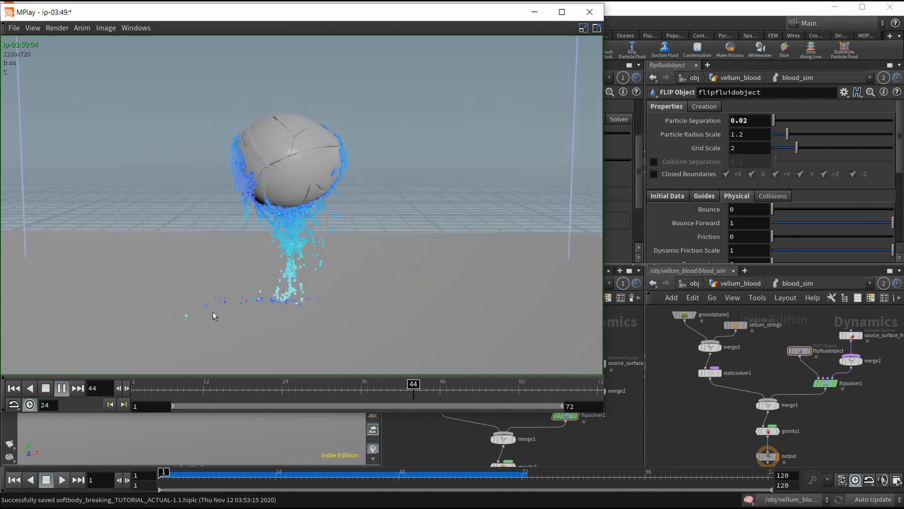
left_click(167, 387)
left_click_drag(189, 385, 593, 391)
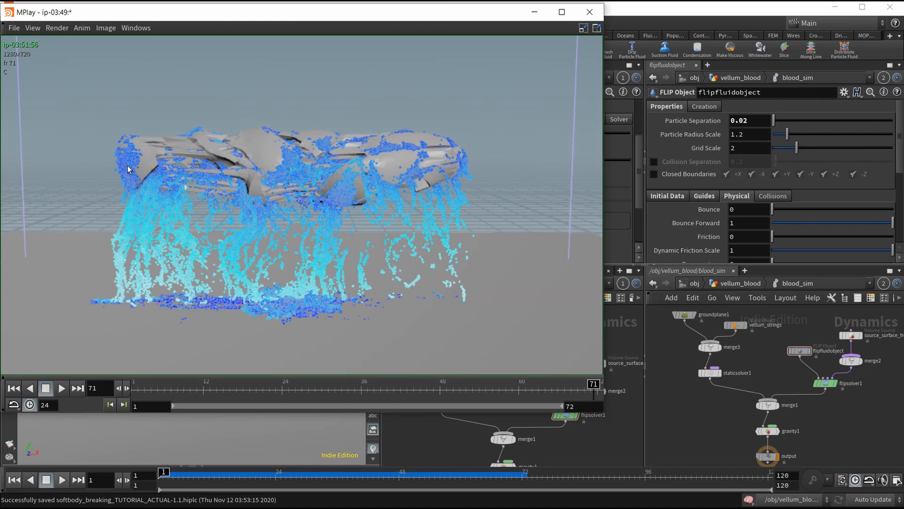
left_click_drag(528, 391, 272, 391)
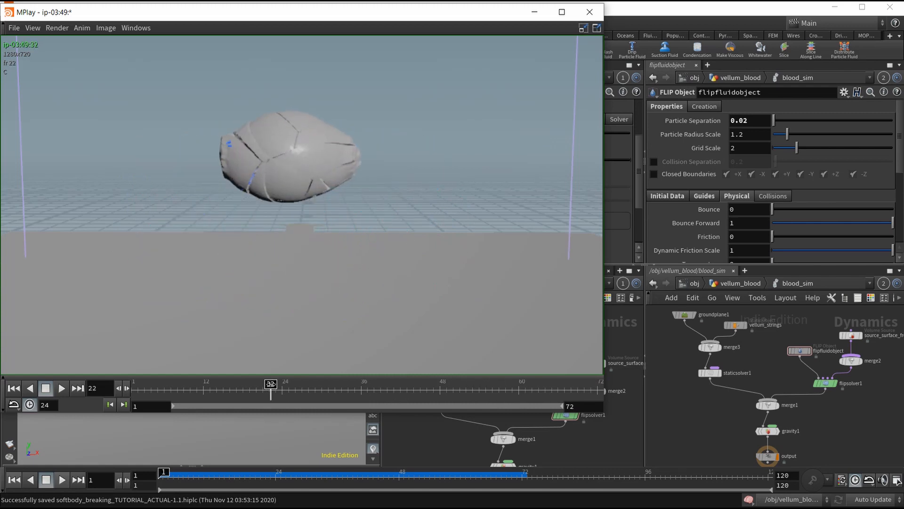
scroll(232, 142, "up", 3)
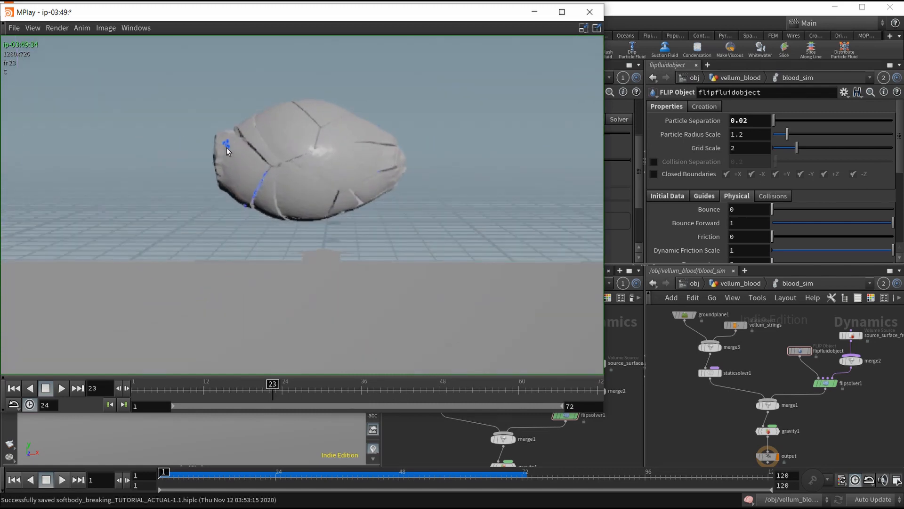
left_click_drag(281, 393, 134, 399)
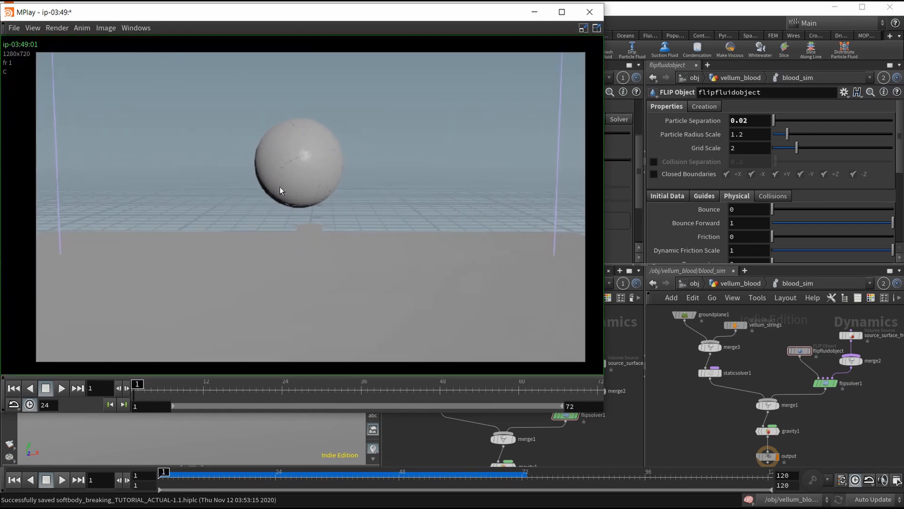
left_click(588, 441)
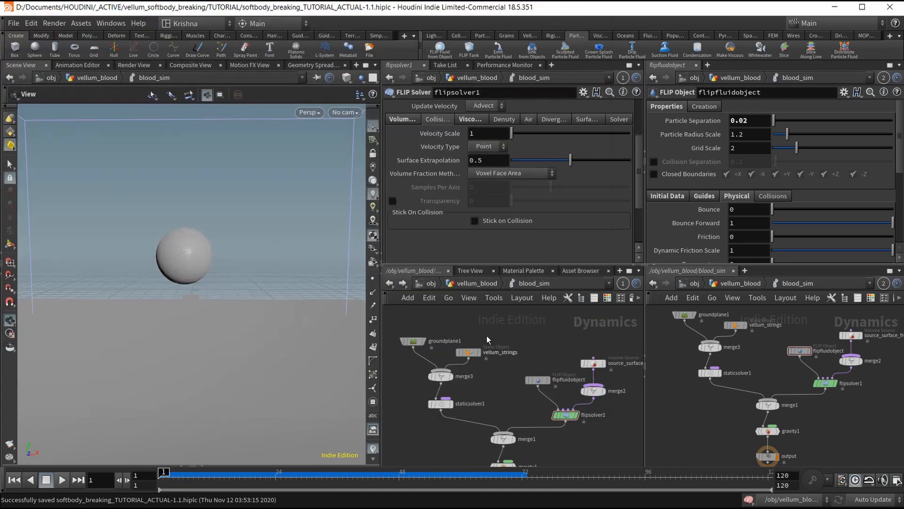
Step: Go up to the object level, hide particle_fluidinterior and enter the particle_fluid geometry network
left_click(469, 283)
left_click(439, 287)
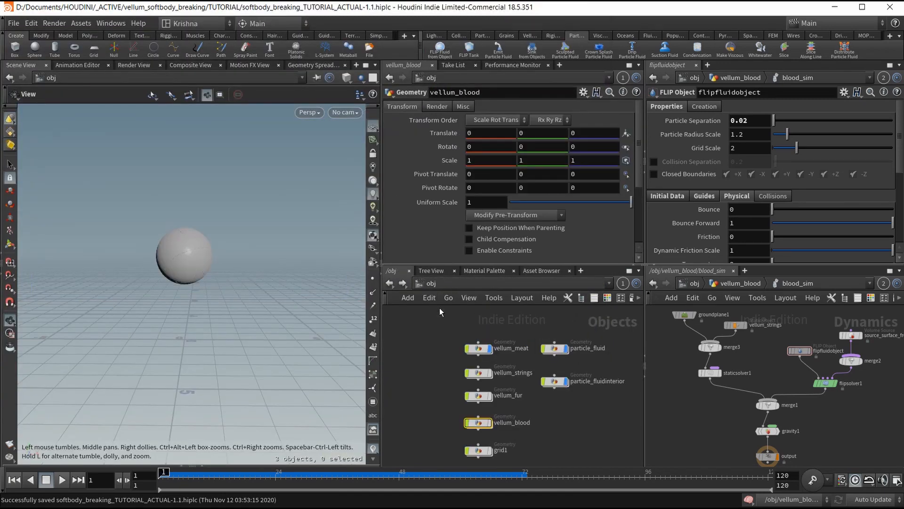
left_click(548, 404)
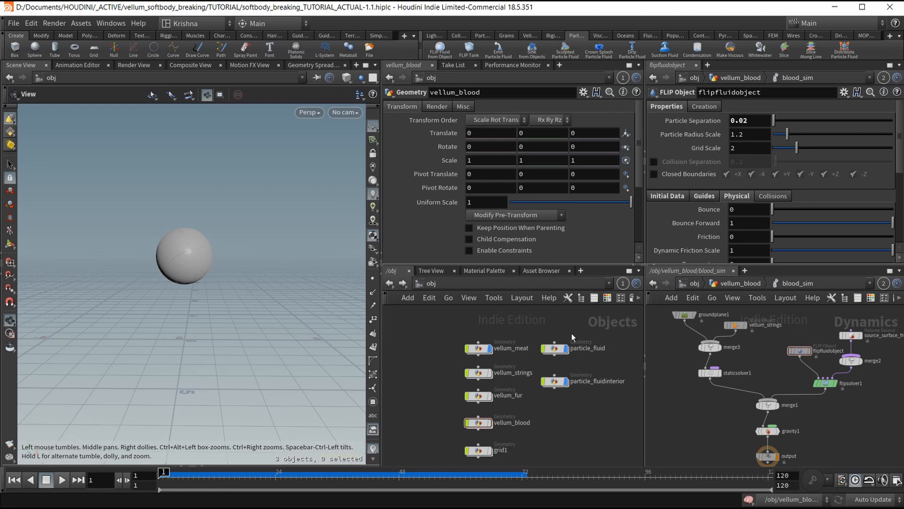
left_click_drag(554, 362, 558, 392)
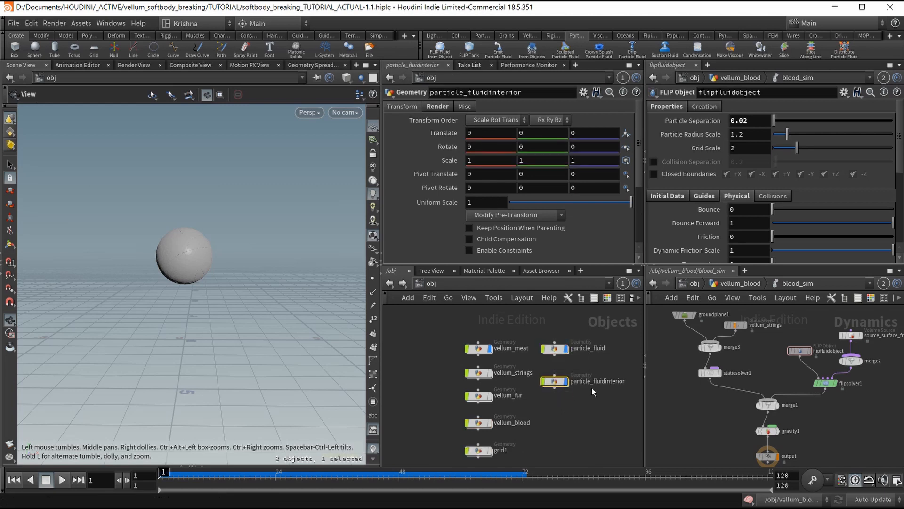
left_click(567, 382)
middle_click_drag(577, 401, 564, 404)
double_click(539, 352)
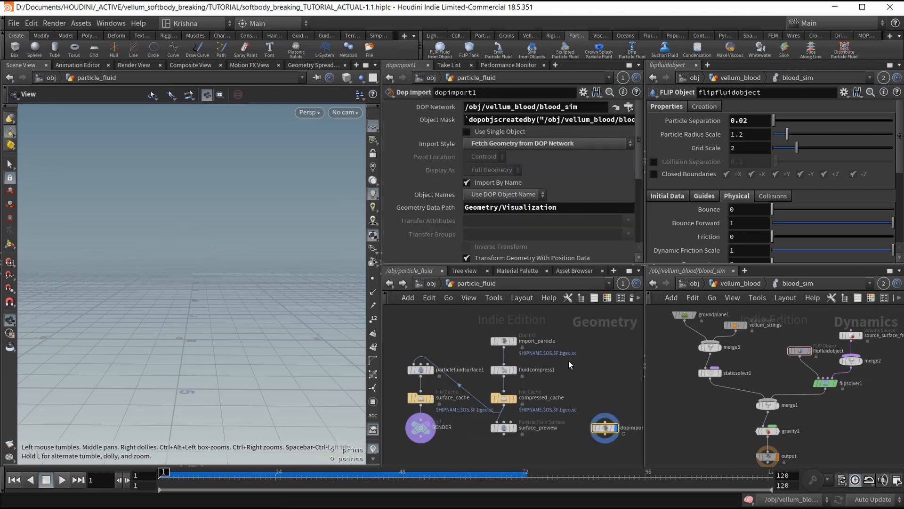
Step: Return to the object level and turn on the display of vellum_strings and vellum_fur
left_click(397, 289)
left_click(394, 287)
left_click(395, 286)
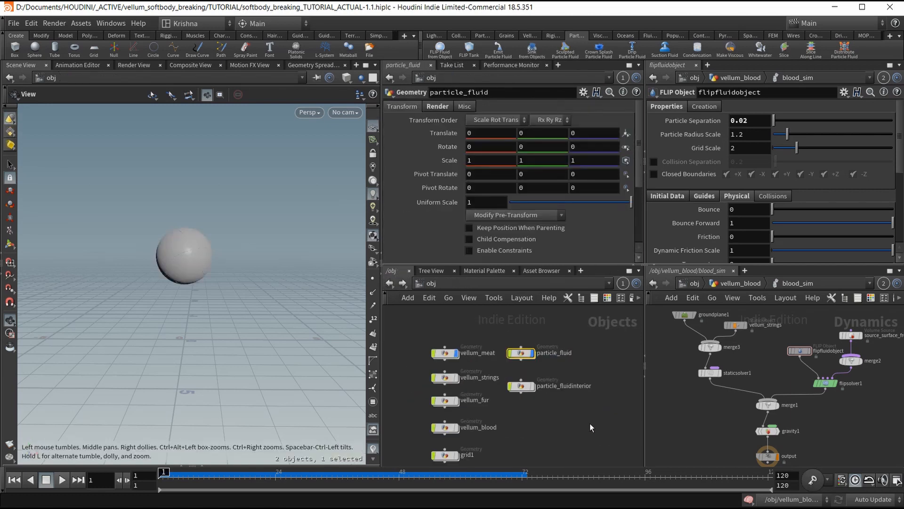
left_click(552, 419)
scroll(552, 420, "down", 3)
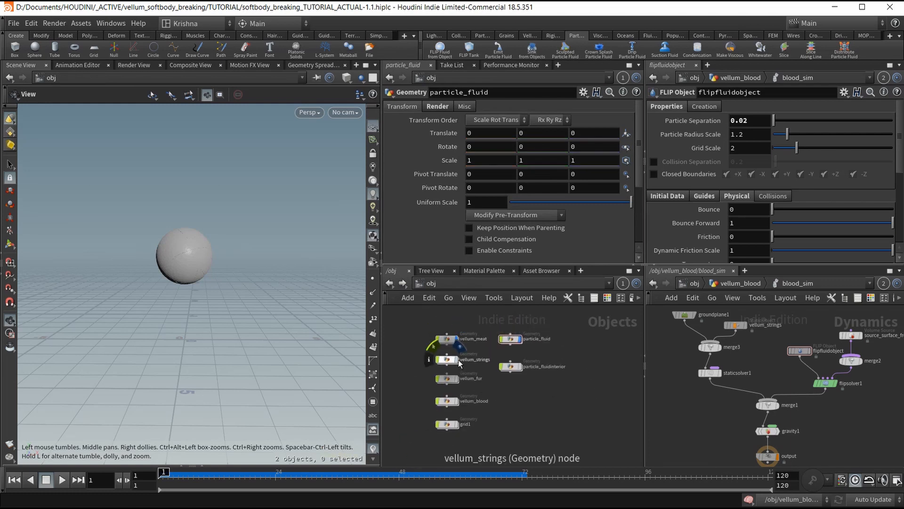
left_click(459, 379)
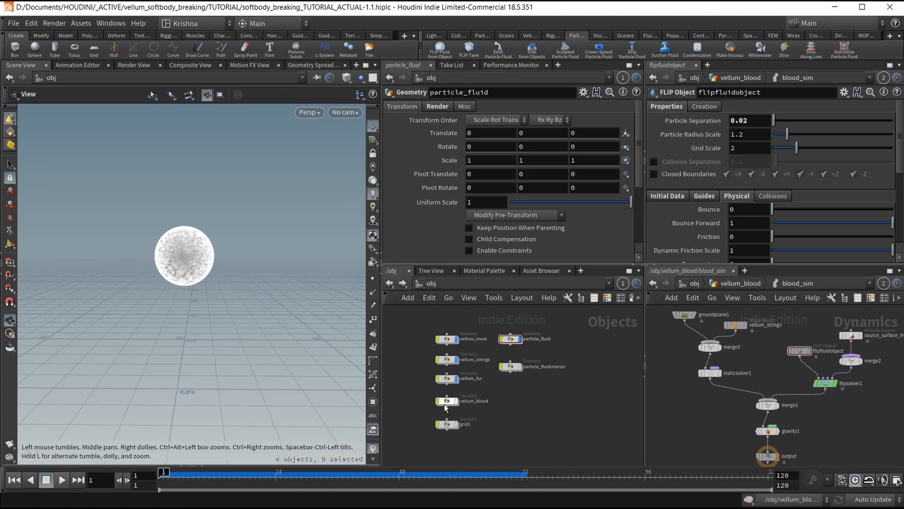
Step: Enter the particle_fluid geometry network and copy all of its nodes
double_click(512, 338)
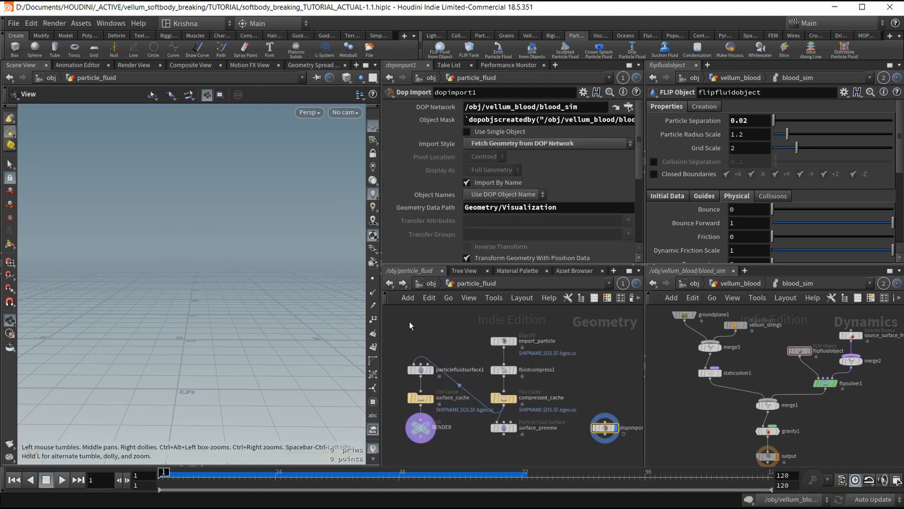
left_click_drag(409, 322, 617, 454)
key("ctrl+c")
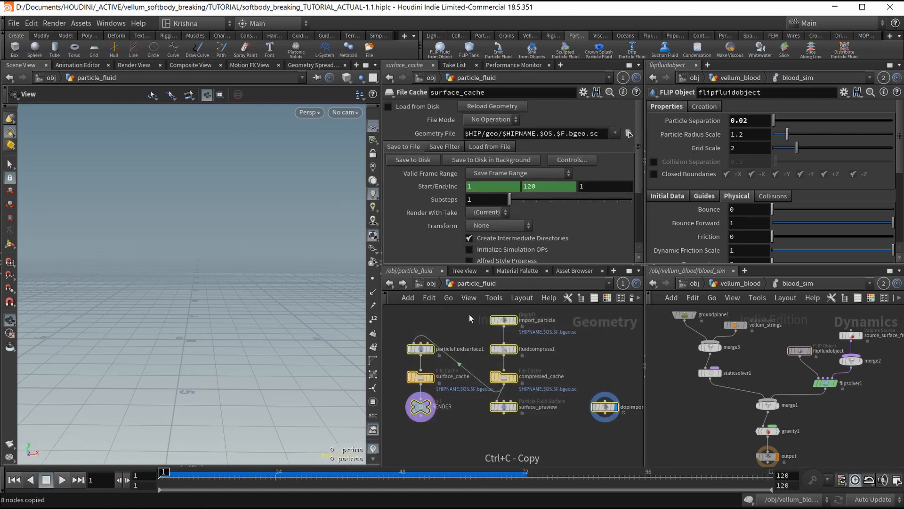
Step: Paste the copied fluid nodes into the vellum_blood network and place them in line beneath the existing node chain
left_click(431, 284)
double_click(451, 399)
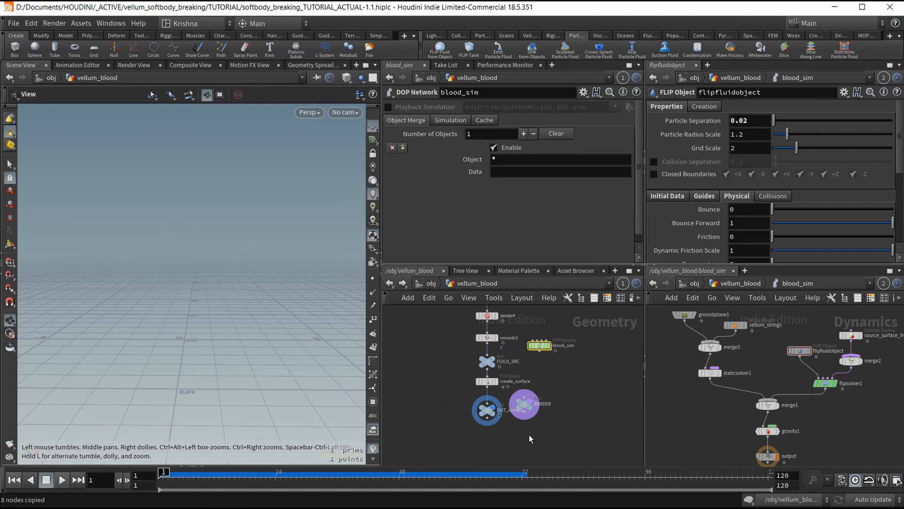
scroll(521, 374, "down", 2)
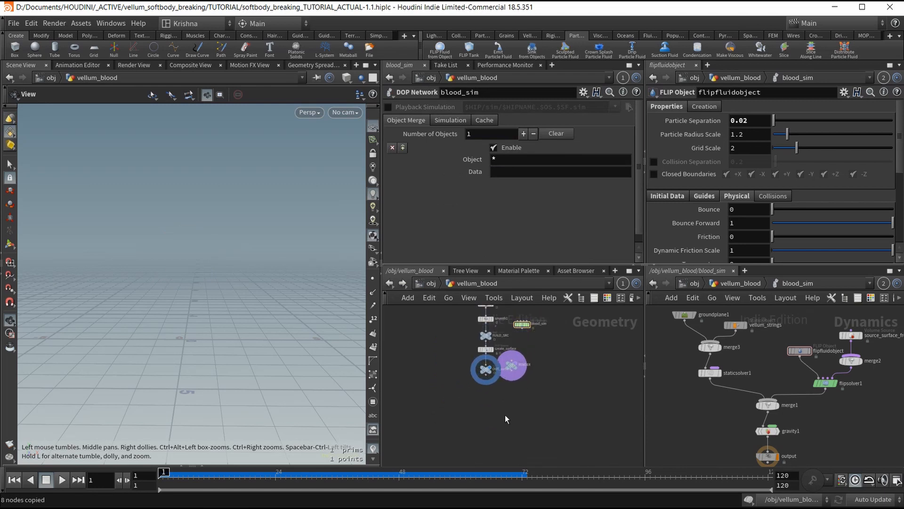
key("ctrl+v")
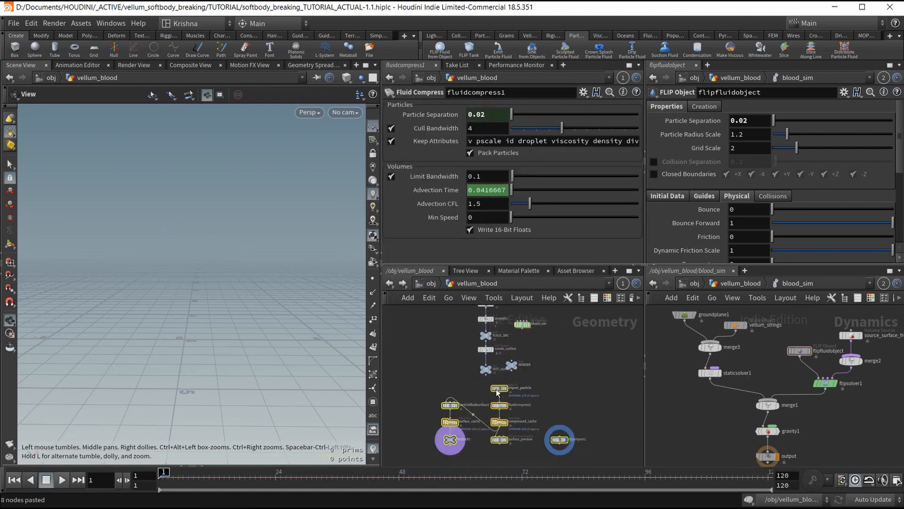
left_click_drag(497, 392, 483, 398)
left_click(538, 390)
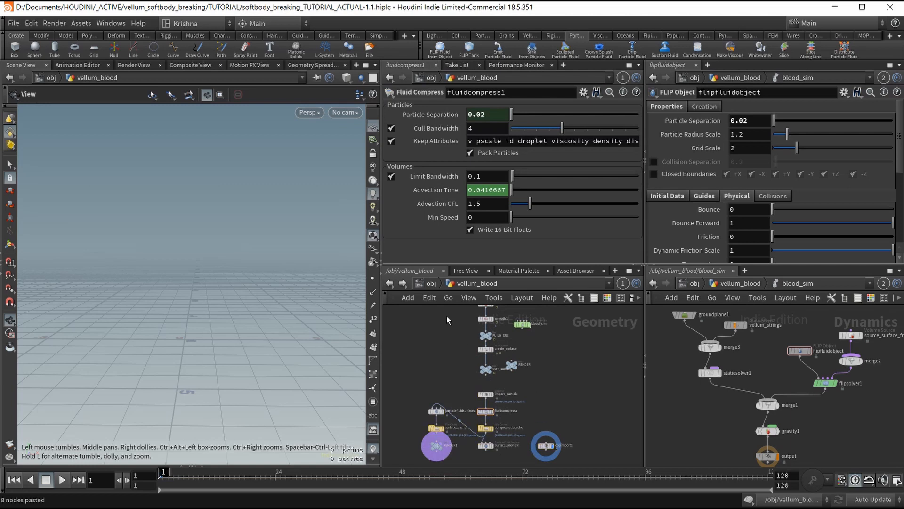
Step: Delete the particle_fluid and particle_fluidinterior objects at the object level and save the scene
left_click(426, 284)
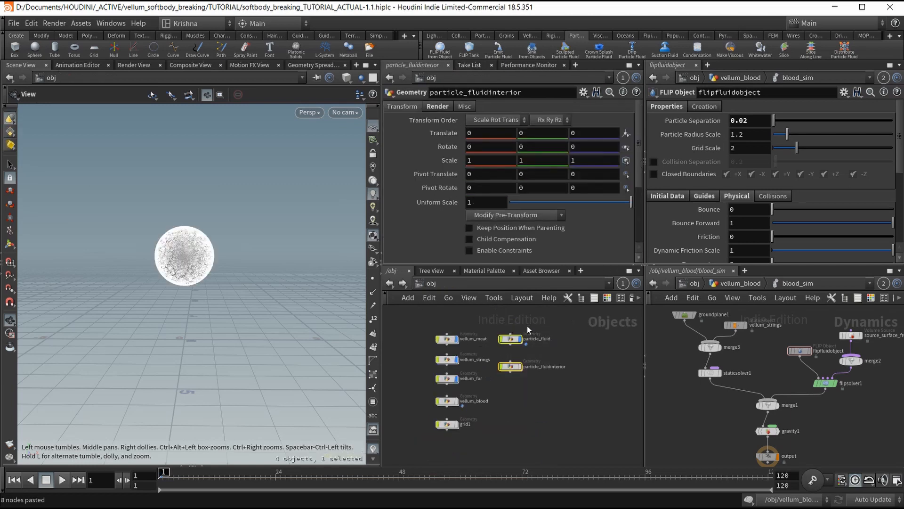
key("Delete")
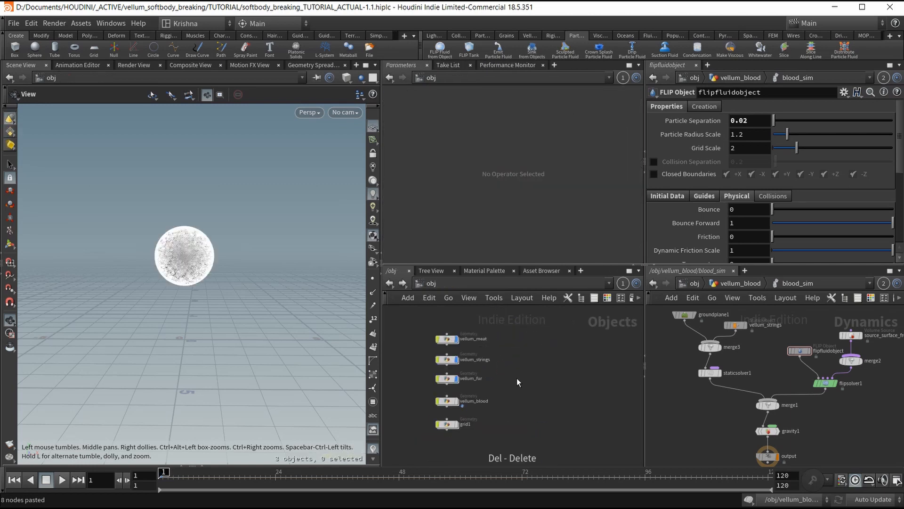
key("ctrl+s")
Step: Display vellum_blood at the object level, generate a flipbook of frames 1 to 72 and play it in MPlay
scroll(458, 395, "up", 3)
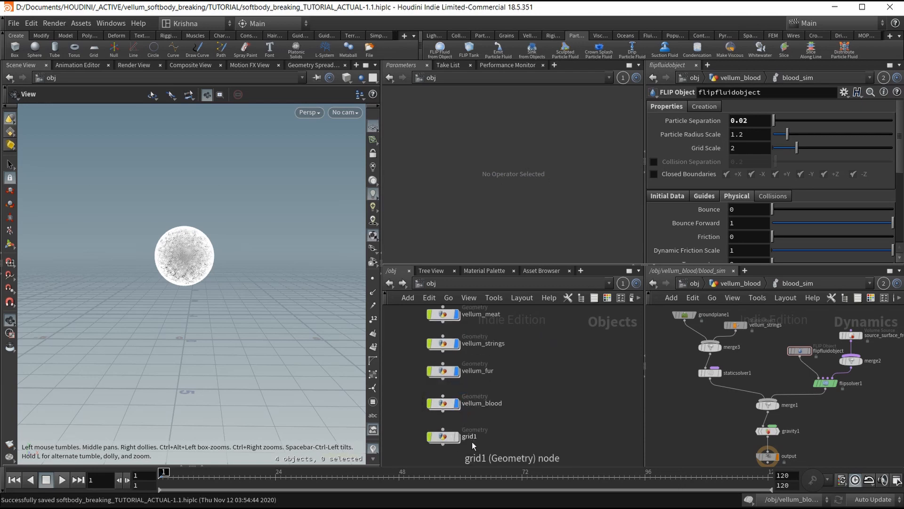
scroll(540, 419, "down", 2)
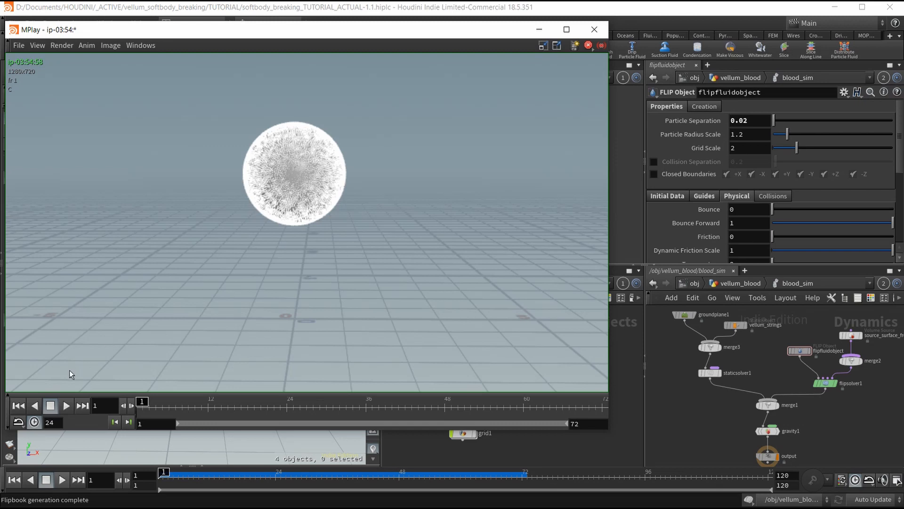
left_click(68, 405)
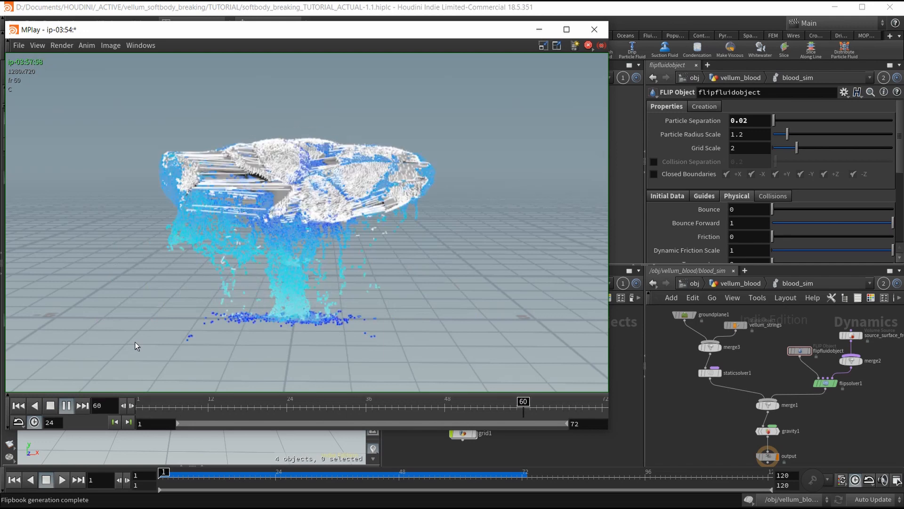
left_click(51, 406)
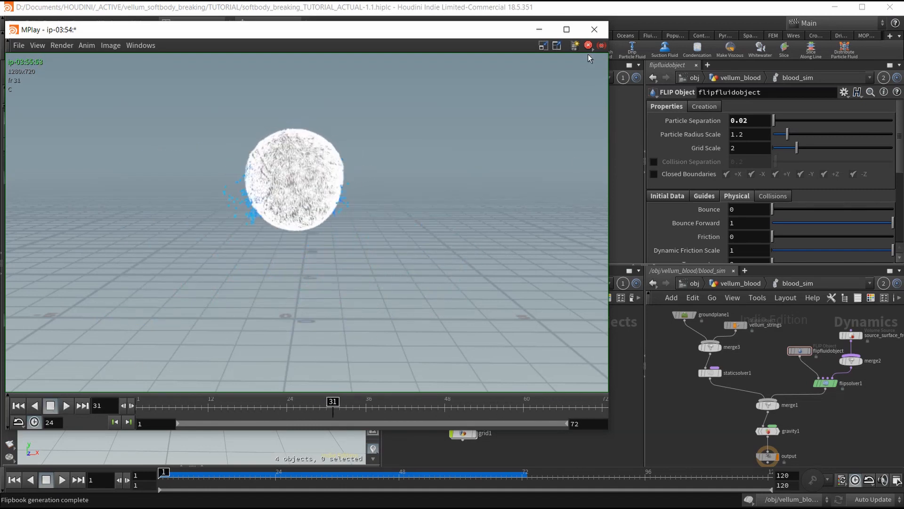